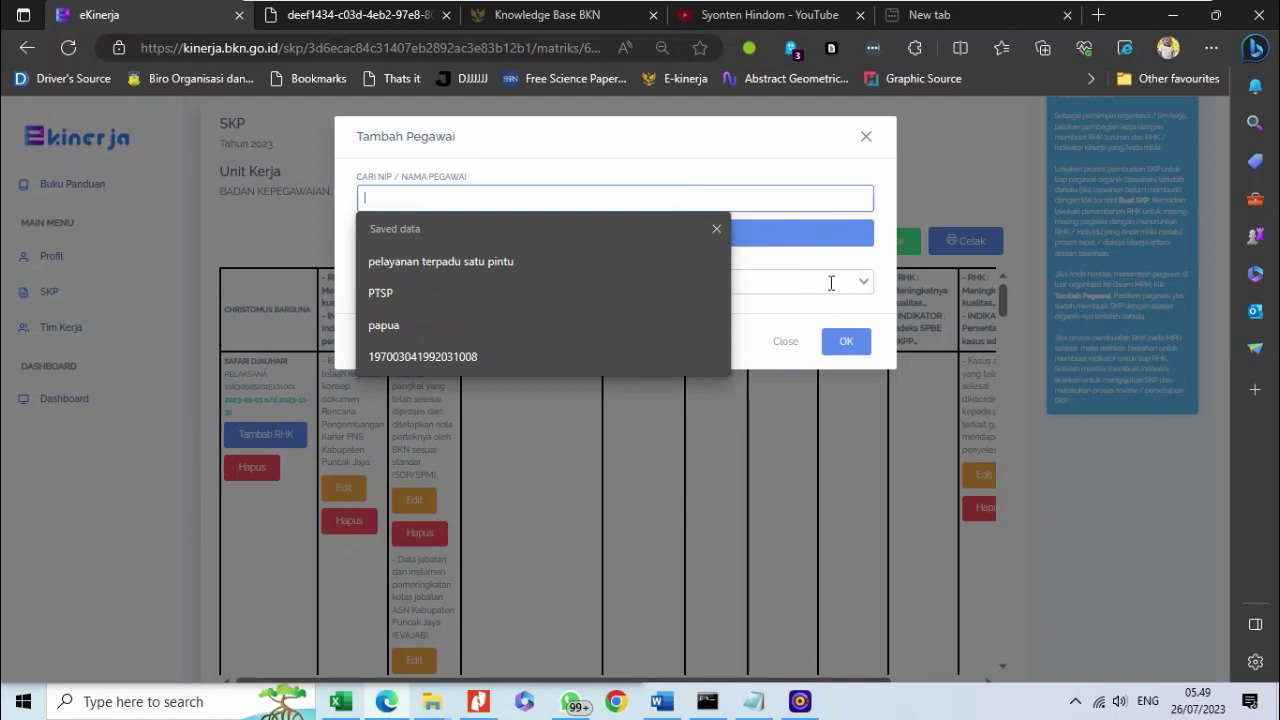
- Close the Tambah Pegawai dialog without adding anyone, returning to the SKP role table
left_click(828, 276)
left_click(688, 281)
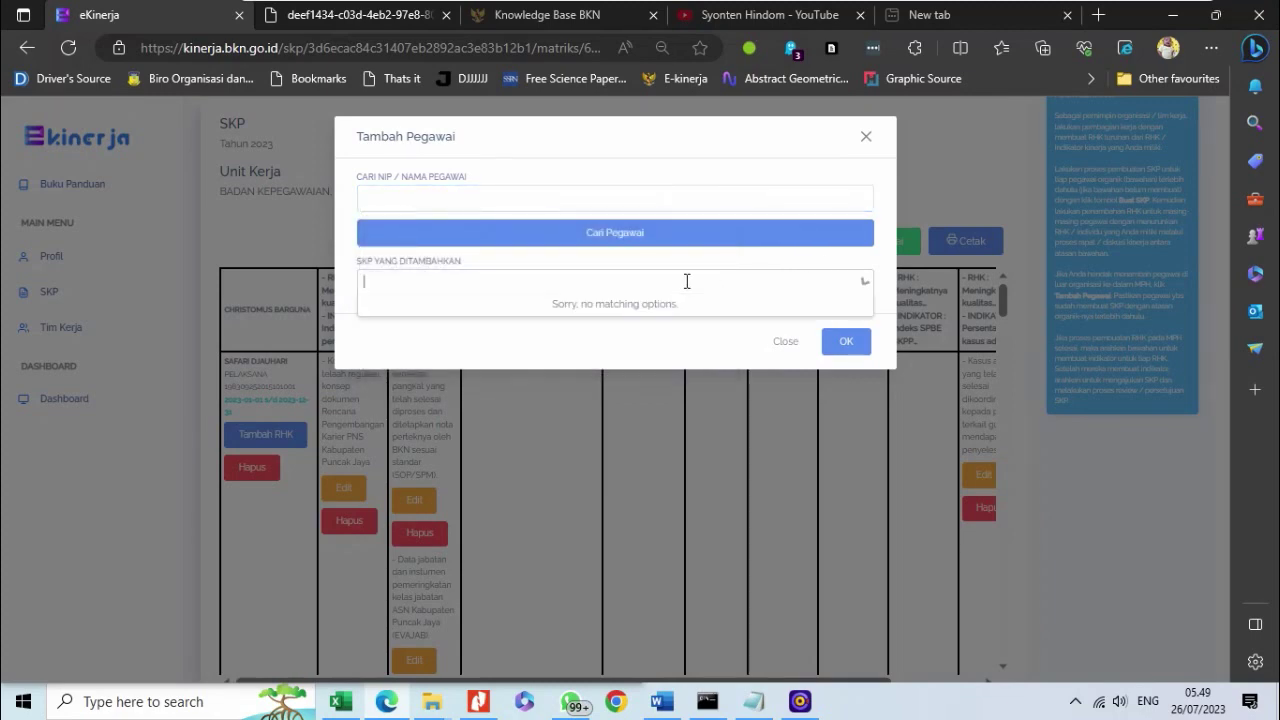
left_click(620, 198)
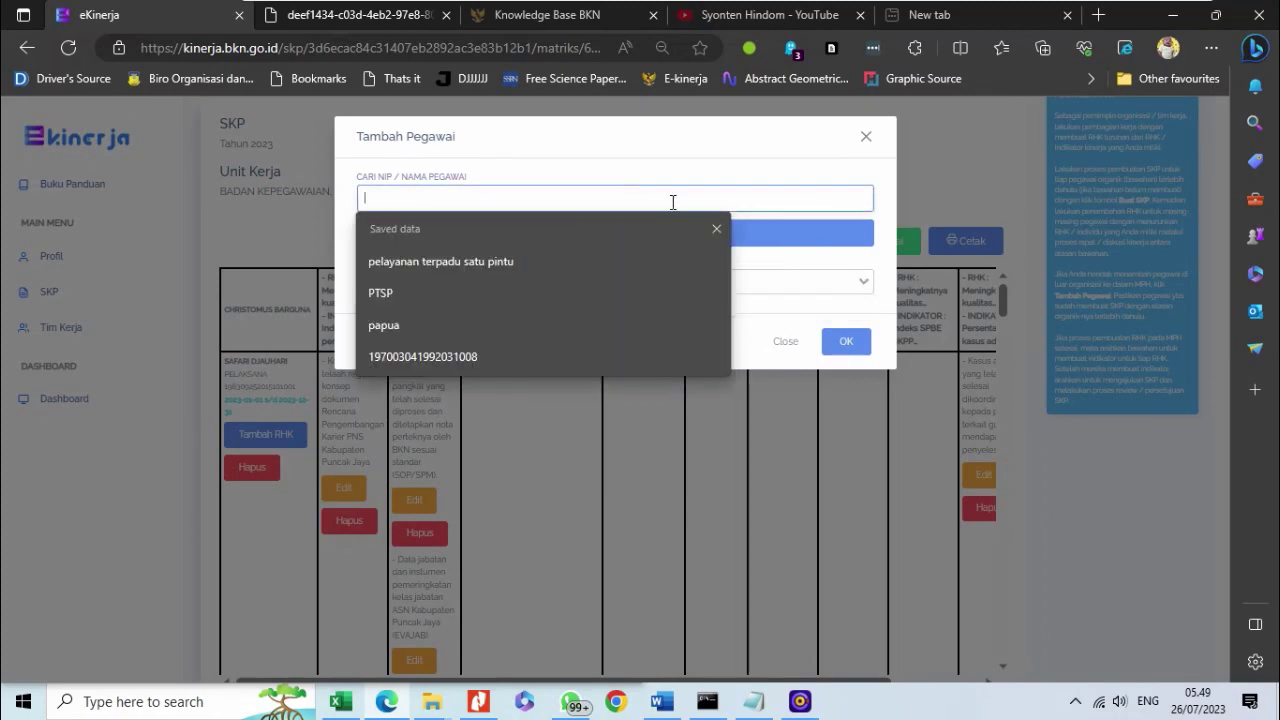
left_click(835, 284)
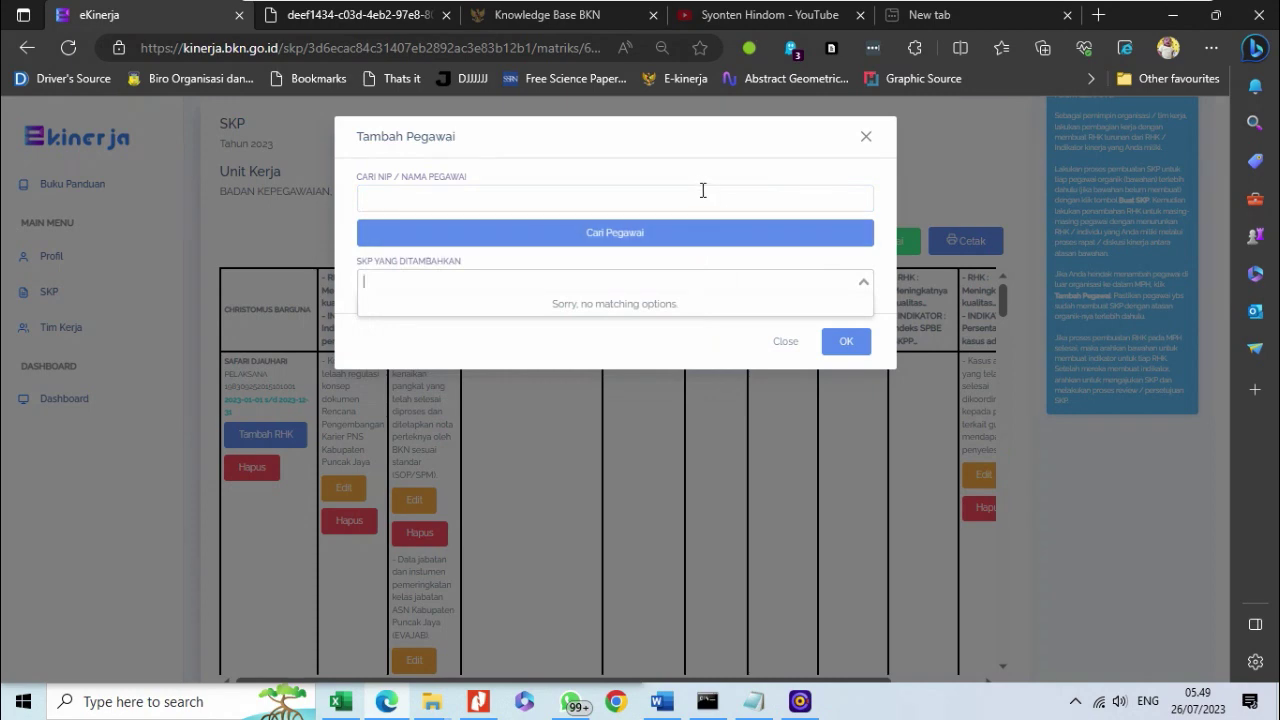
left_click(786, 342)
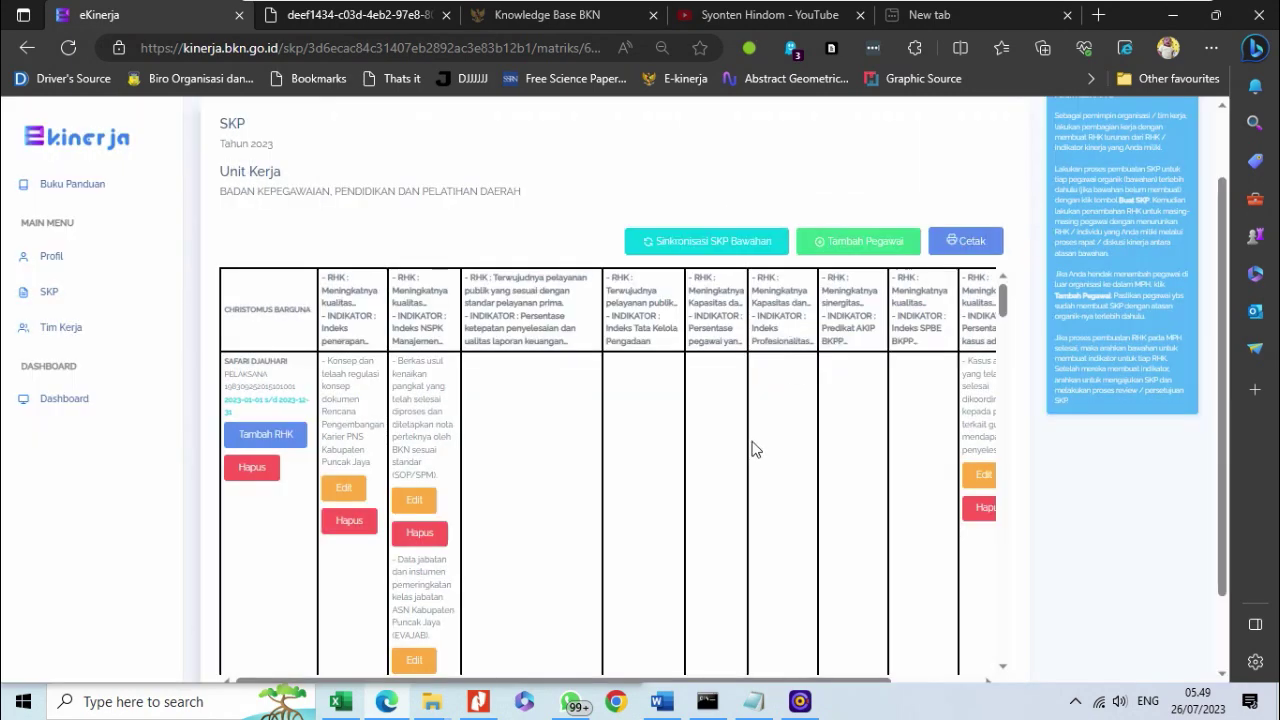
scroll(755, 449, "up", 2)
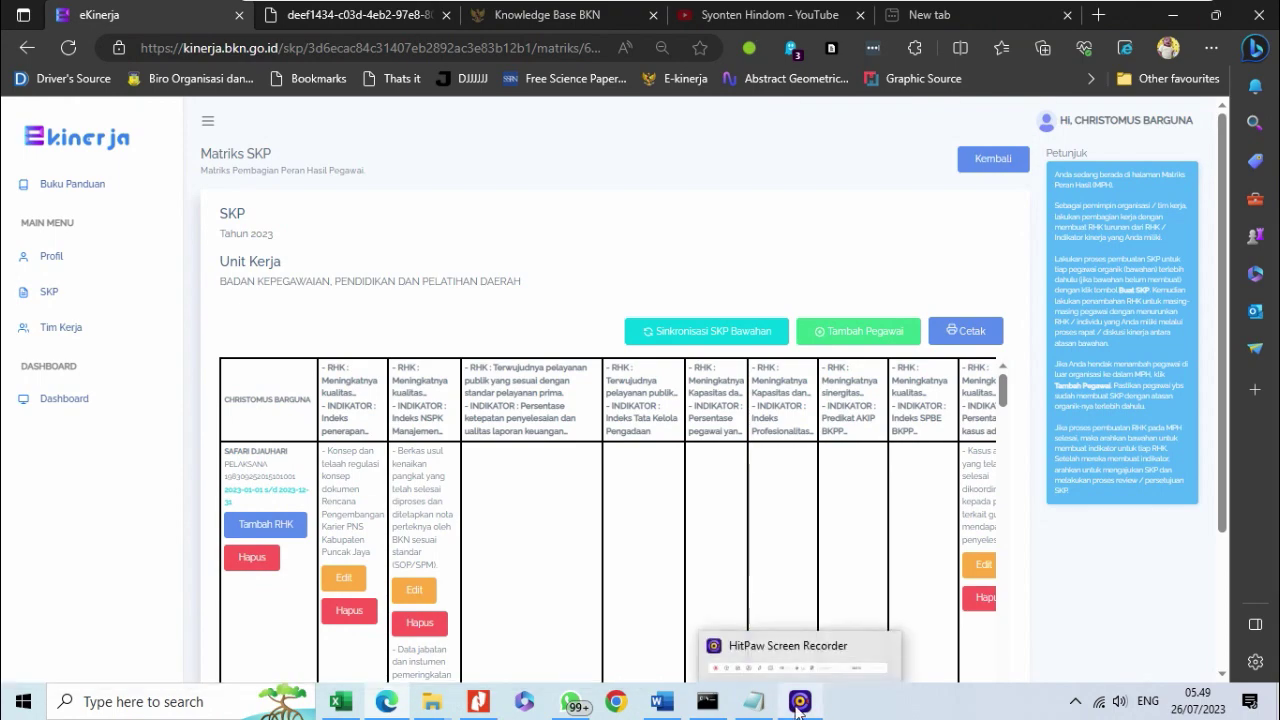
mouse_move(624, 8)
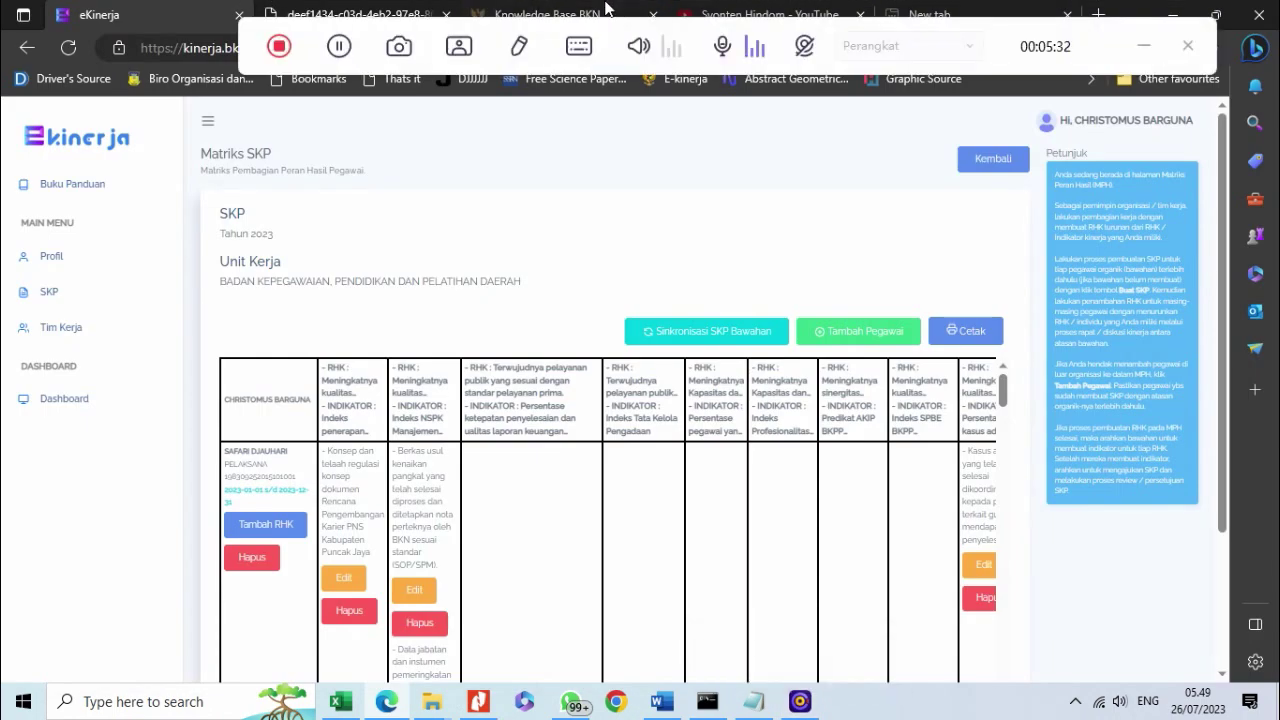
left_click(339, 47)
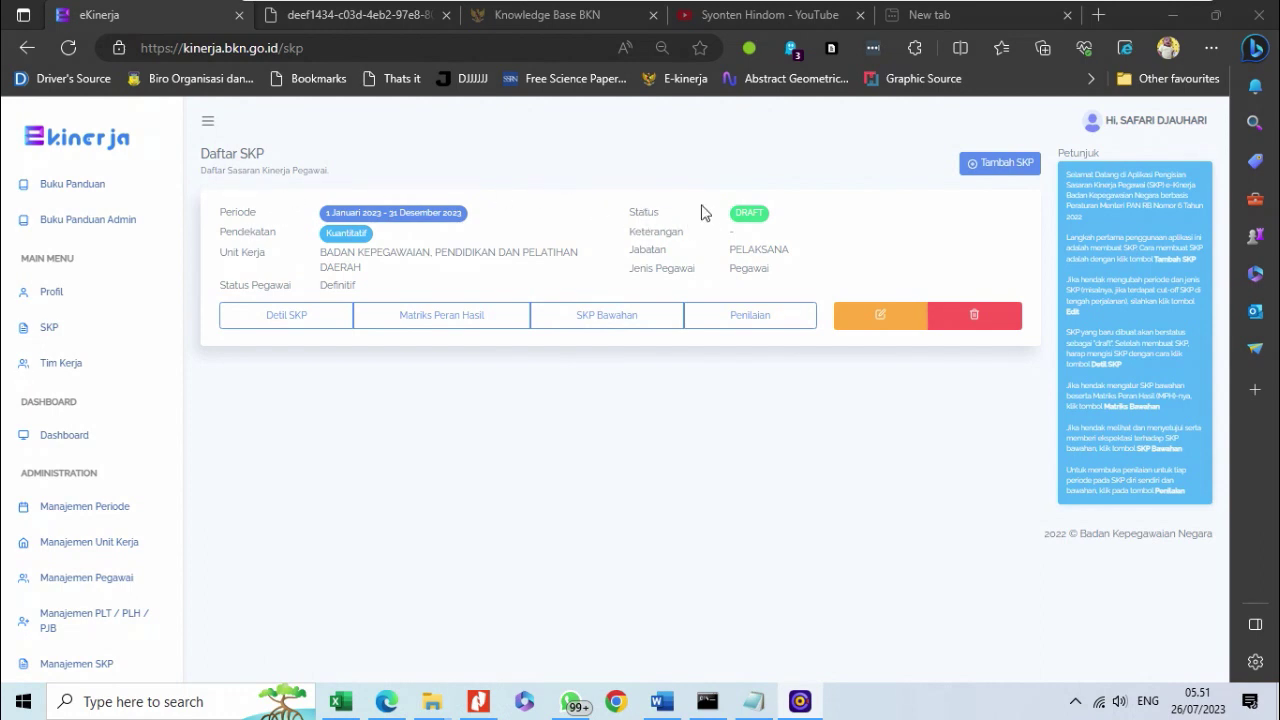
- Check the DRAFT status badge, then open Detil SKP for the 2023 SKP
left_click_drag(734, 221, 776, 224)
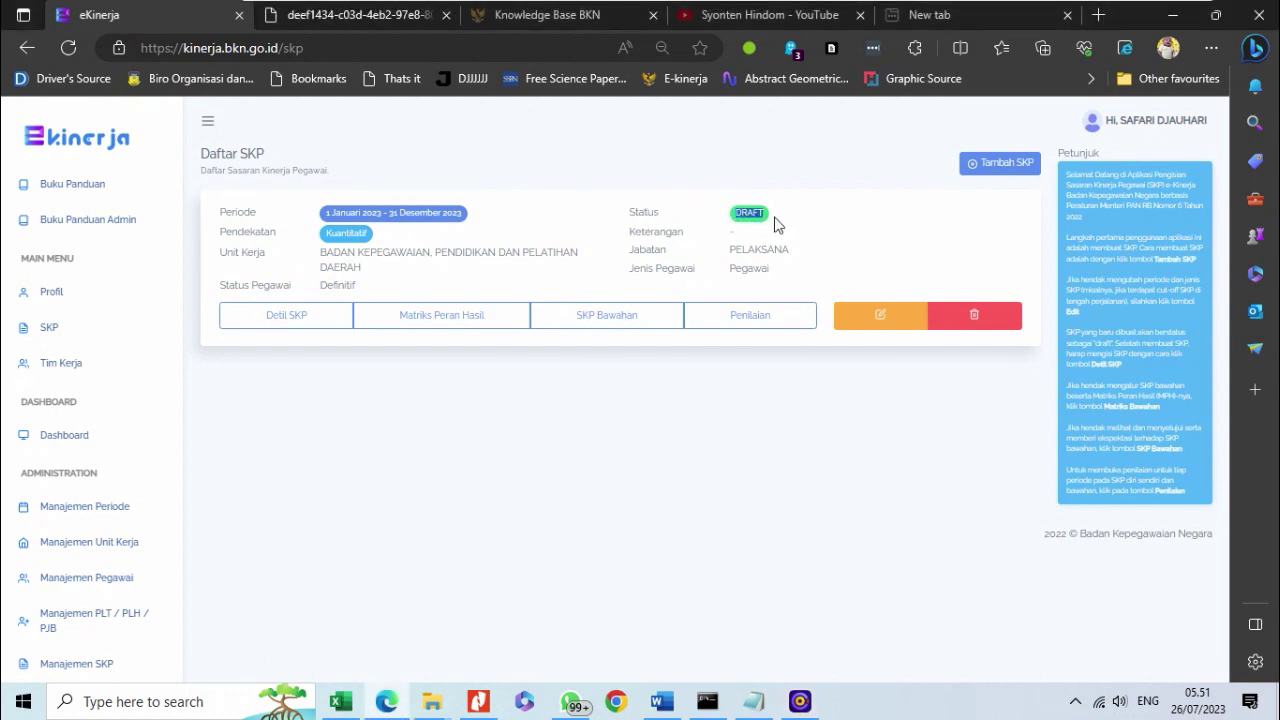
left_click(734, 224)
left_click_drag(737, 212, 778, 214)
left_click(714, 231)
left_click(295, 322)
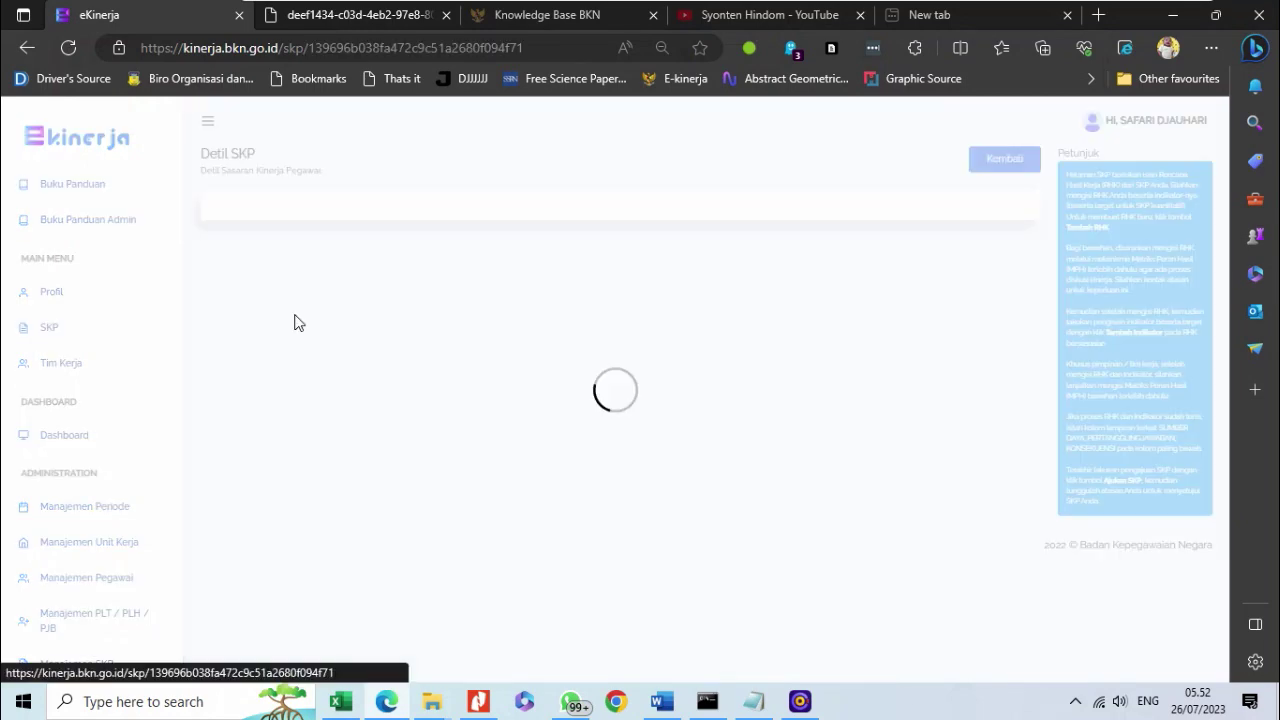
scroll(390, 452, "down", 4)
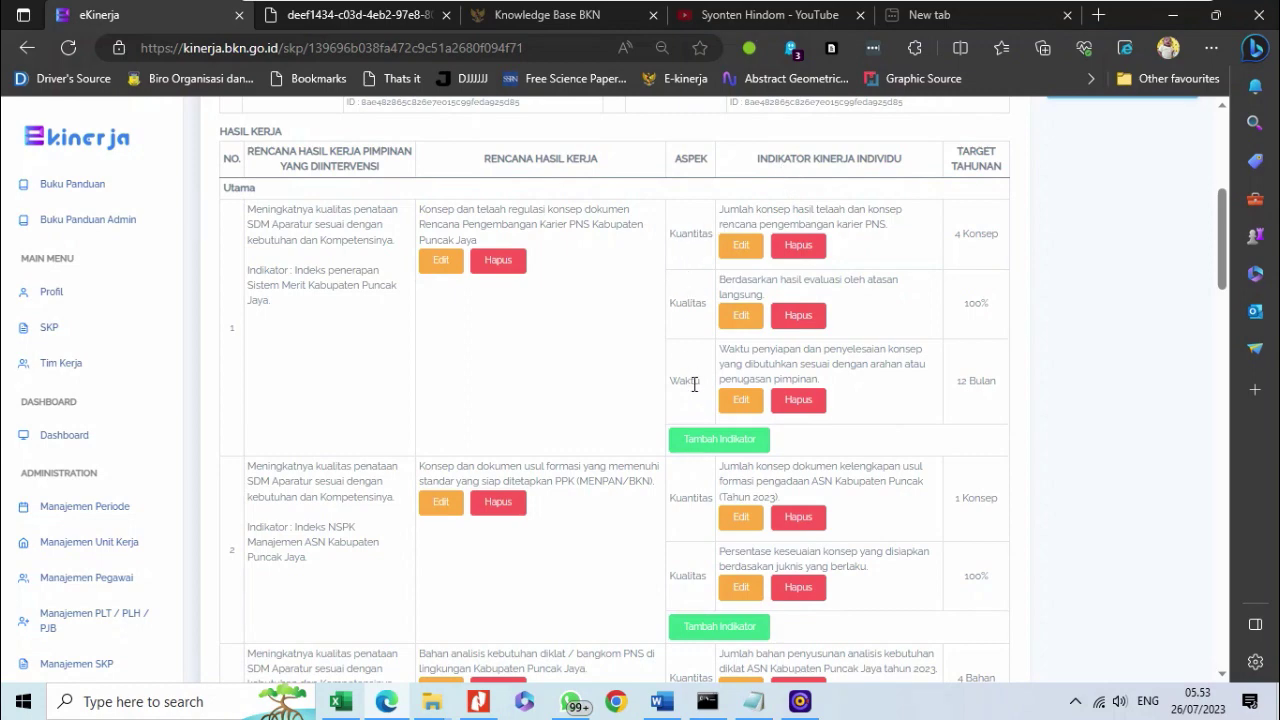
scroll(686, 409, "down", 4)
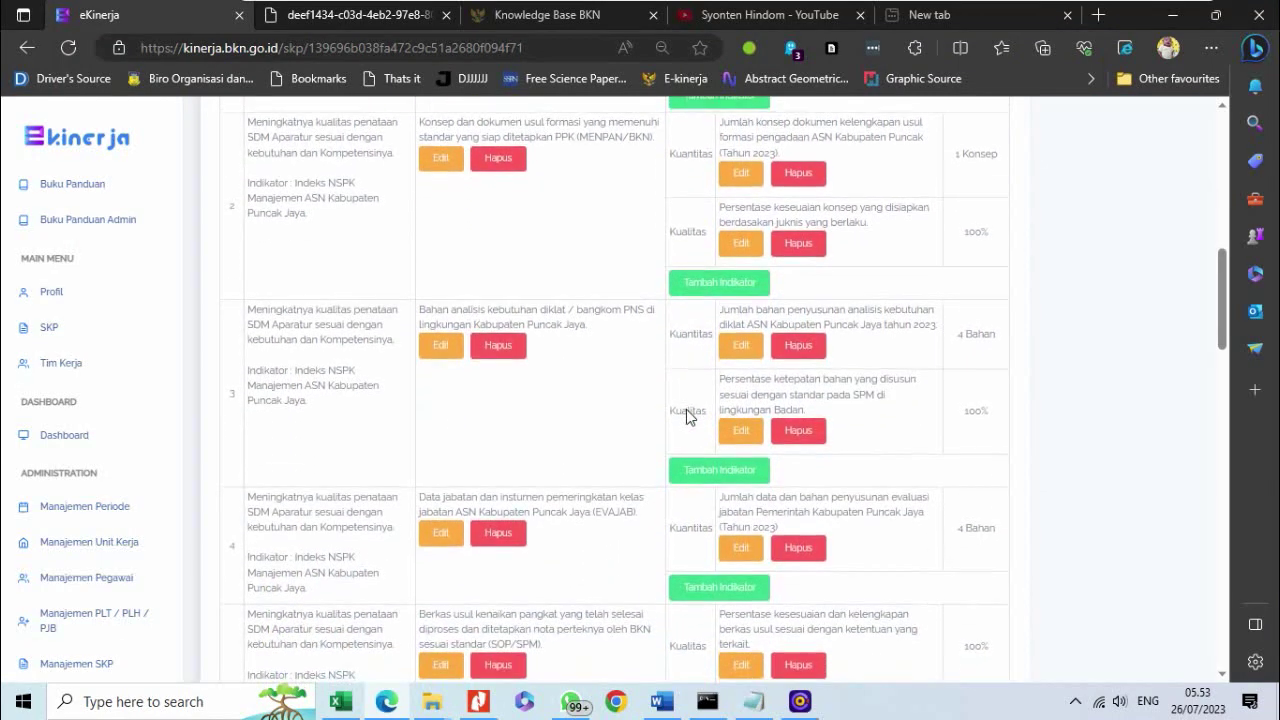
scroll(686, 409, "up", 4)
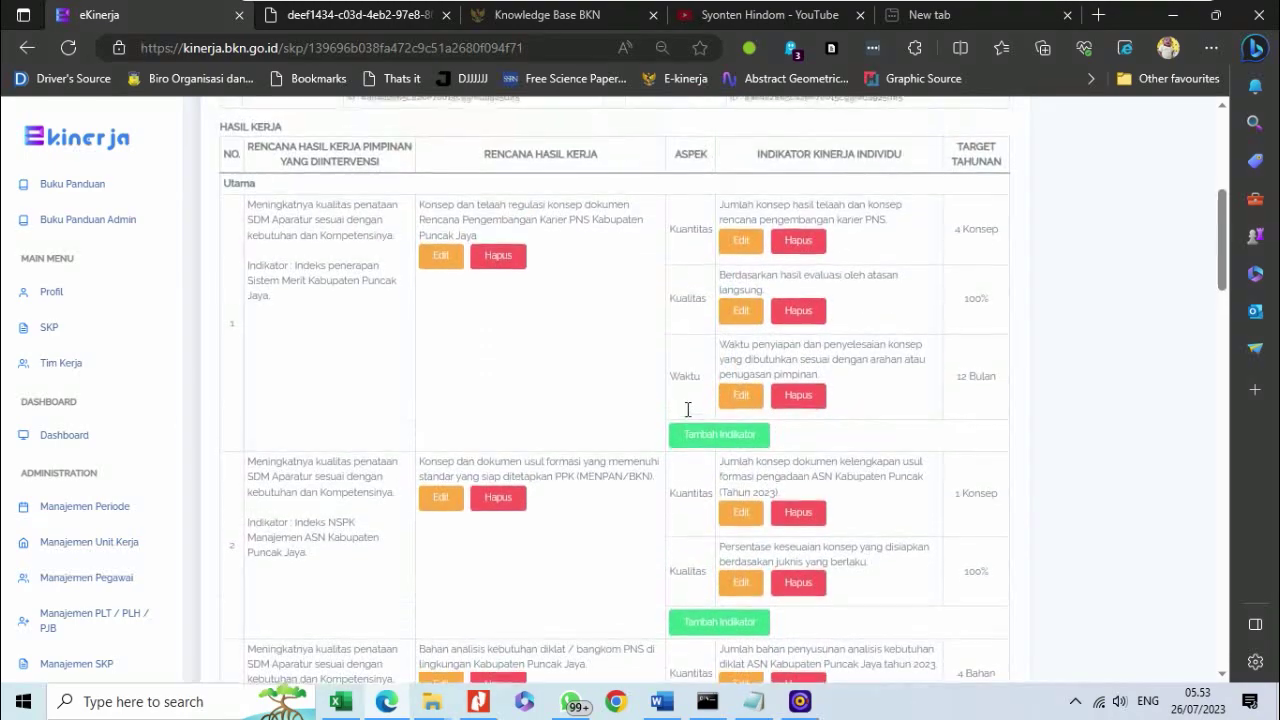
scroll(686, 409, "down", 2)
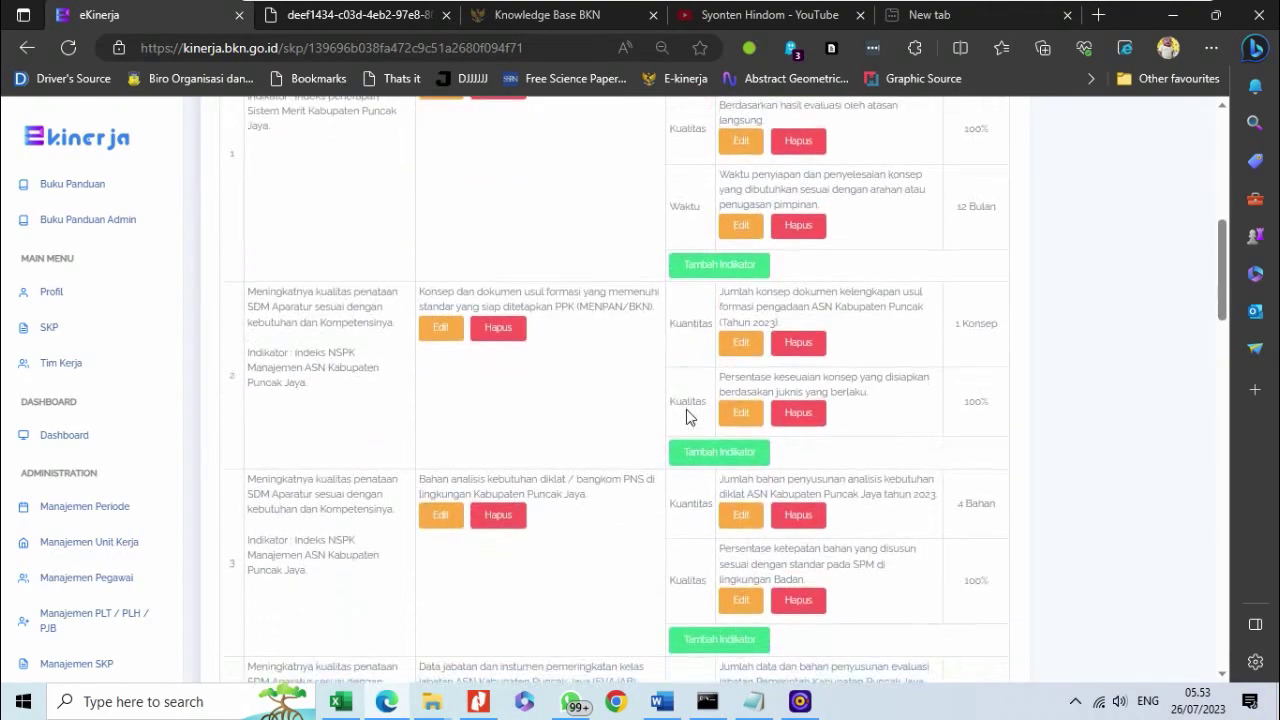
scroll(686, 418, "up", 3)
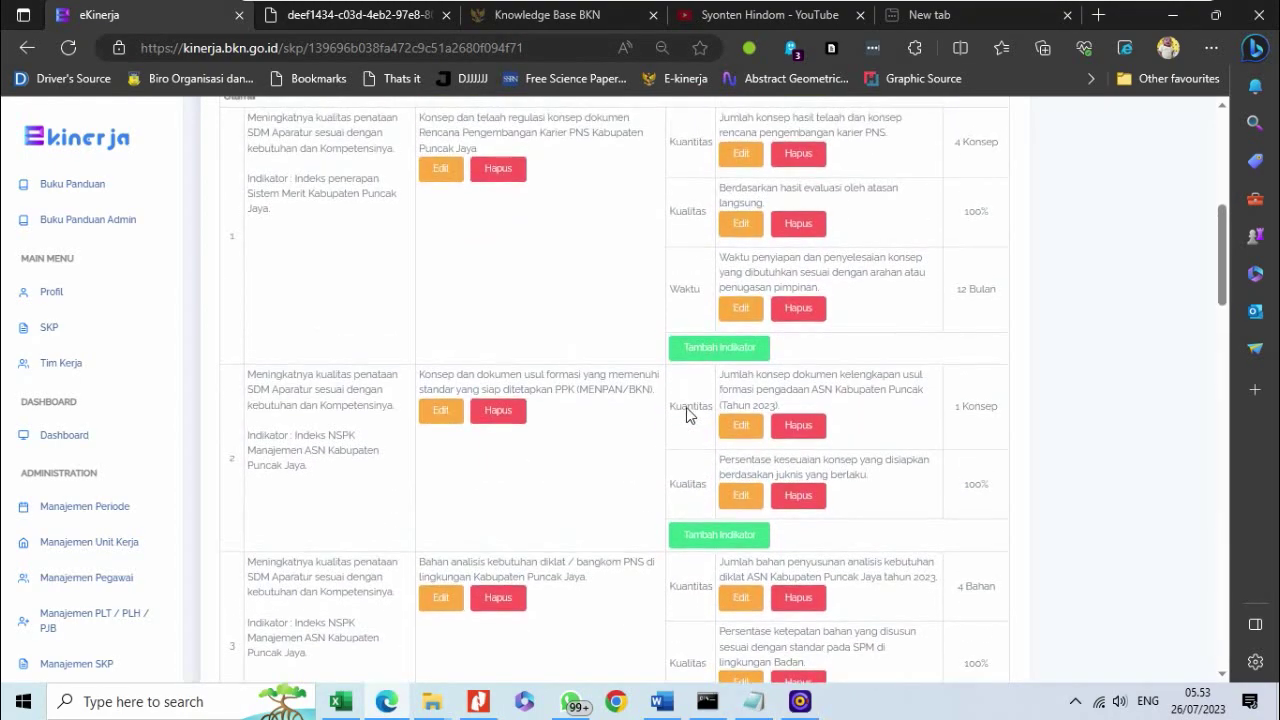
scroll(700, 329, "down", 4)
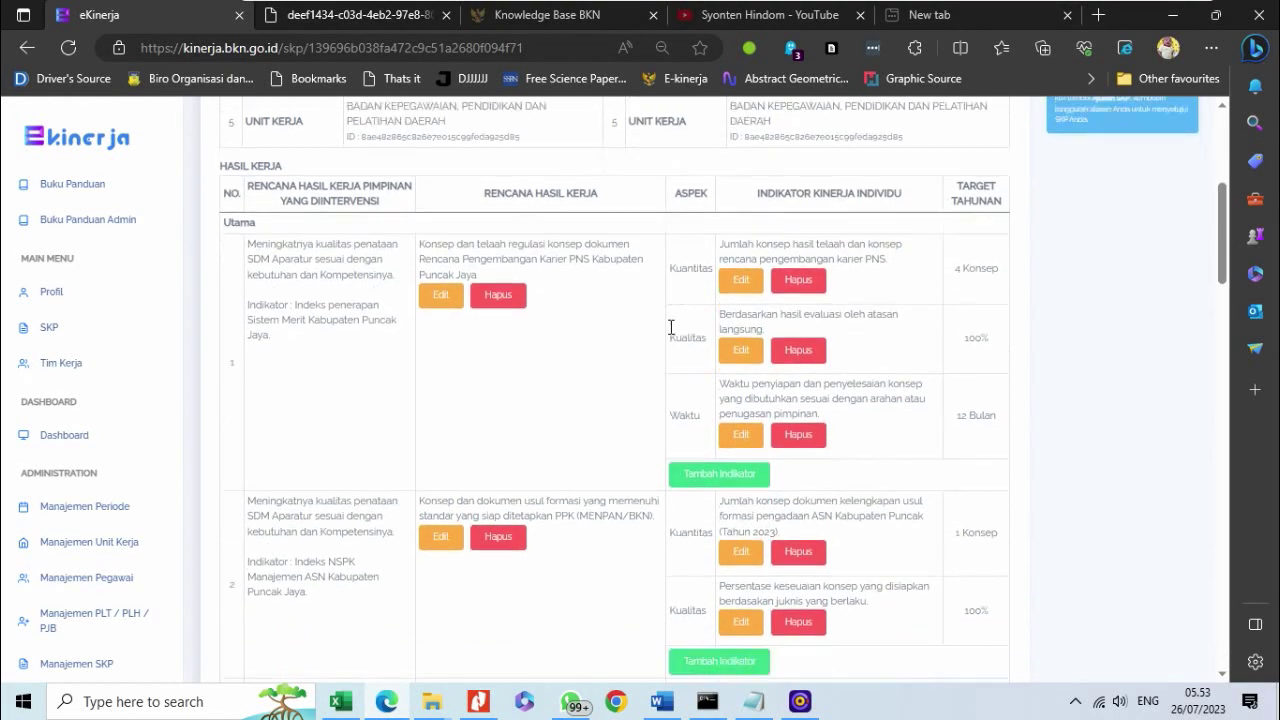
scroll(700, 329, "down", 3)
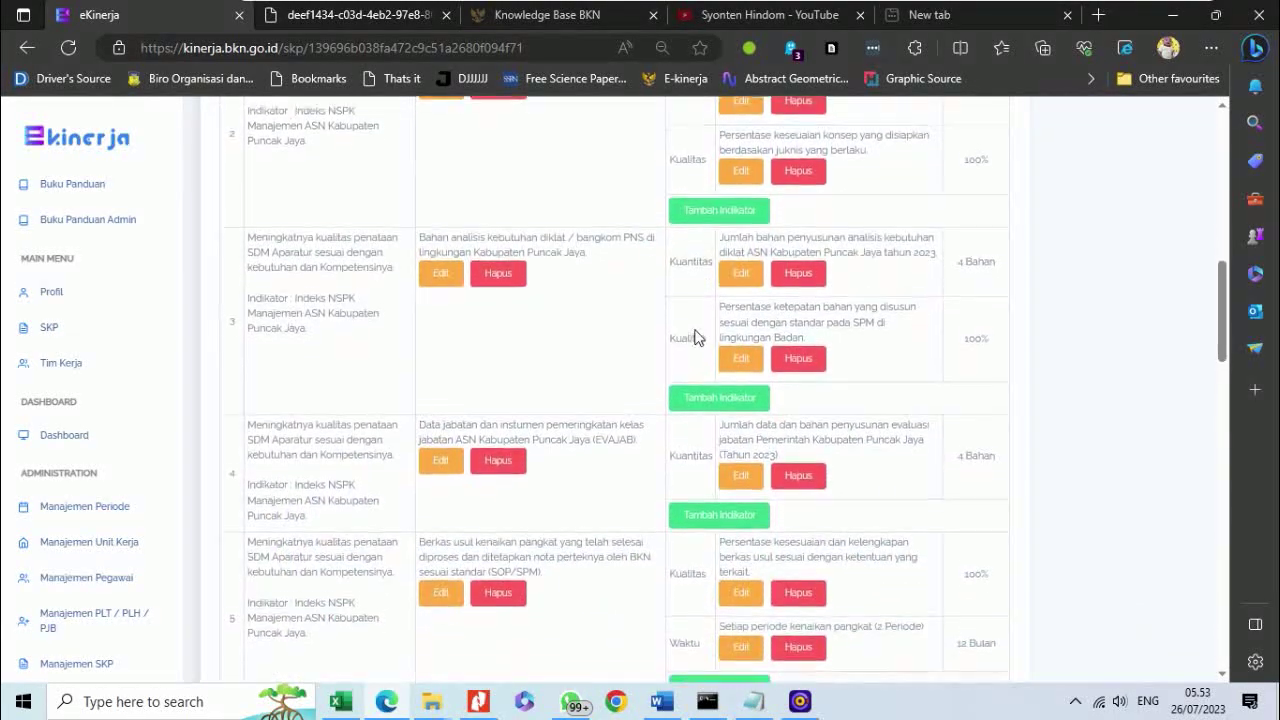
scroll(697, 324, "down", 2)
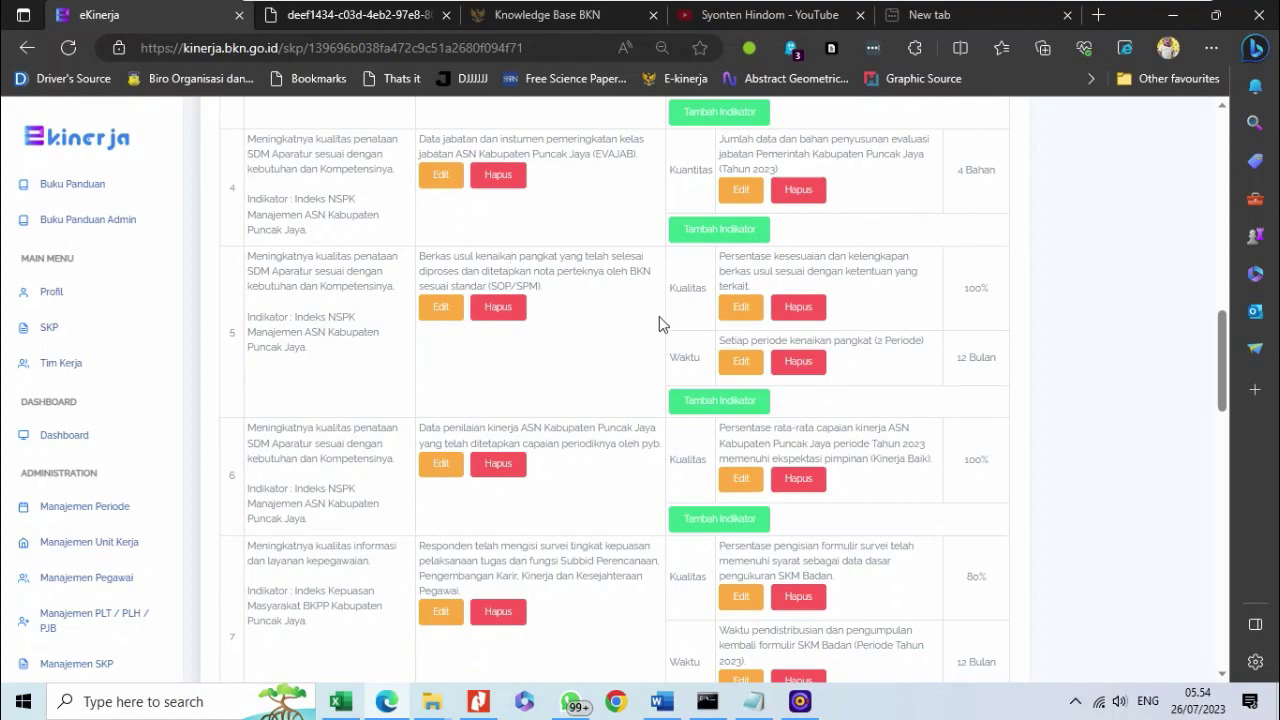
scroll(655, 318, "up", 6)
scroll(655, 318, "up", 3)
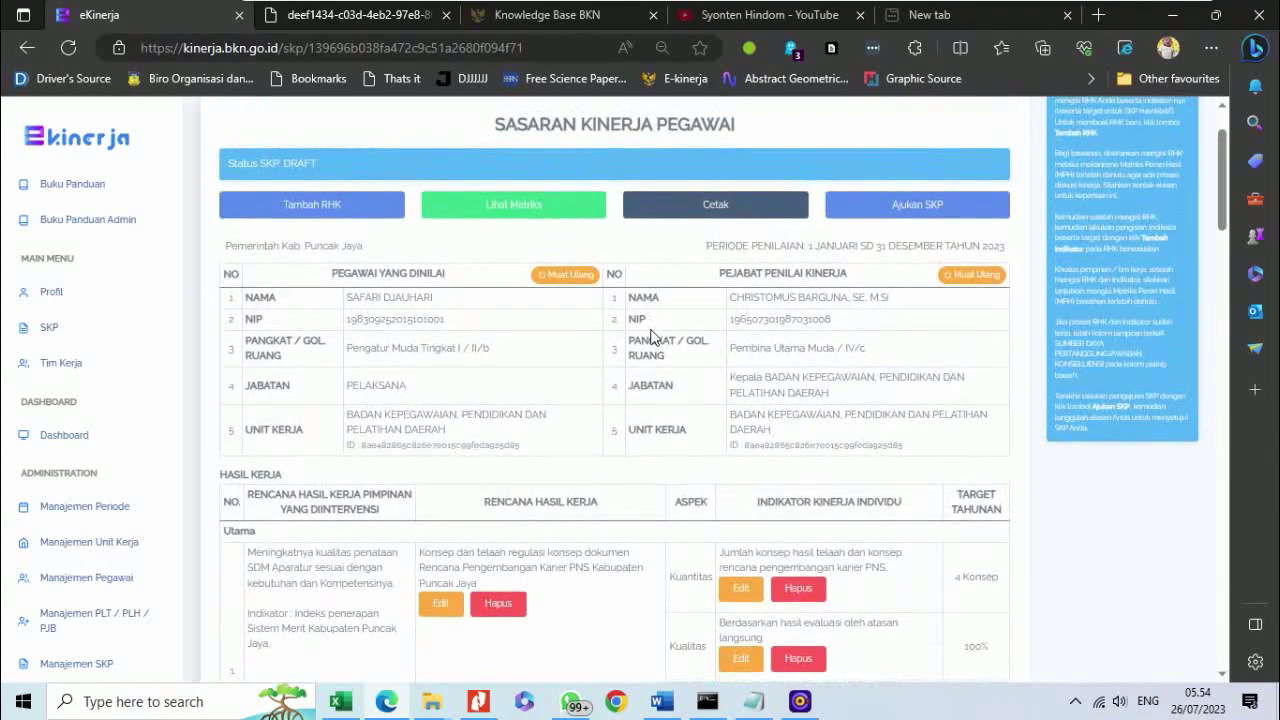
scroll(700, 360, "down", 5)
scroll(763, 400, "down", 4)
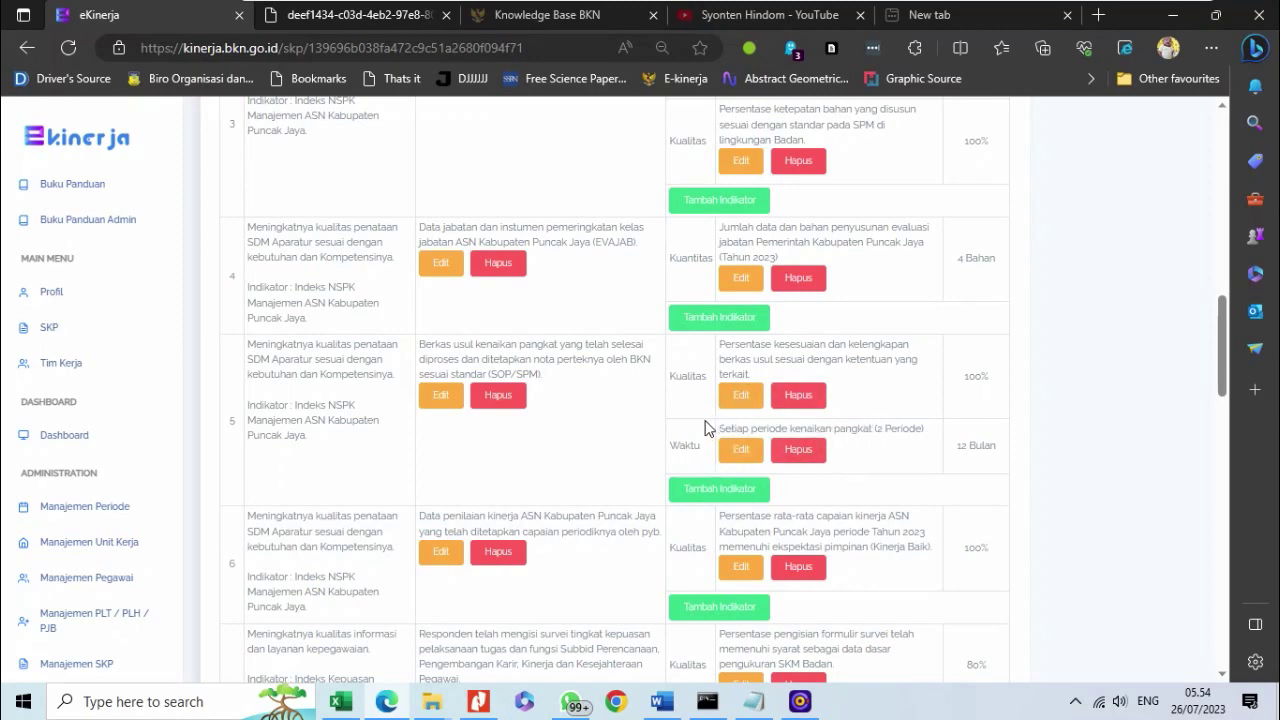
scroll(678, 437, "up", 8)
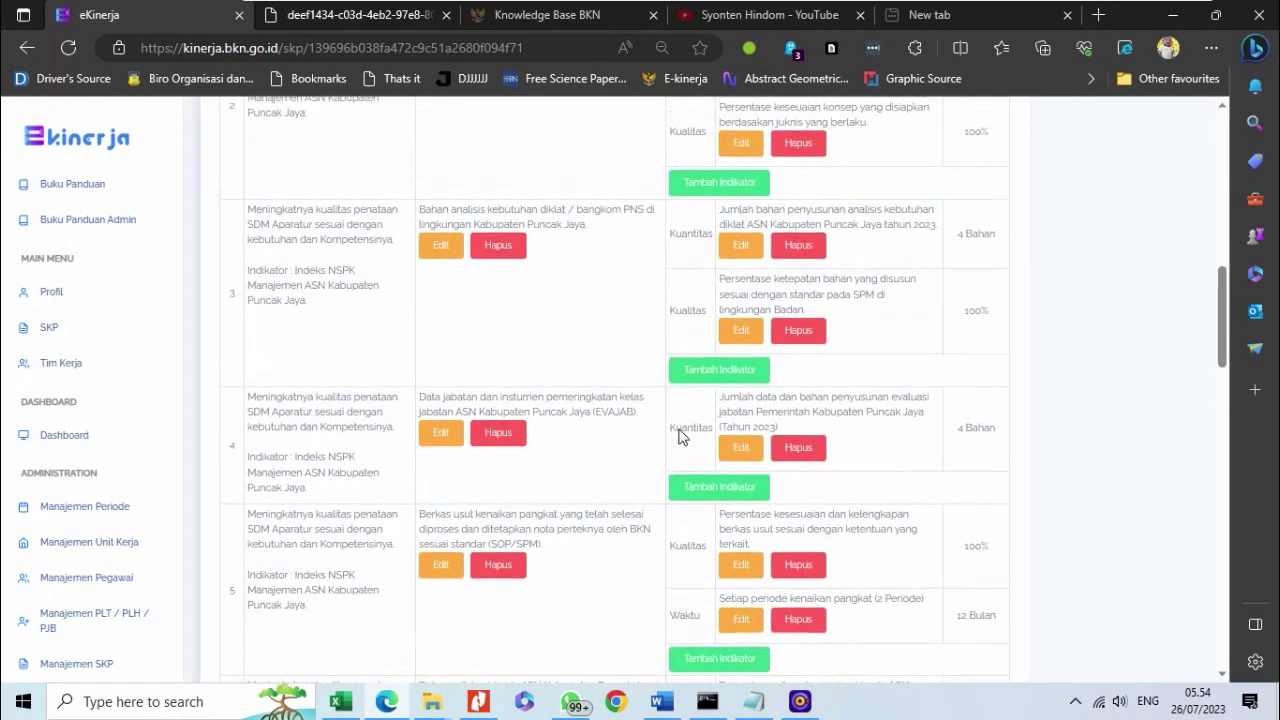
scroll(678, 437, "up", 1)
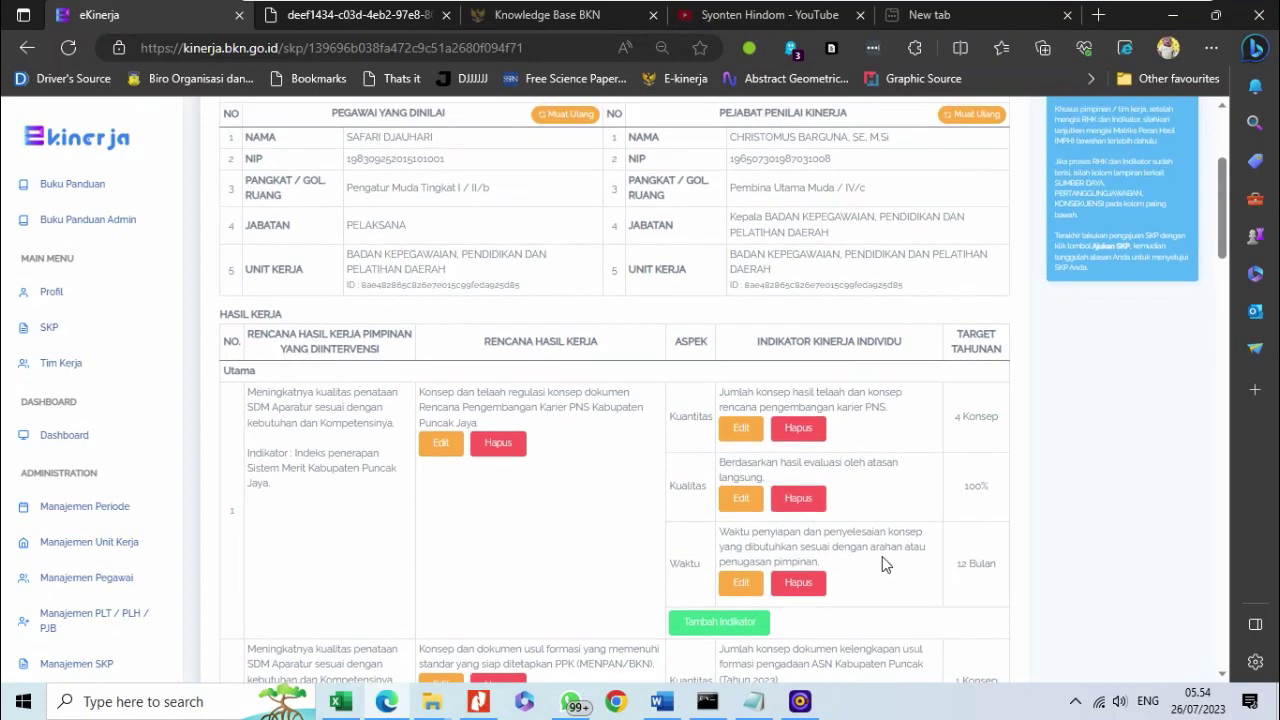
scroll(890, 563, "up", 2)
scroll(905, 600, "down", 2)
scroll(890, 560, "up", 3)
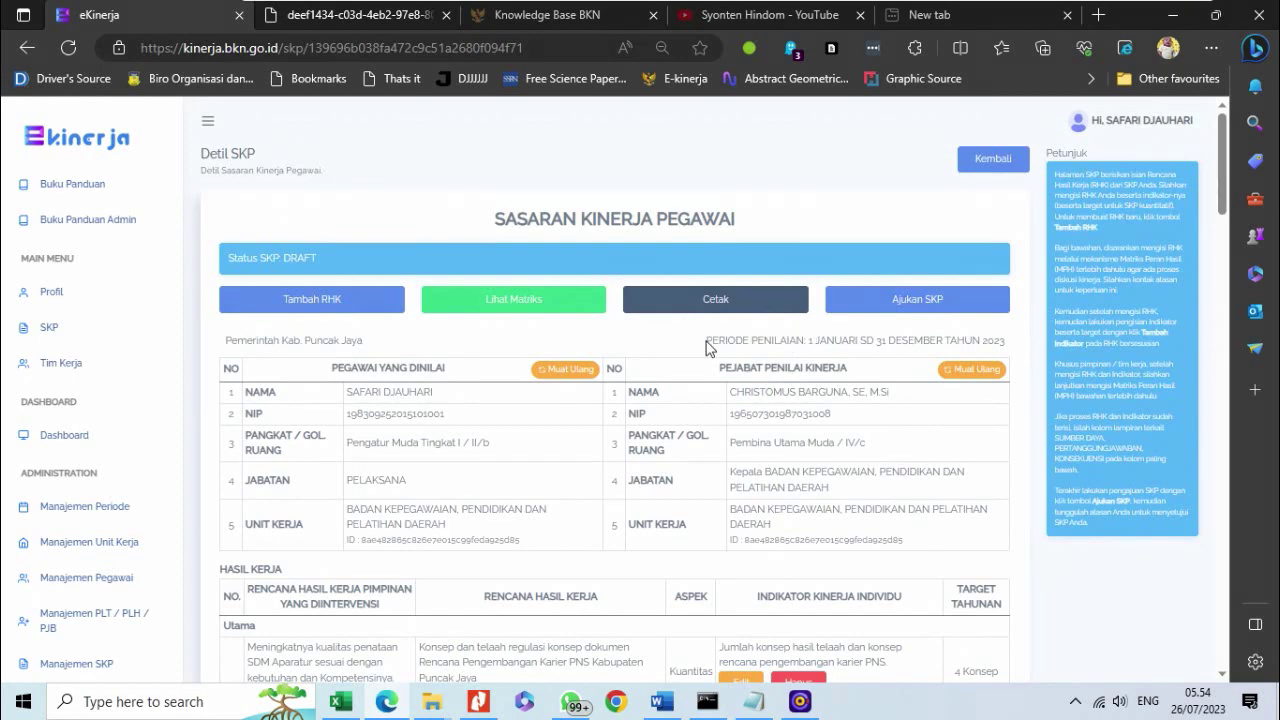
left_click_drag(707, 341, 1029, 341)
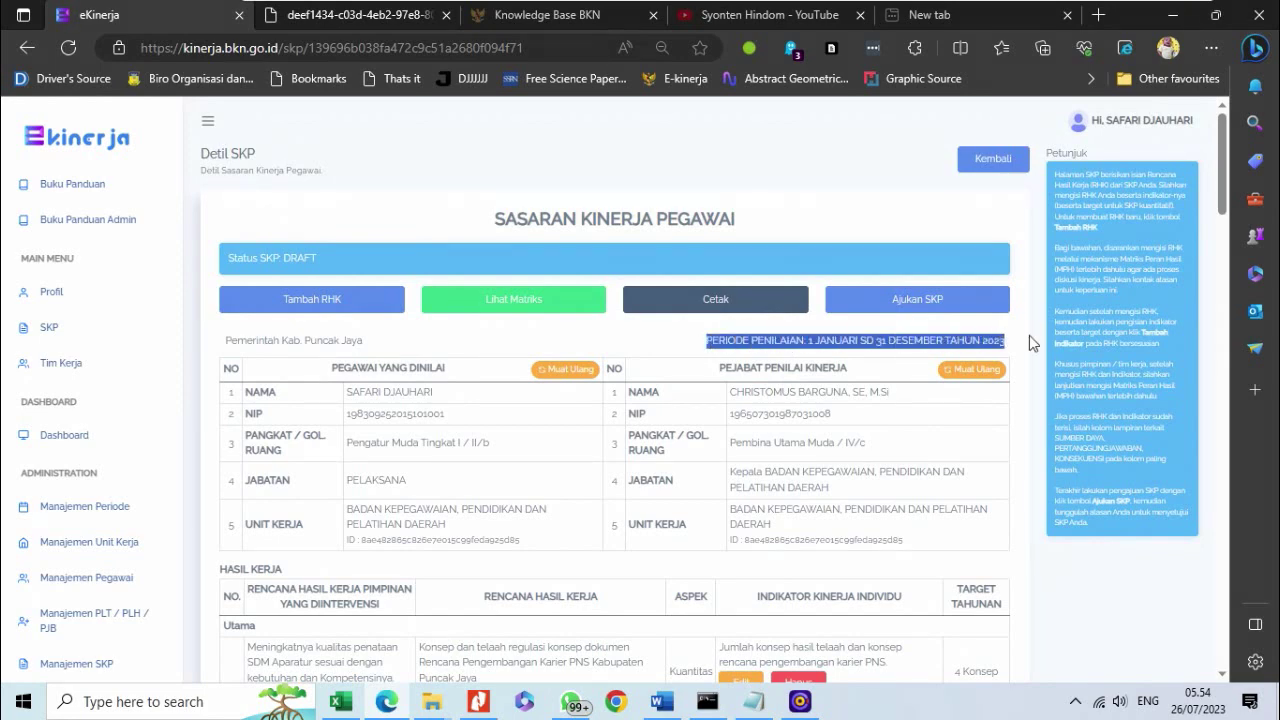
scroll(830, 500, "down", 3)
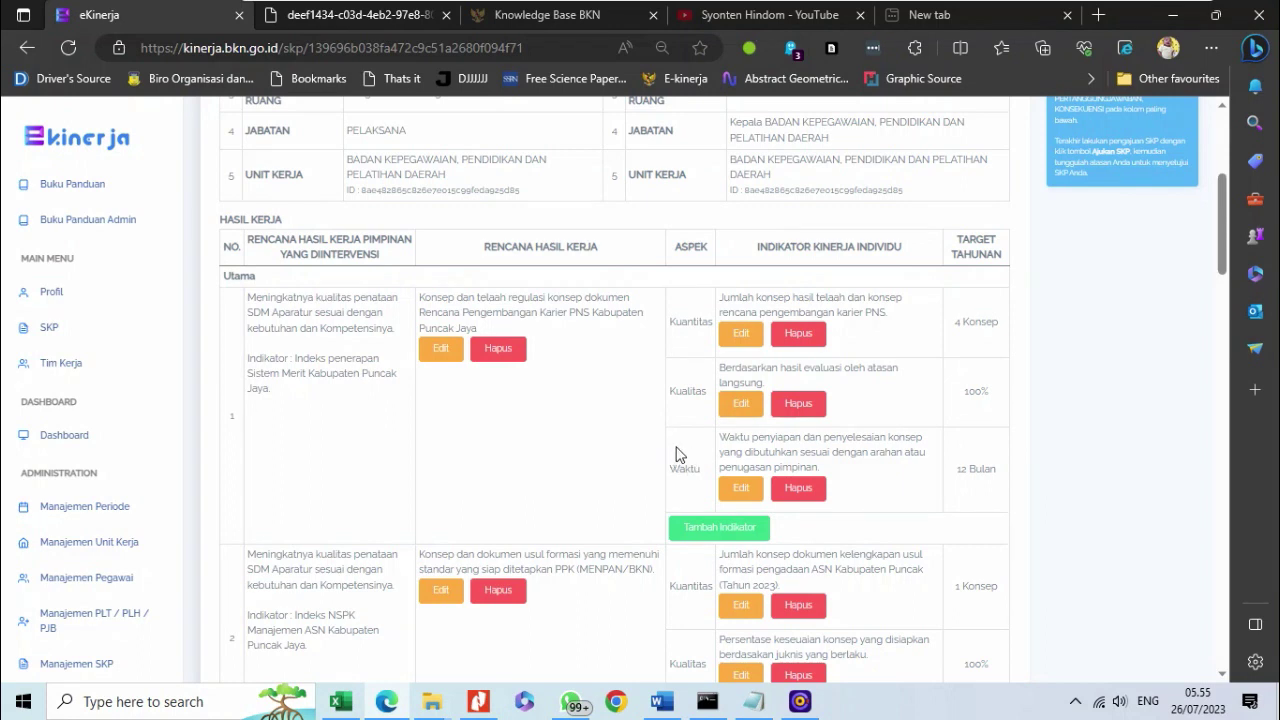
left_click_drag(691, 468, 1008, 507)
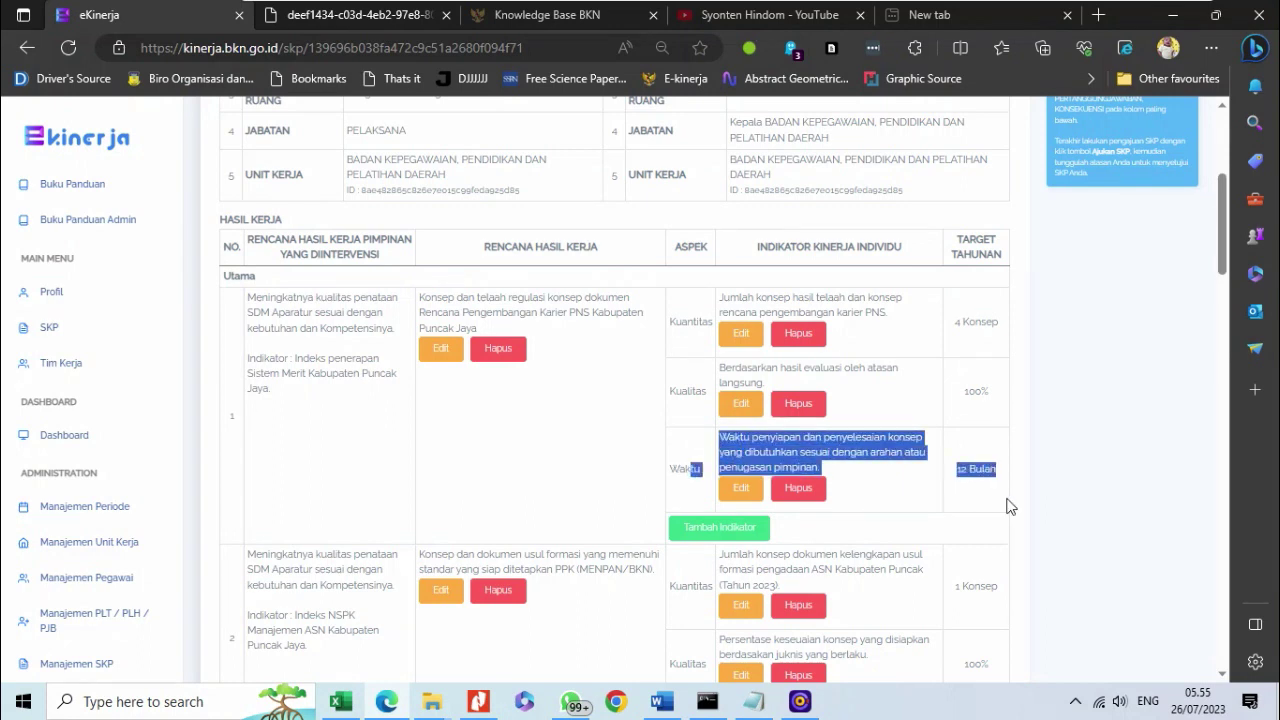
left_click(677, 468)
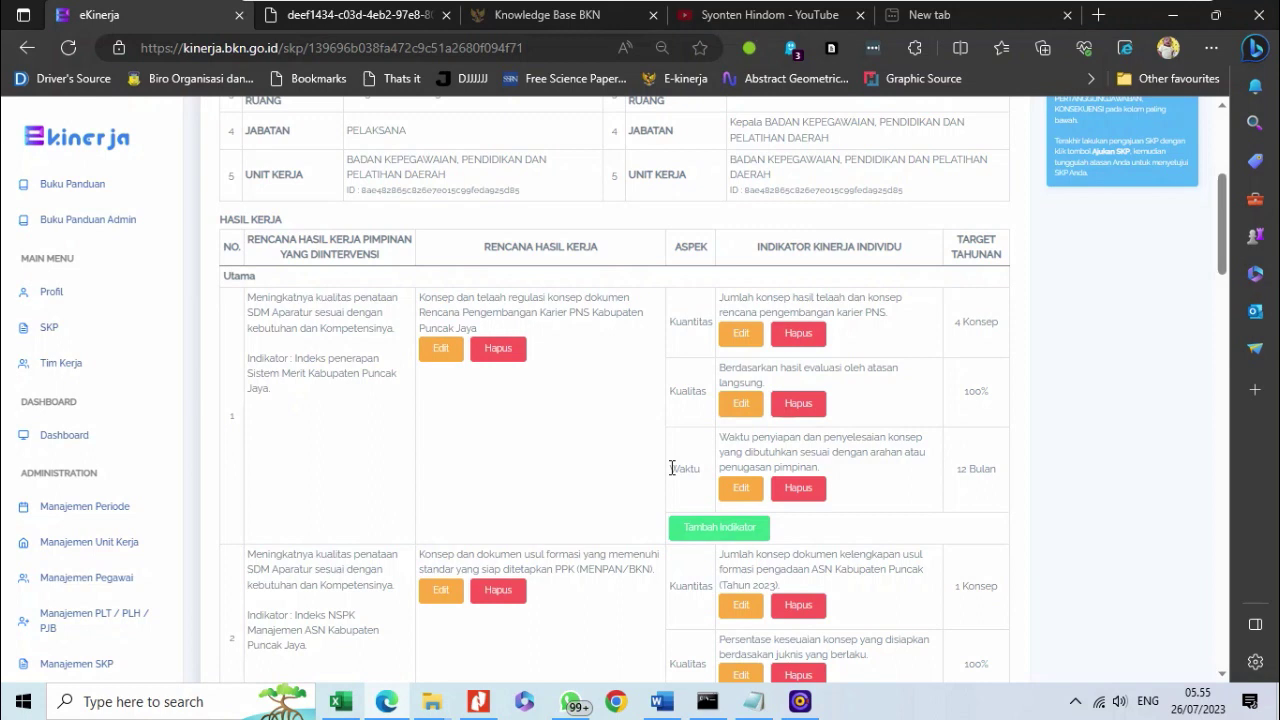
left_click_drag(673, 468, 1005, 483)
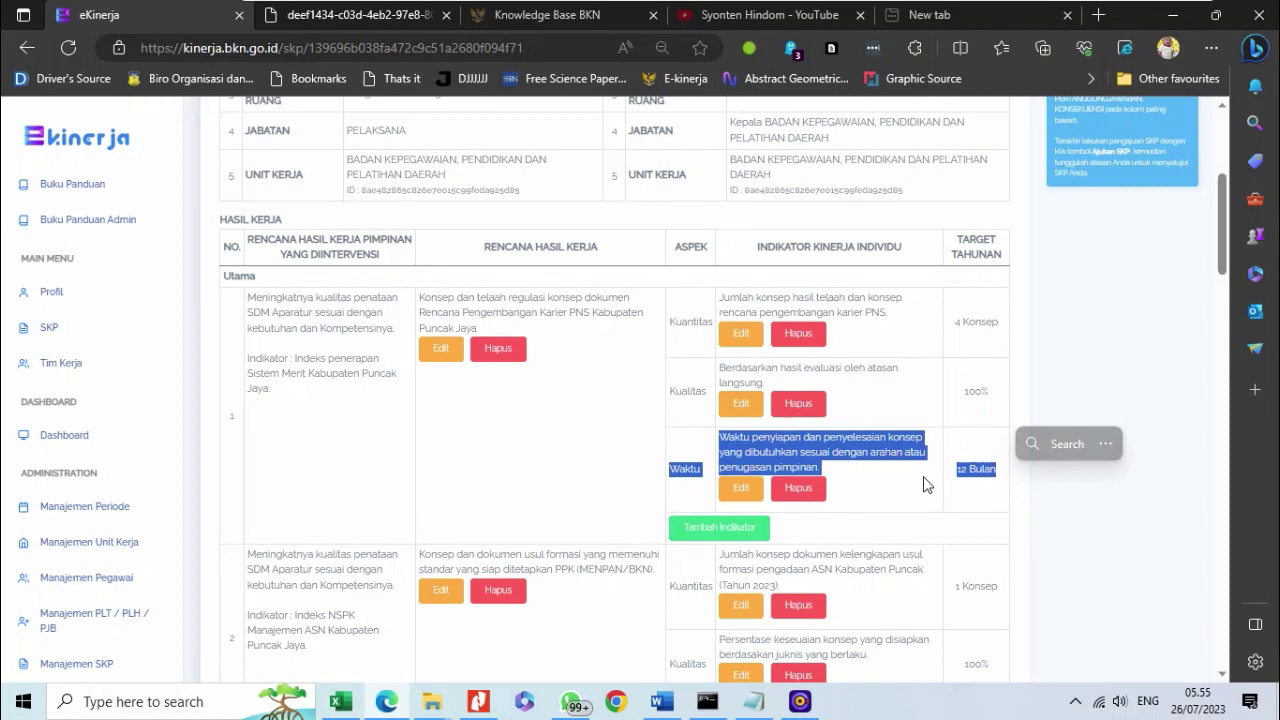
scroll(924, 484, "up", 4)
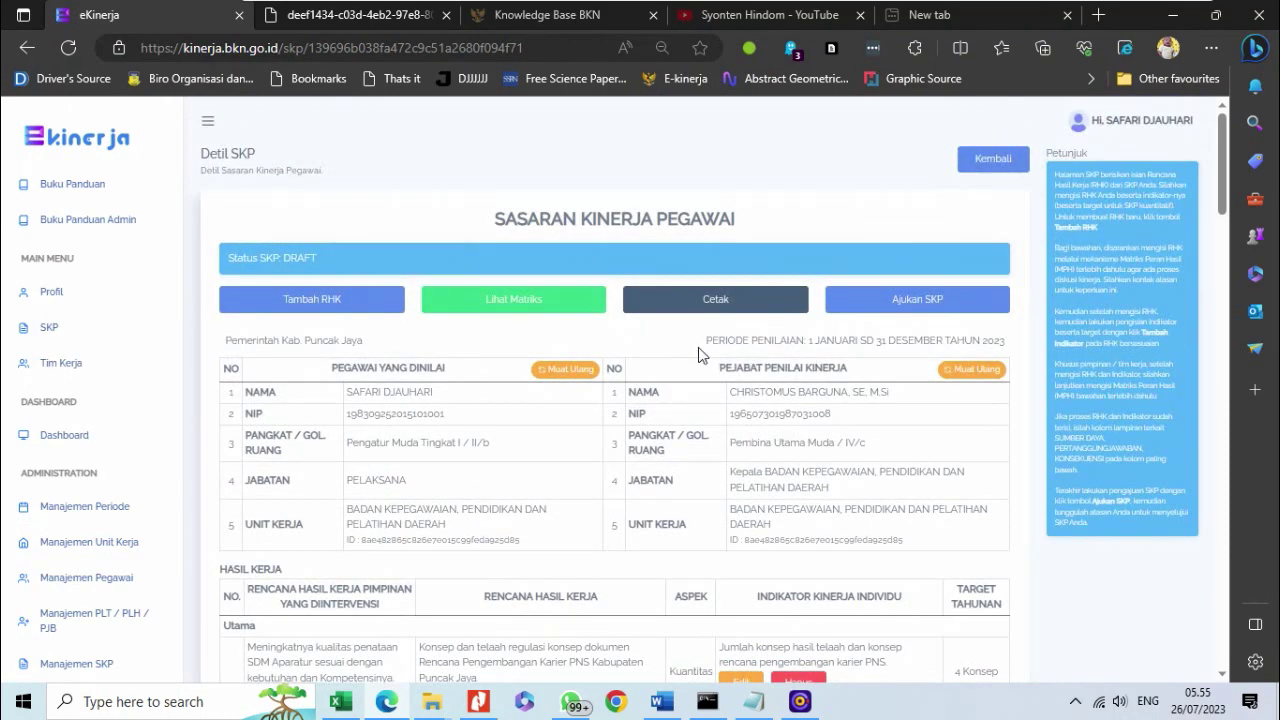
left_click_drag(711, 340, 1005, 350)
scroll(828, 508, "down", 4)
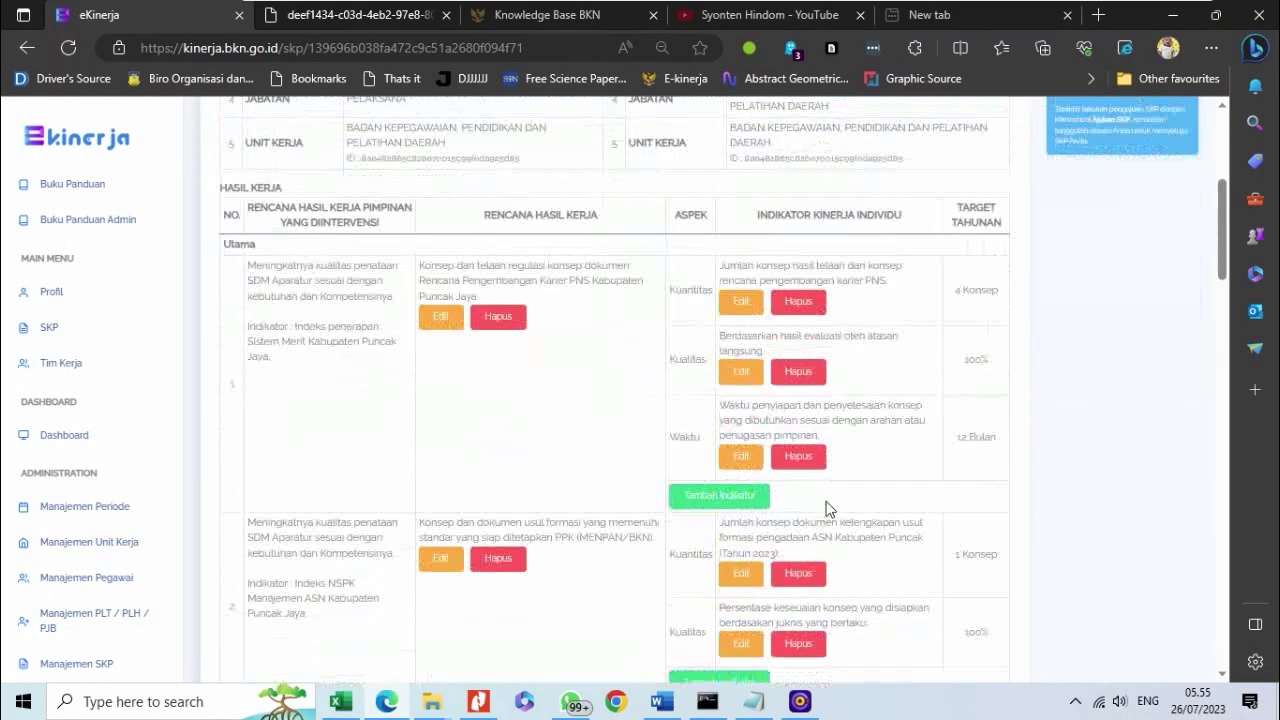
left_click_drag(669, 382, 705, 392)
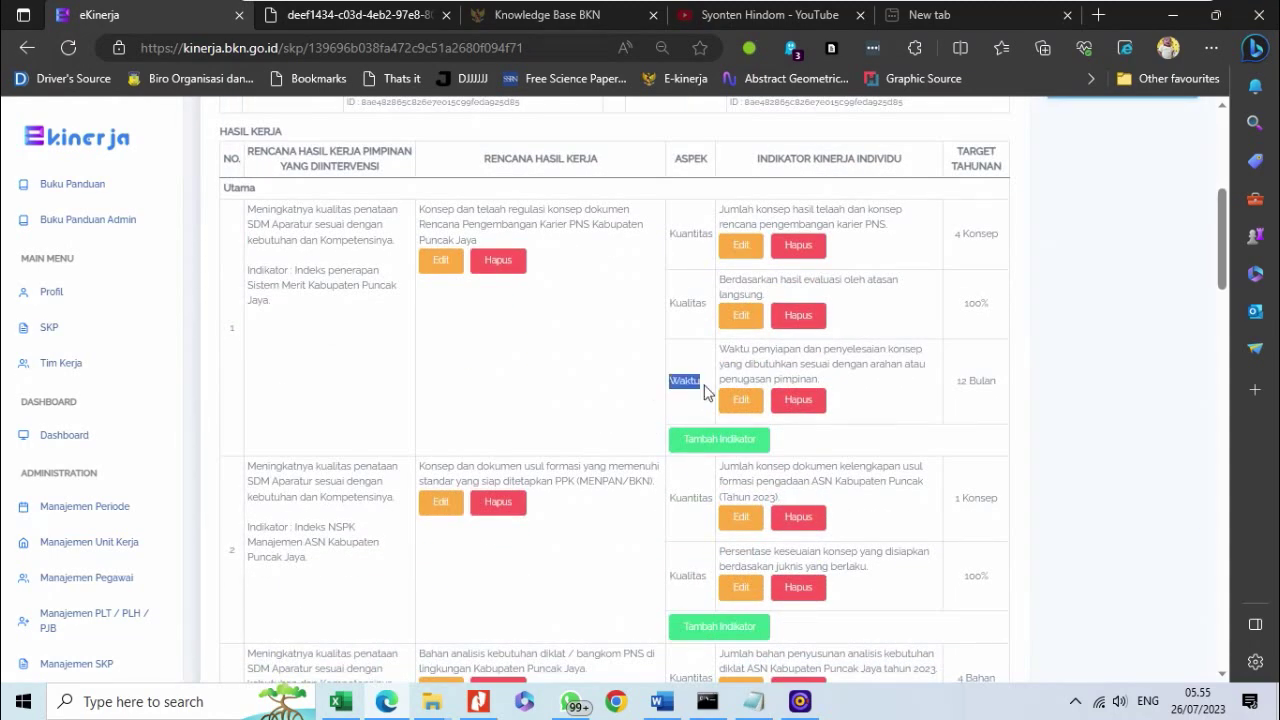
left_click(662, 374)
scroll(880, 330, "down", 3)
scroll(882, 337, "down", 4)
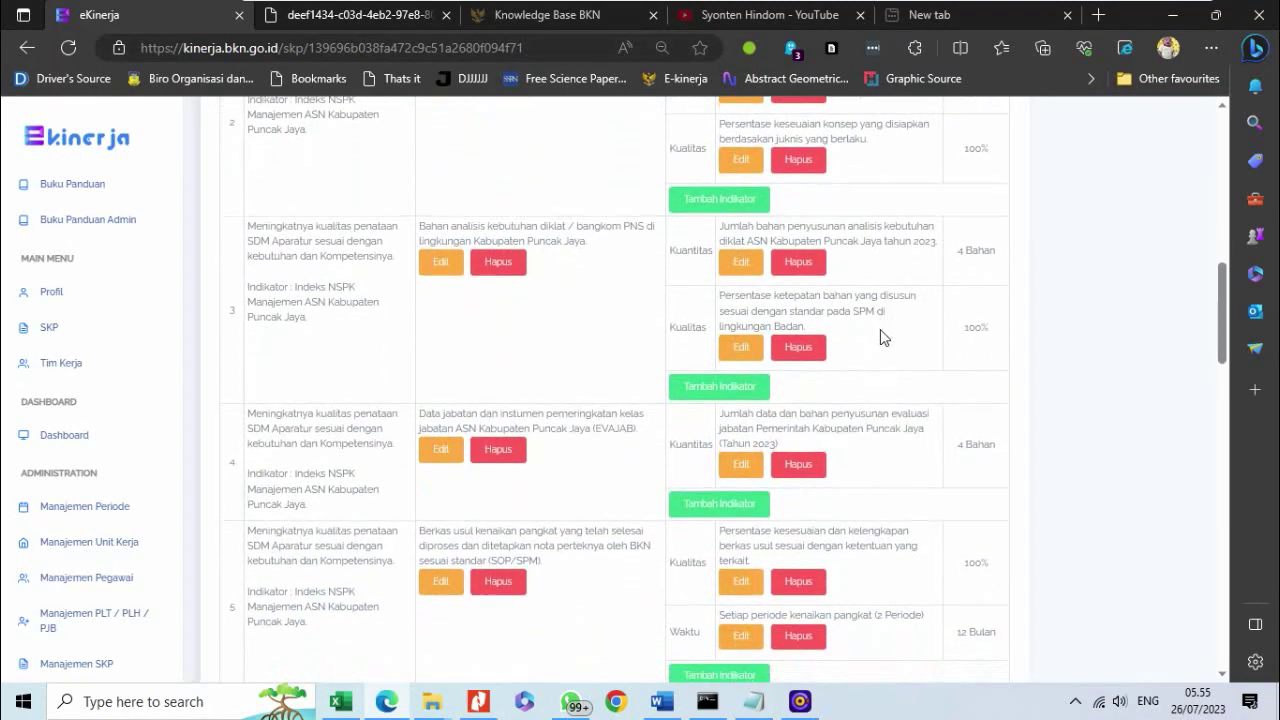
scroll(880, 337, "down", 4)
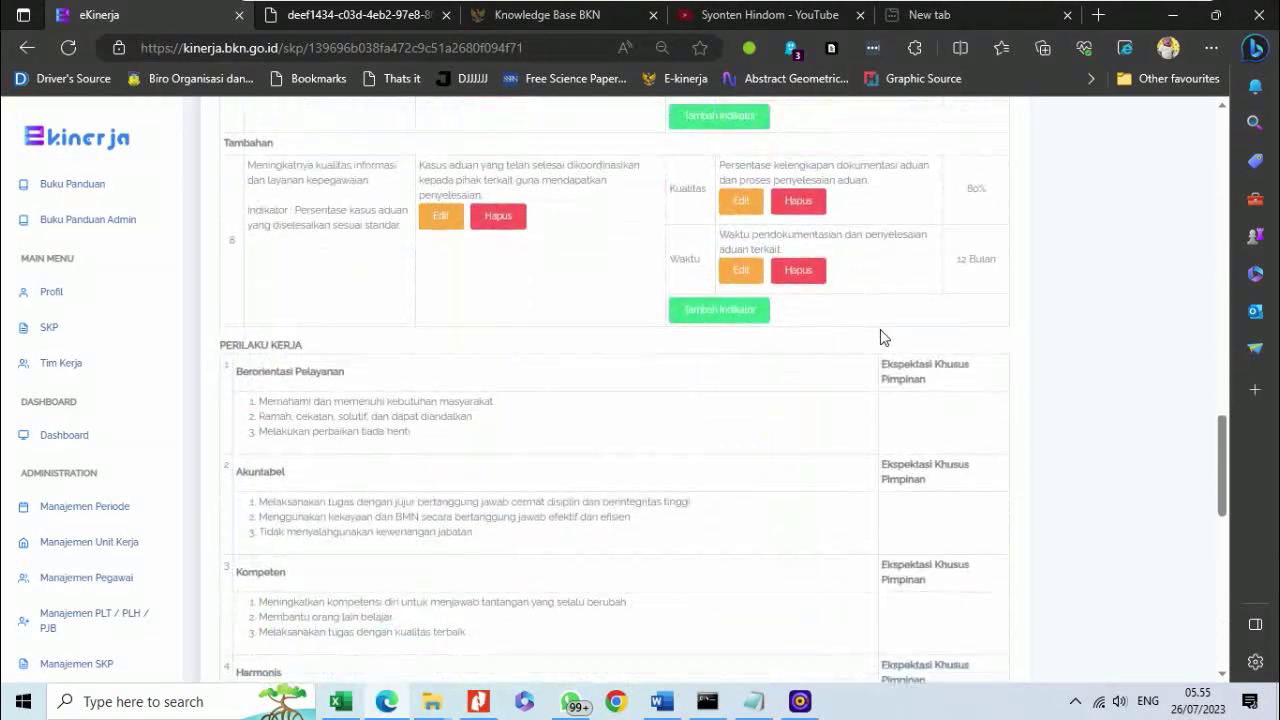
scroll(880, 337, "down", 3)
scroll(881, 337, "down", 5)
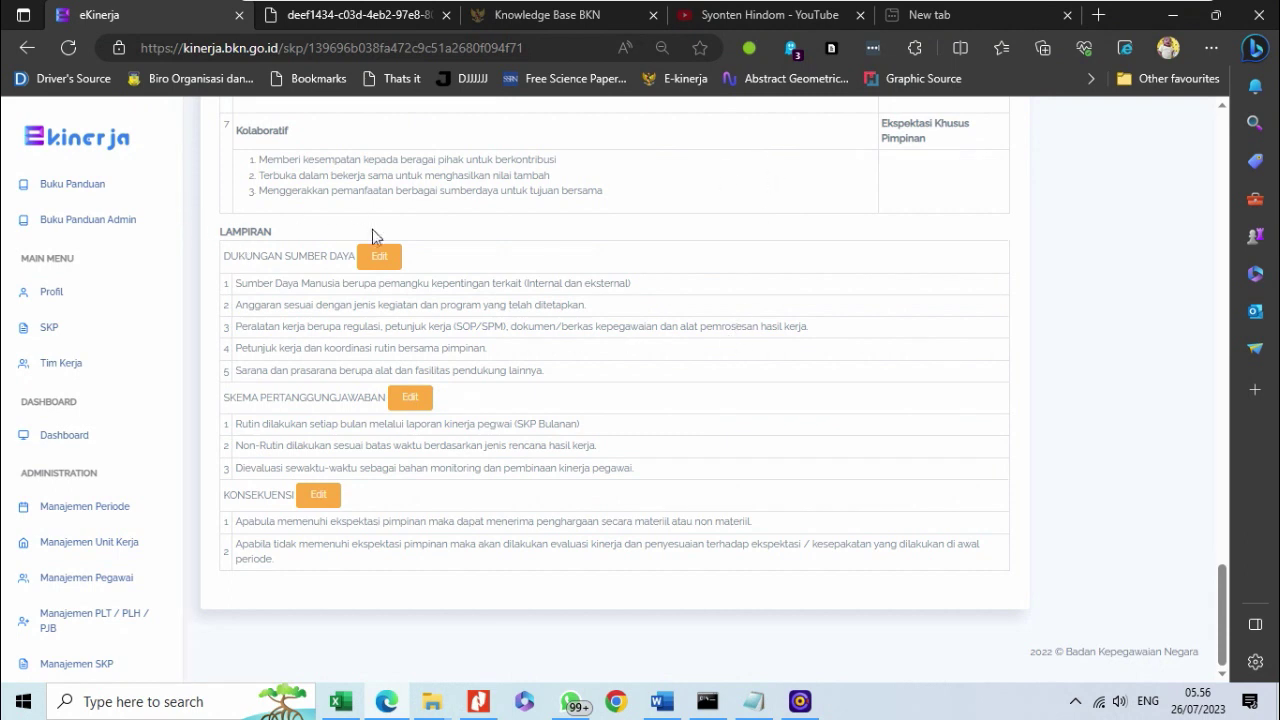
left_click(488, 712)
scroll(790, 495, "up", 5)
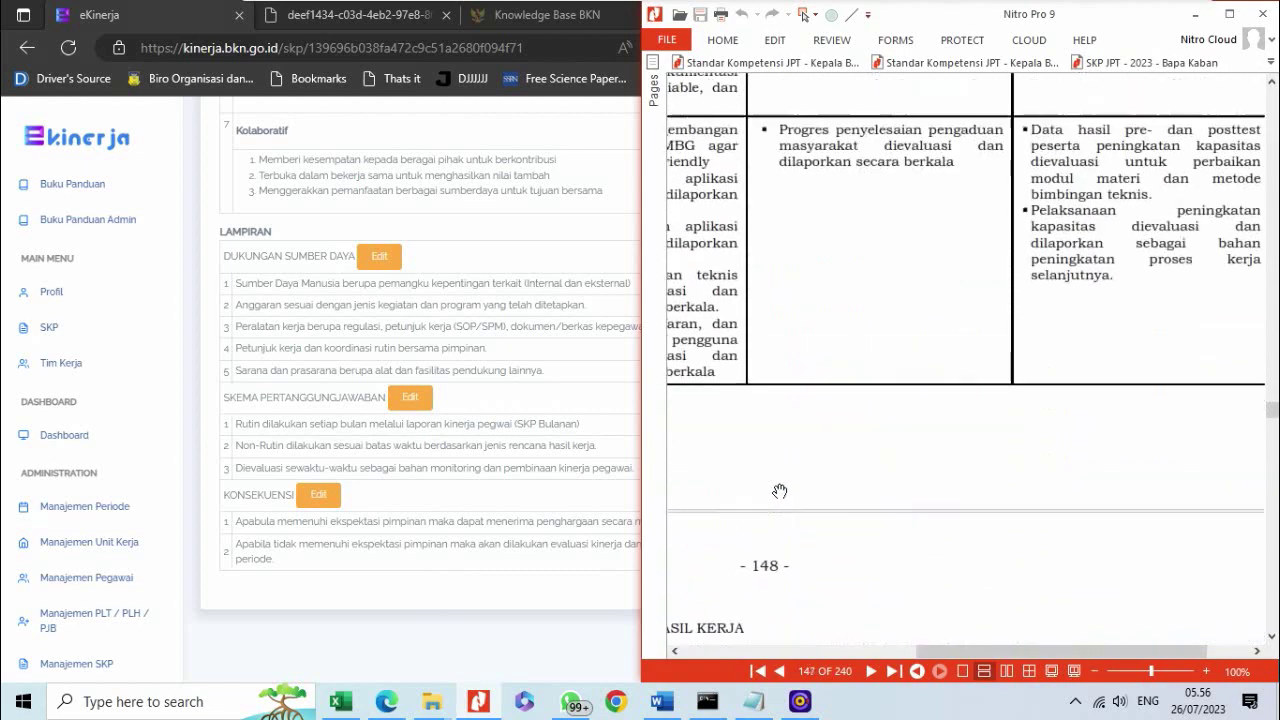
scroll(780, 491, "up", 10)
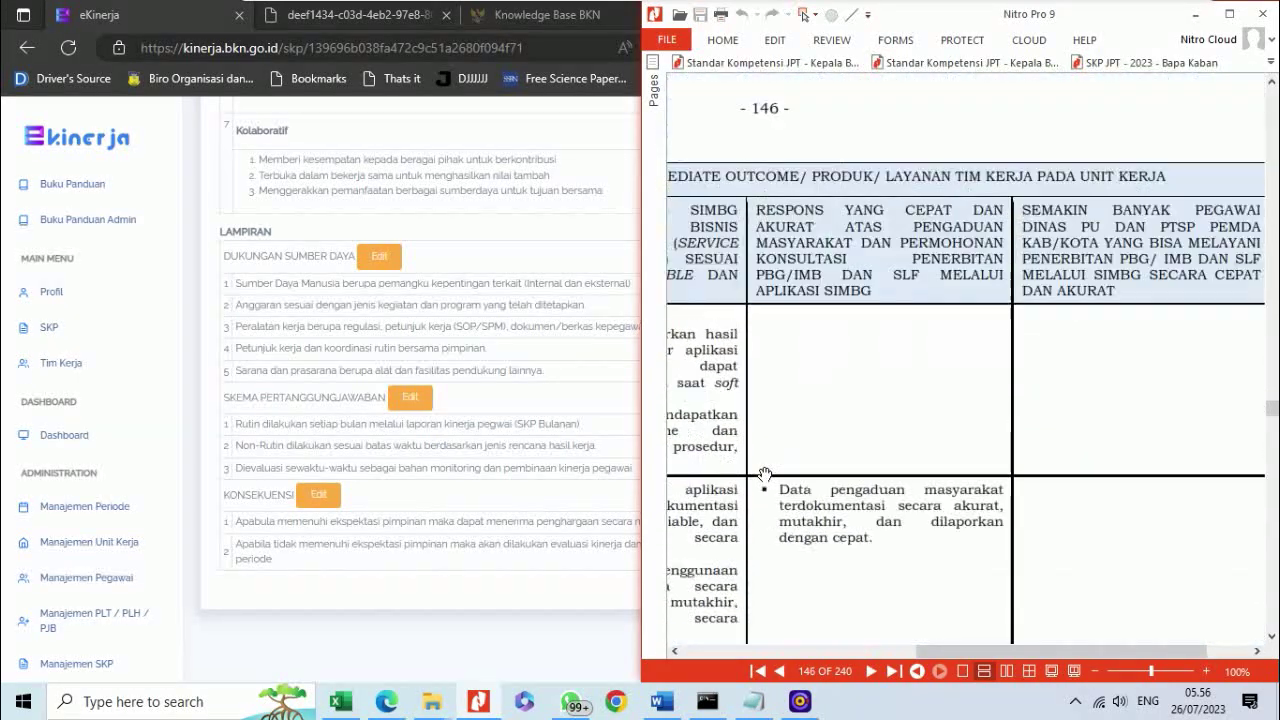
scroll(764, 474, "up", 5)
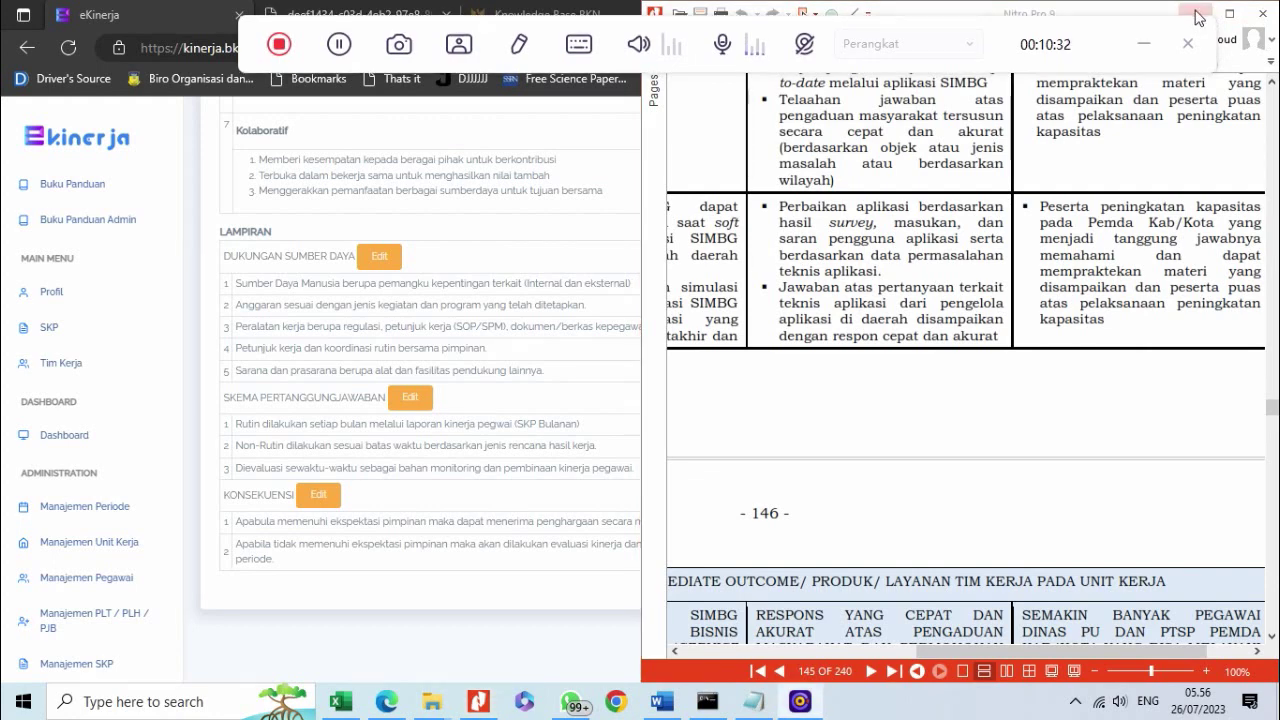
left_click(1198, 17)
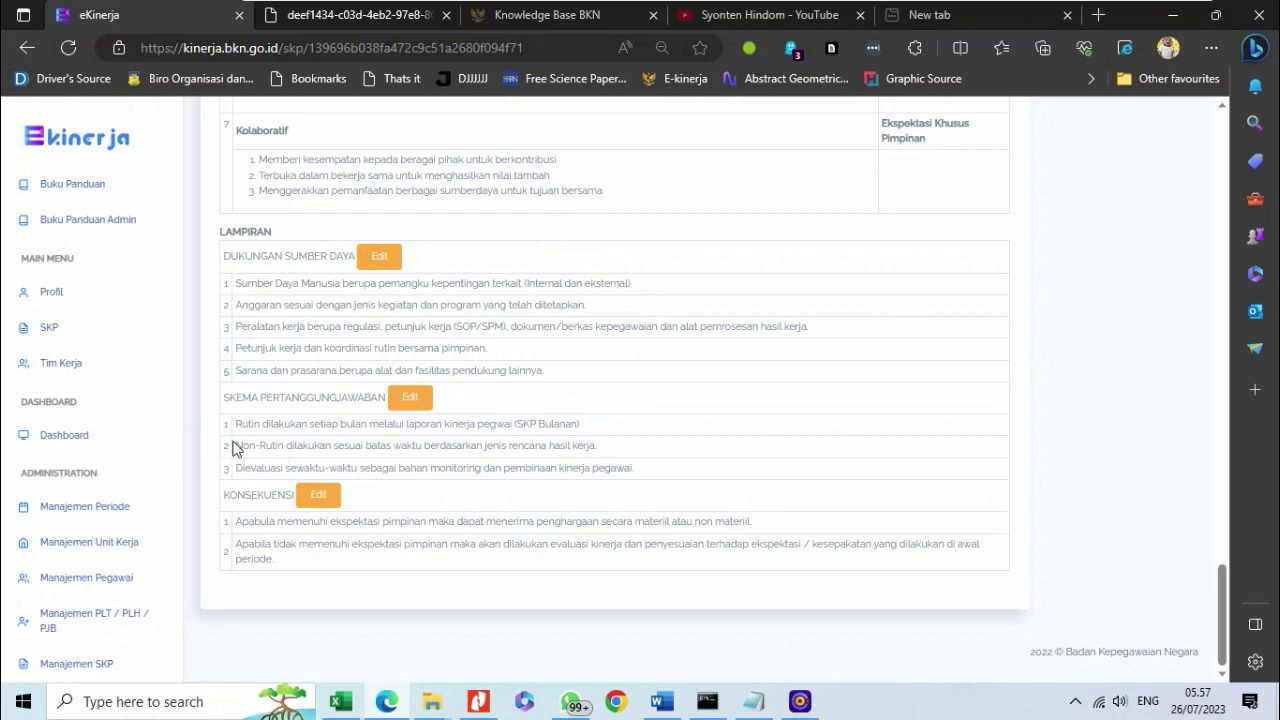
left_click_drag(240, 423, 306, 437)
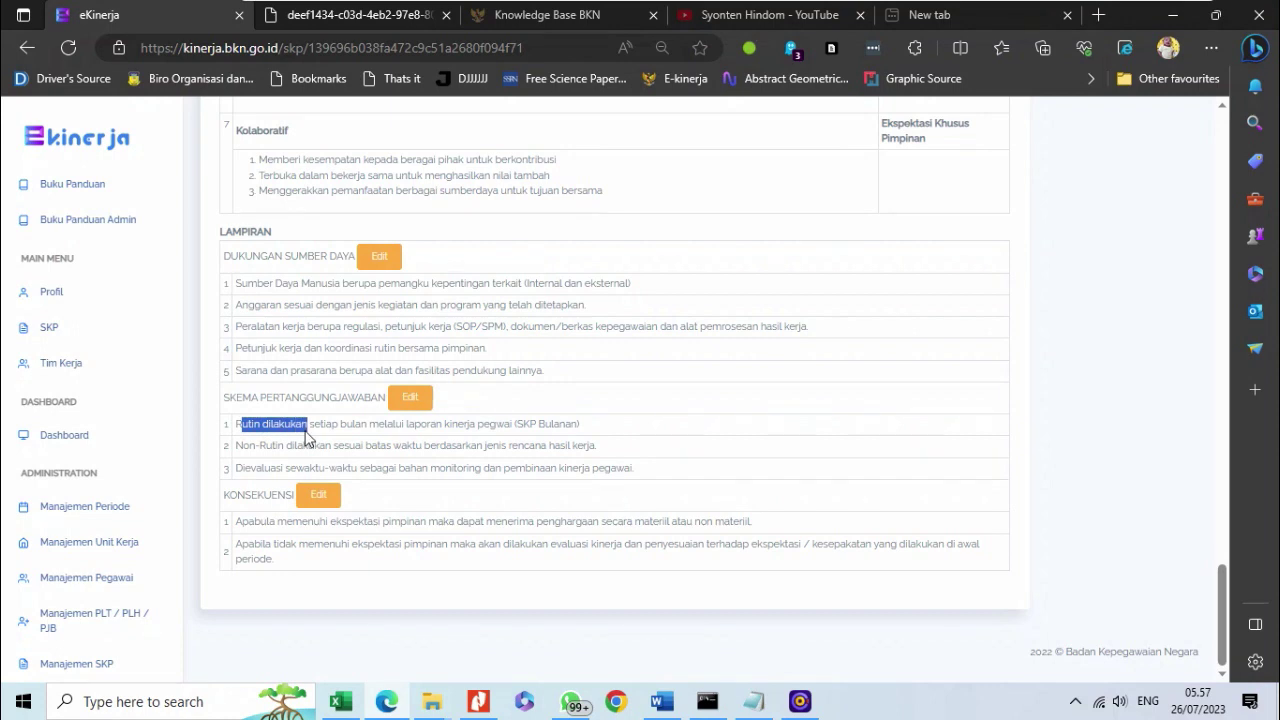
left_click(294, 447)
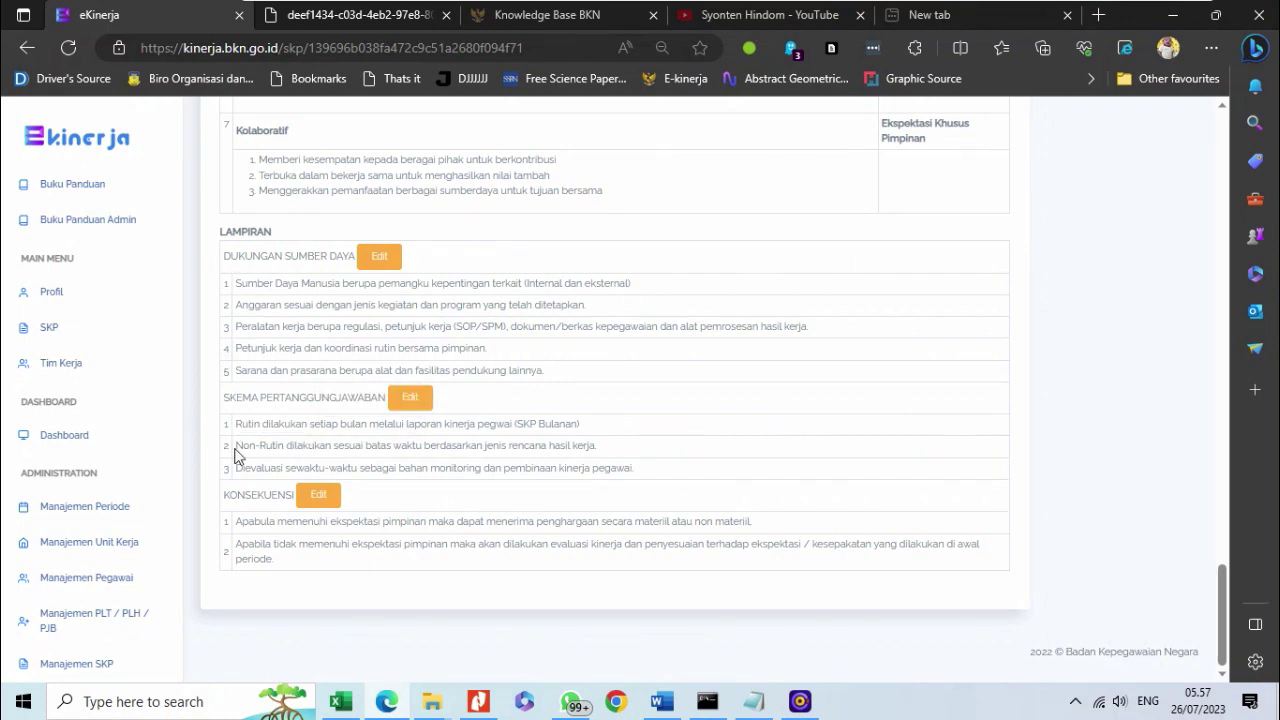
left_click_drag(240, 449, 320, 447)
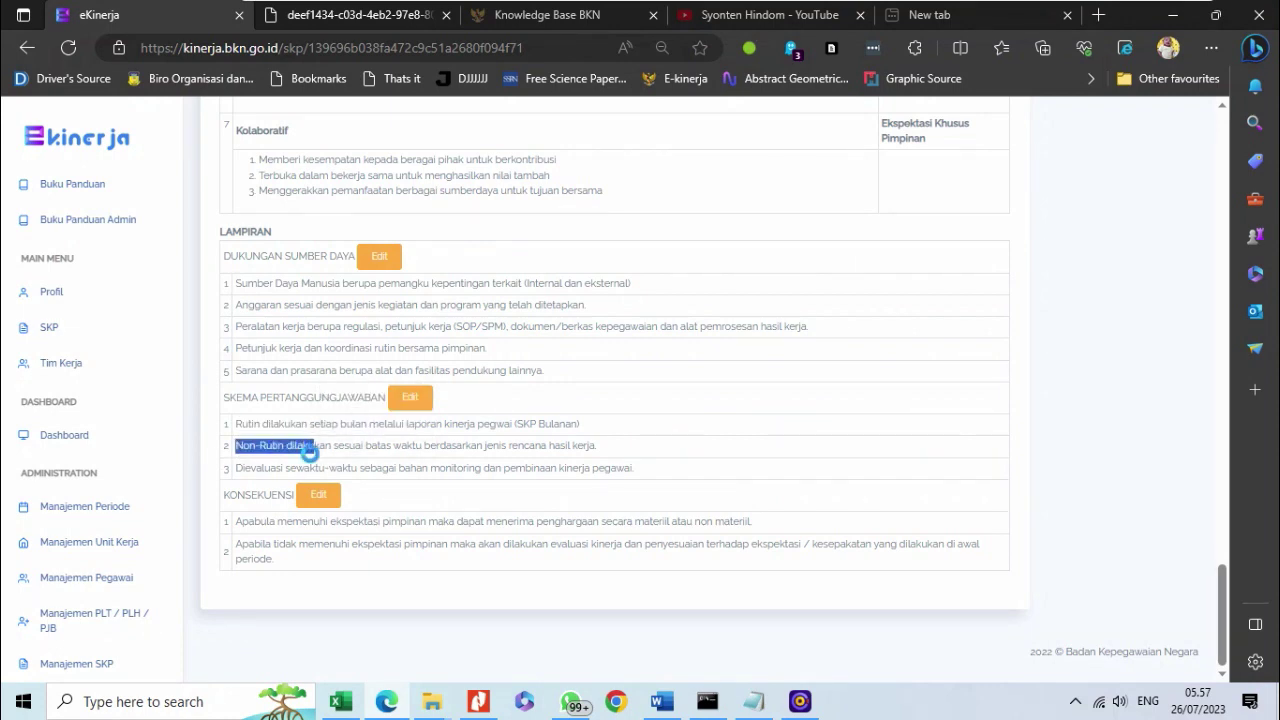
left_click(302, 449)
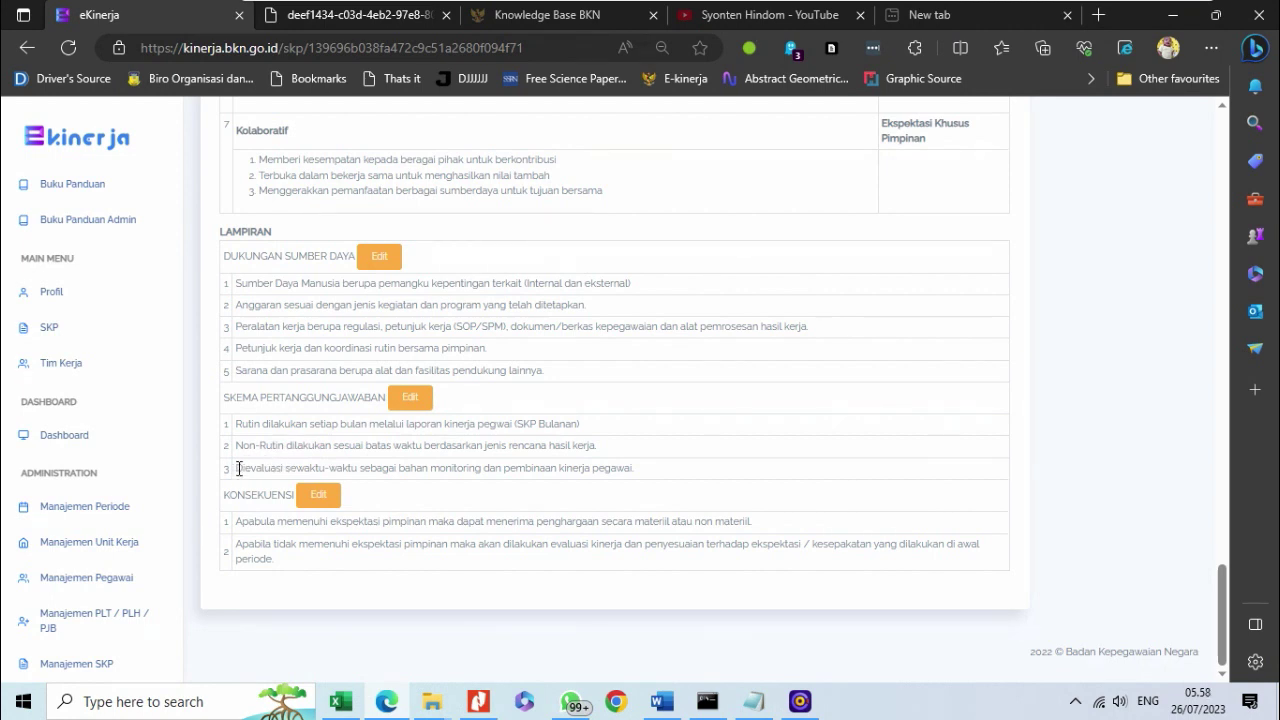
left_click_drag(238, 469, 406, 464)
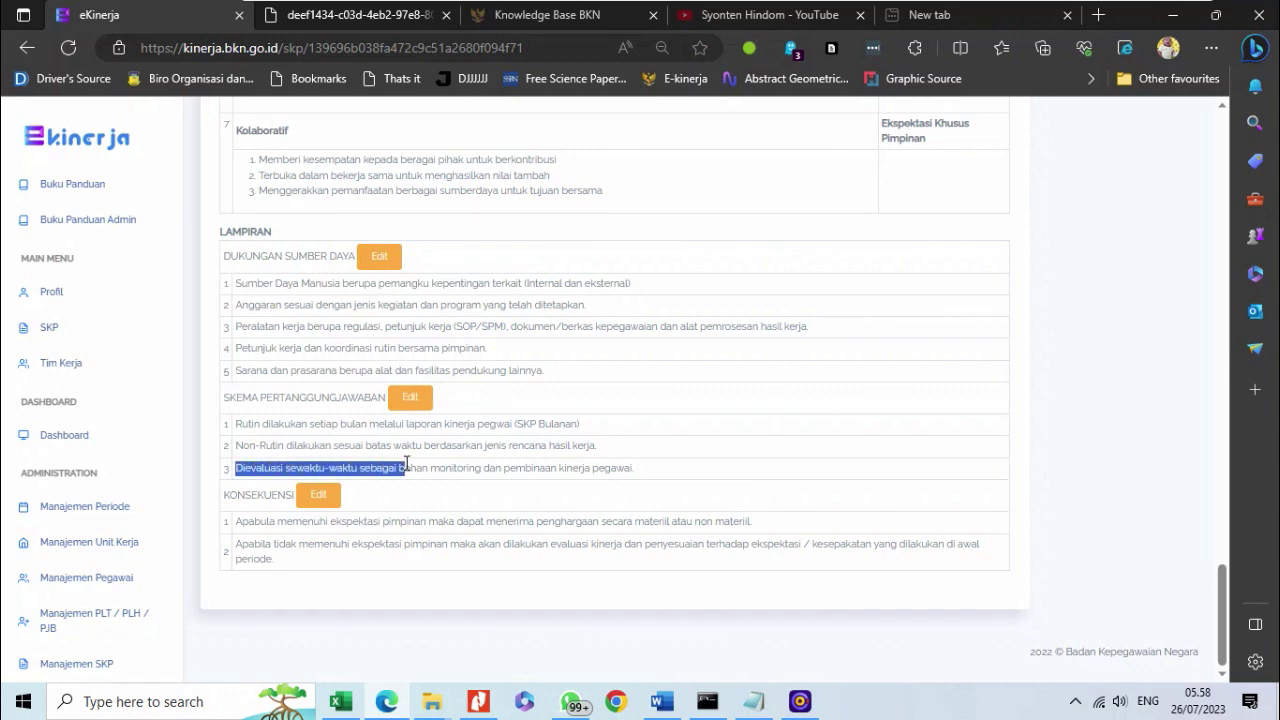
left_click_drag(406, 464, 406, 464)
left_click(294, 537)
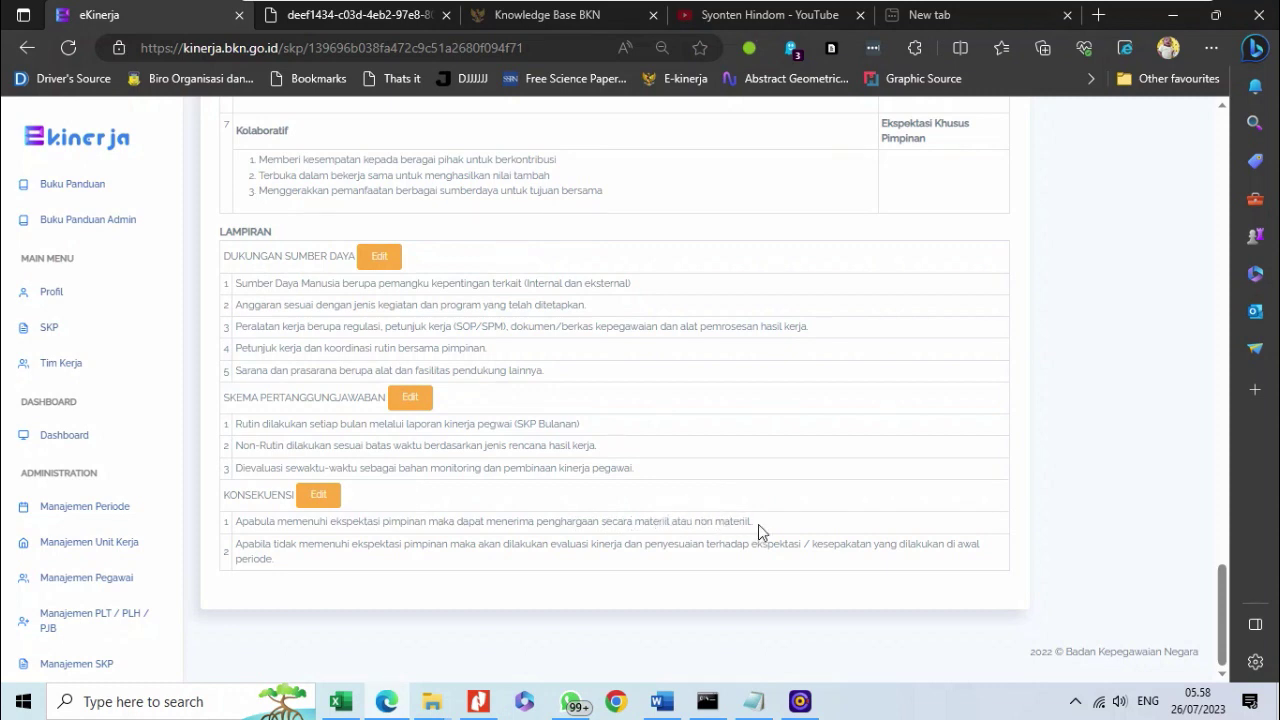
left_click_drag(749, 524, 286, 569)
left_click(240, 556)
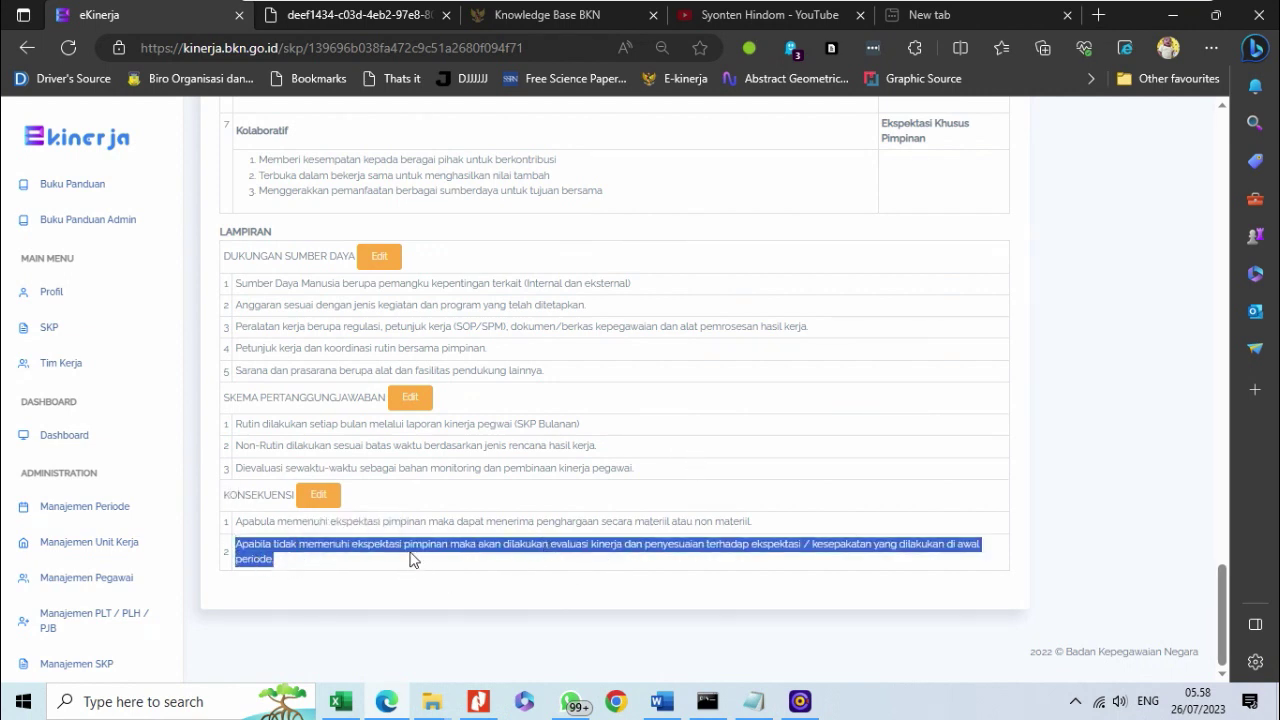
left_click(296, 559)
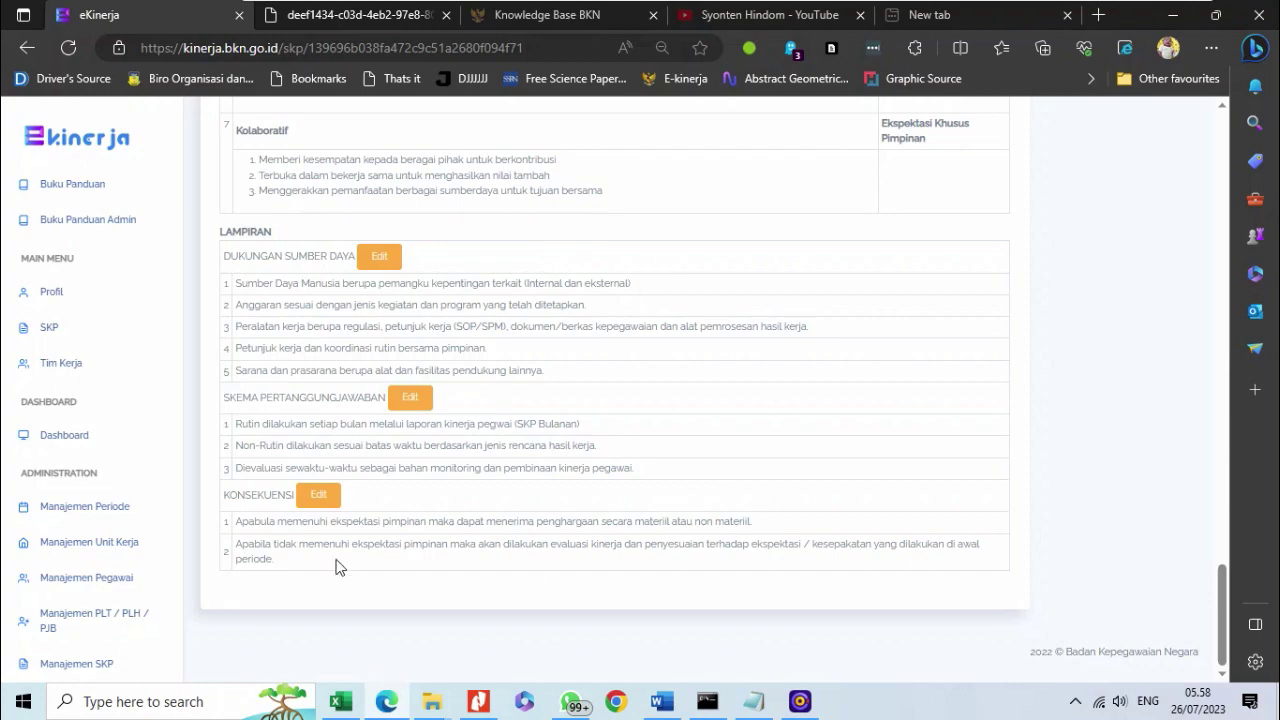
scroll(336, 567, "up", 10)
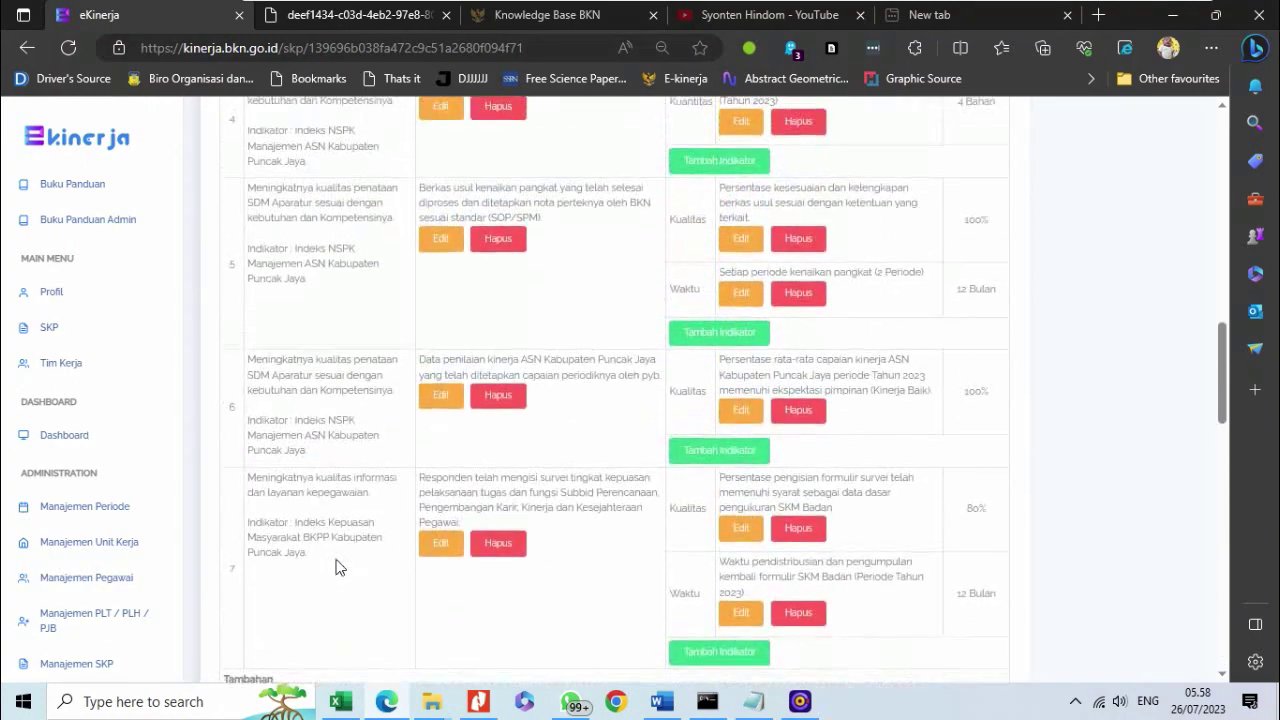
scroll(336, 567, "up", 10)
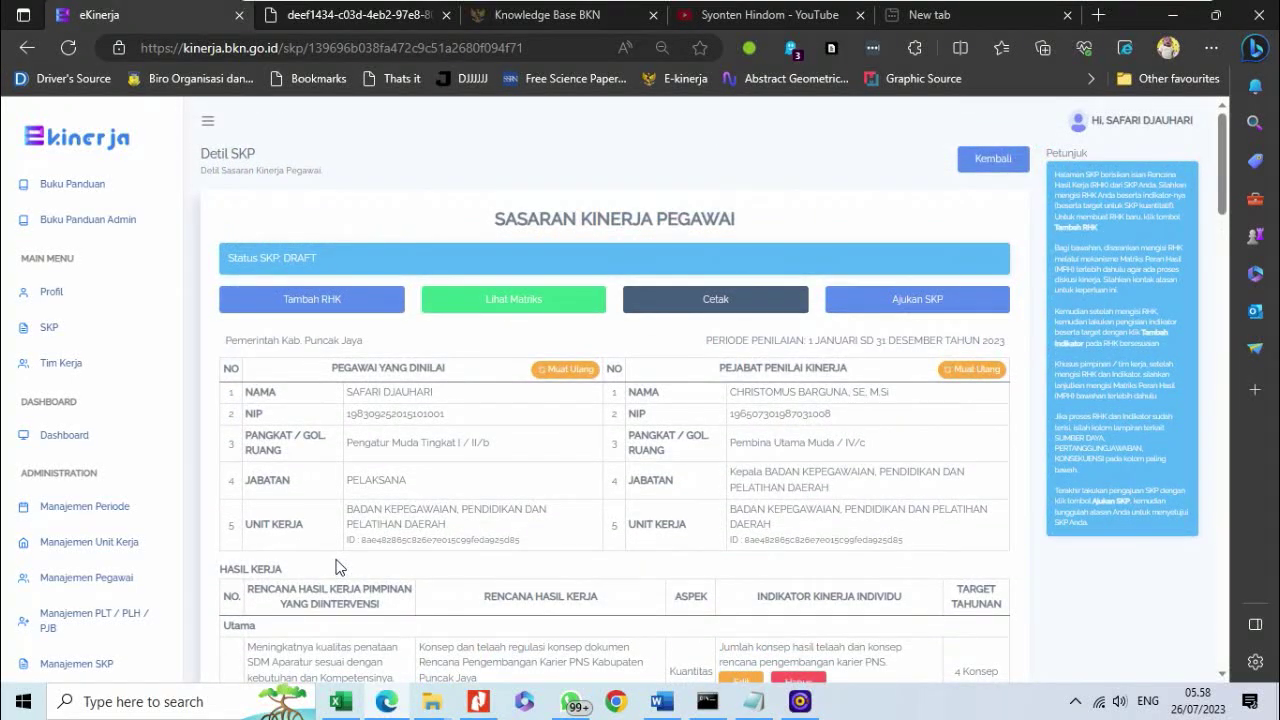
scroll(336, 560, "down", 6)
scroll(336, 560, "up", 6)
- Submit the 2023 SKP with Ajukan SKP, confirm with OK, and review the page
left_click(915, 305)
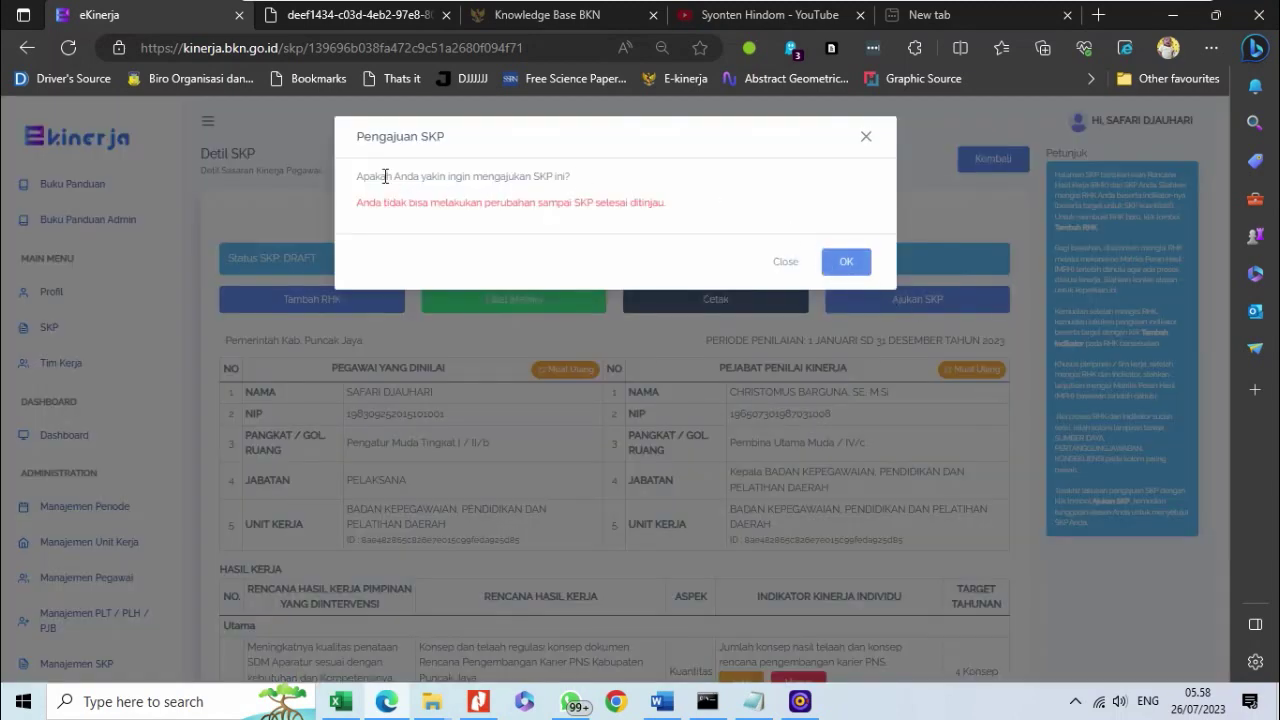
left_click(850, 263)
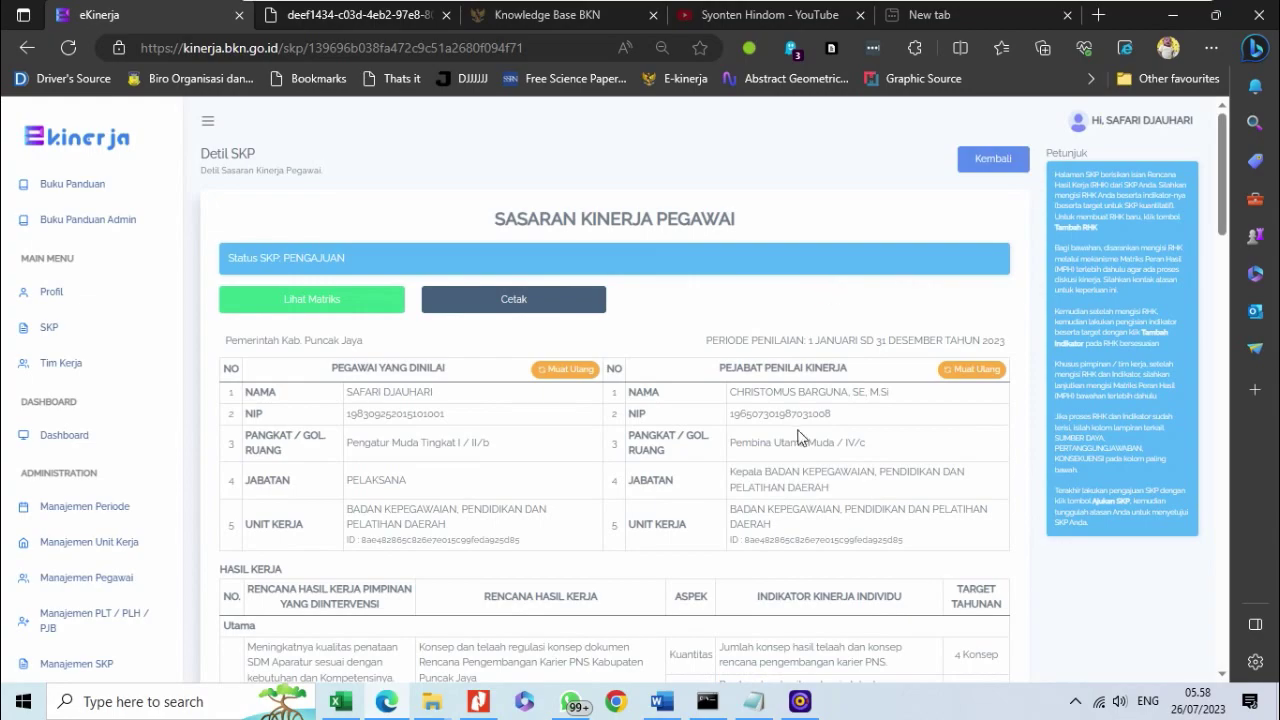
scroll(836, 352, "down", 10)
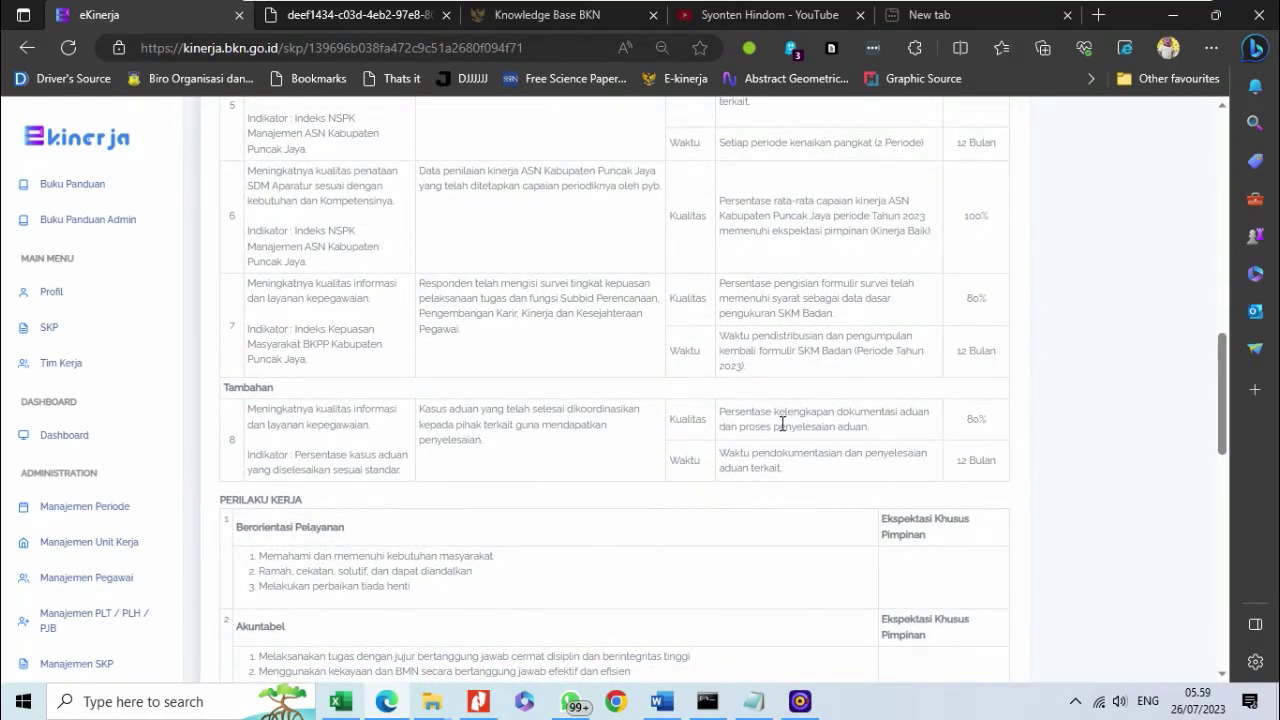
scroll(788, 431, "down", 10)
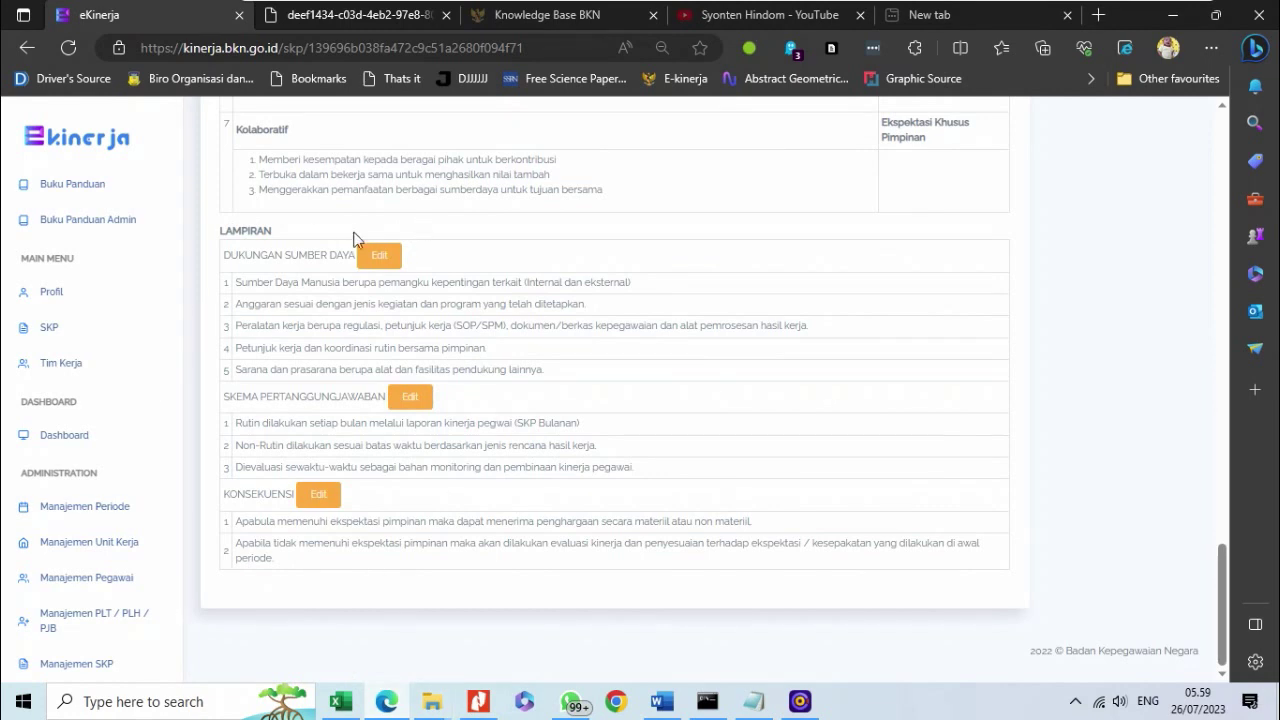
scroll(305, 294, "up", 20)
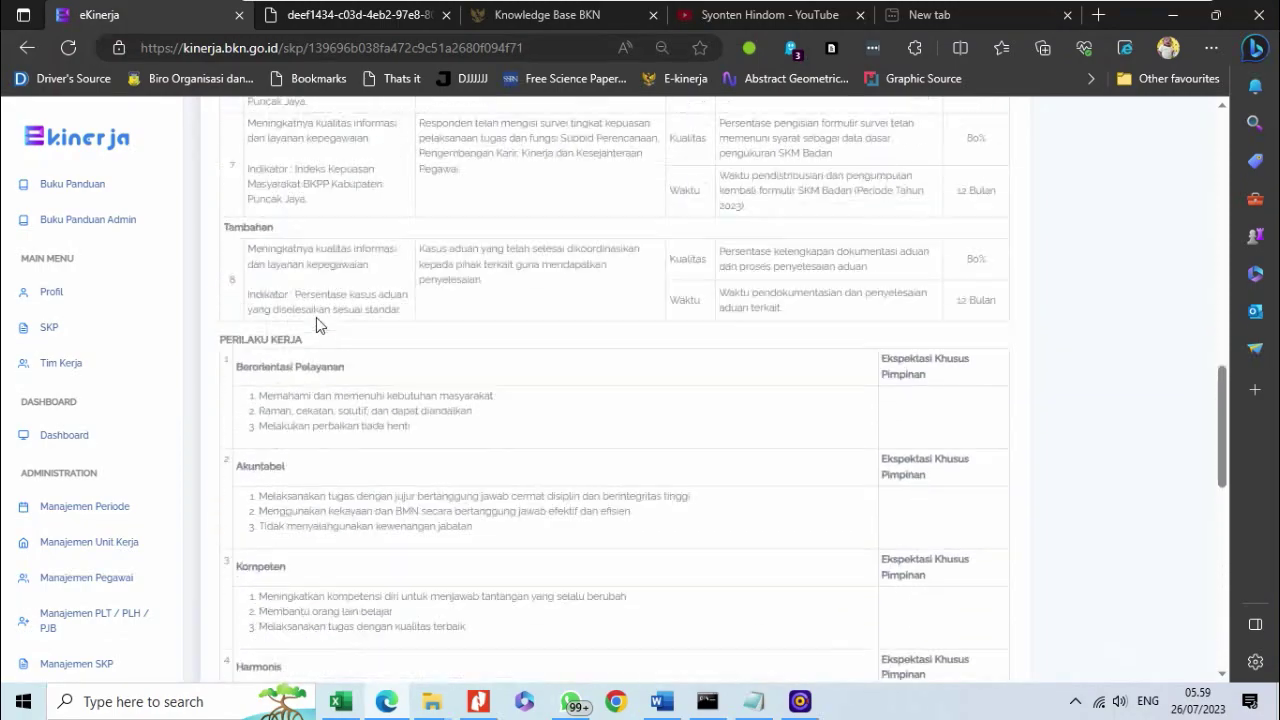
scroll(327, 301, "up", 2)
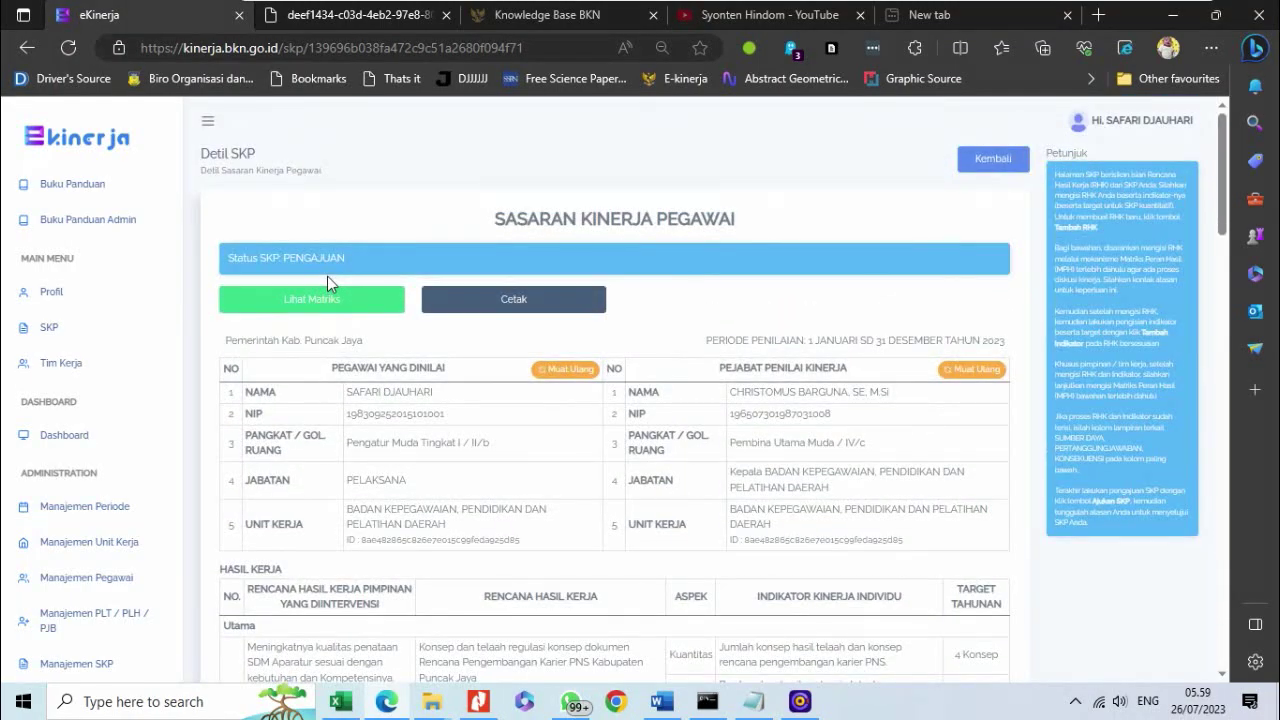
scroll(325, 278, "down", 18)
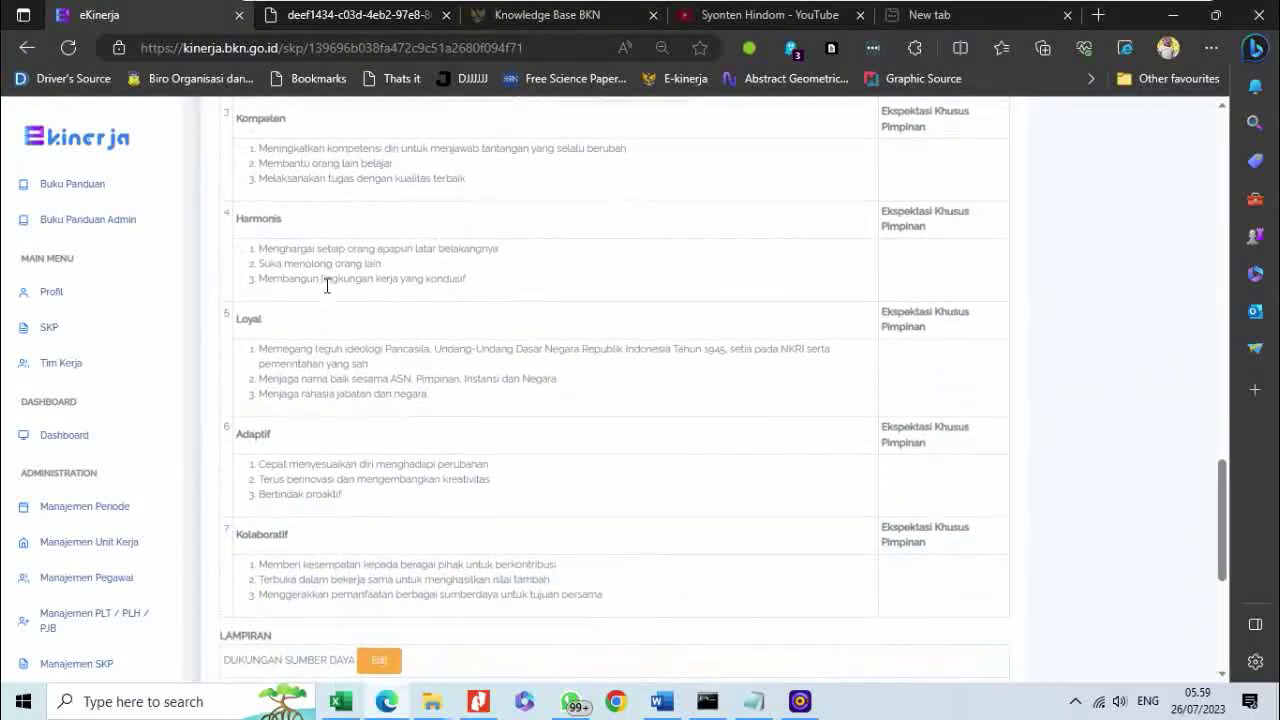
scroll(352, 334, "up", 20)
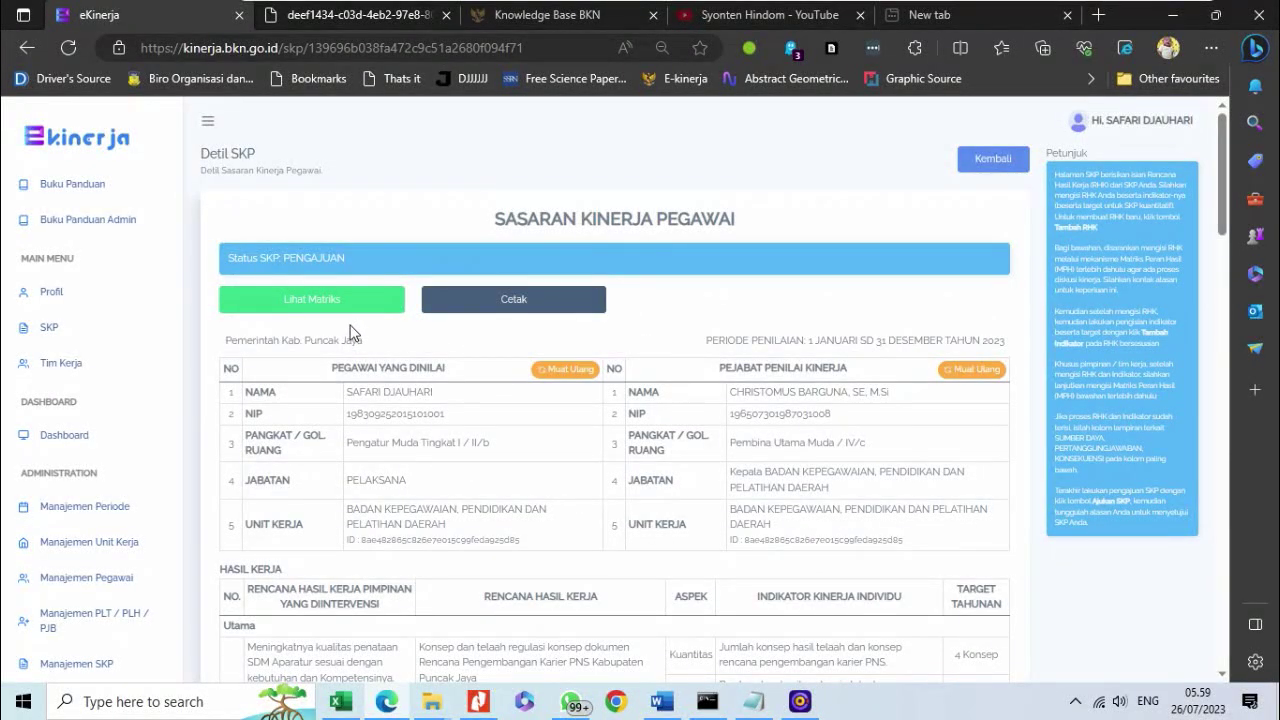
- Open Penilaian and try Triwulan I Rencana Aksi, which shows the 'Mohon Maaf' not-approved error
left_click(71, 339)
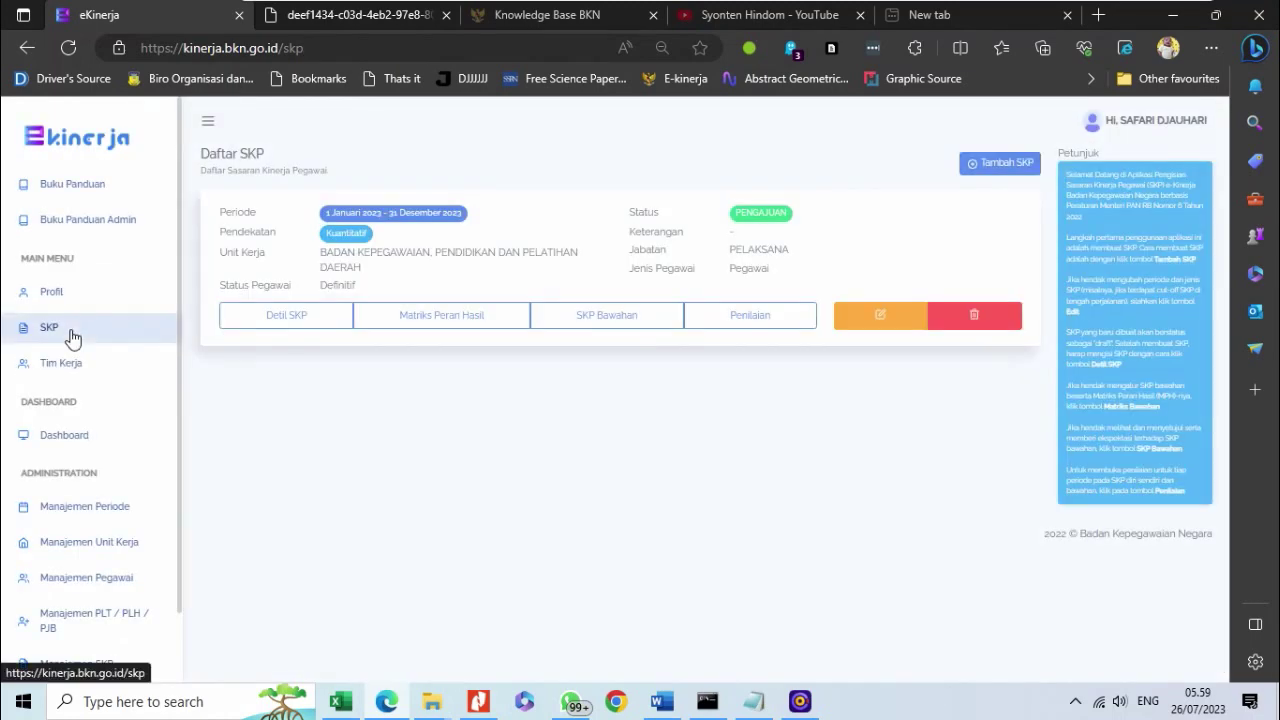
left_click(727, 318)
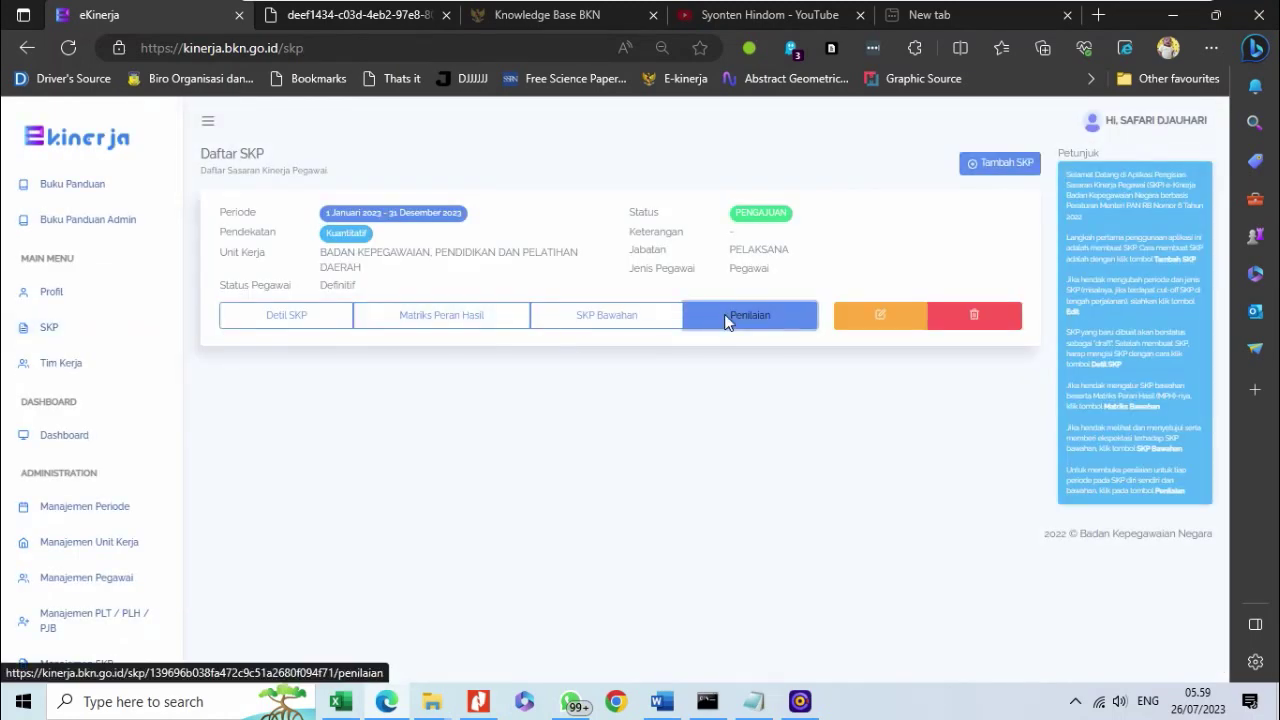
scroll(733, 416, "down", 2)
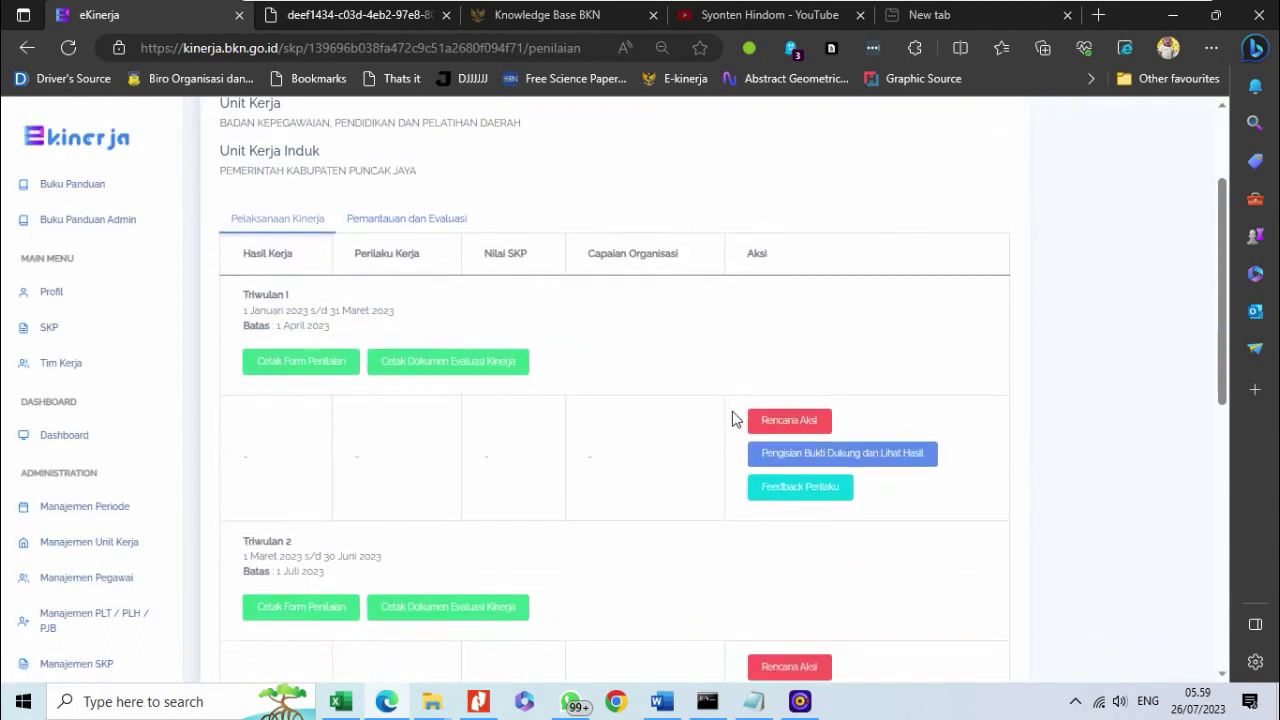
left_click(789, 415)
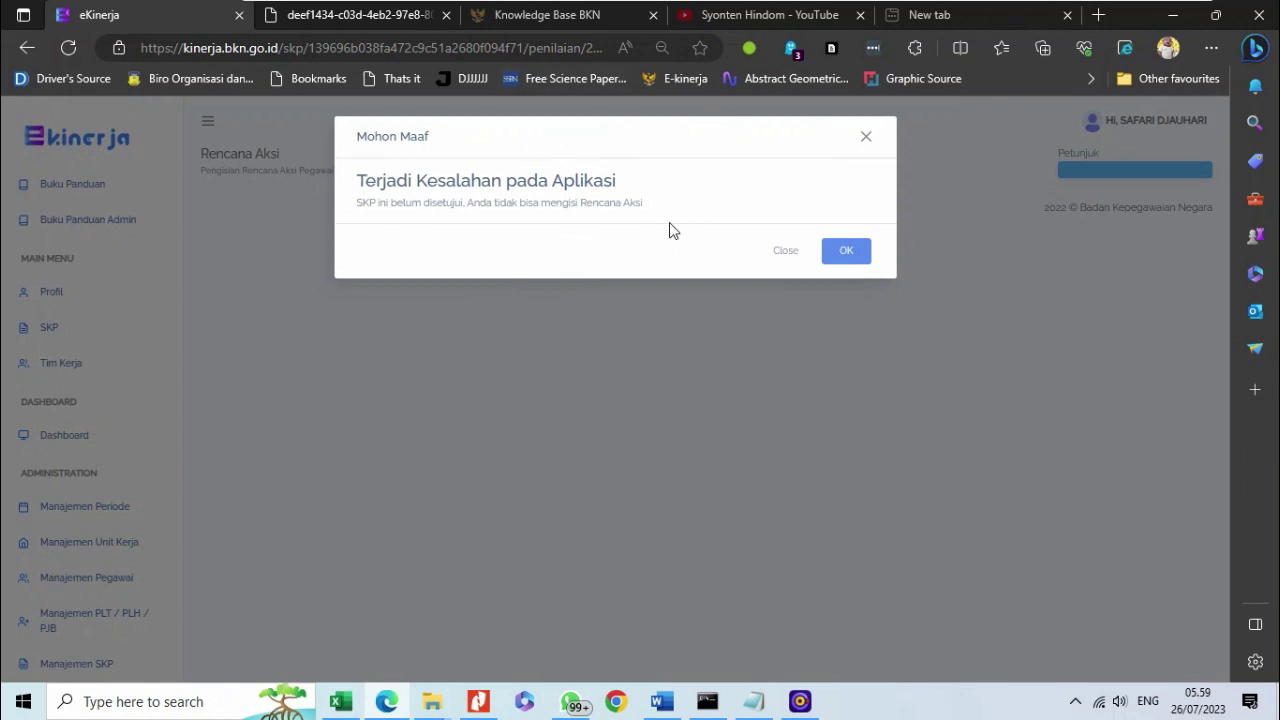
mouse_move(805, 708)
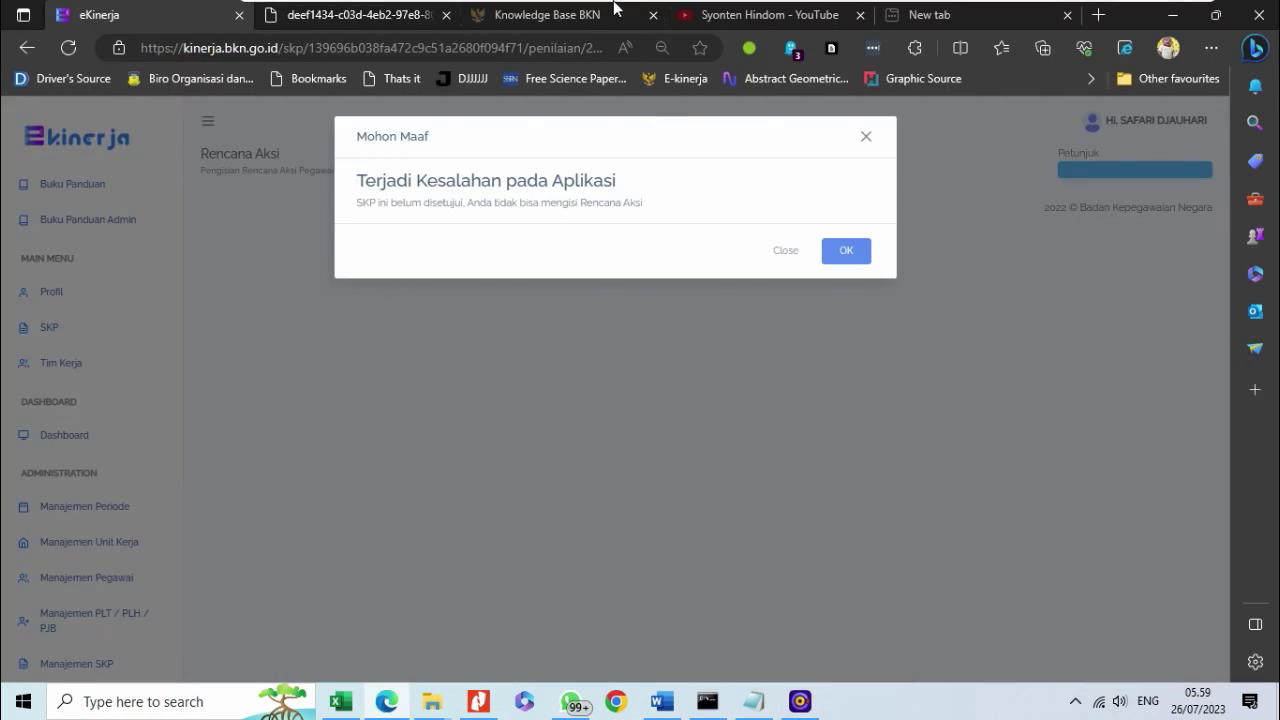
- As the supervisor, open SKP Bawahan and view the subordinate's Pengajuan SKP details
mouse_move(395, 50)
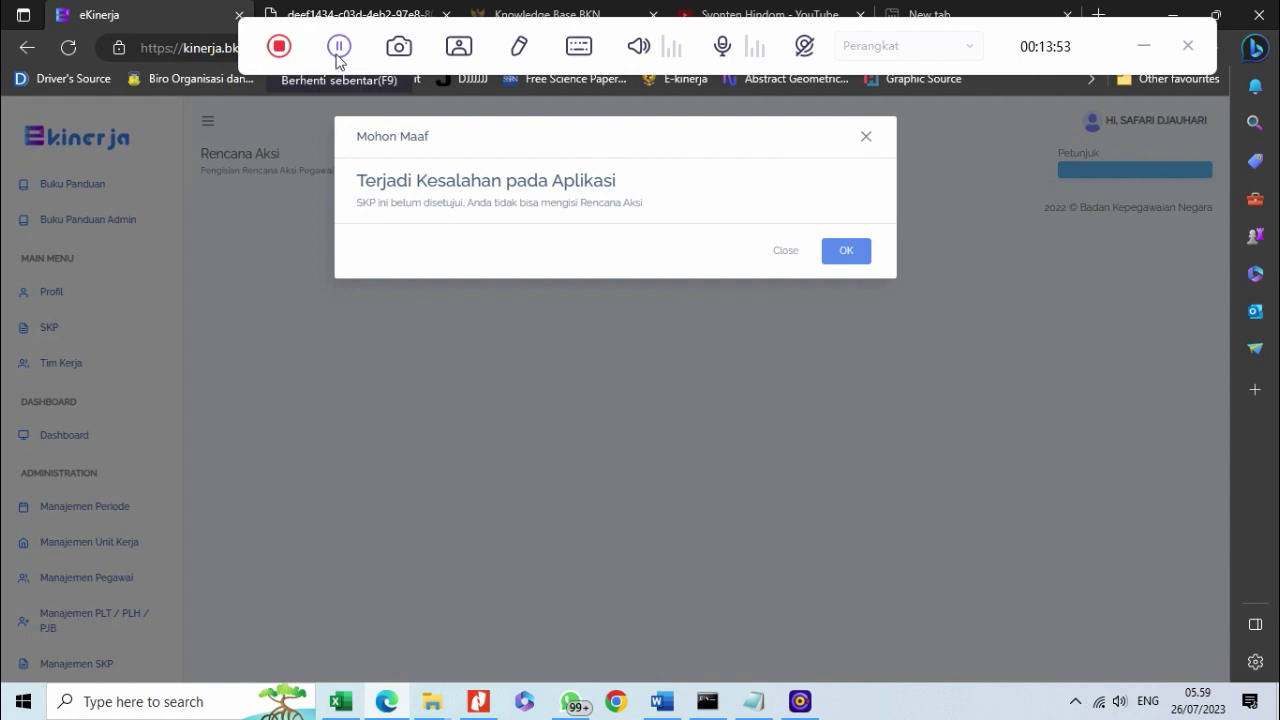
left_click(337, 47)
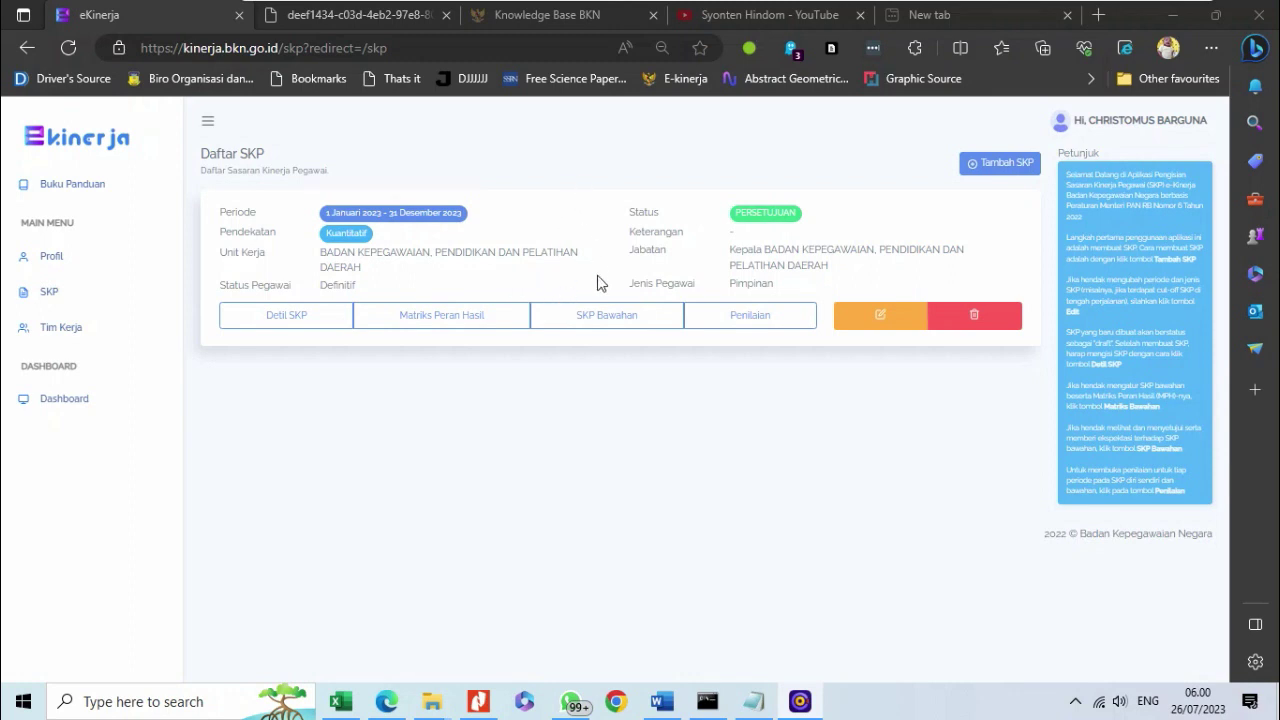
left_click(606, 318)
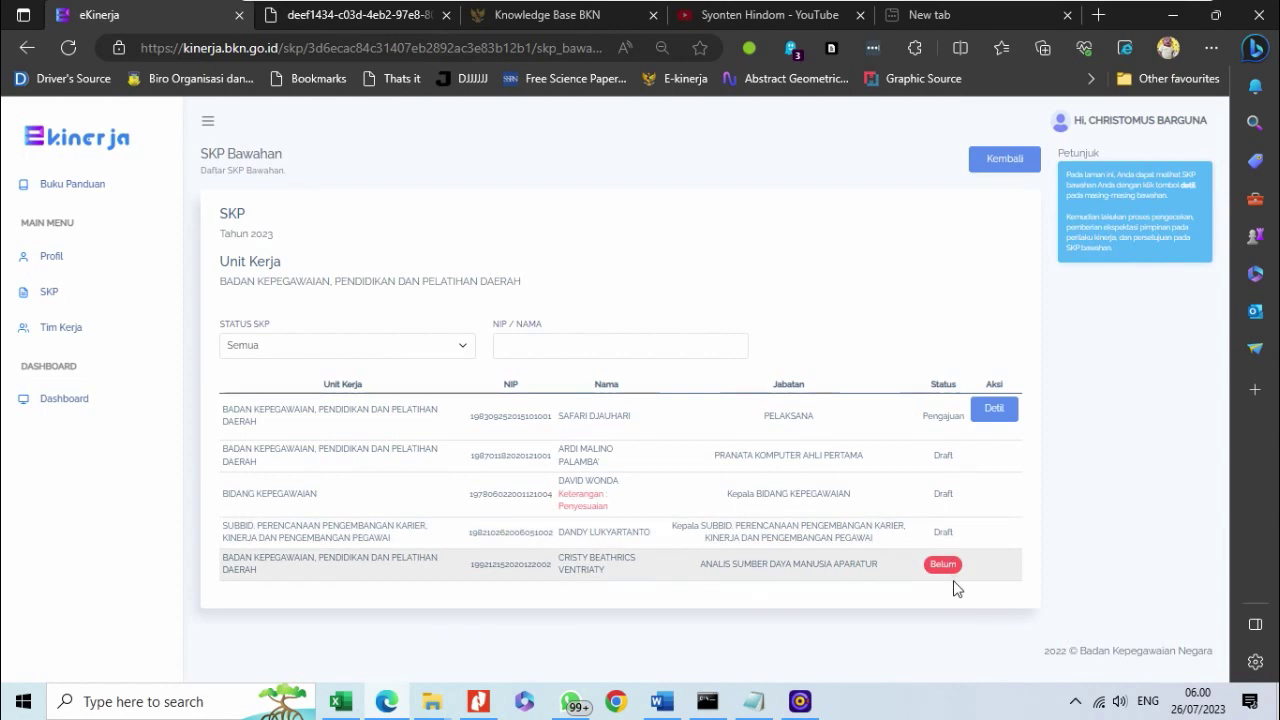
left_click(995, 412)
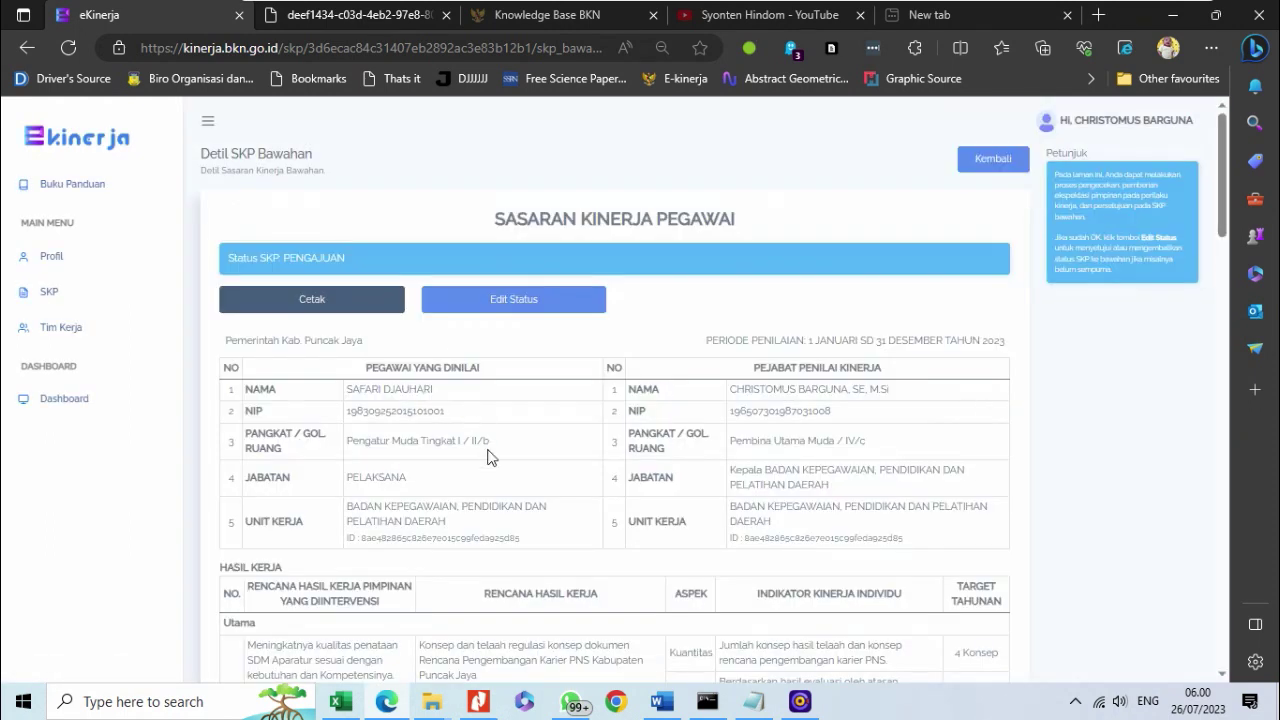
- Set the subordinate's SKP status to Persetujuan in Edit Status and confirm with OK
left_click(490, 299)
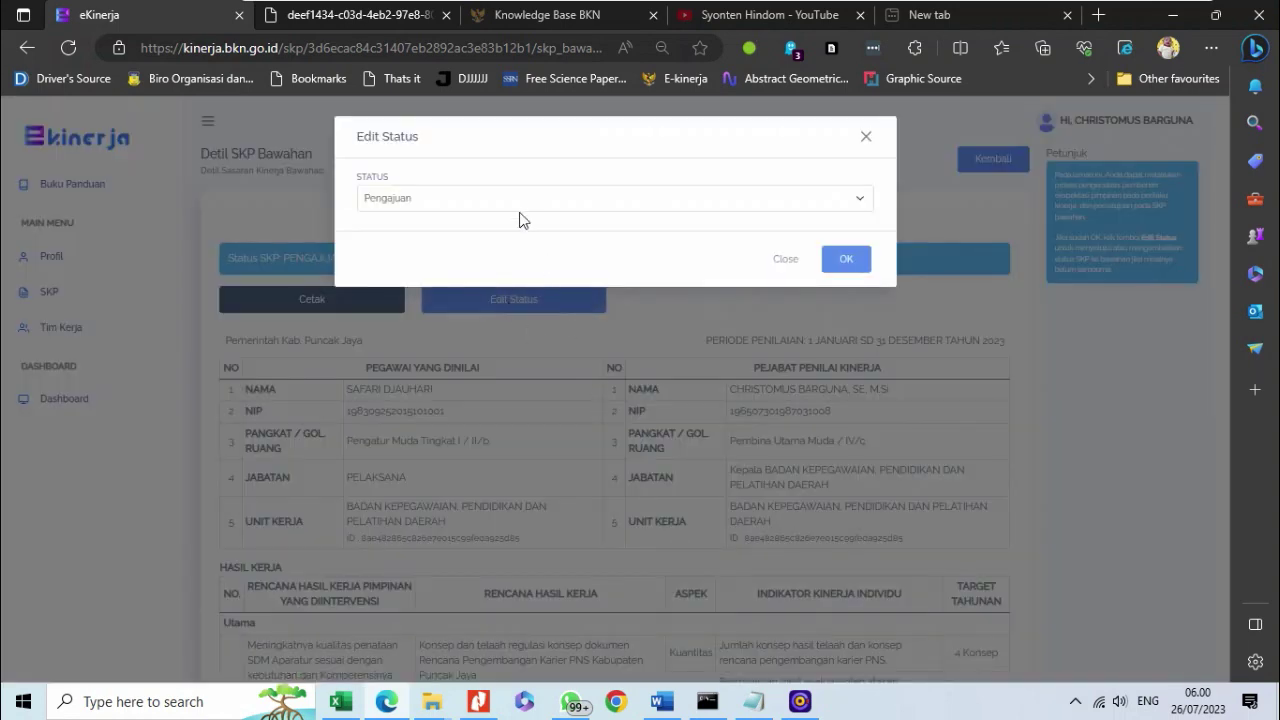
left_click(516, 198)
left_click(523, 256)
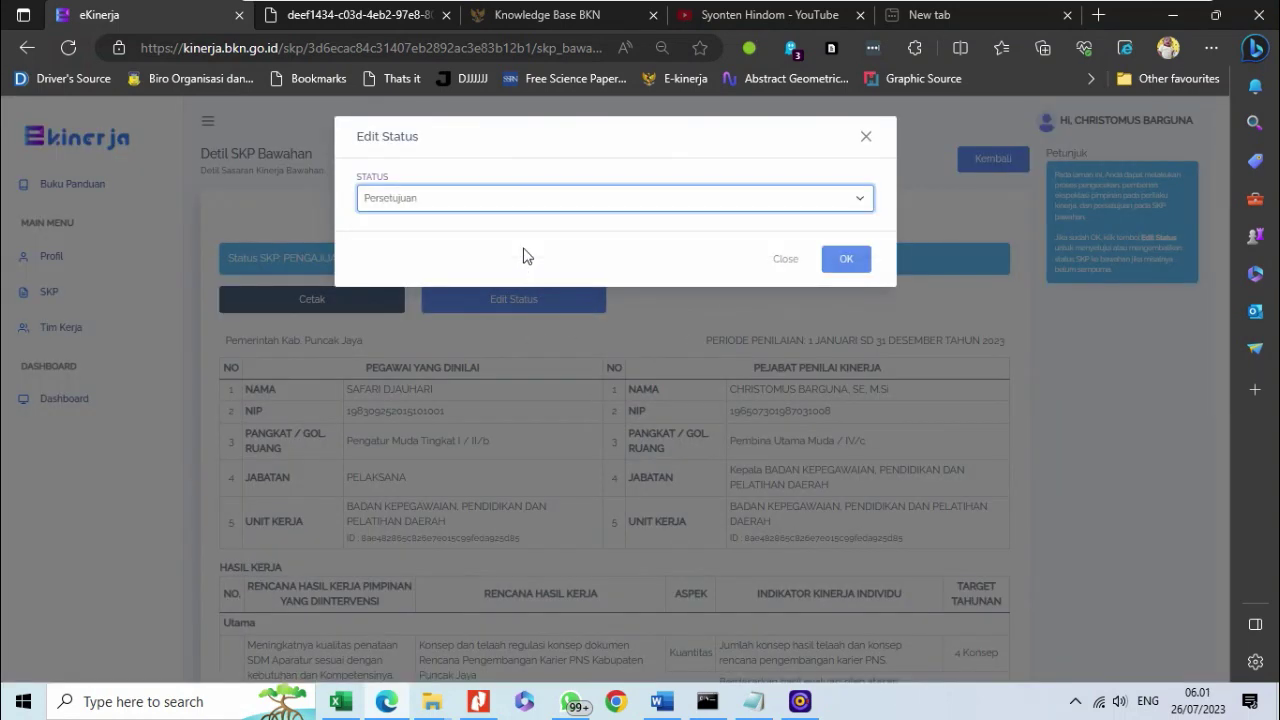
left_click(847, 259)
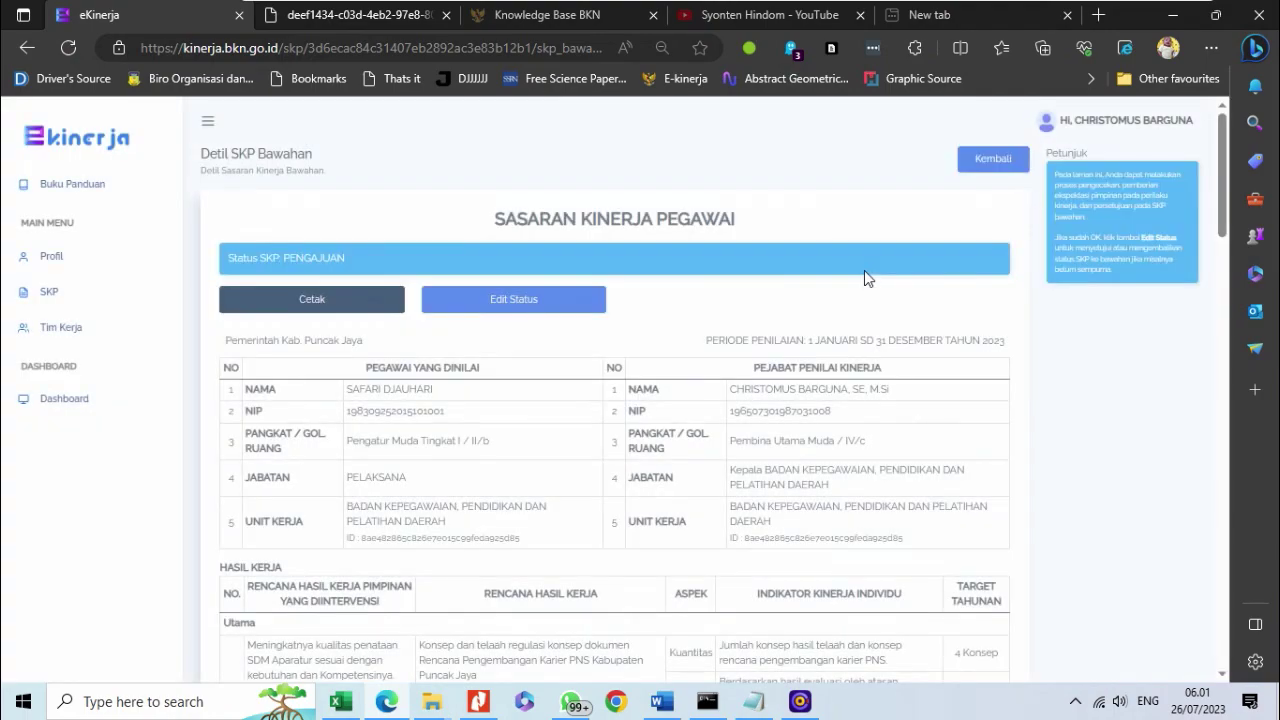
scroll(781, 382, "down", 6)
scroll(782, 380, "up", 6)
mouse_move(612, 8)
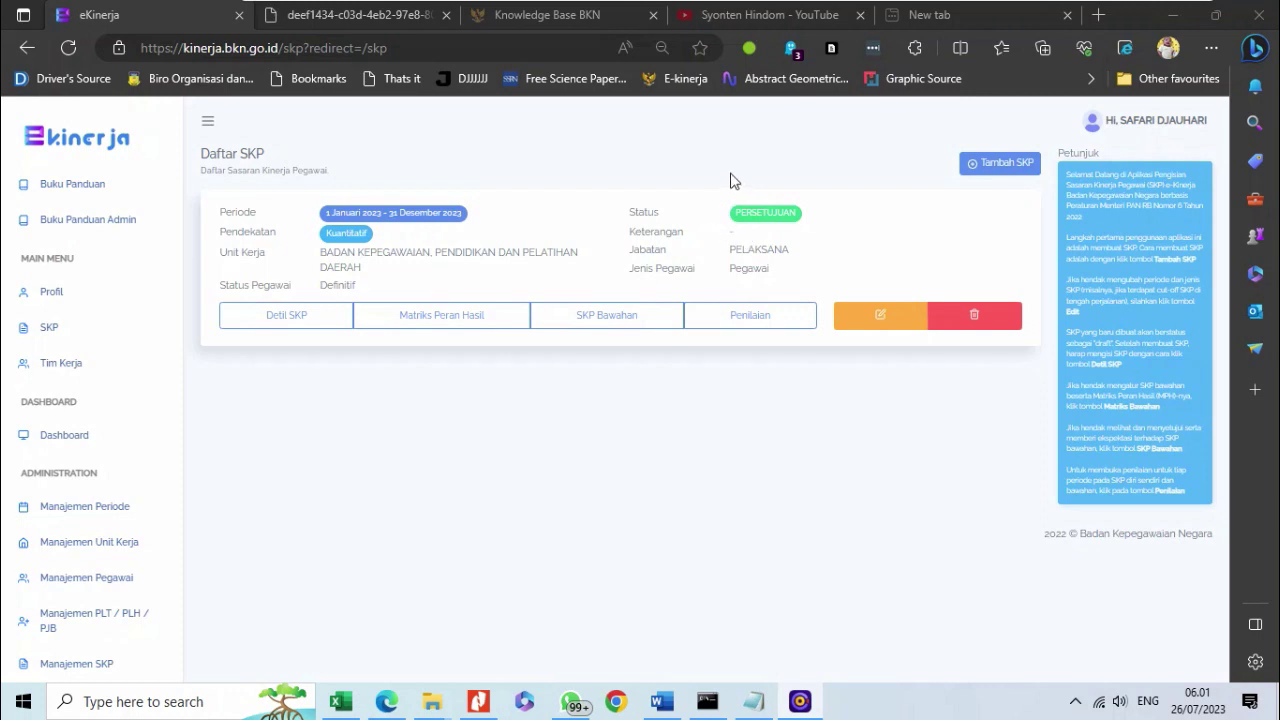
- Open Penilaian for the approved SKP and review the Triwulan and Tahunan rows
left_click(742, 322)
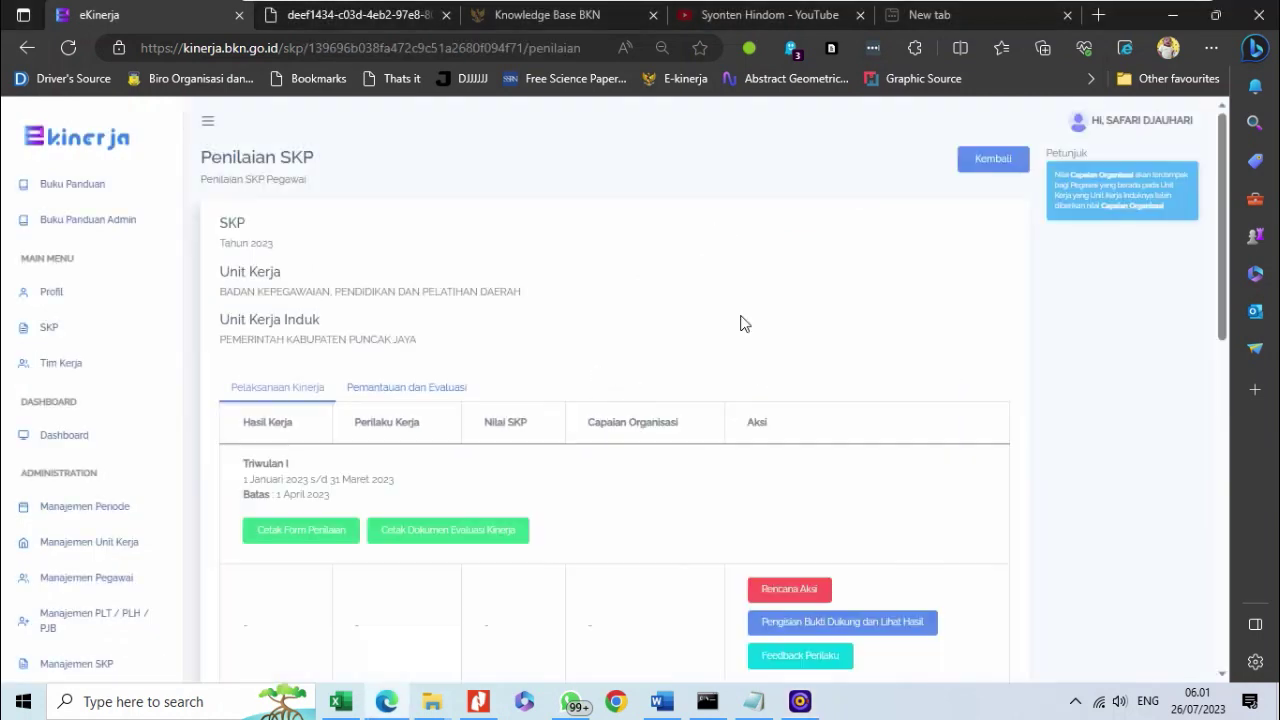
scroll(718, 390, "down", 4)
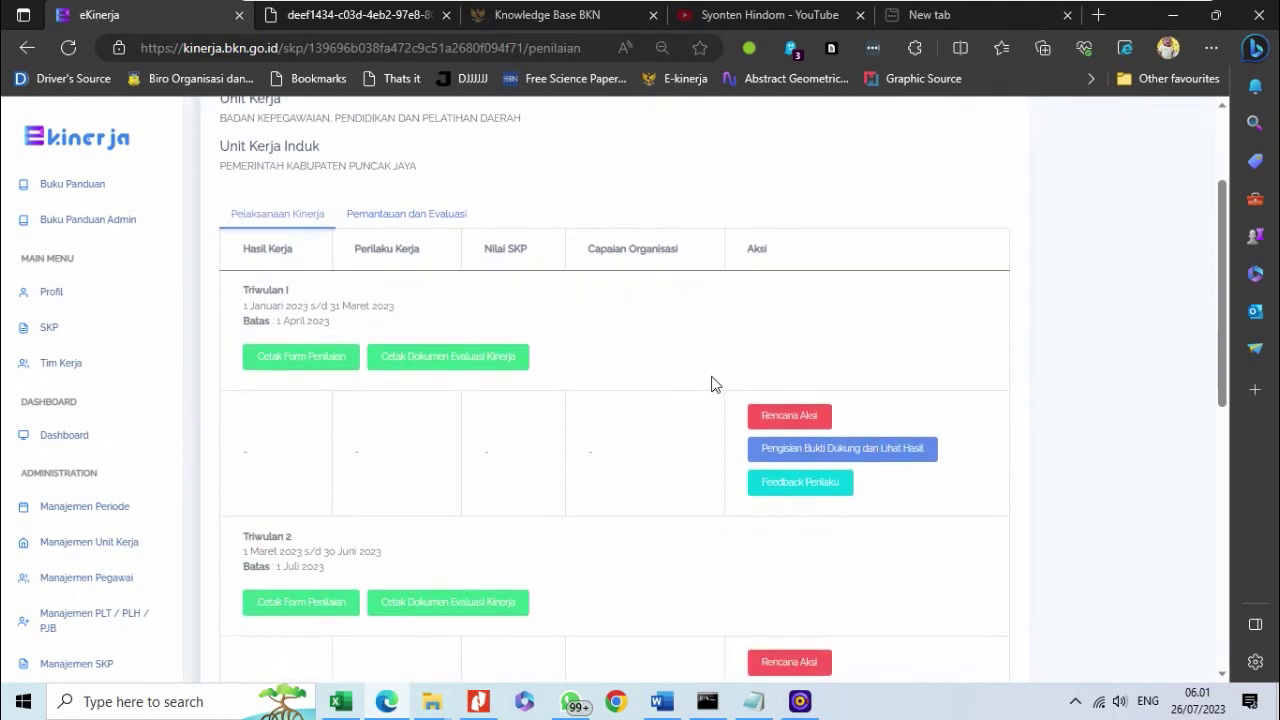
scroll(706, 387, "down", 5)
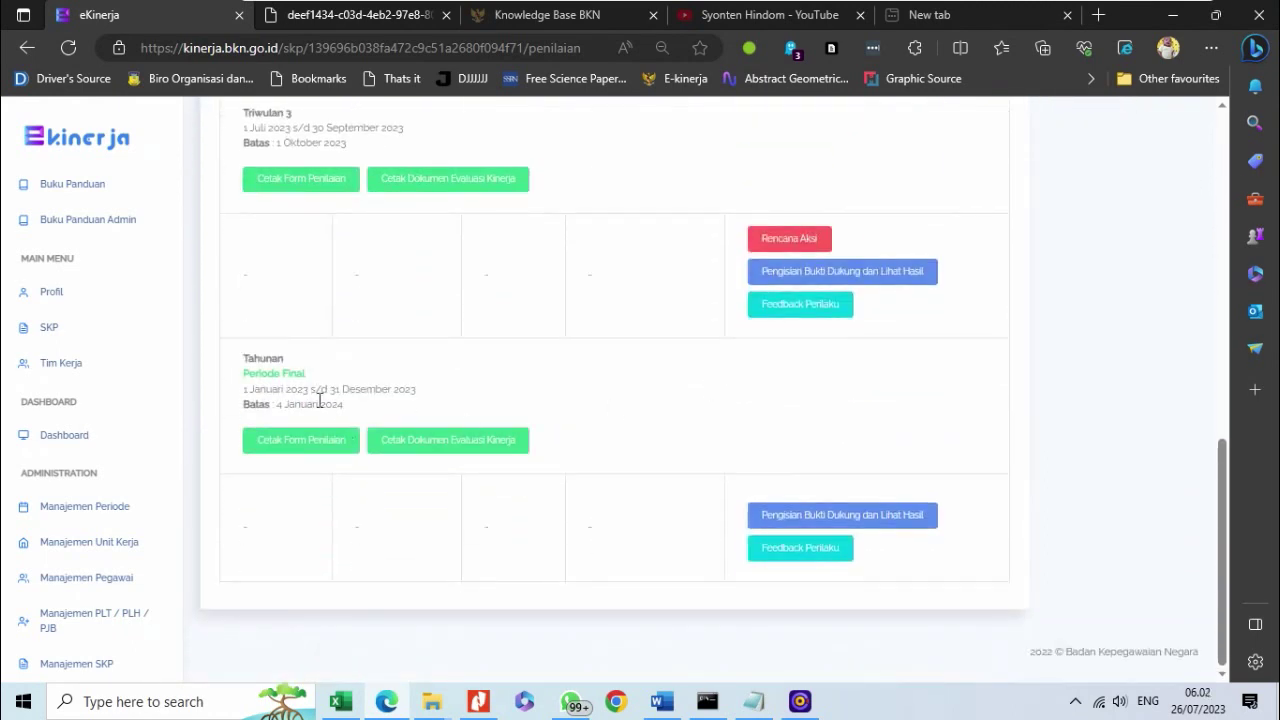
scroll(318, 400, "up", 9)
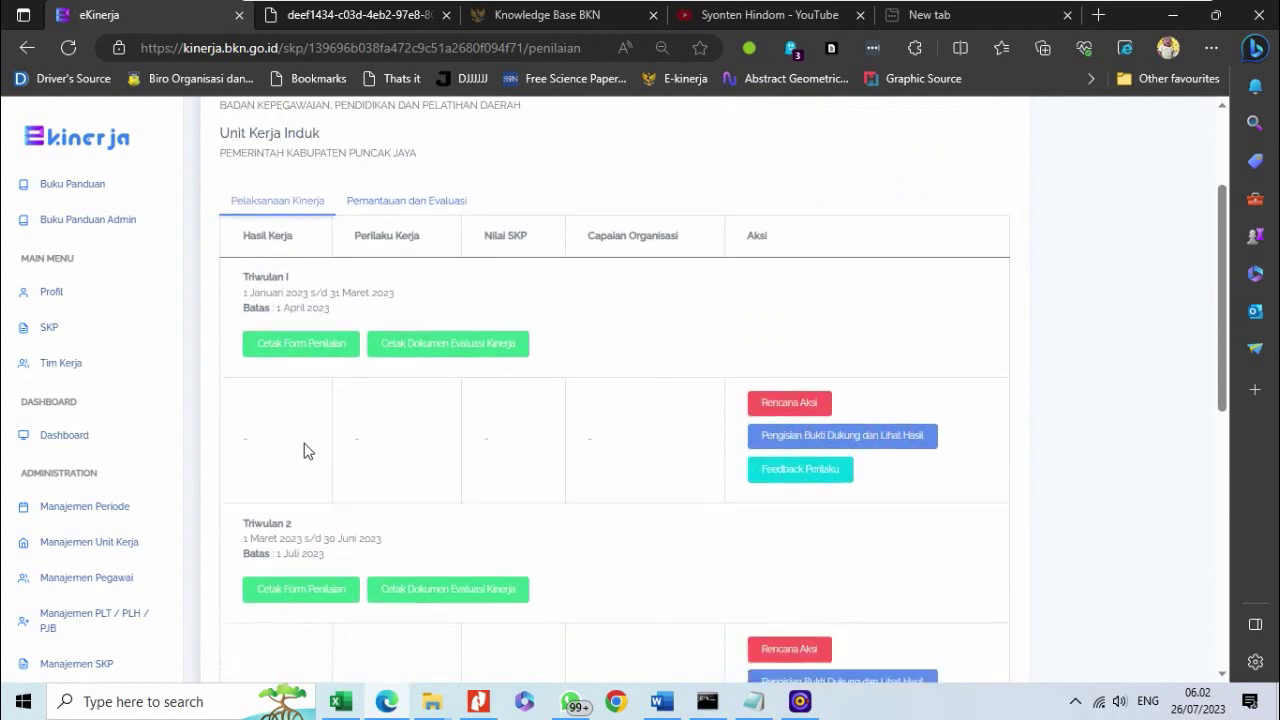
scroll(308, 451, "down", 7)
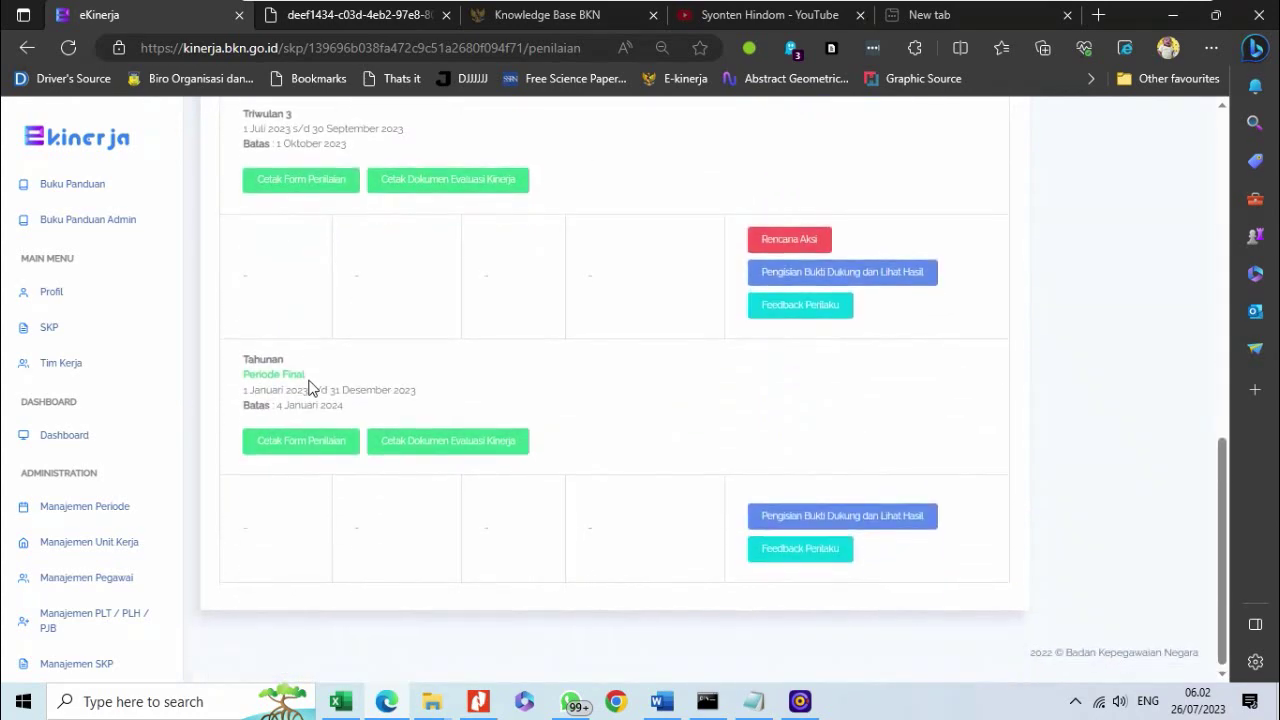
scroll(308, 387, "up", 11)
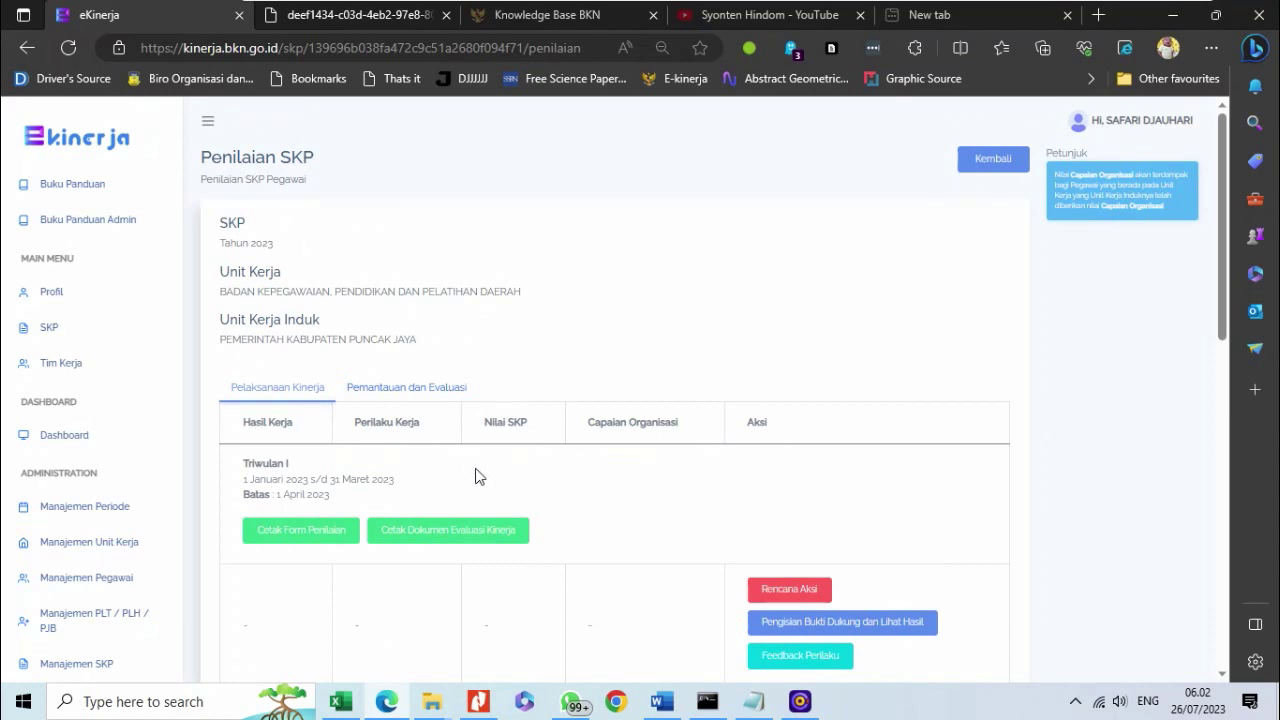
scroll(246, 400, "down", 4)
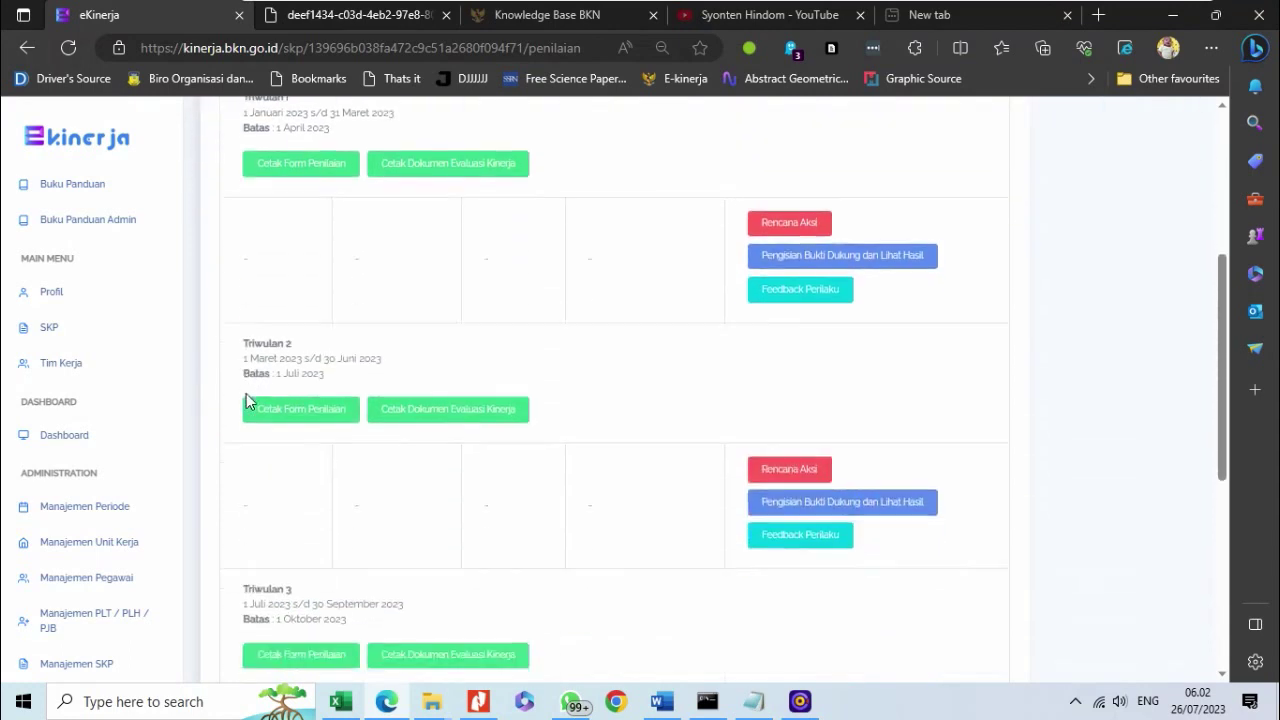
scroll(418, 533, "up", 4)
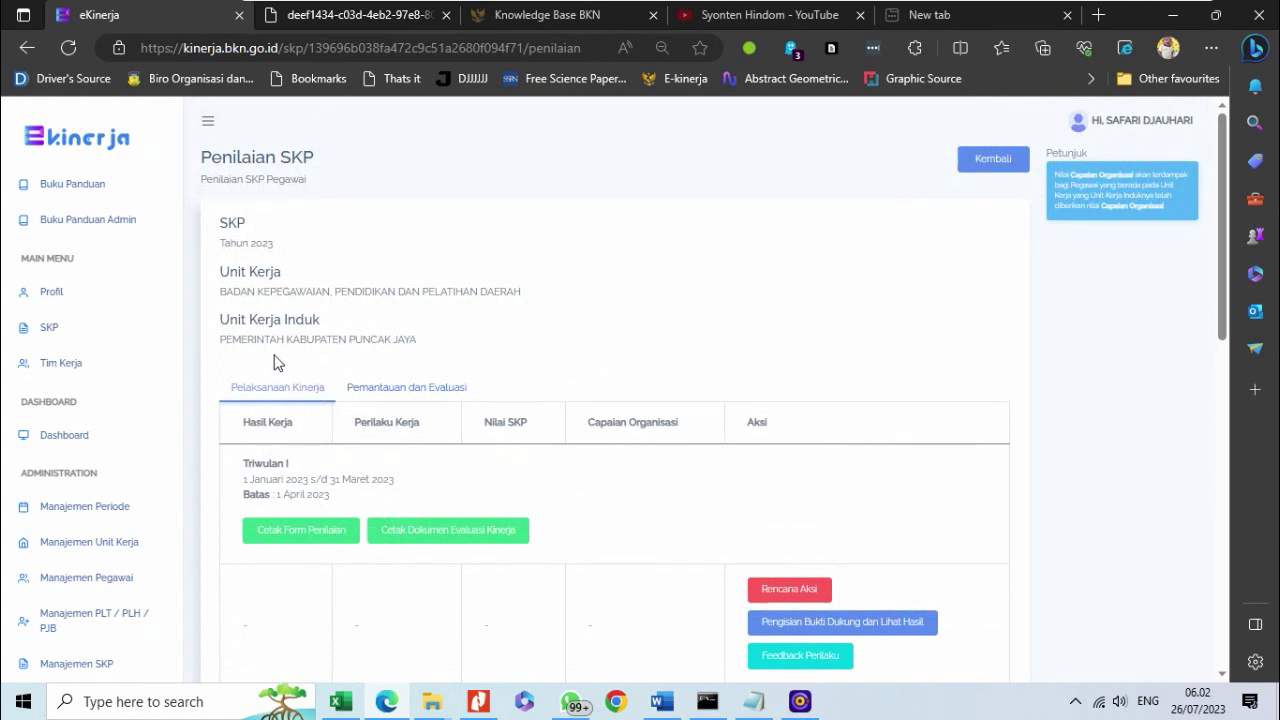
scroll(278, 363, "down", 3)
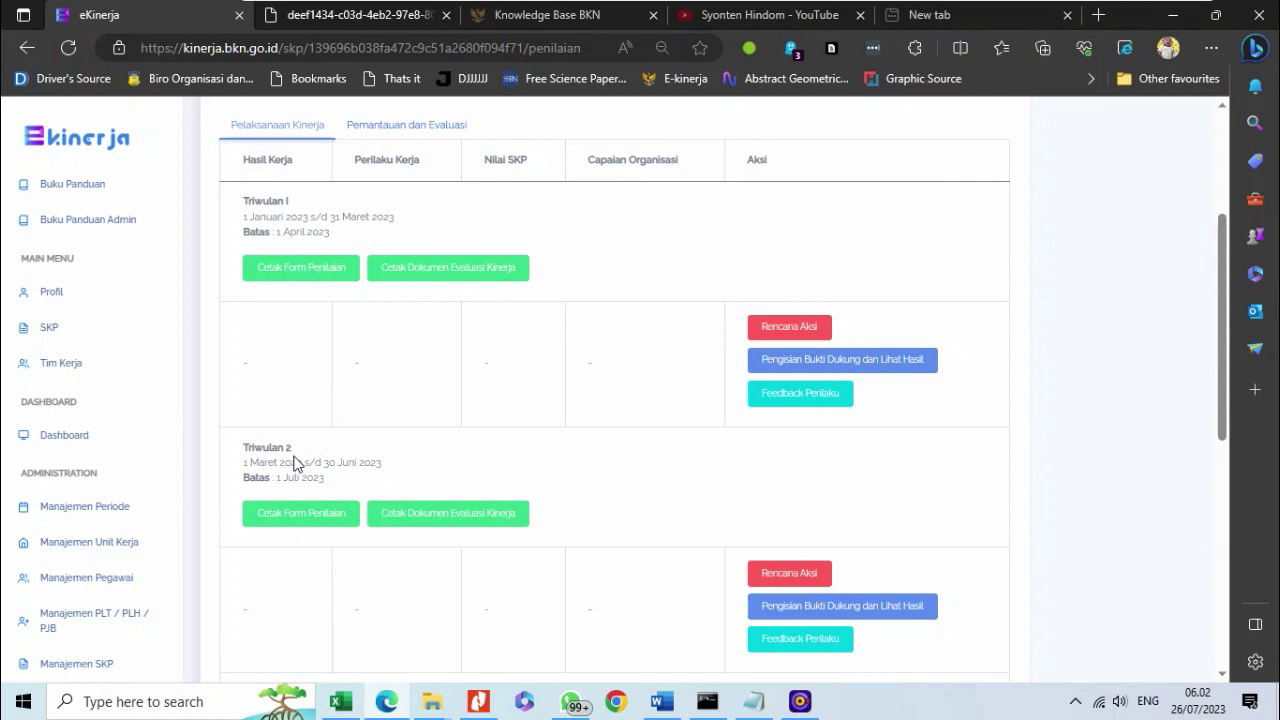
scroll(287, 448, "down", 3)
scroll(287, 442, "down", 3)
scroll(287, 442, "up", 10)
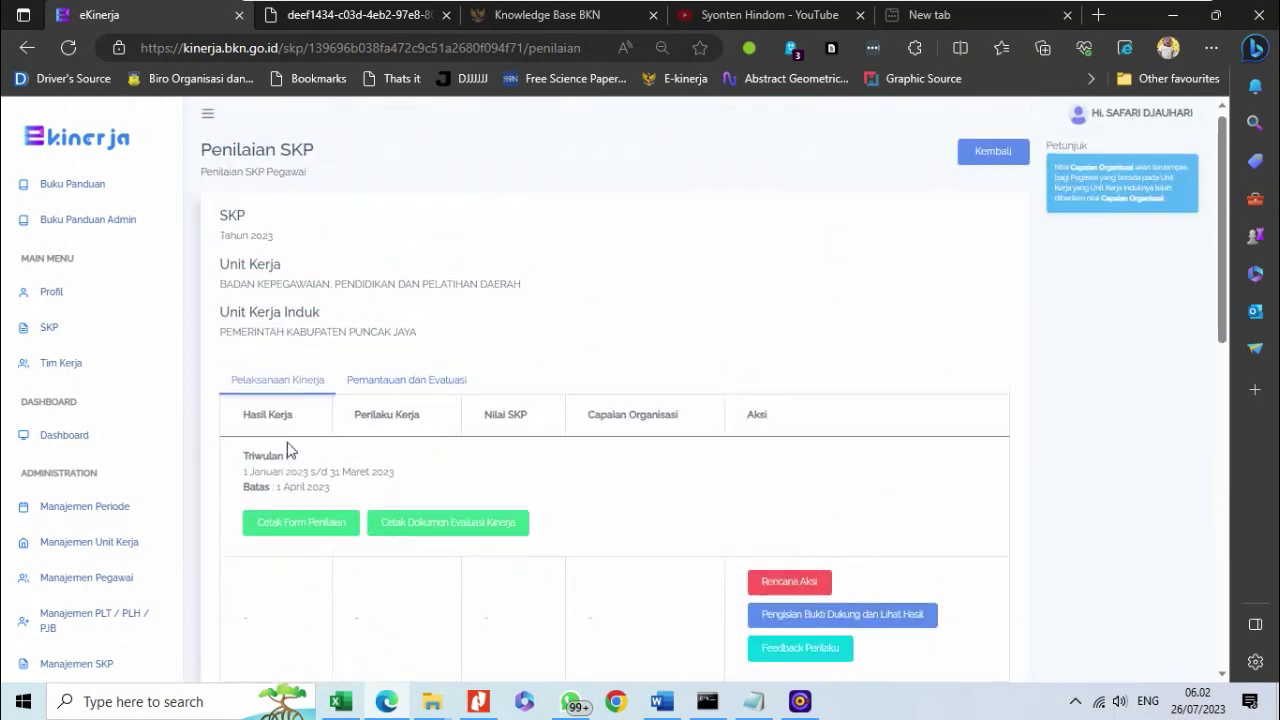
scroll(287, 449, "down", 3)
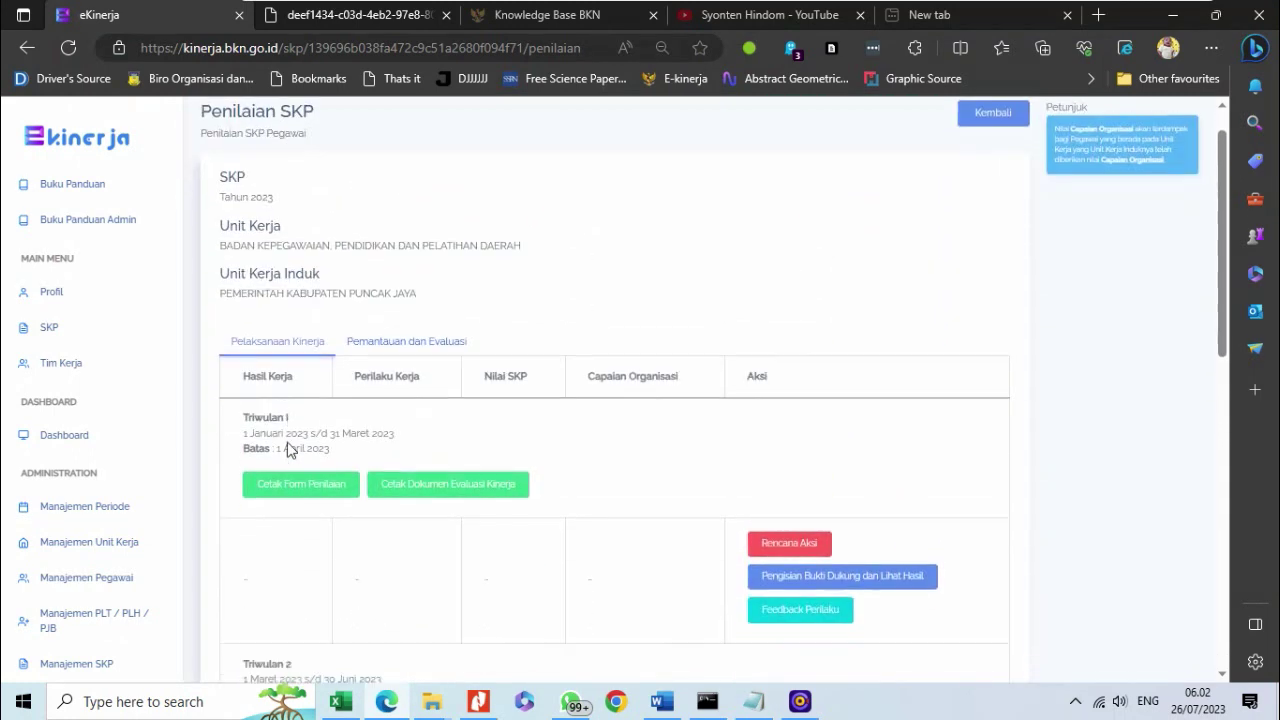
scroll(287, 449, "up", 3)
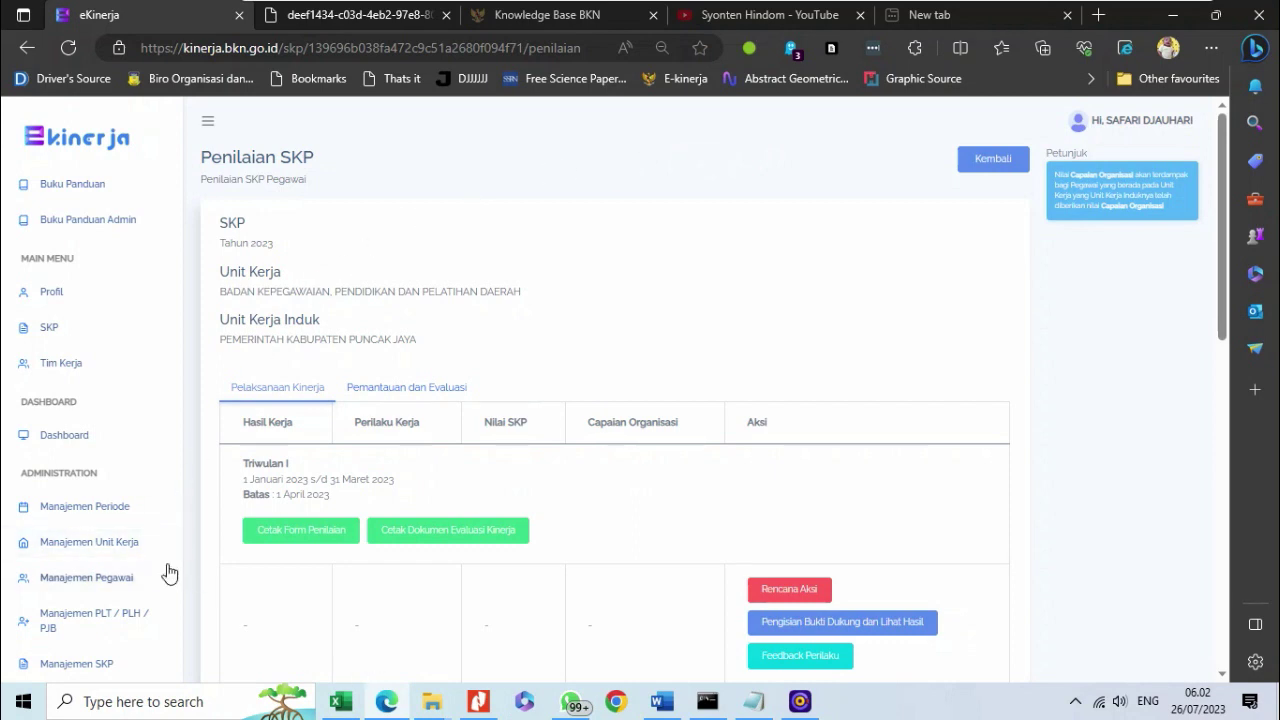
scroll(166, 566, "down", 1)
scroll(166, 566, "down", 1)
scroll(250, 370, "down", 1)
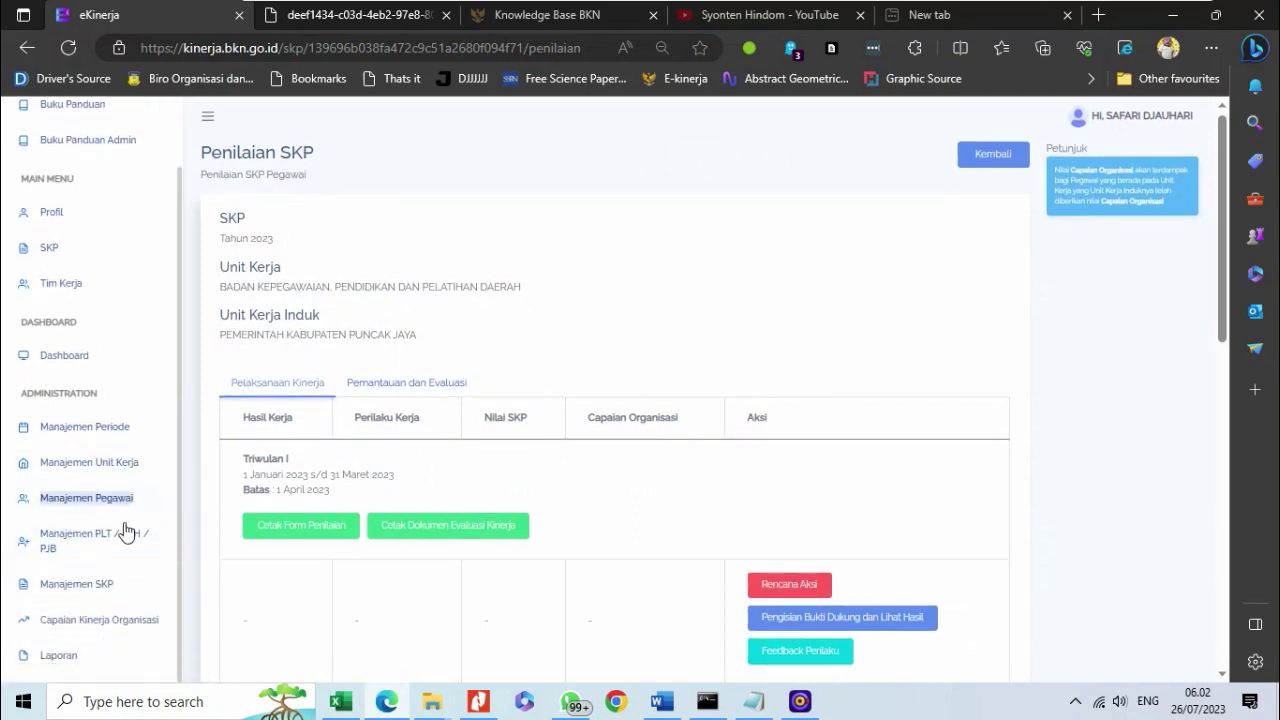
- Filter Manajemen Periode to year 2023, then return to the SKP list
left_click(100, 430)
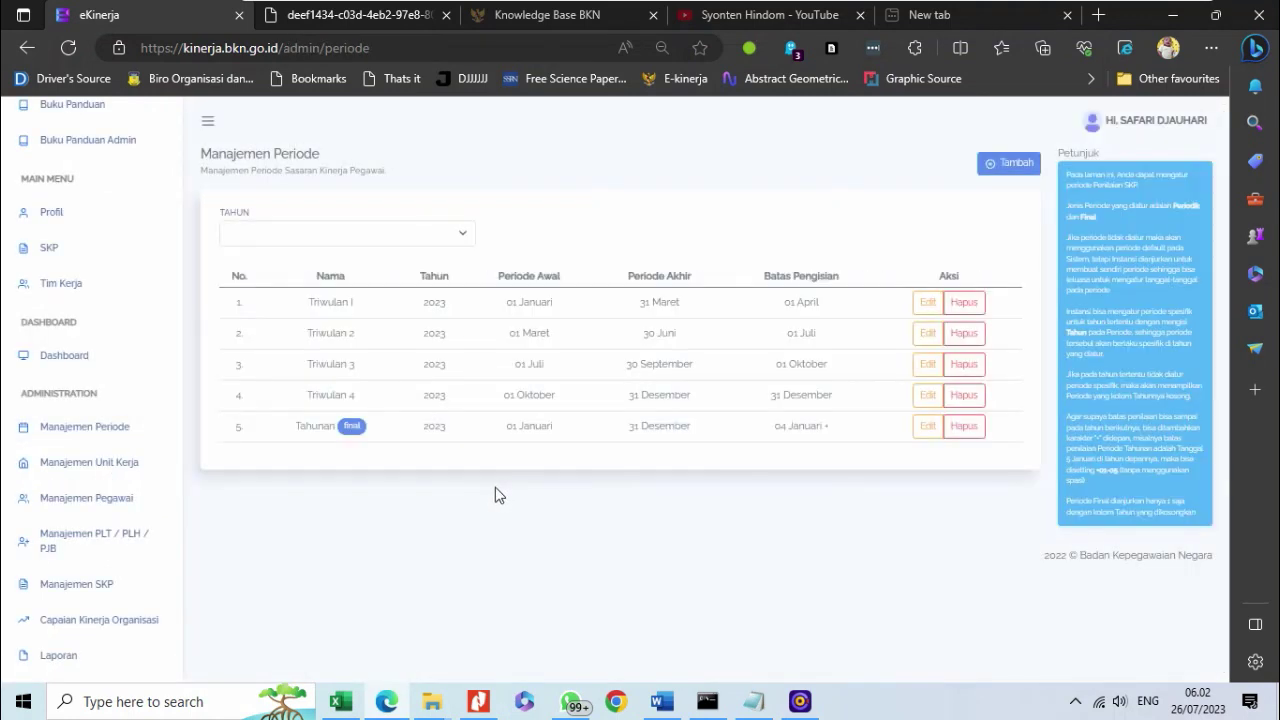
left_click(354, 244)
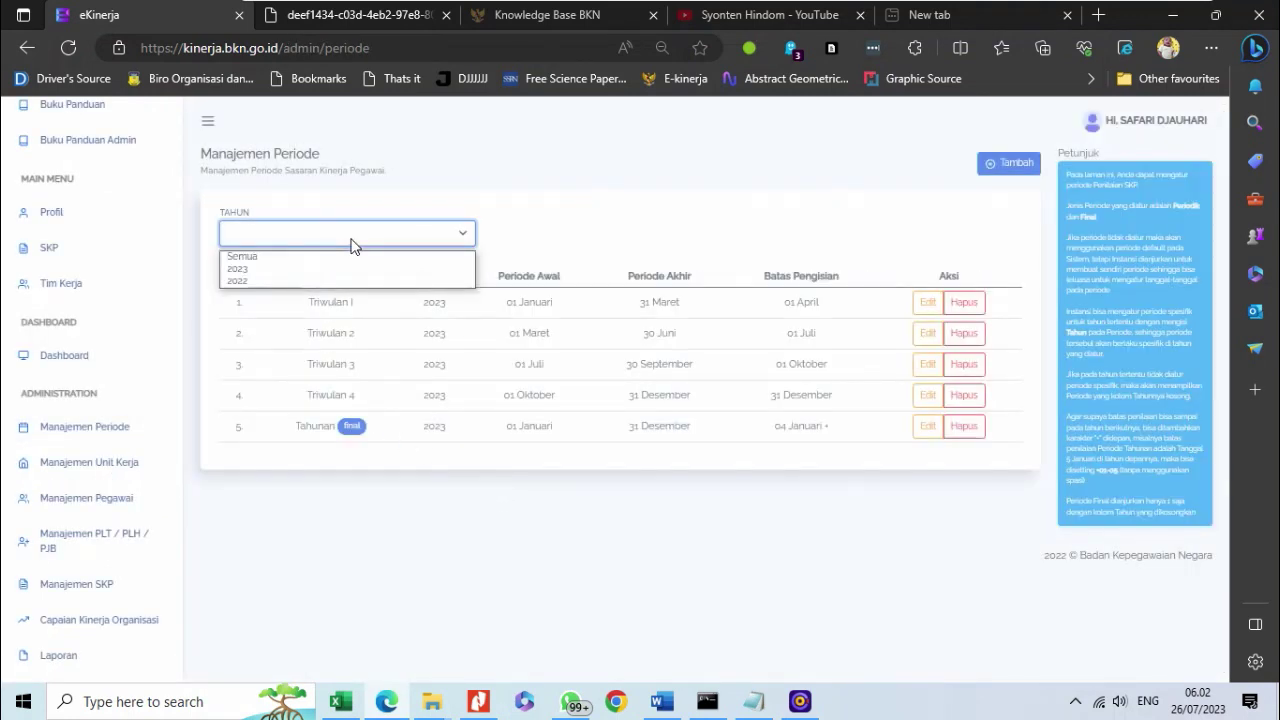
left_click(358, 270)
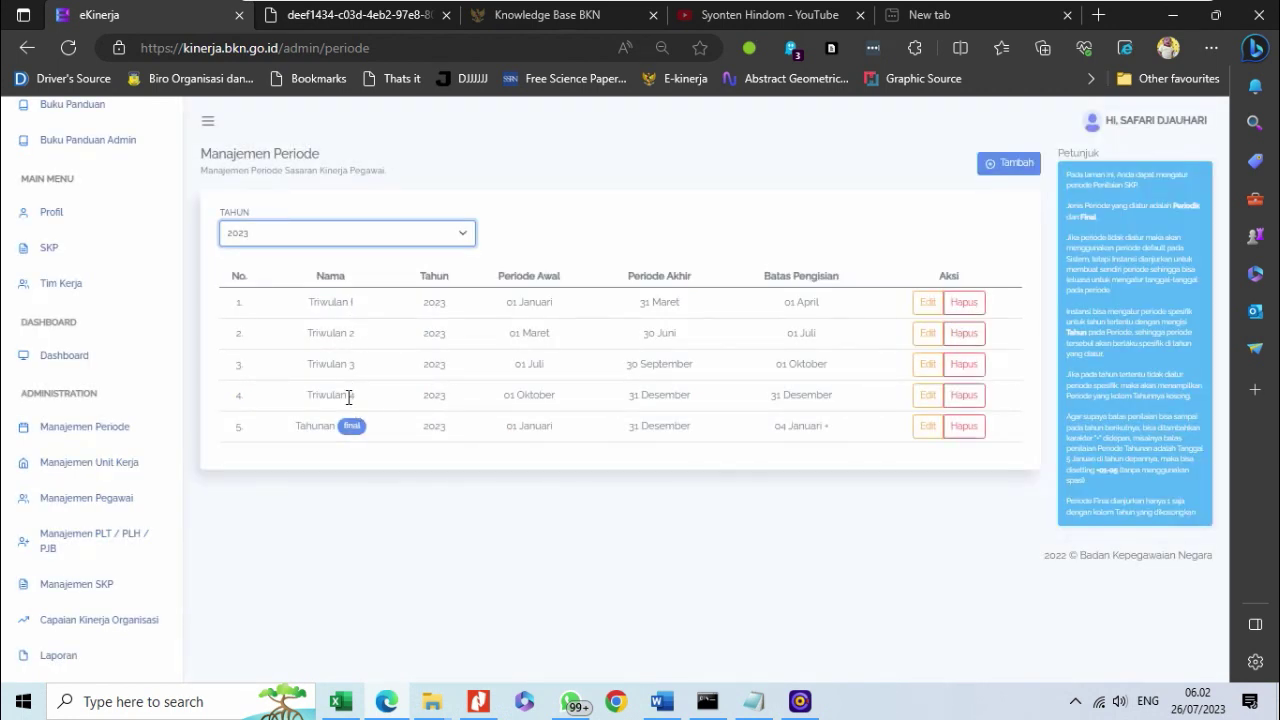
left_click(80, 254)
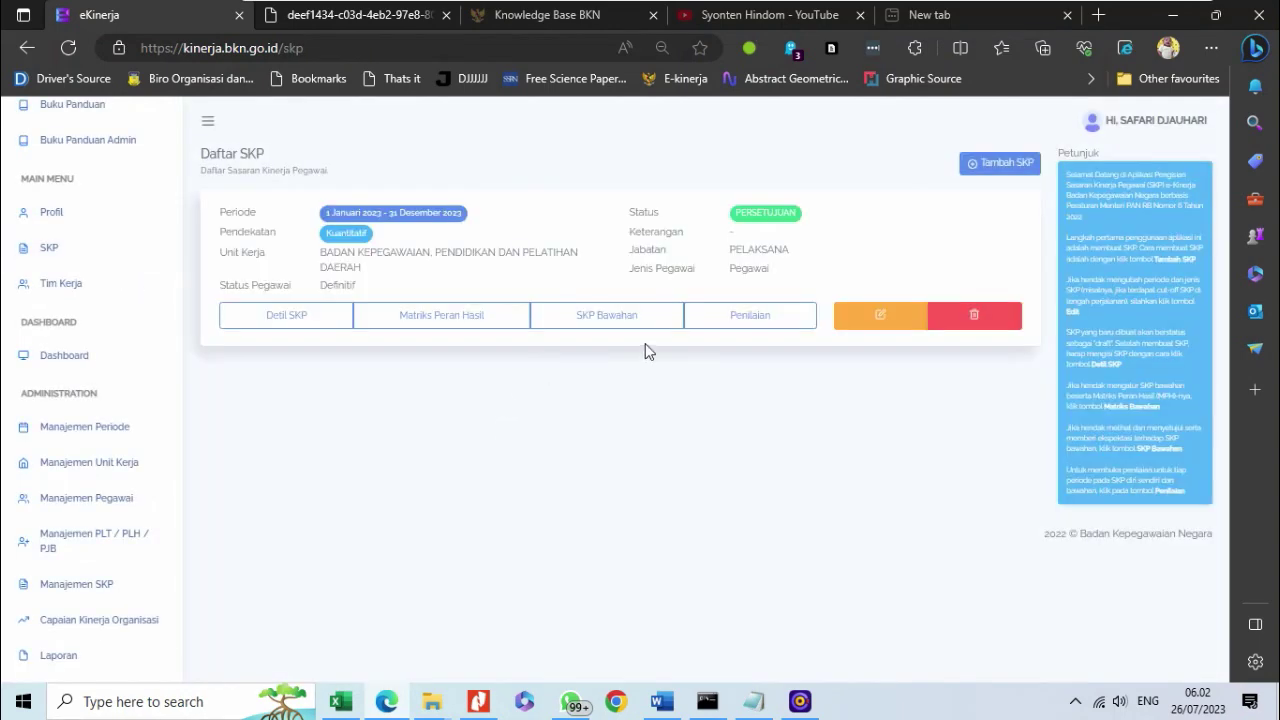
- Open the approved SKP's details, reload its data, then go back to Daftar SKP
left_click(312, 315)
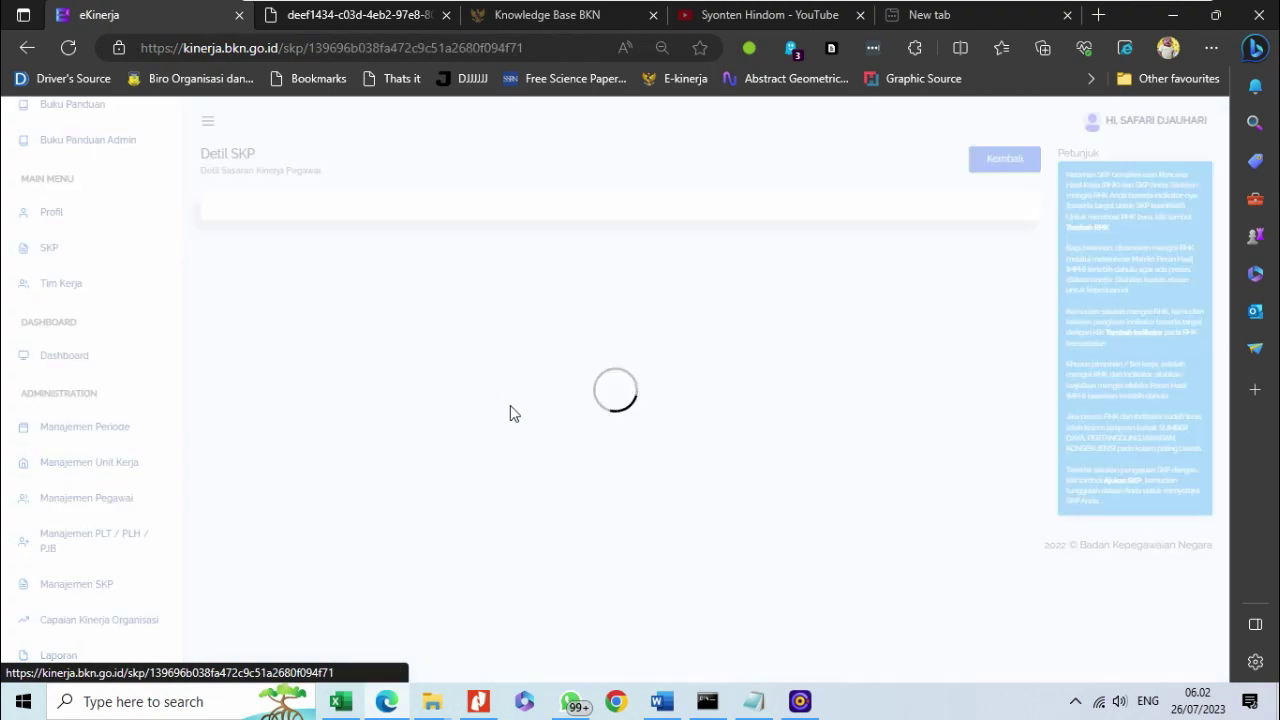
scroll(645, 417, "down", 4)
scroll(643, 417, "down", 15)
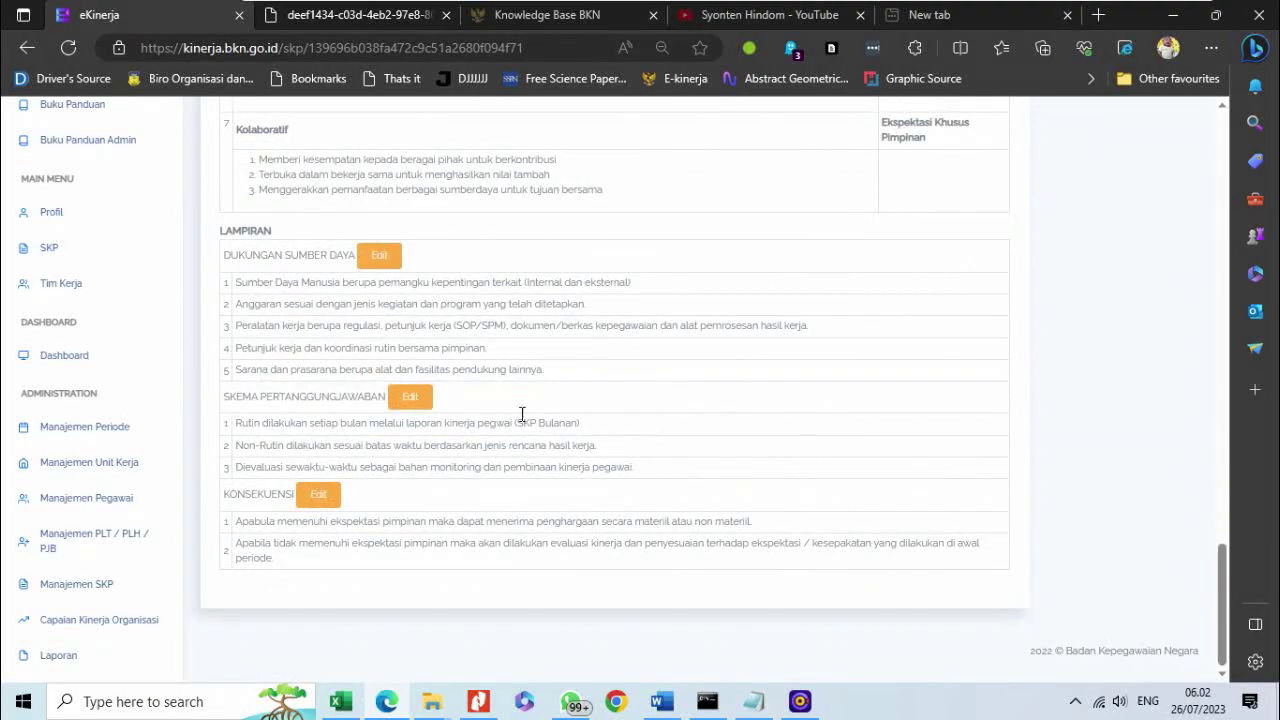
scroll(554, 423, "up", 20)
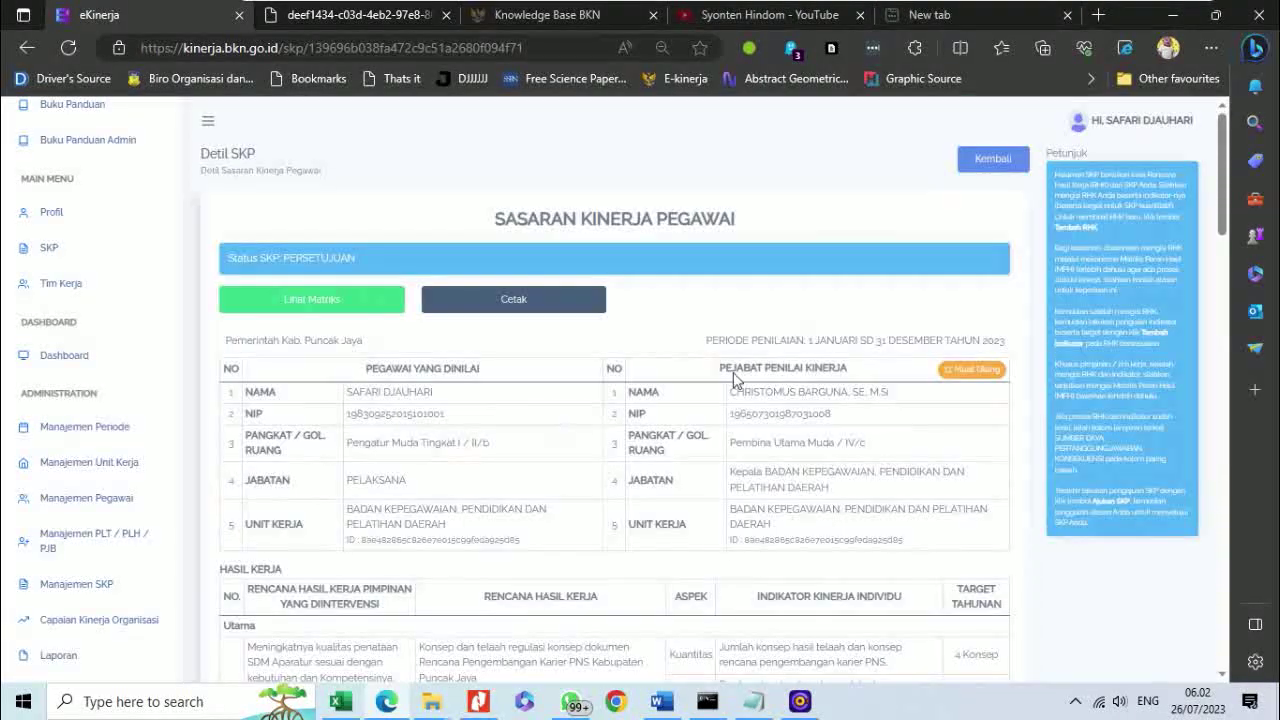
left_click(942, 370)
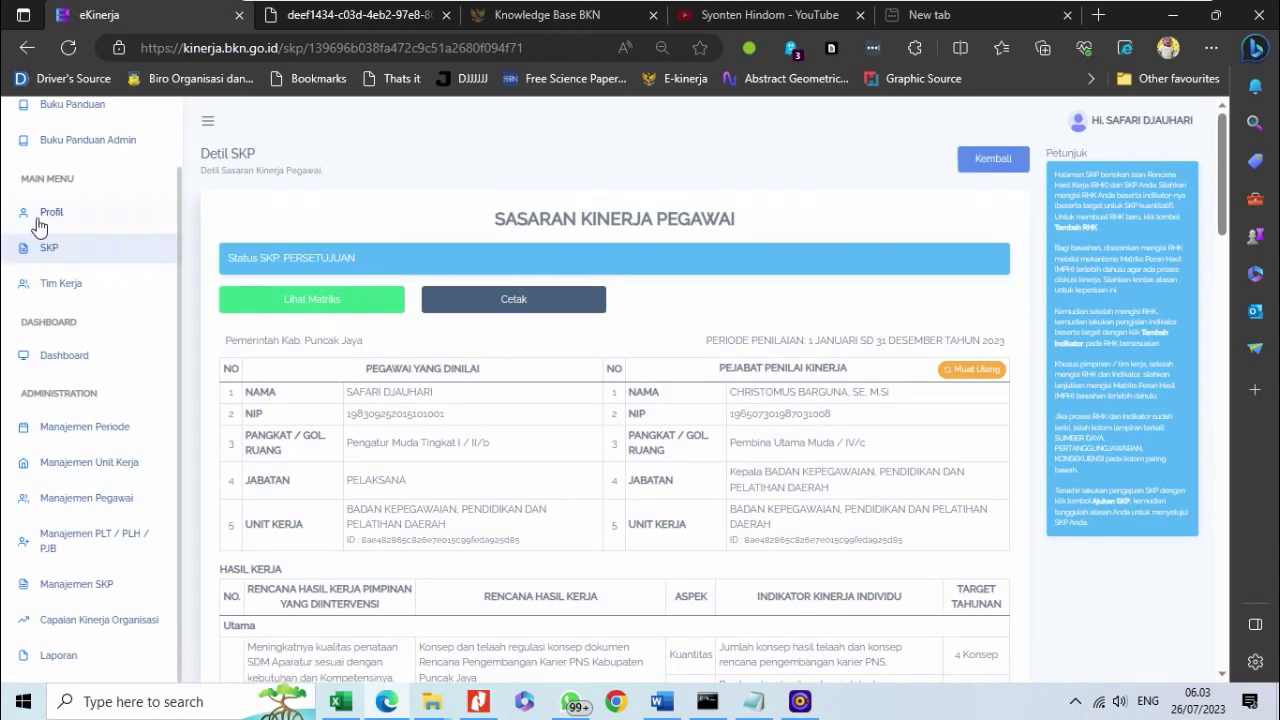
left_click(983, 163)
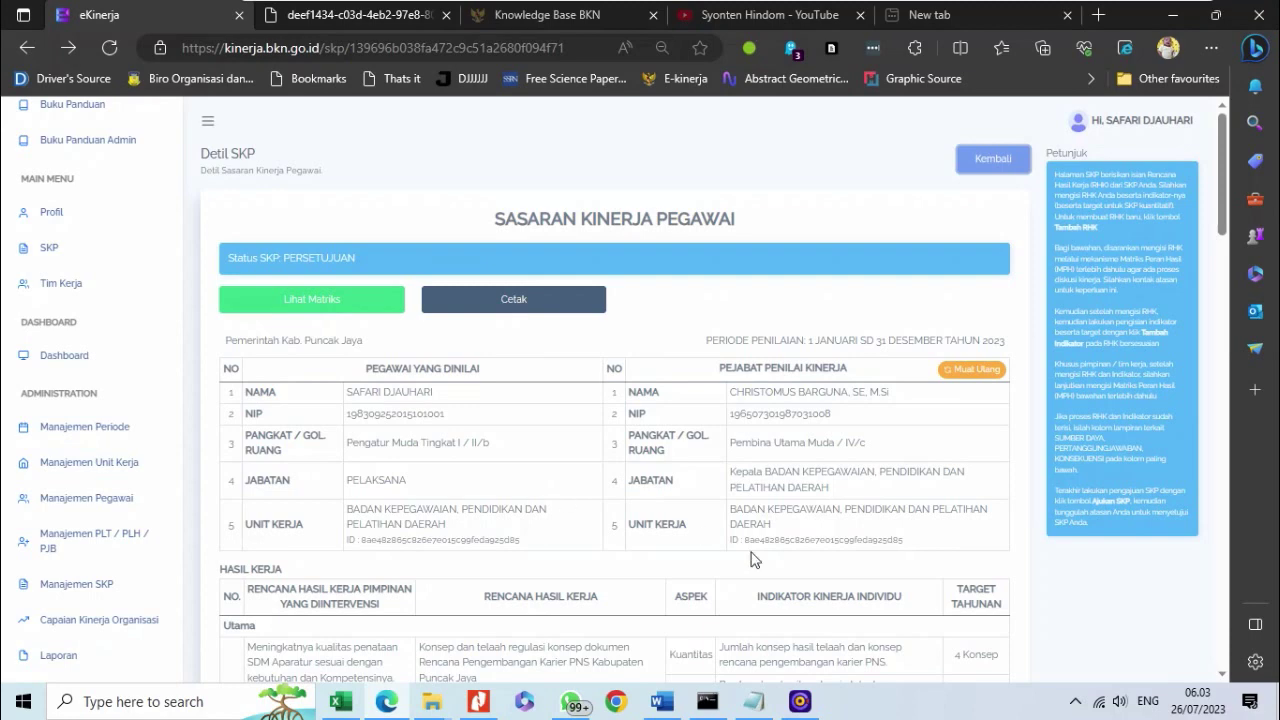
left_click(82, 251)
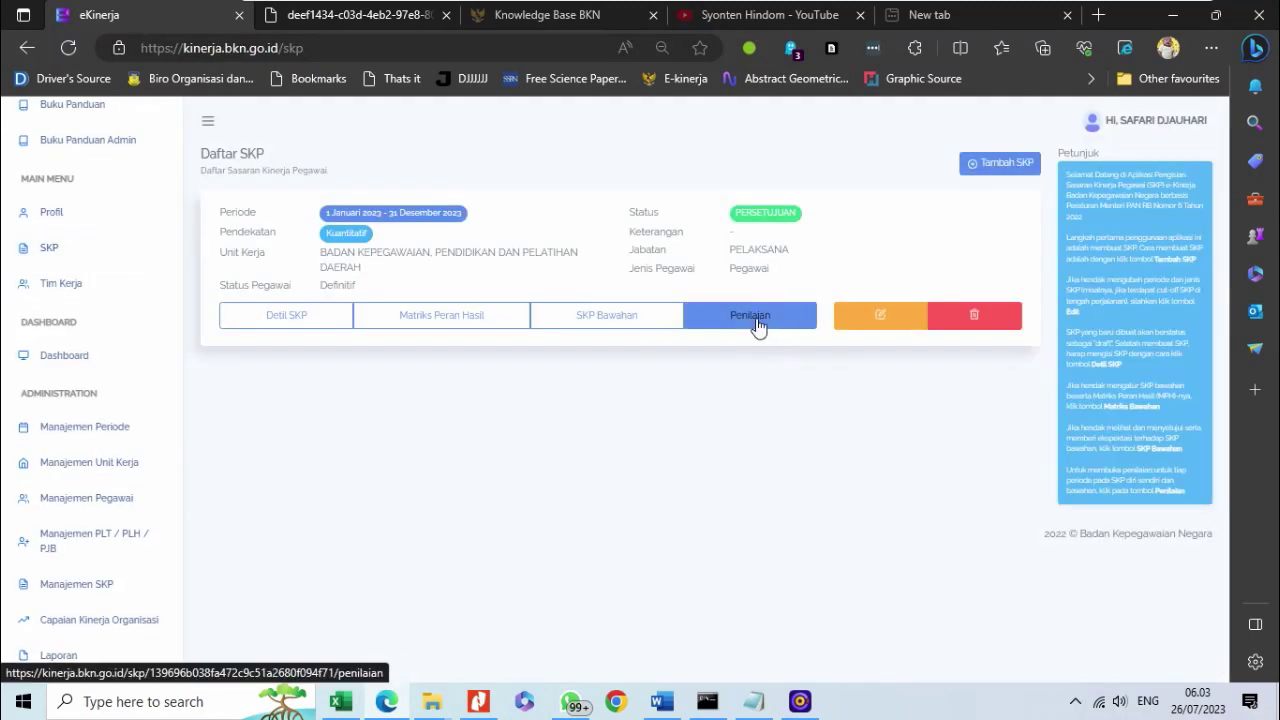
- Open Triwulan I Rencana Aksi from Penilaian and review its eight work results
left_click(757, 325)
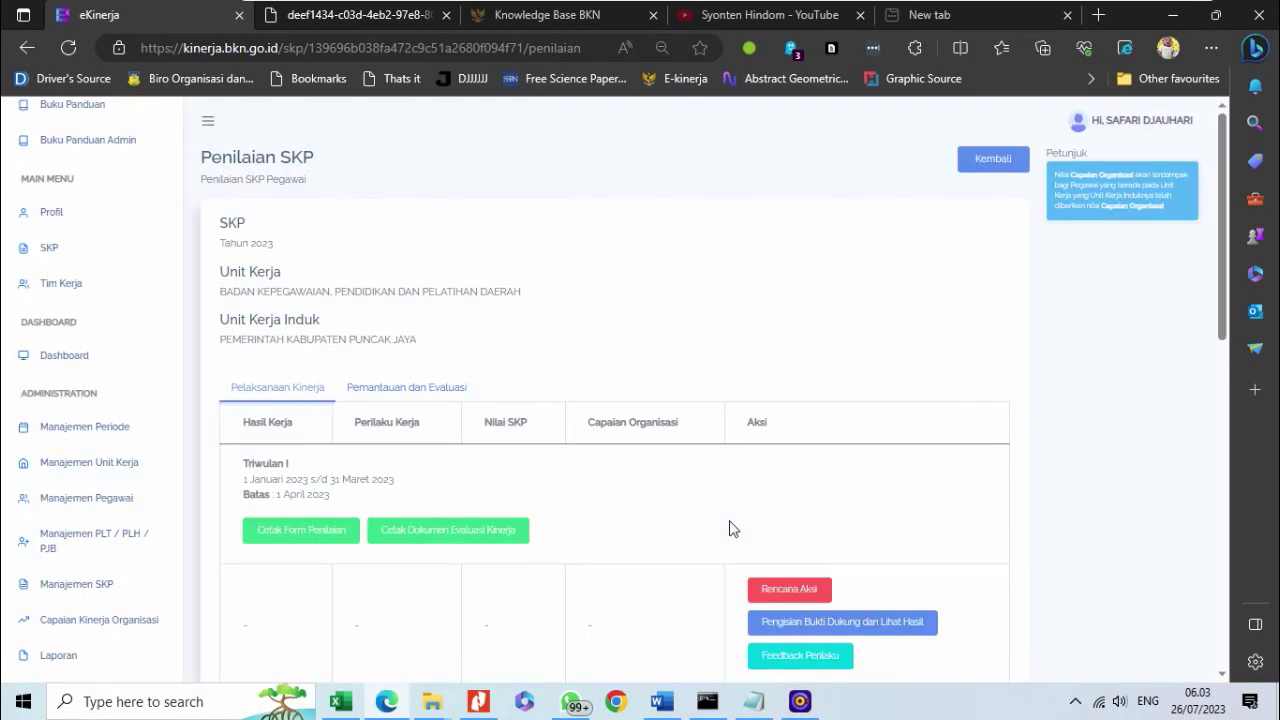
scroll(731, 528, "down", 2)
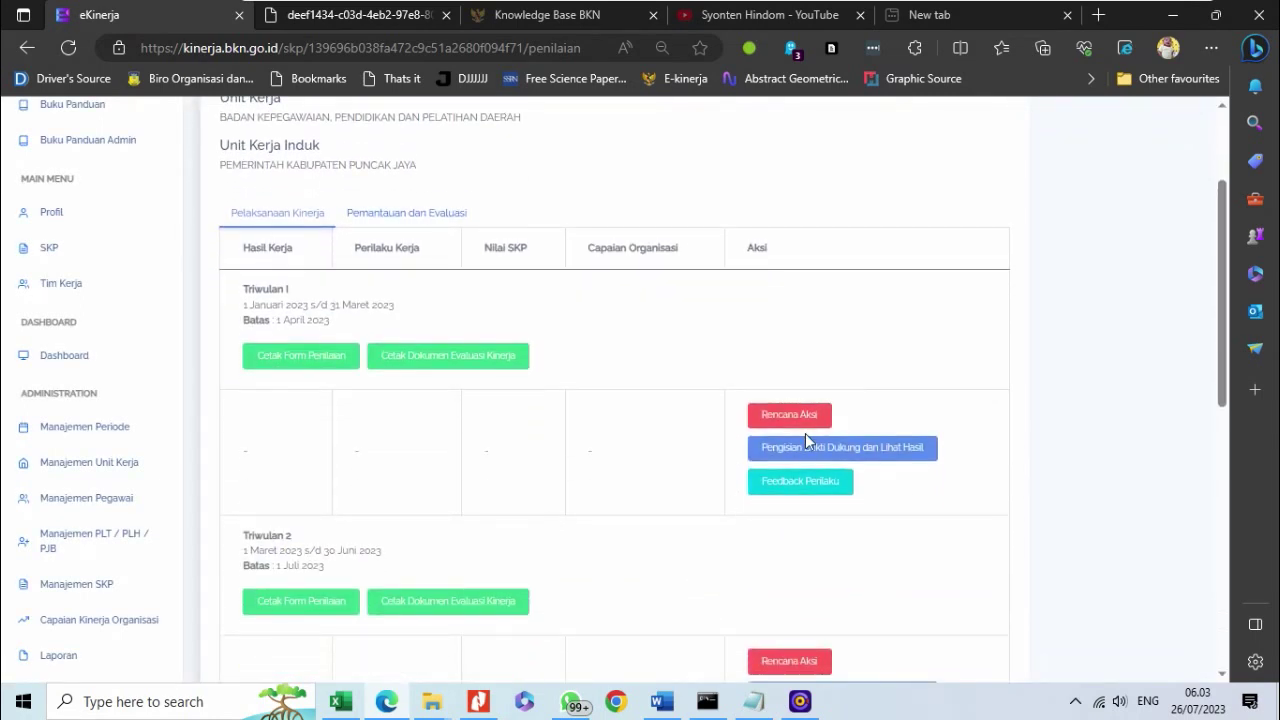
left_click(800, 416)
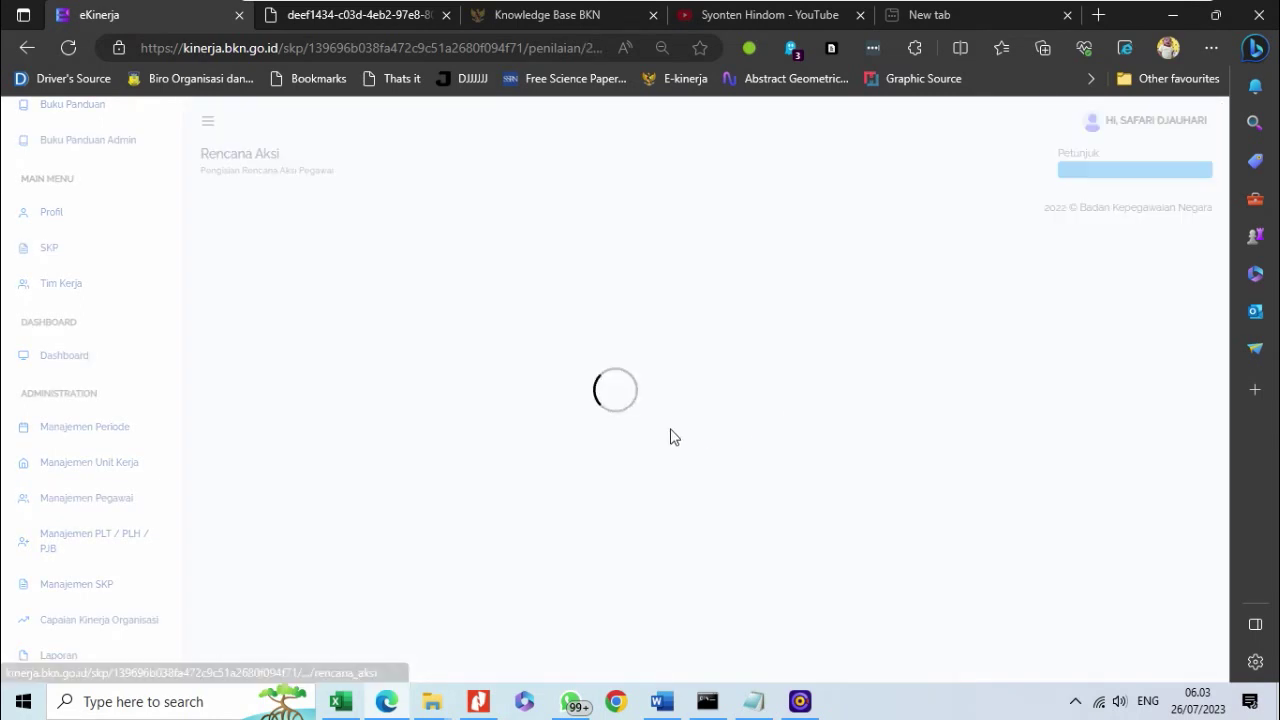
scroll(665, 440, "down", 5)
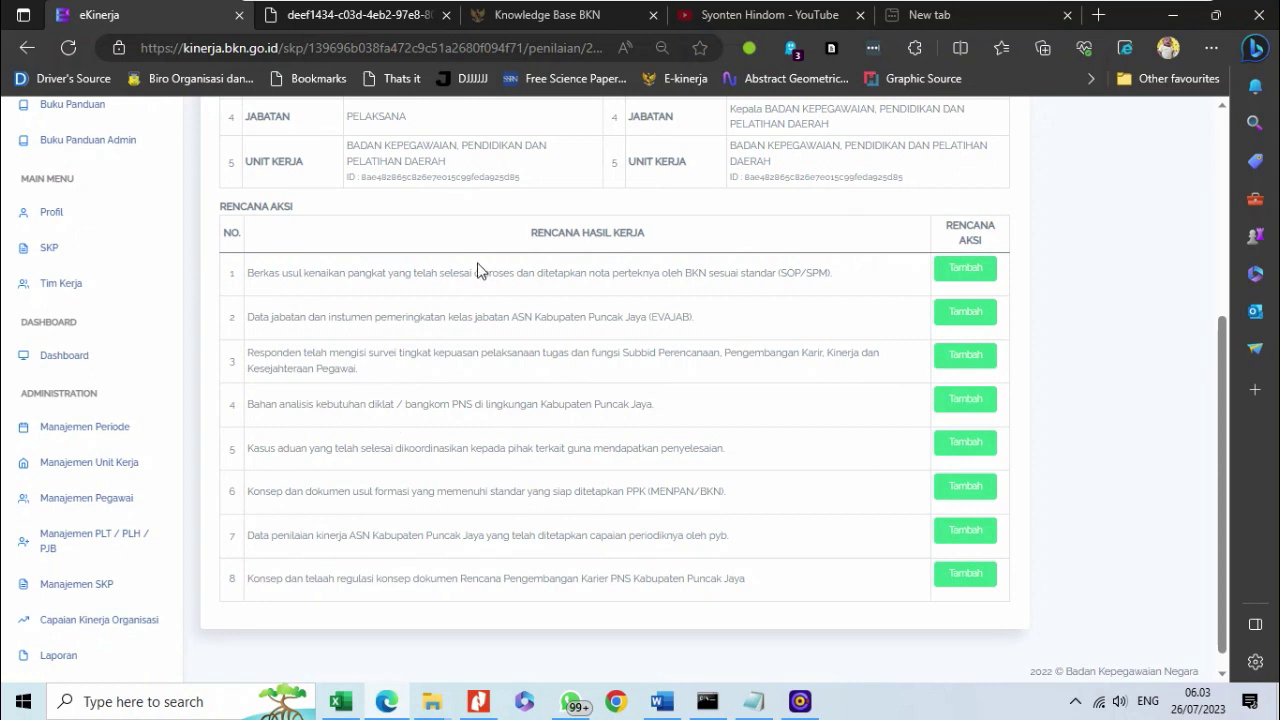
scroll(512, 289, "up", 2)
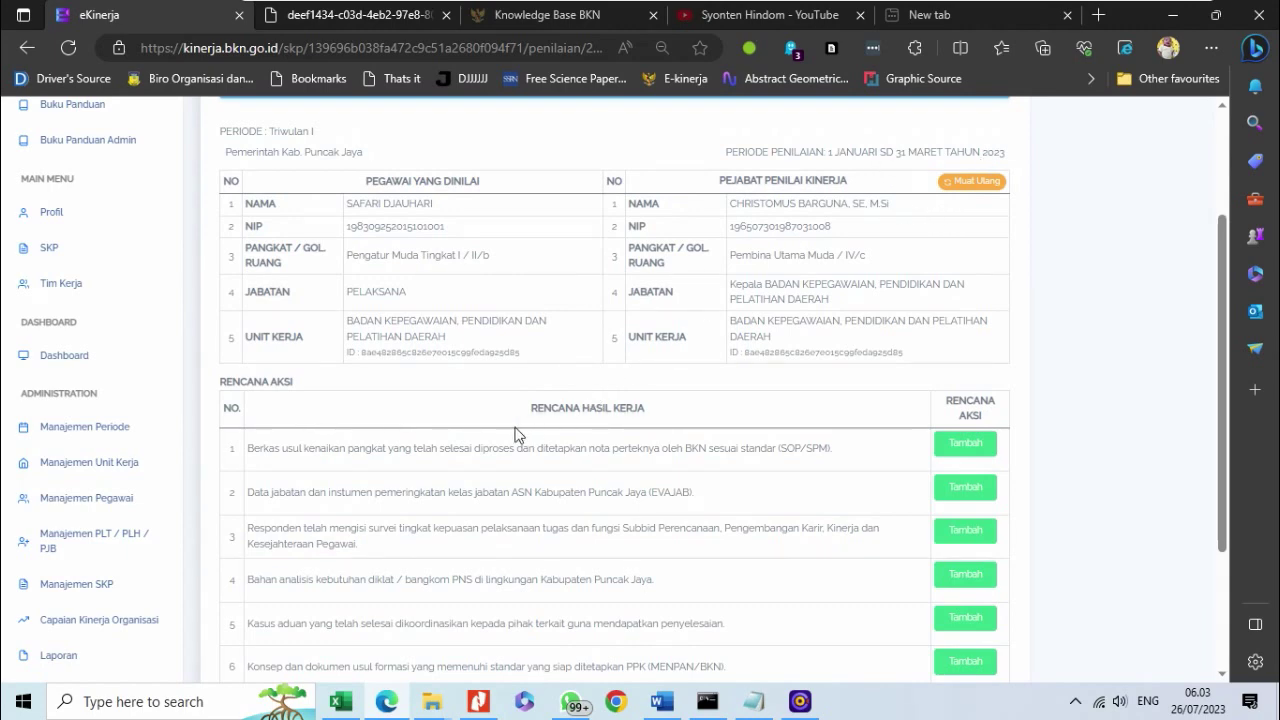
scroll(512, 435, "down", 2)
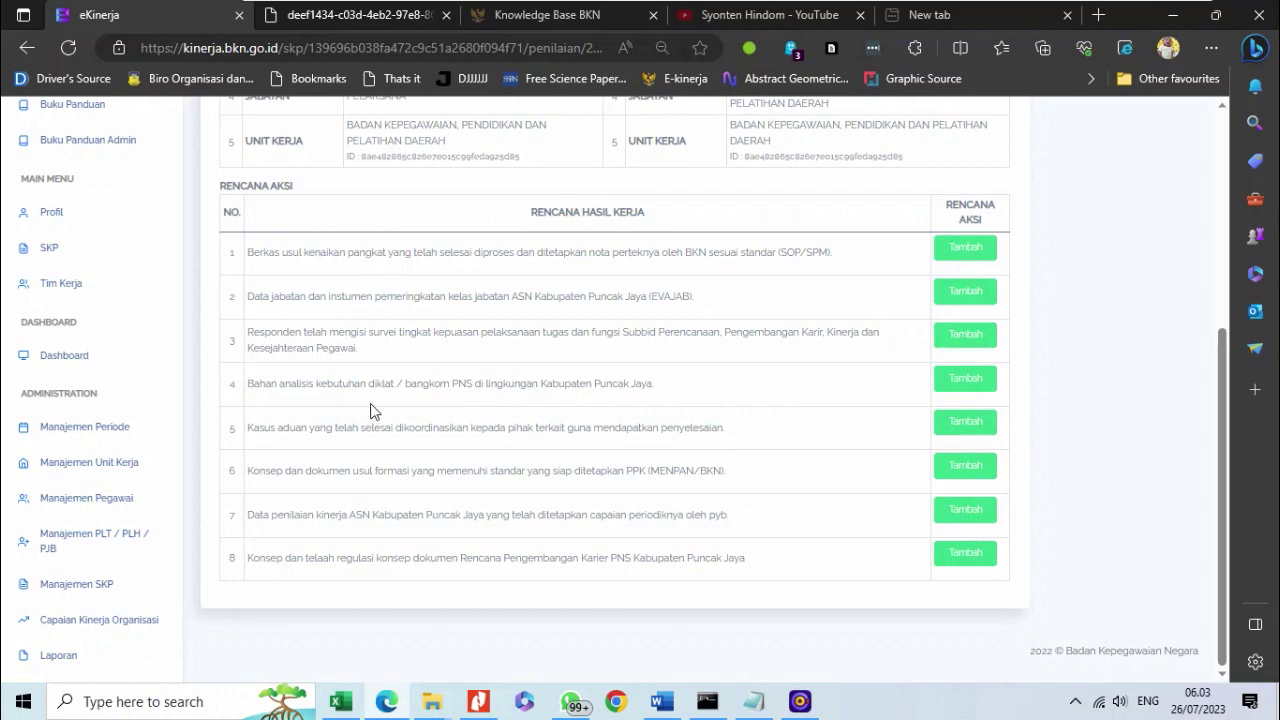
scroll(403, 282, "up", 4)
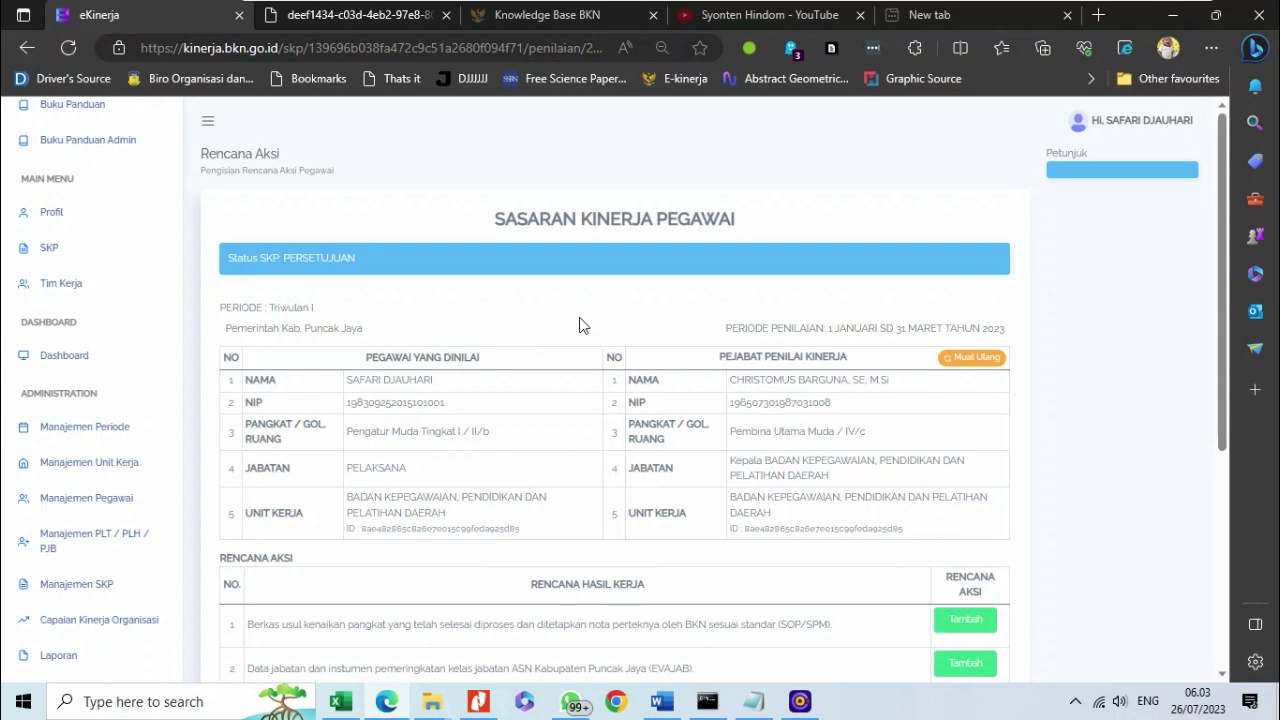
scroll(560, 360, "down", 4)
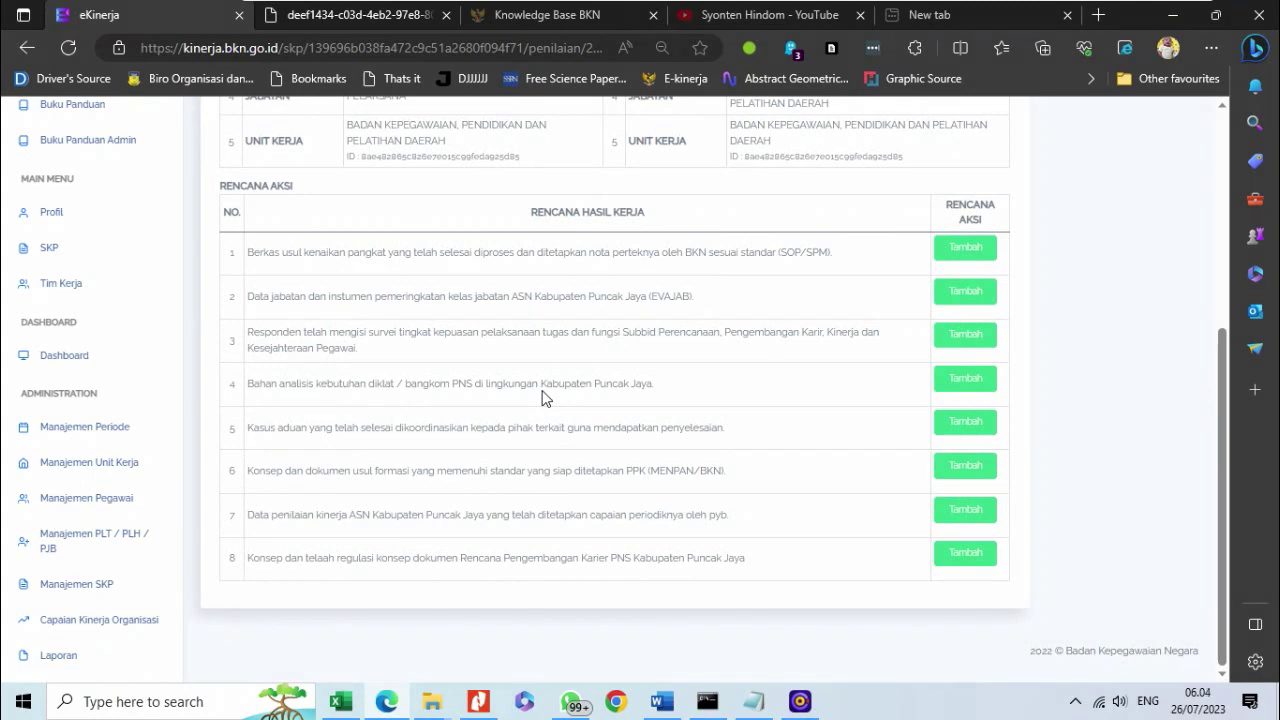
scroll(545, 398, "up", 4)
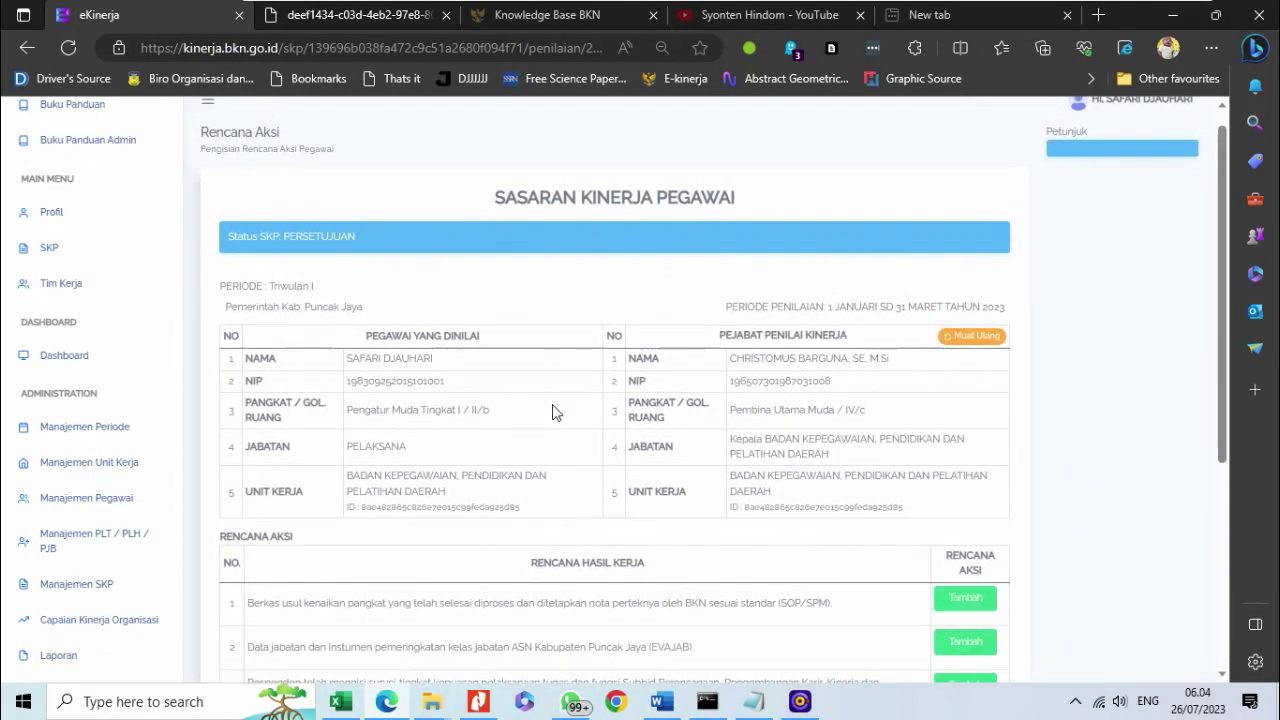
scroll(557, 412, "down", 1)
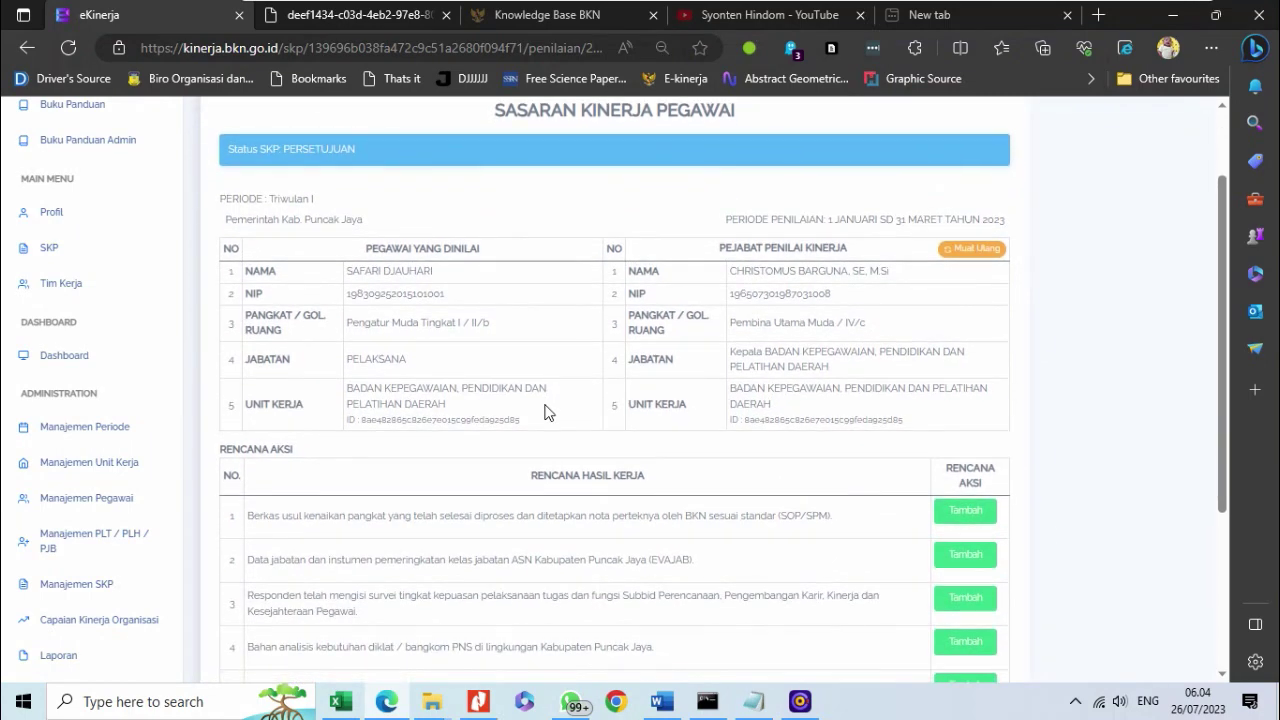
scroll(545, 410, "down", 3)
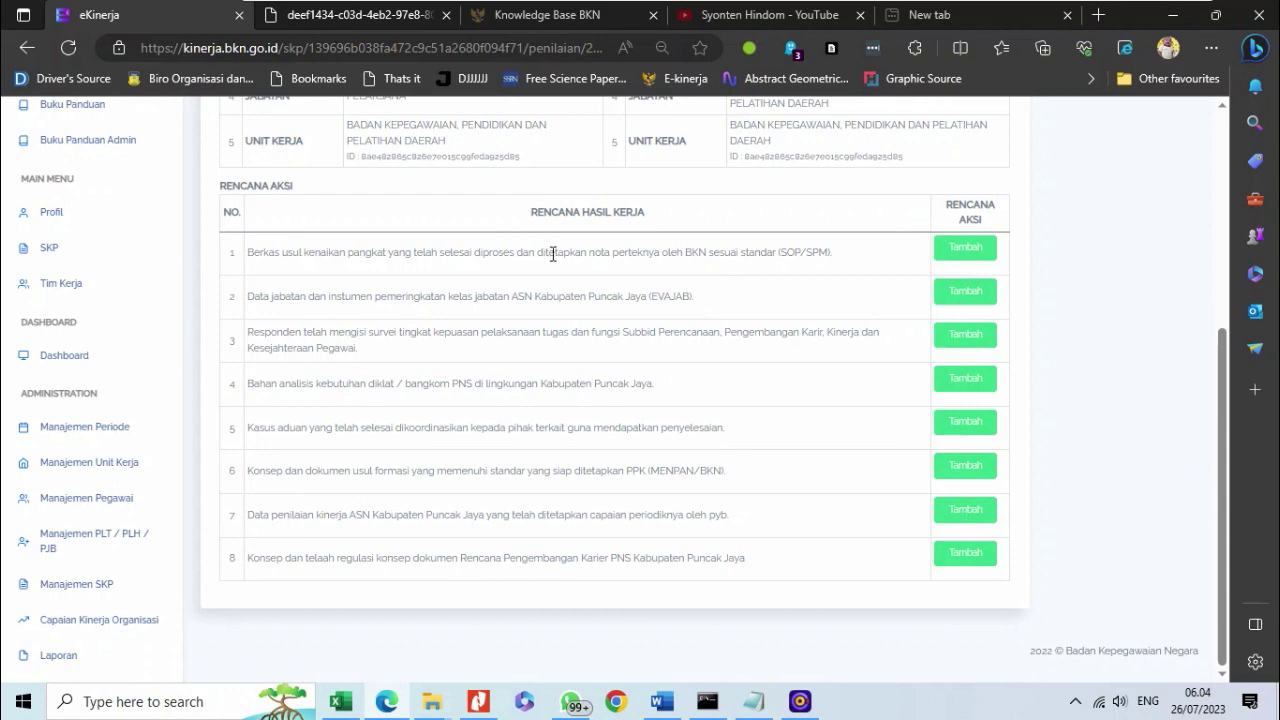
scroll(655, 280, "up", 5)
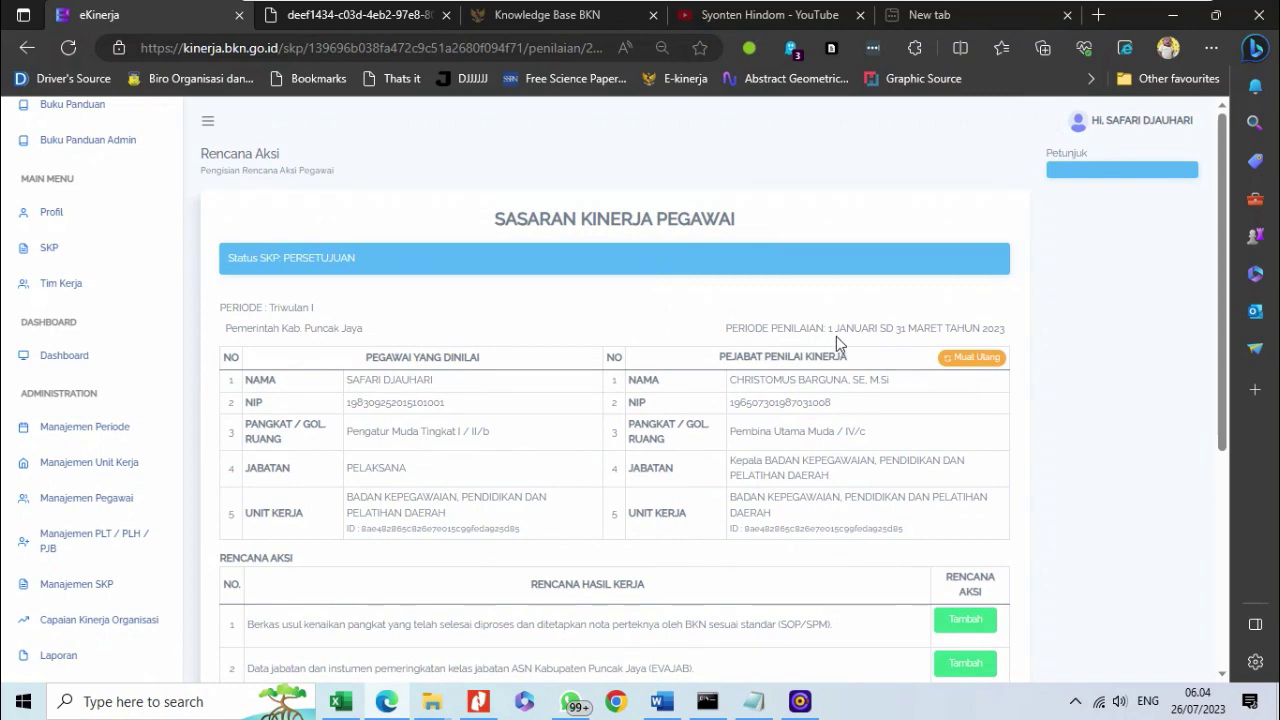
scroll(893, 323, "down", 3)
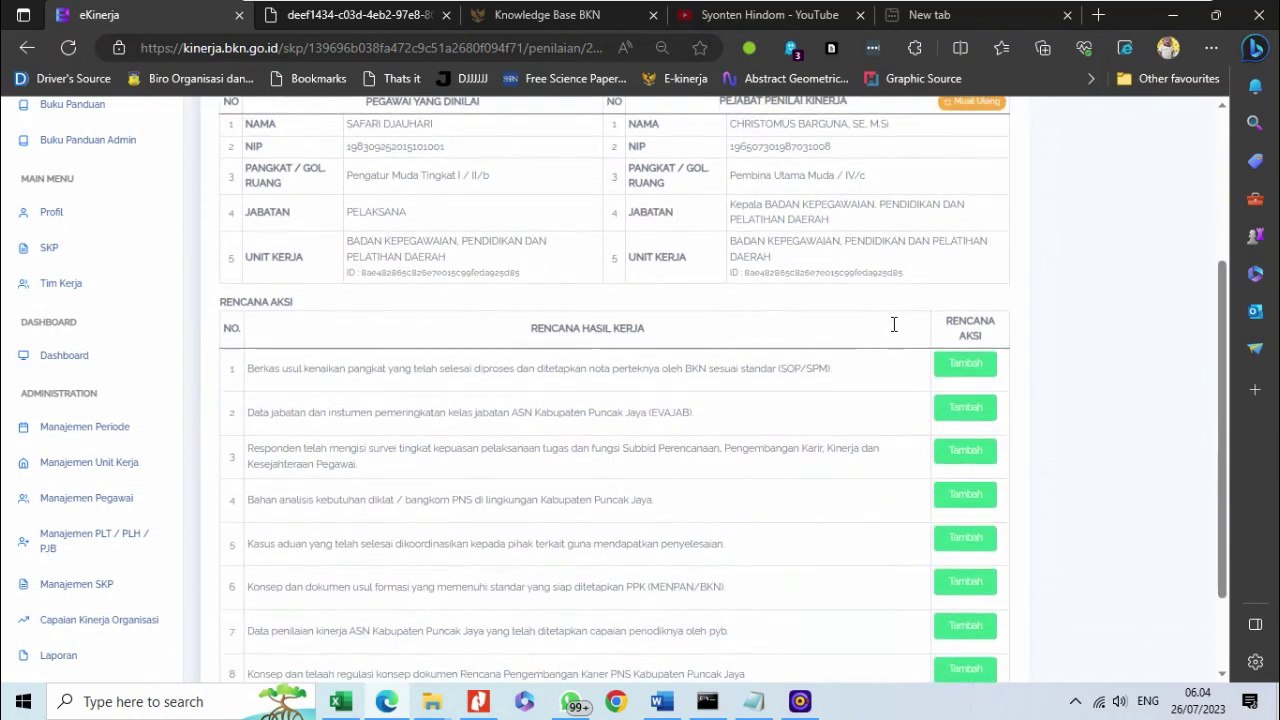
left_click(947, 359)
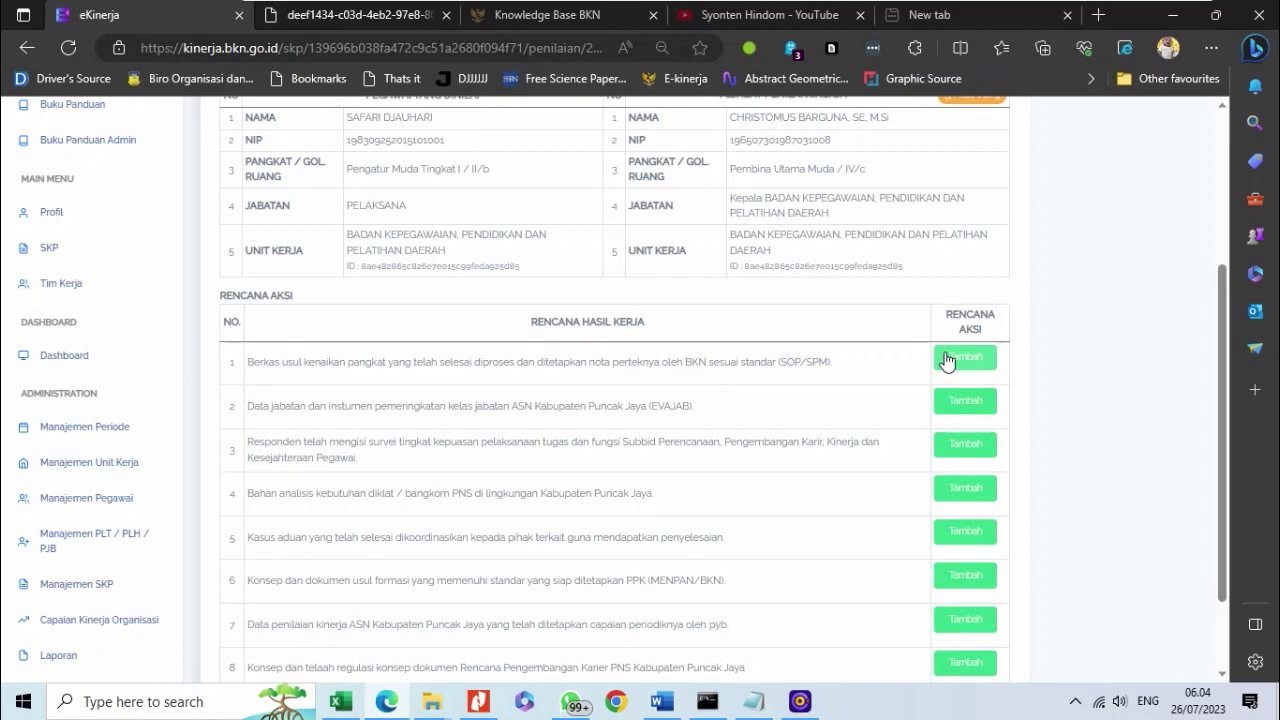
left_click(516, 197)
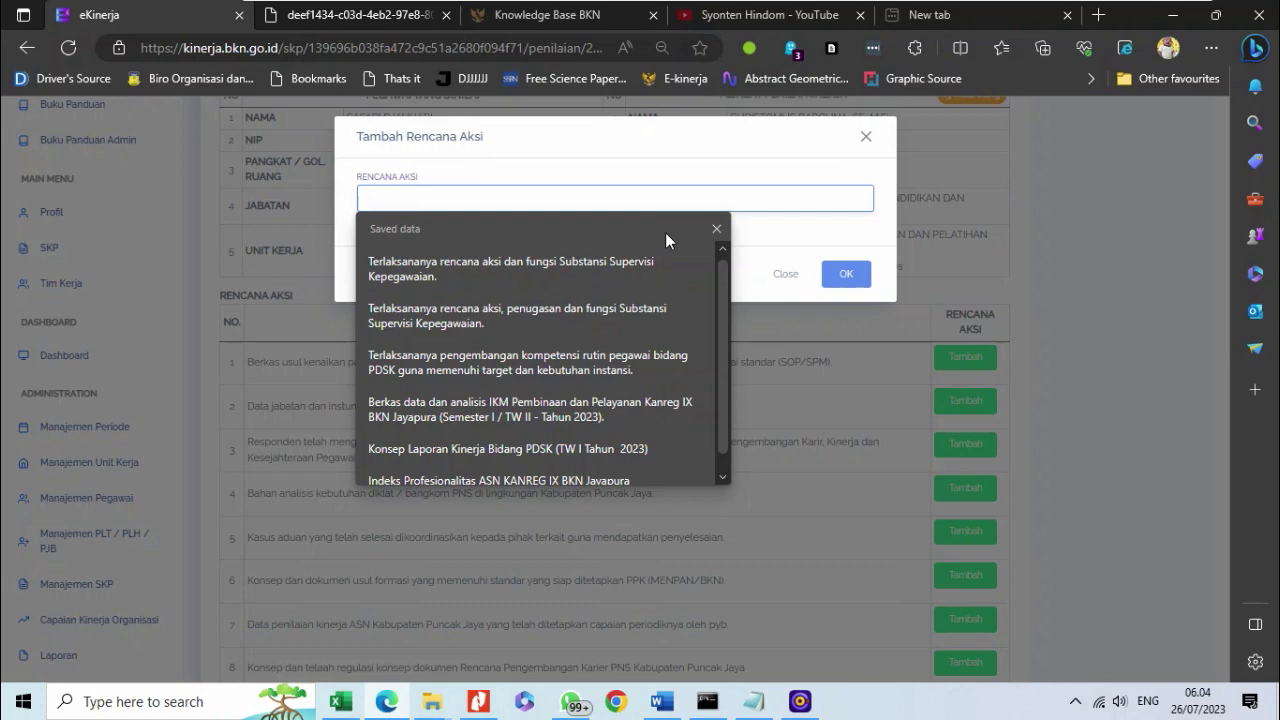
type("B")
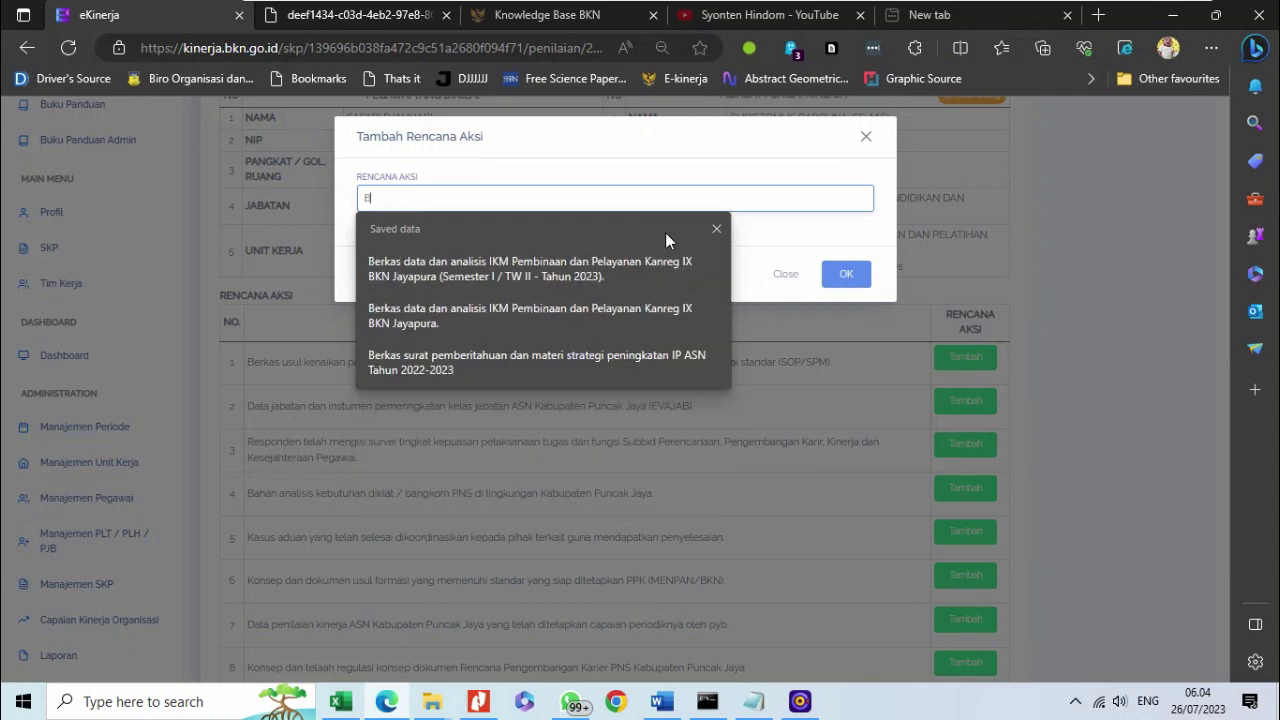
type("erkas usulan telah selesai diterima dan diverifikasi tahap pertama")
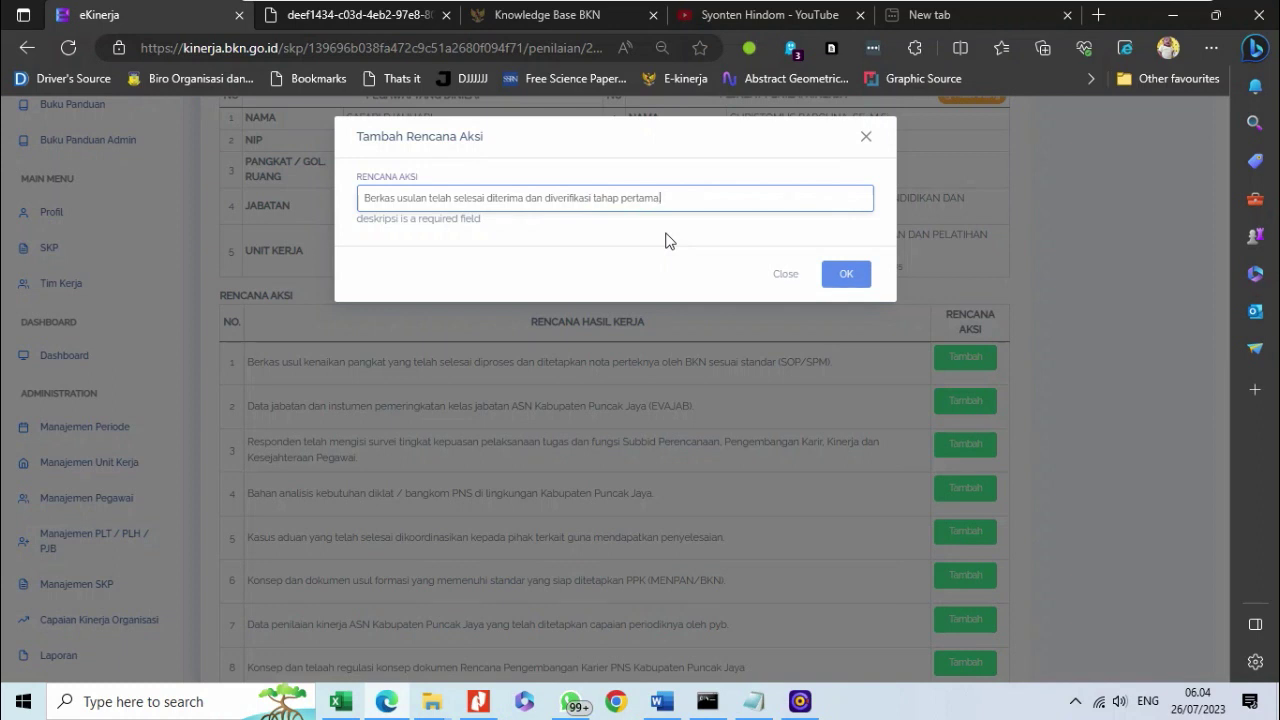
left_click(840, 278)
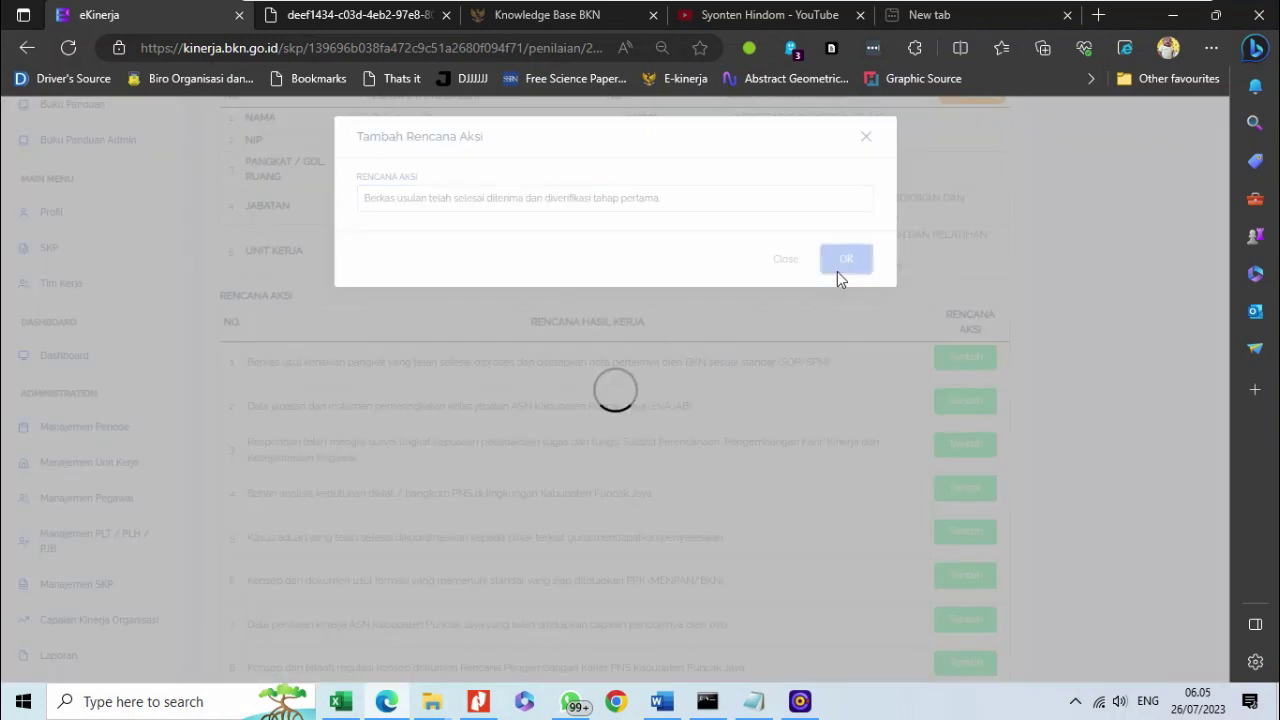
left_click(790, 156)
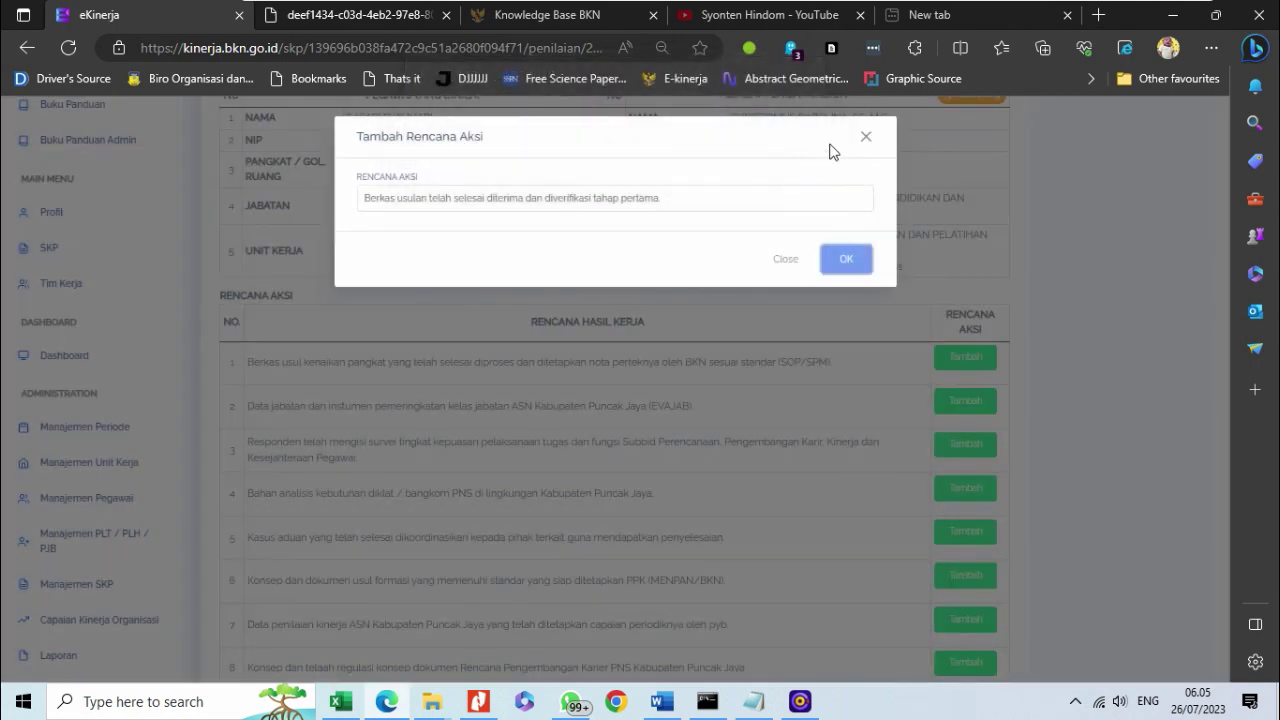
left_click(845, 261)
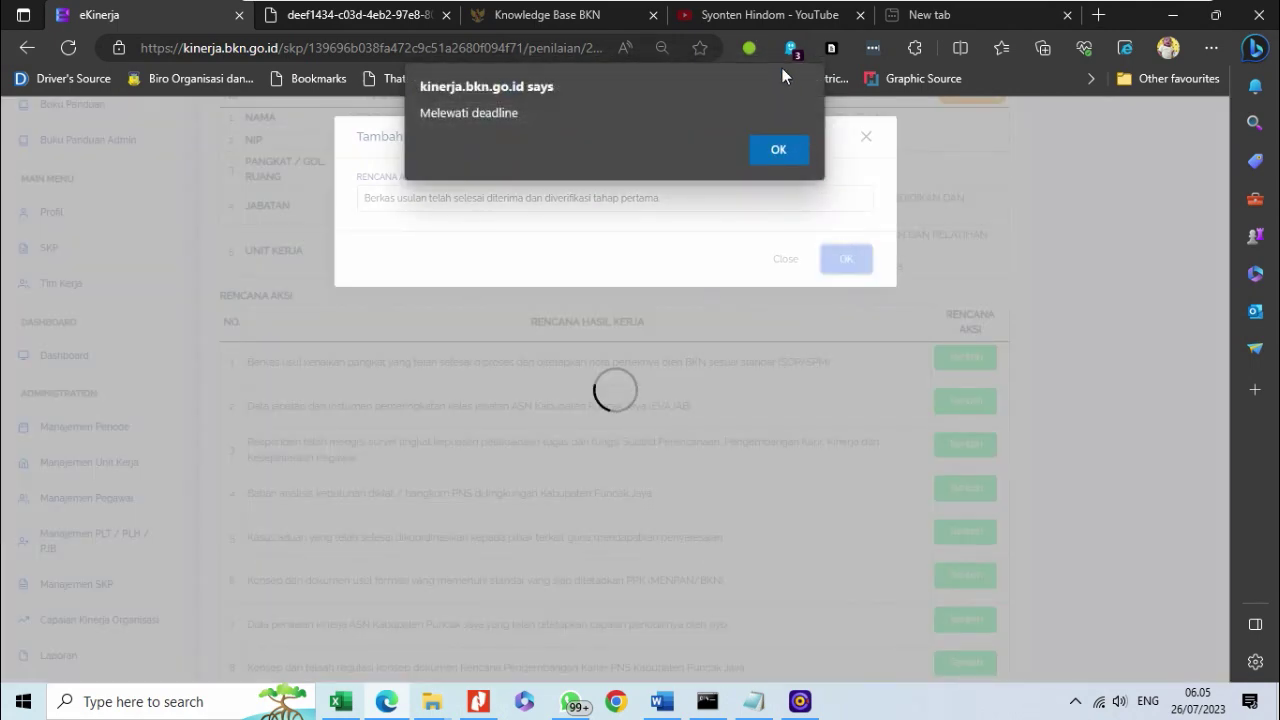
left_click(786, 157)
left_click(865, 137)
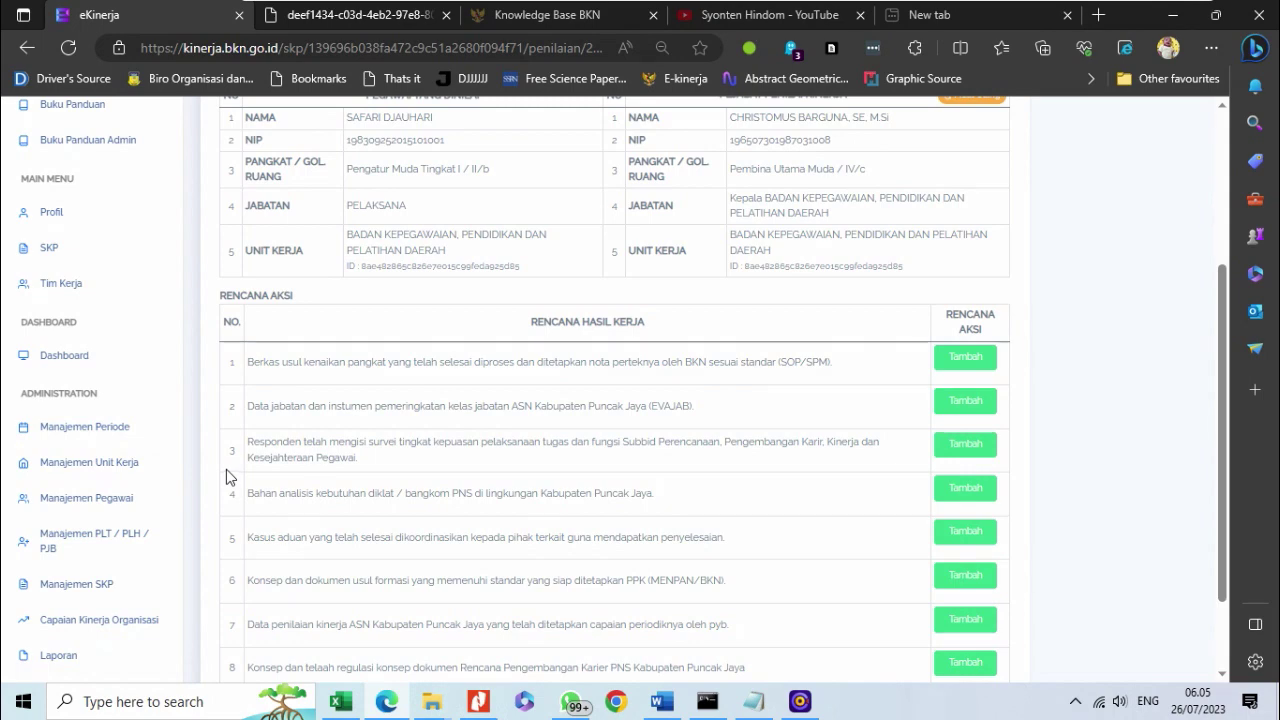
- Check the quarterly deadlines in Manajemen Periode, then return to the SKP's Penilaian page
left_click(143, 432)
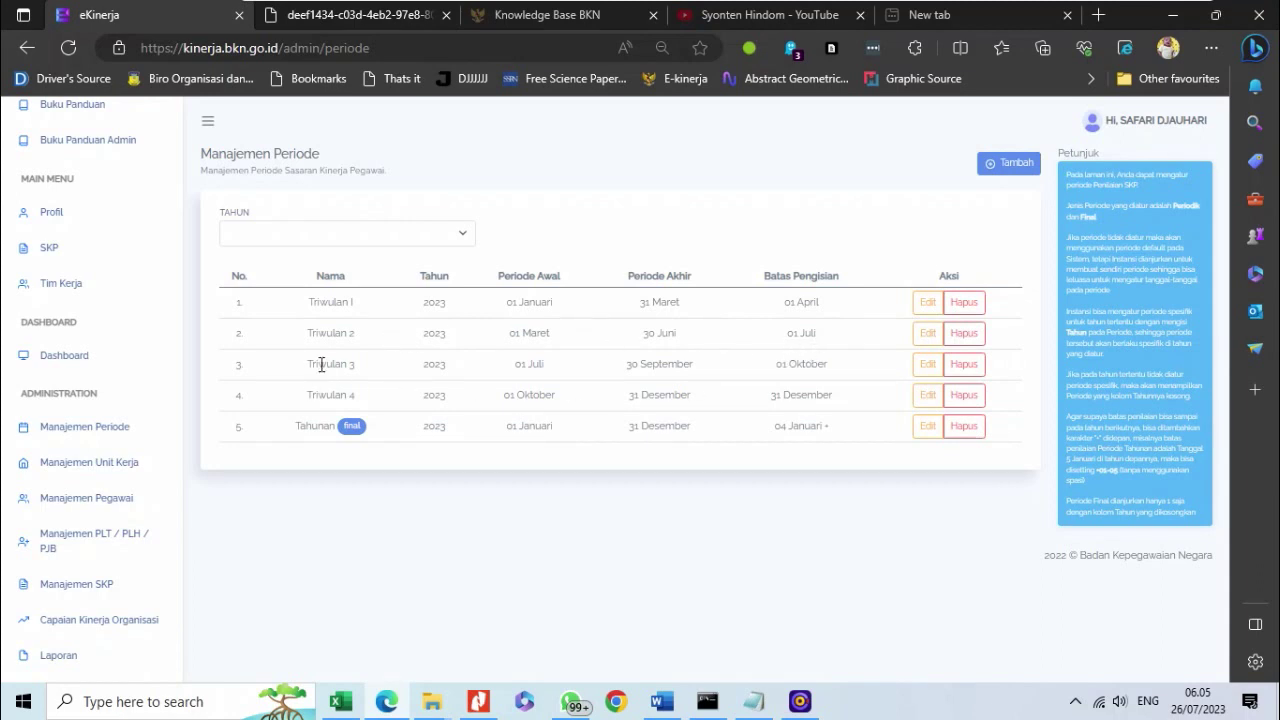
left_click(45, 248)
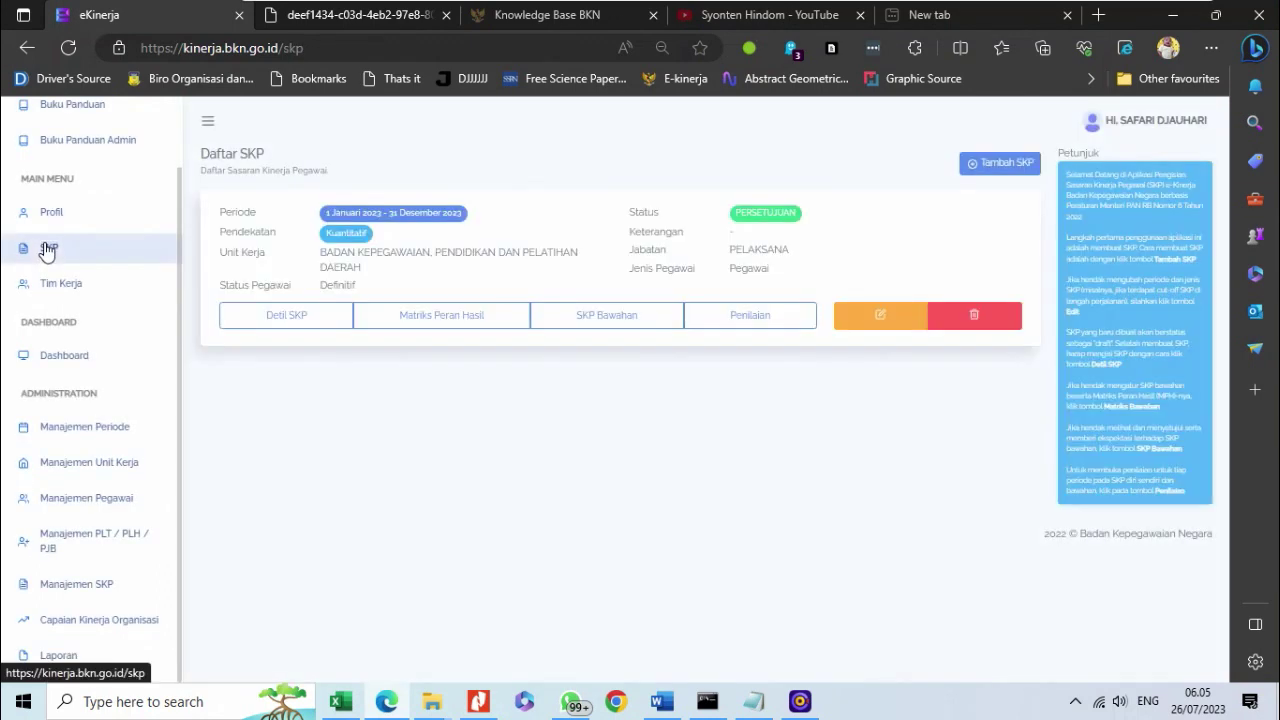
left_click(746, 318)
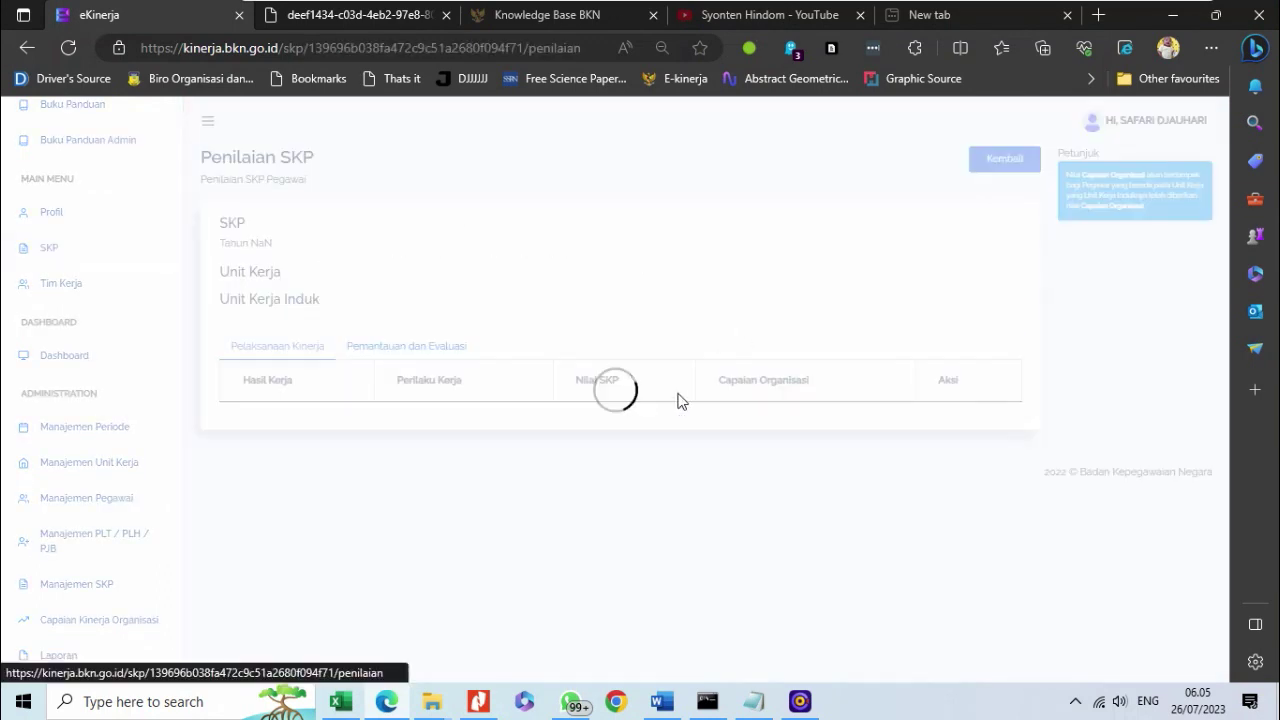
- Review the deadlines: Triwulan 2 due 1 Juli 2023 and Triwulan 3 due 1 Oktober 2023
scroll(544, 539, "down", 5)
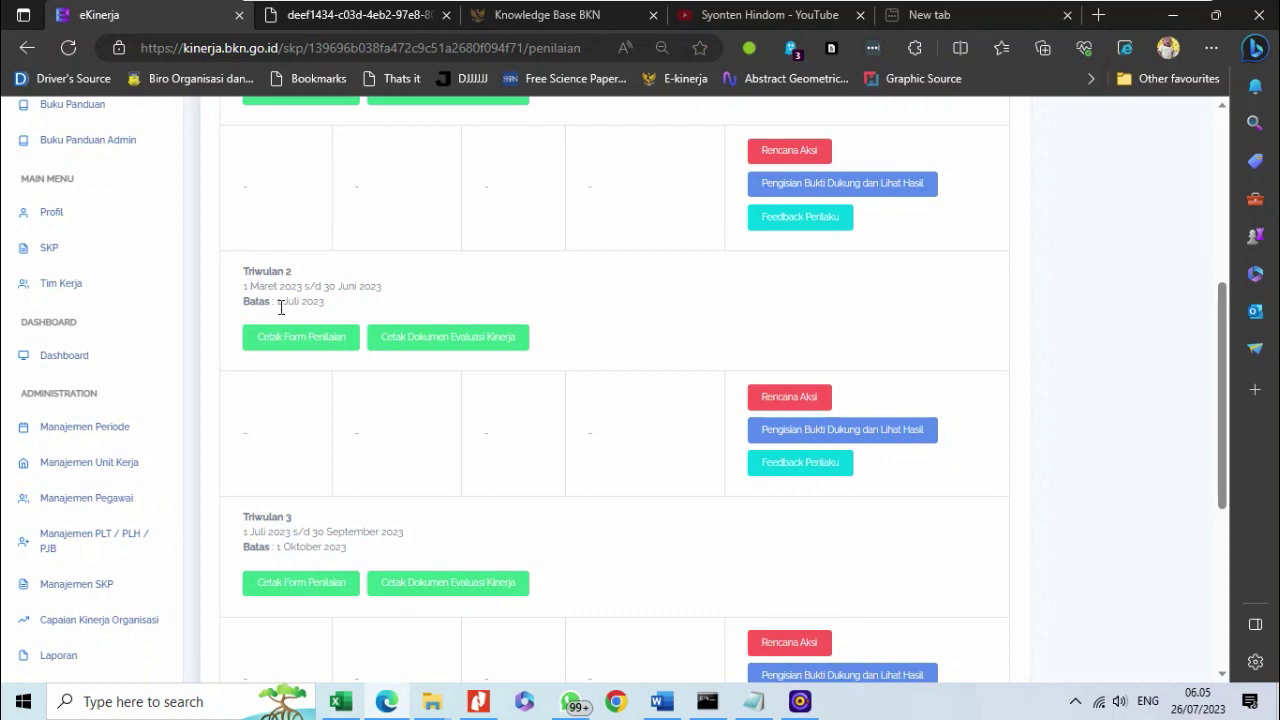
left_click_drag(330, 306, 276, 303)
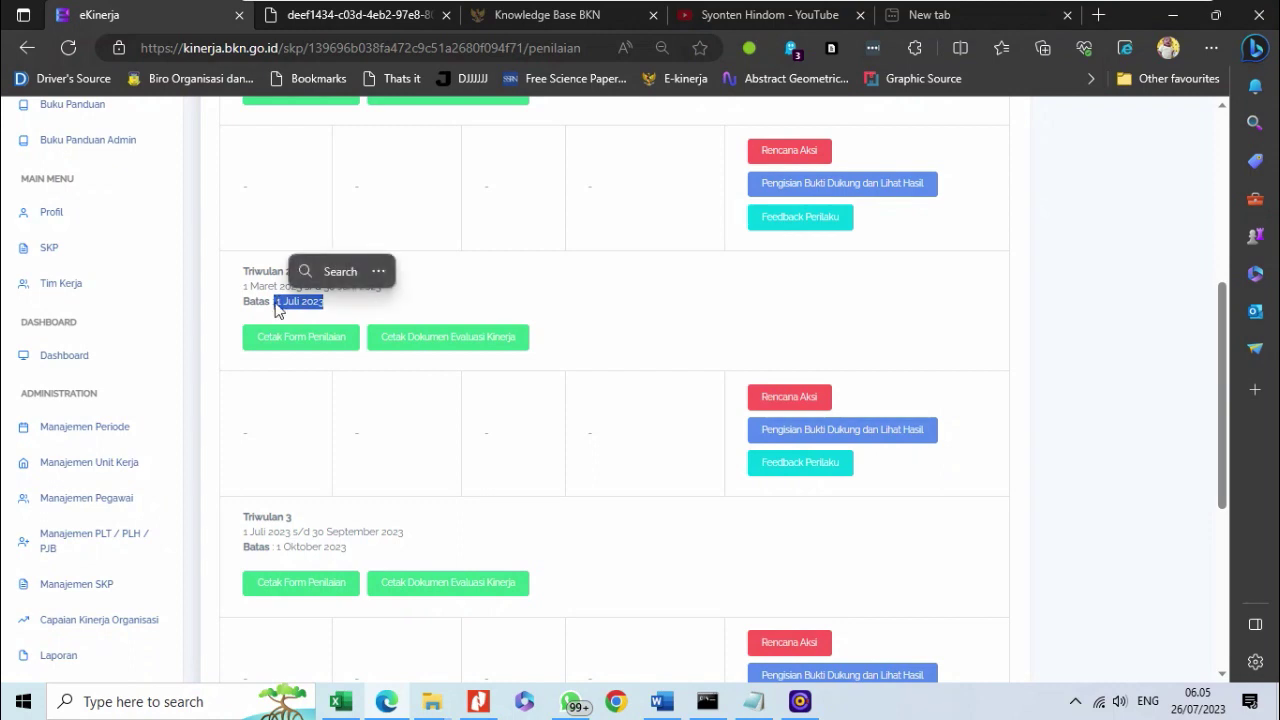
left_click(240, 294)
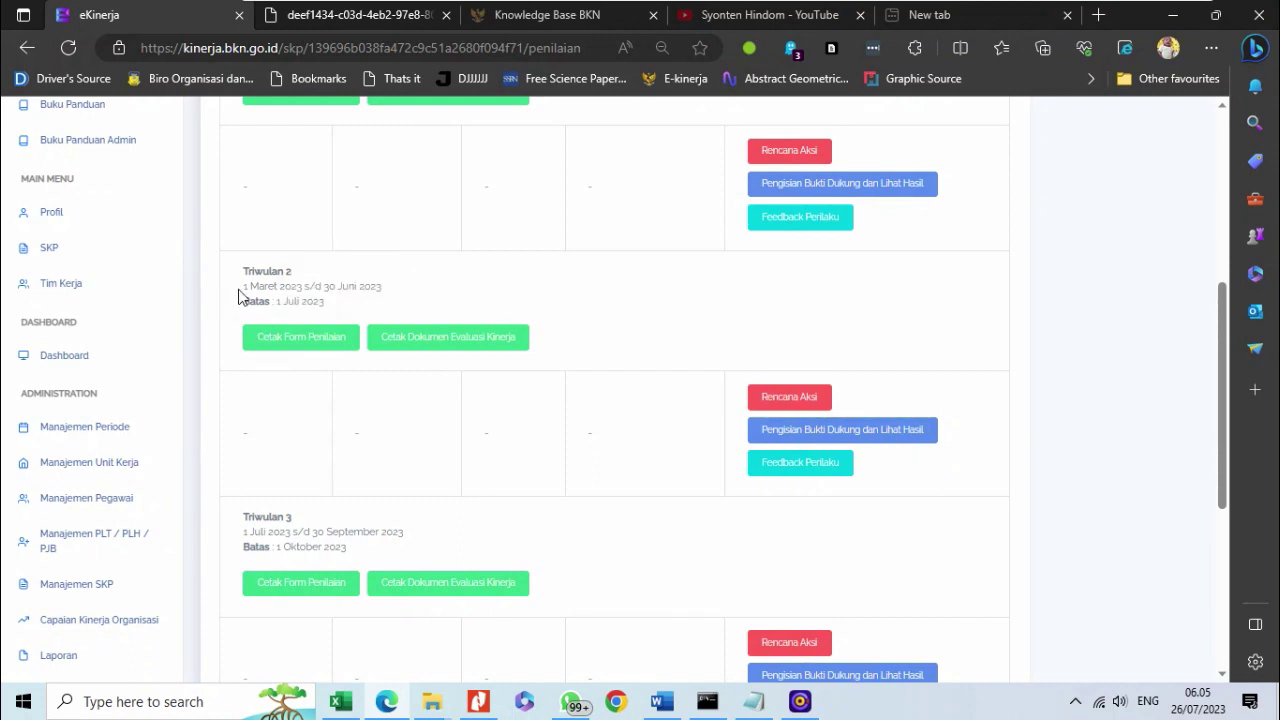
left_click_drag(245, 288, 392, 308)
left_click(392, 310)
scroll(375, 310, "down", 2)
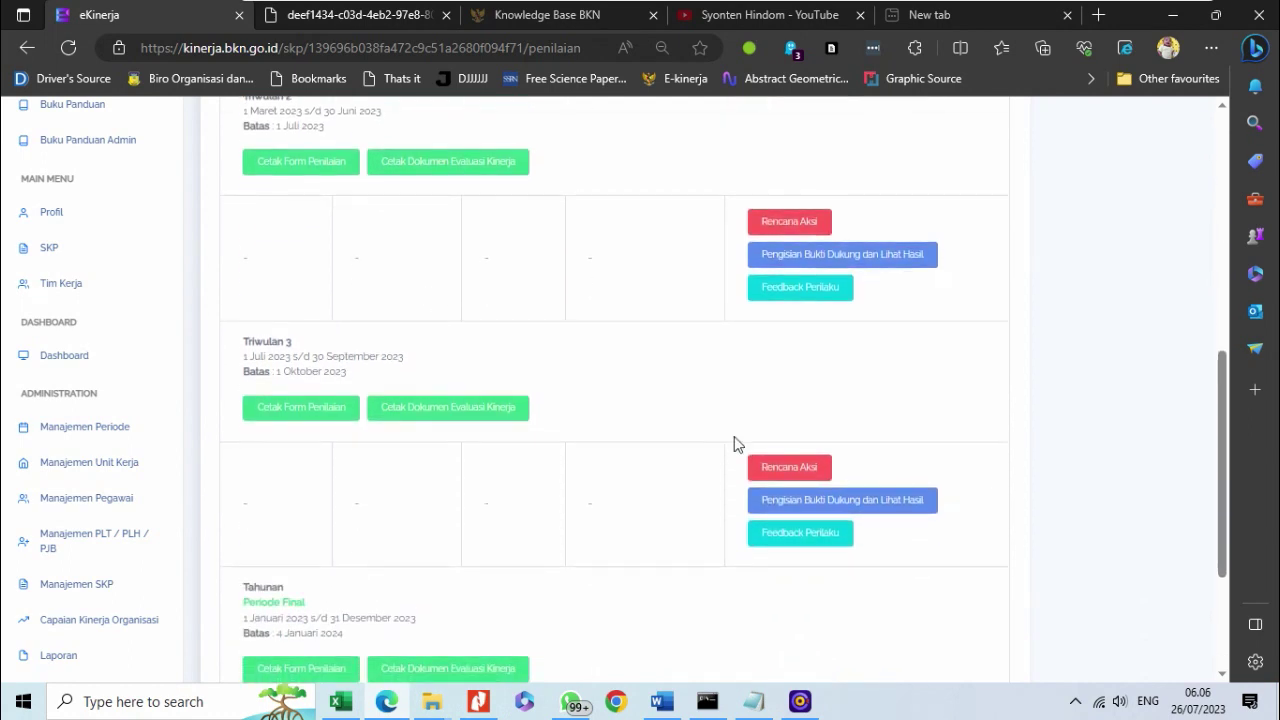
- On Triwulan 3's Rencana Aksi page, give row 1 the plan 'Berkas usulan KP telah selesai diterima dan diverifikasi pada unit kerja (Badan).'
left_click(781, 469)
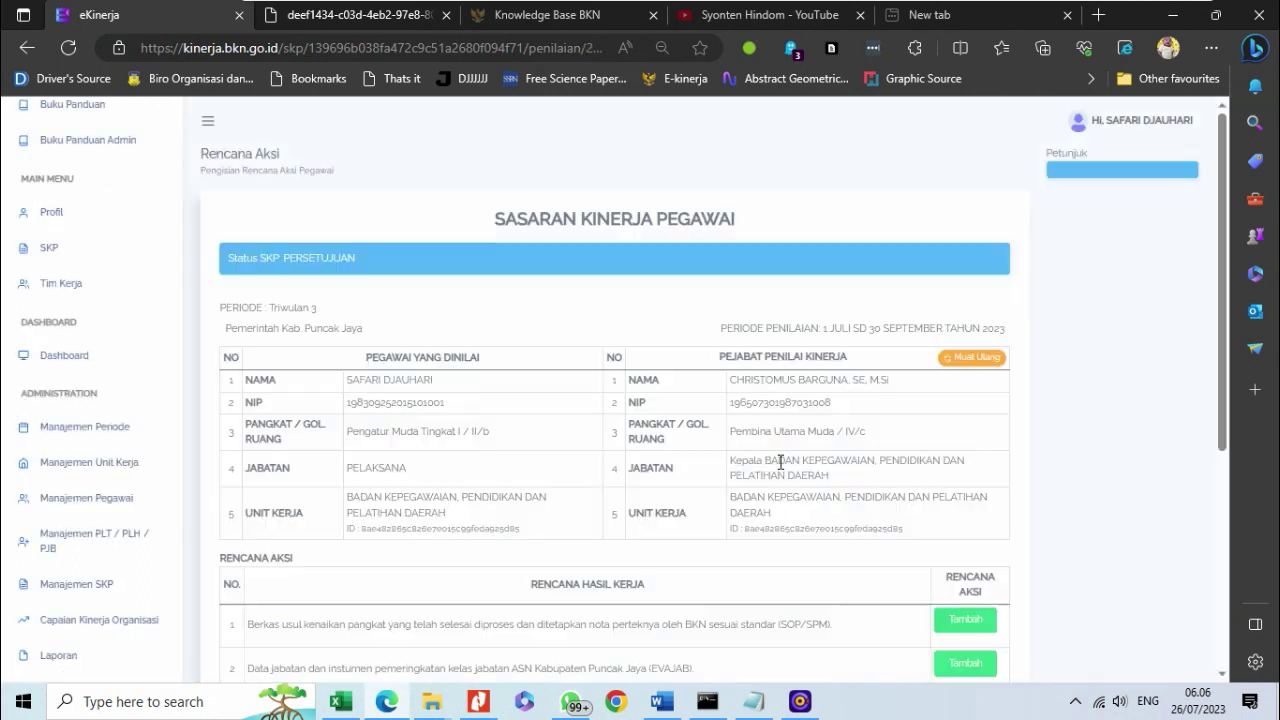
scroll(900, 400, "down", 3)
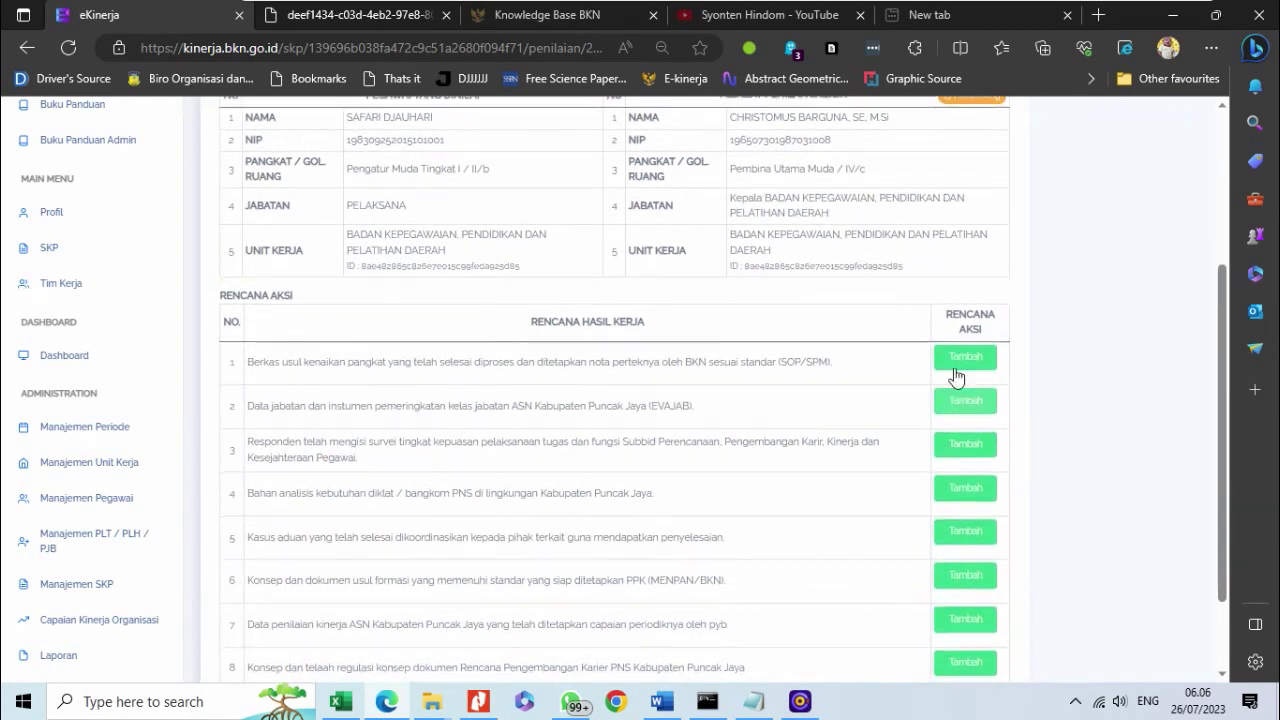
left_click(957, 358)
left_click(443, 198)
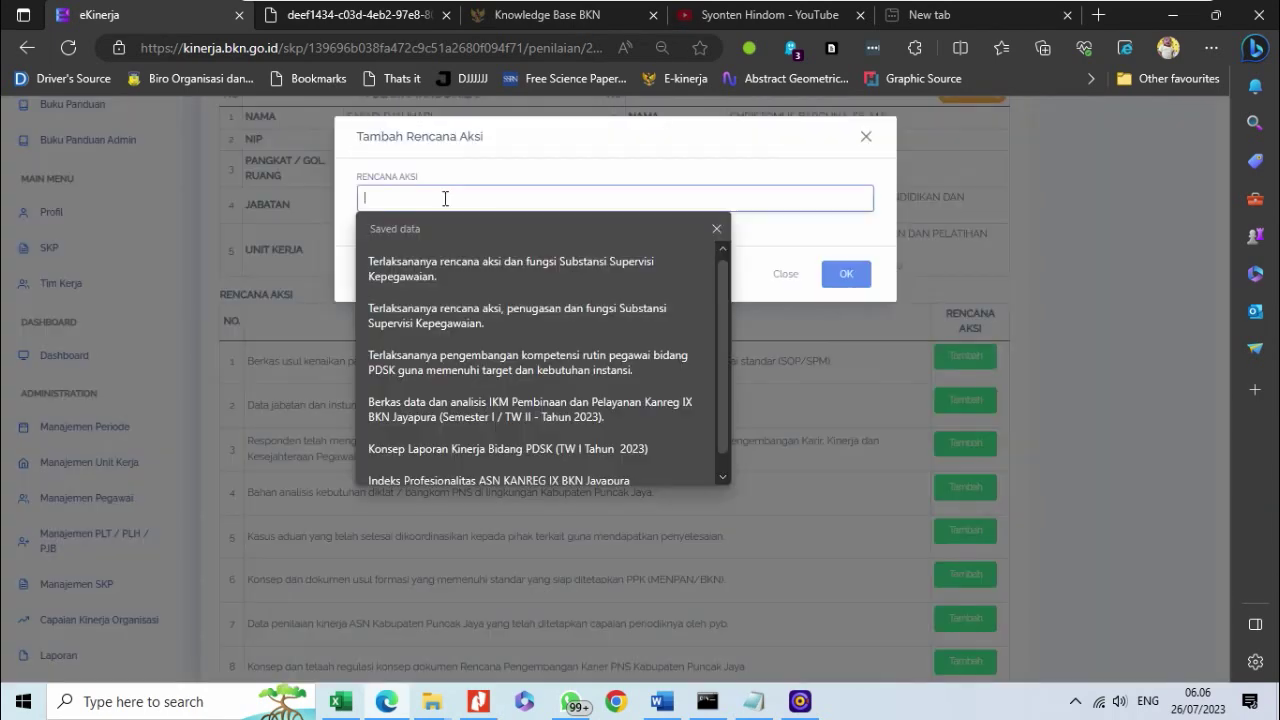
type("B")
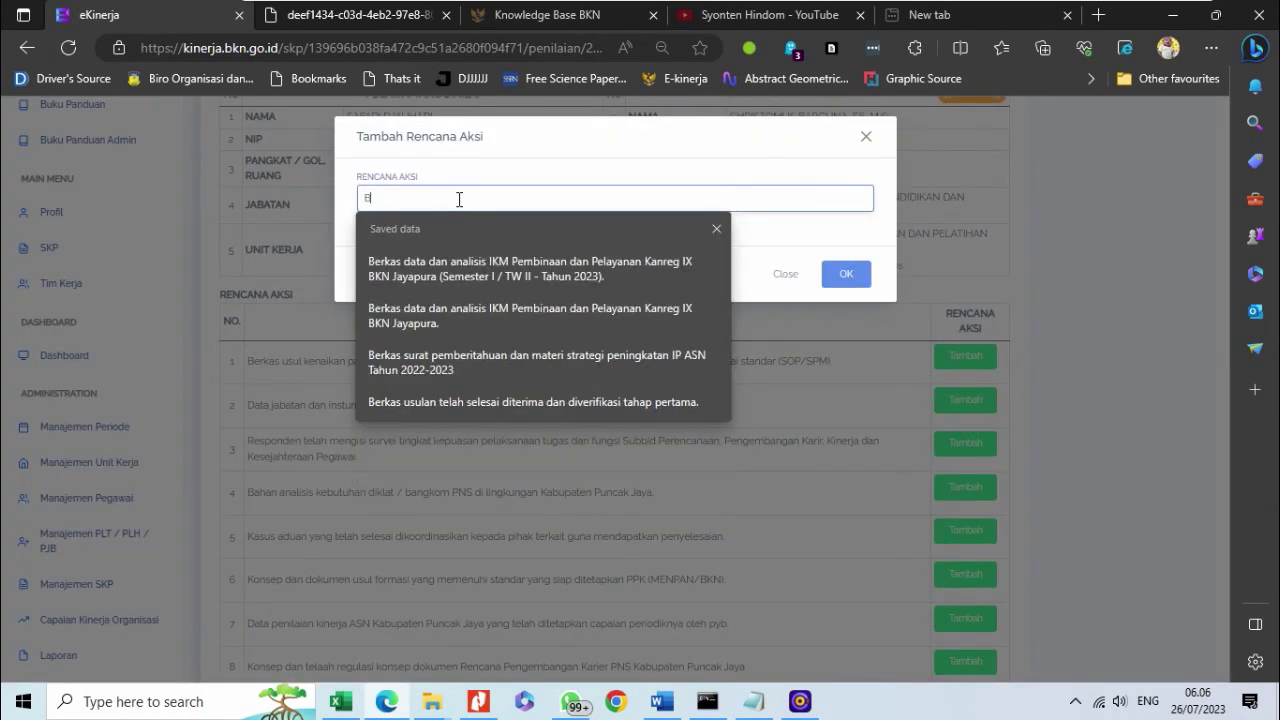
type("erkas usul")
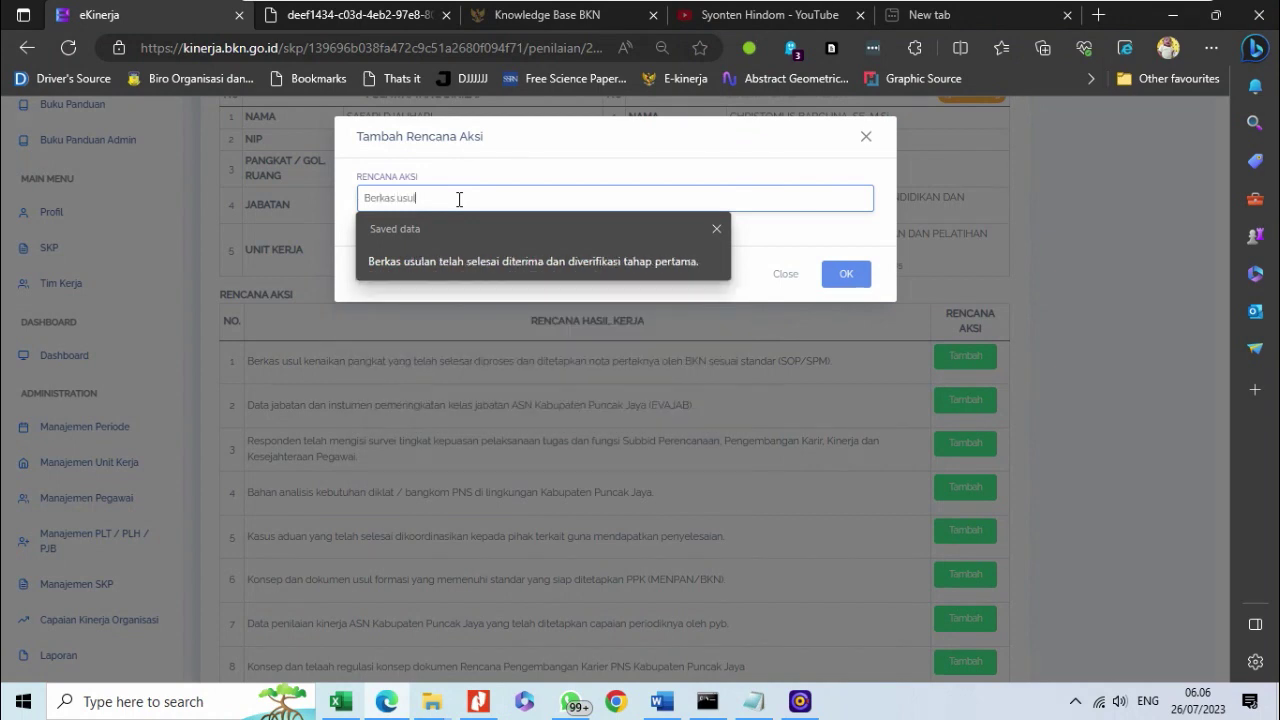
type(" nai")
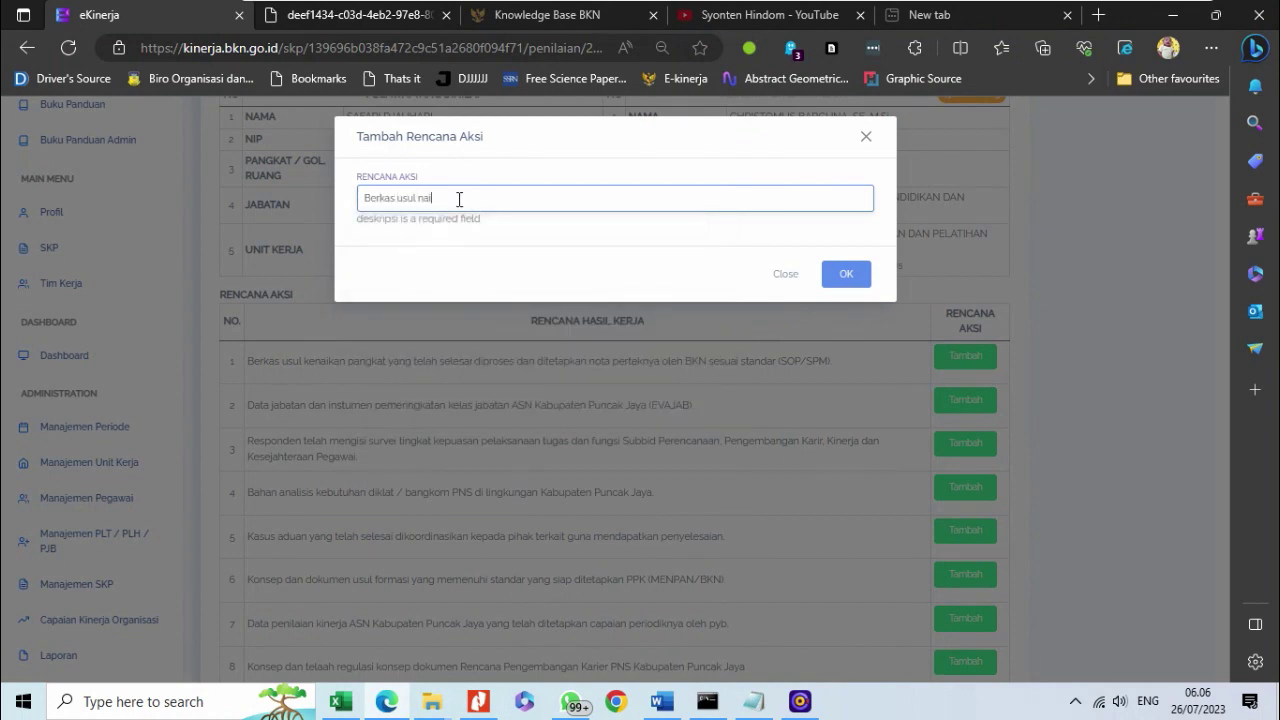
key("BackSpace")
key("BackSpace")
key("BackSpace")
type("an KP telah selesai diterima dan diverifikasi pada unit kerja (Badan")
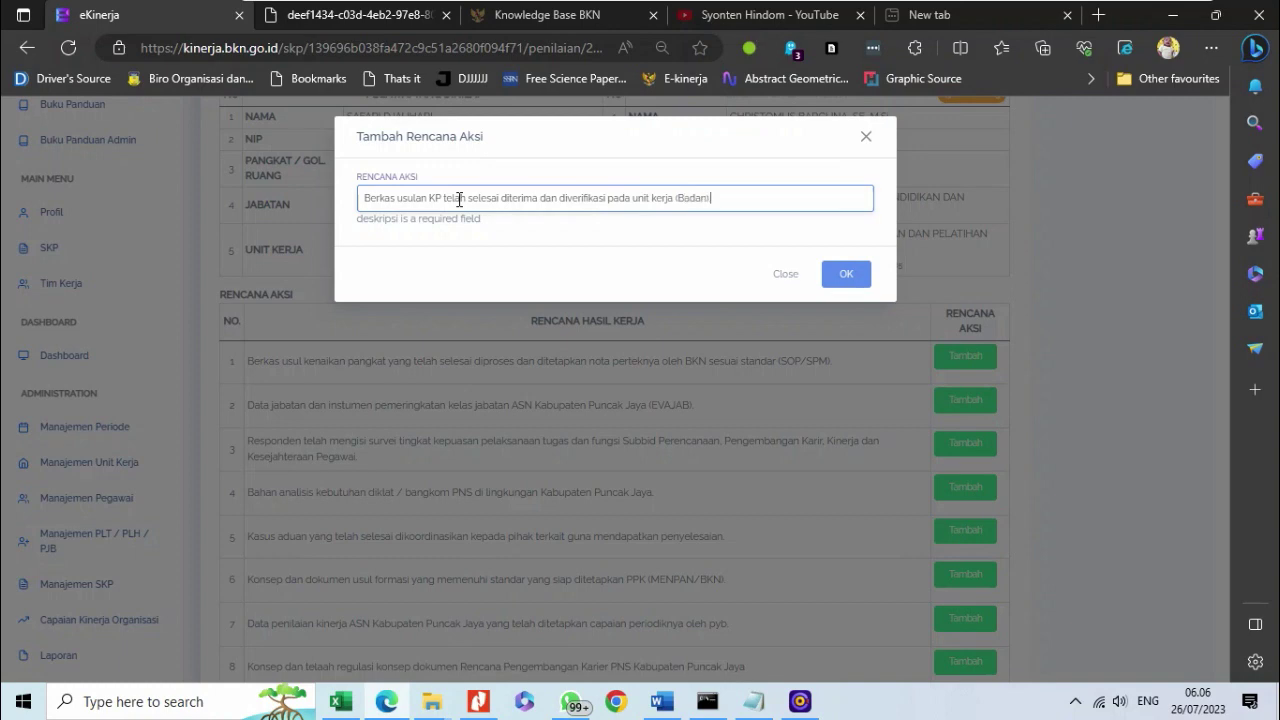
left_click(839, 278)
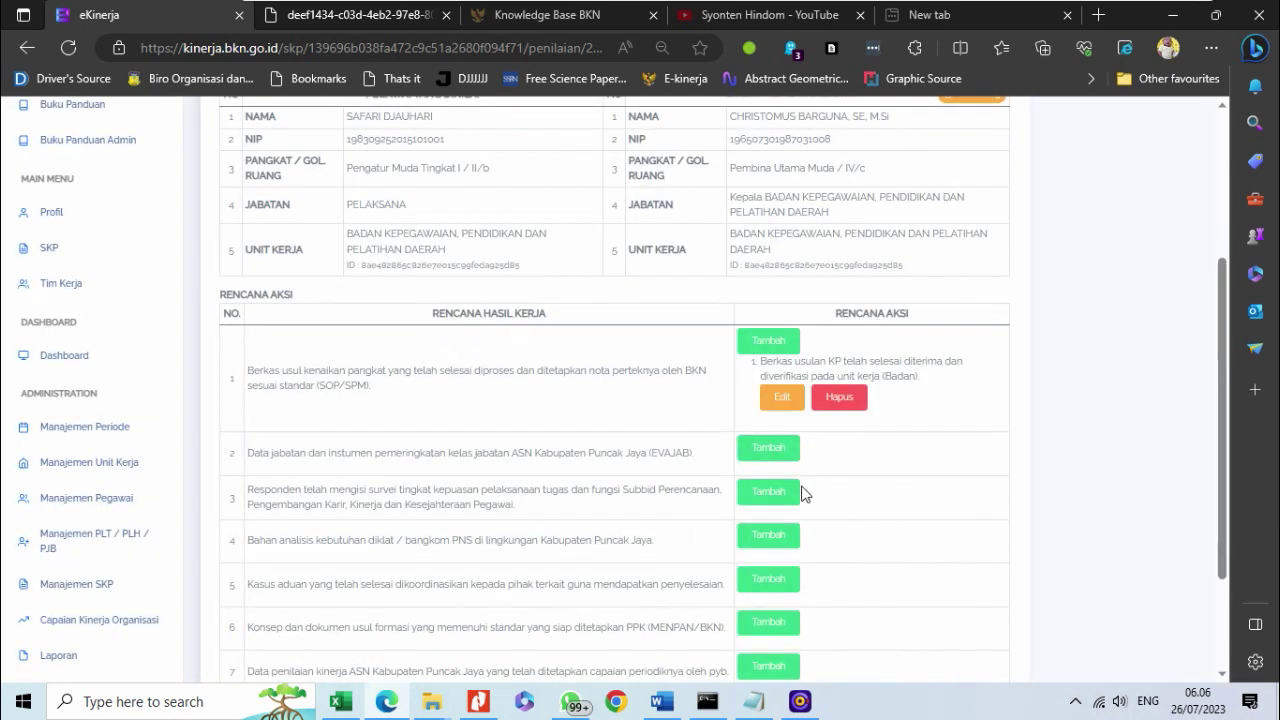
scroll(805, 494, "down", 3)
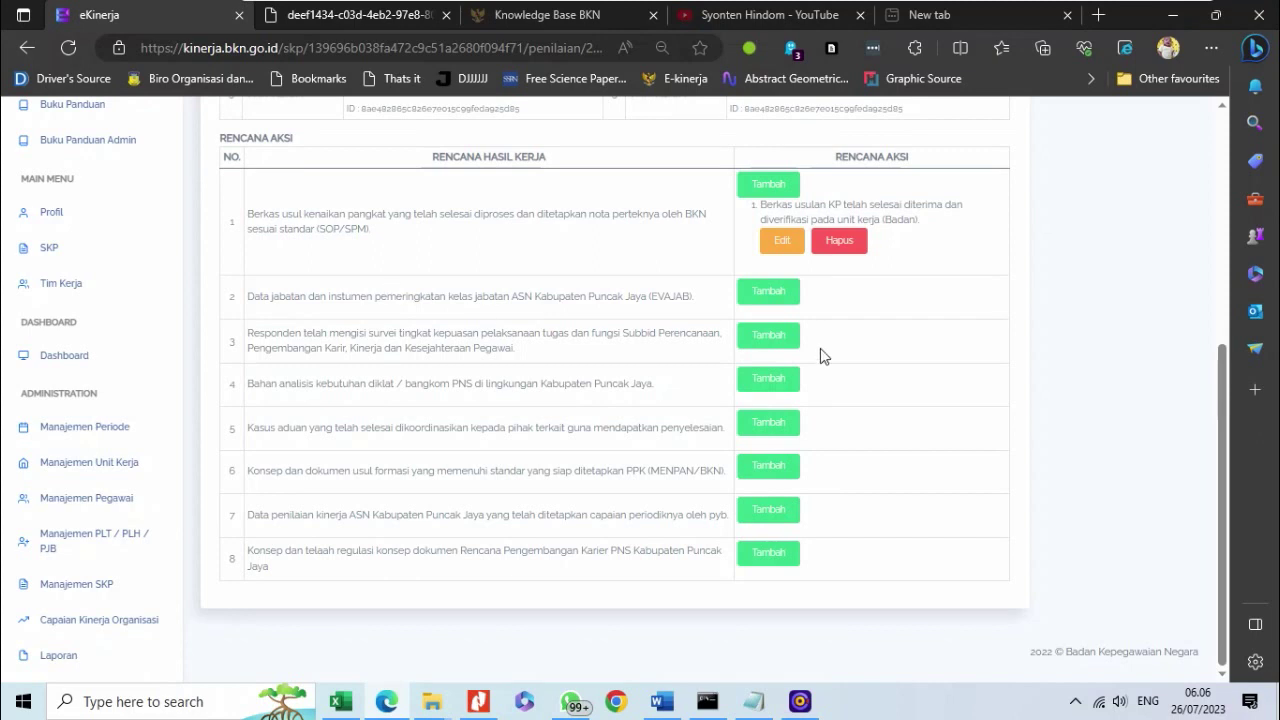
- Give row 2 (EVAJAB) the plan 'Data yang dibutuhkan dalam penyusunan EVAJAB telah tersedia.' and review the list
left_click(769, 293)
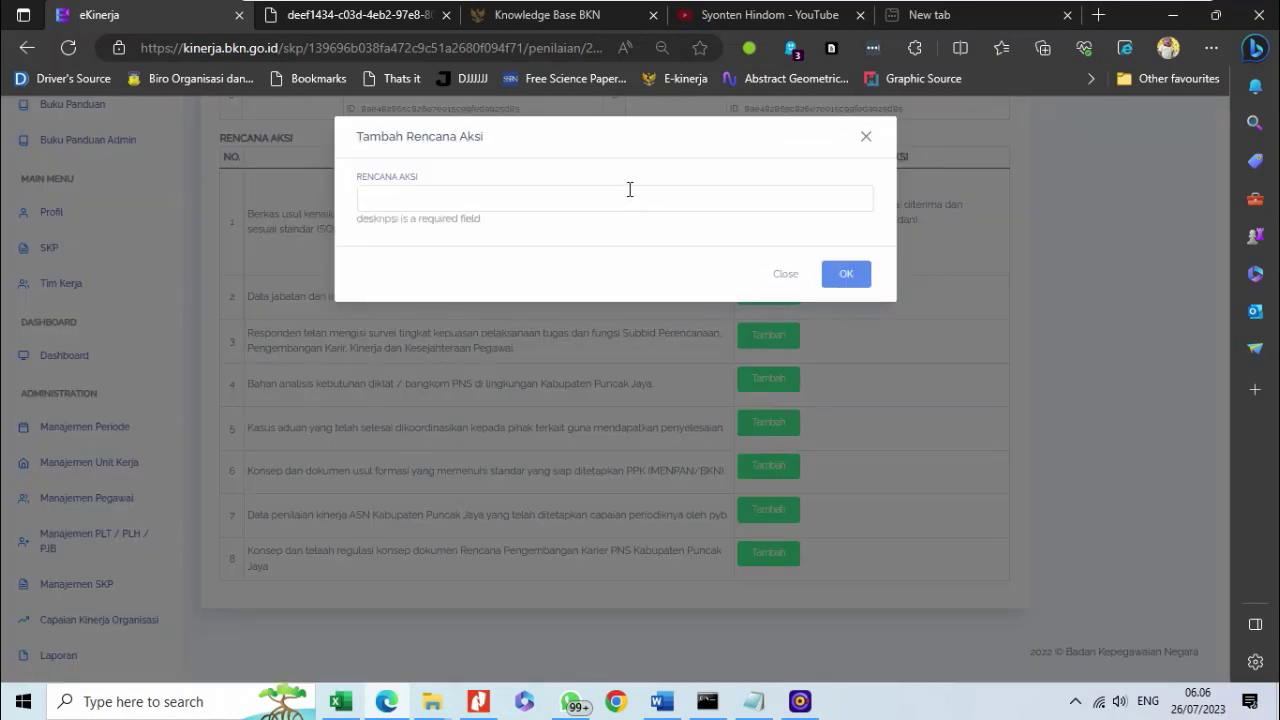
left_click(552, 201)
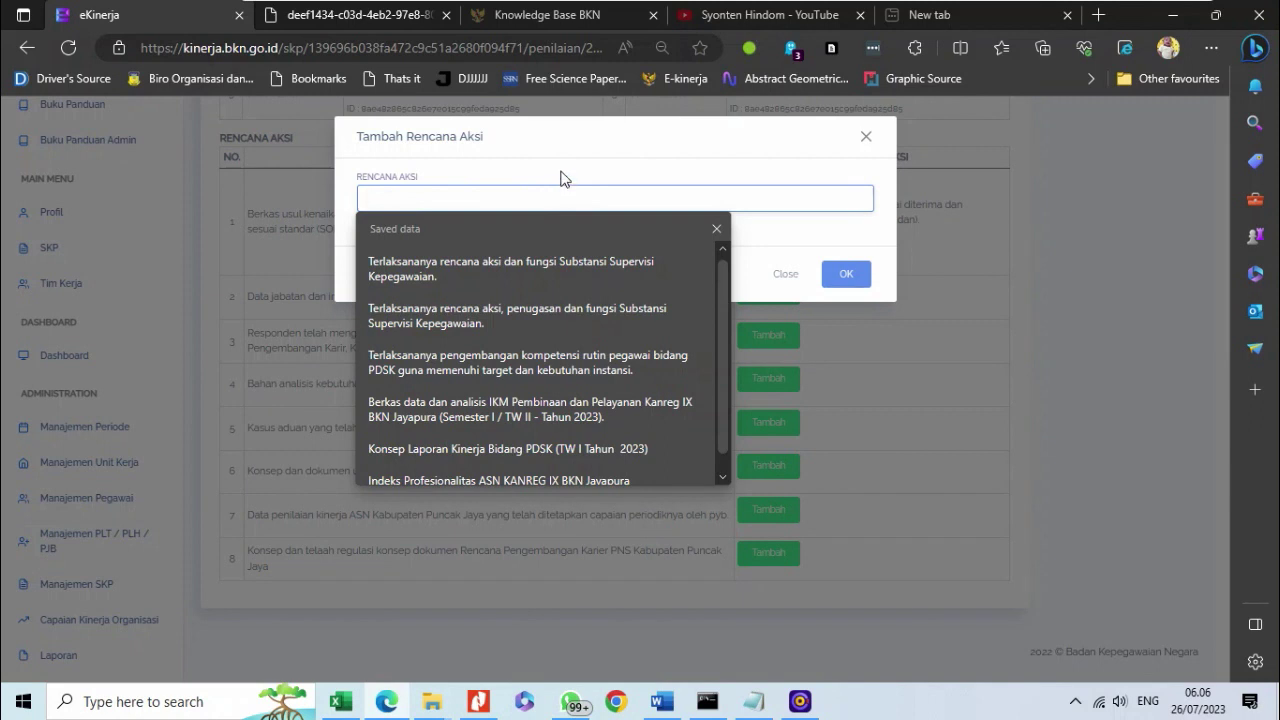
type("Data yang dibutuhkan dalam penyusunan EVAJAB telah tersedia")
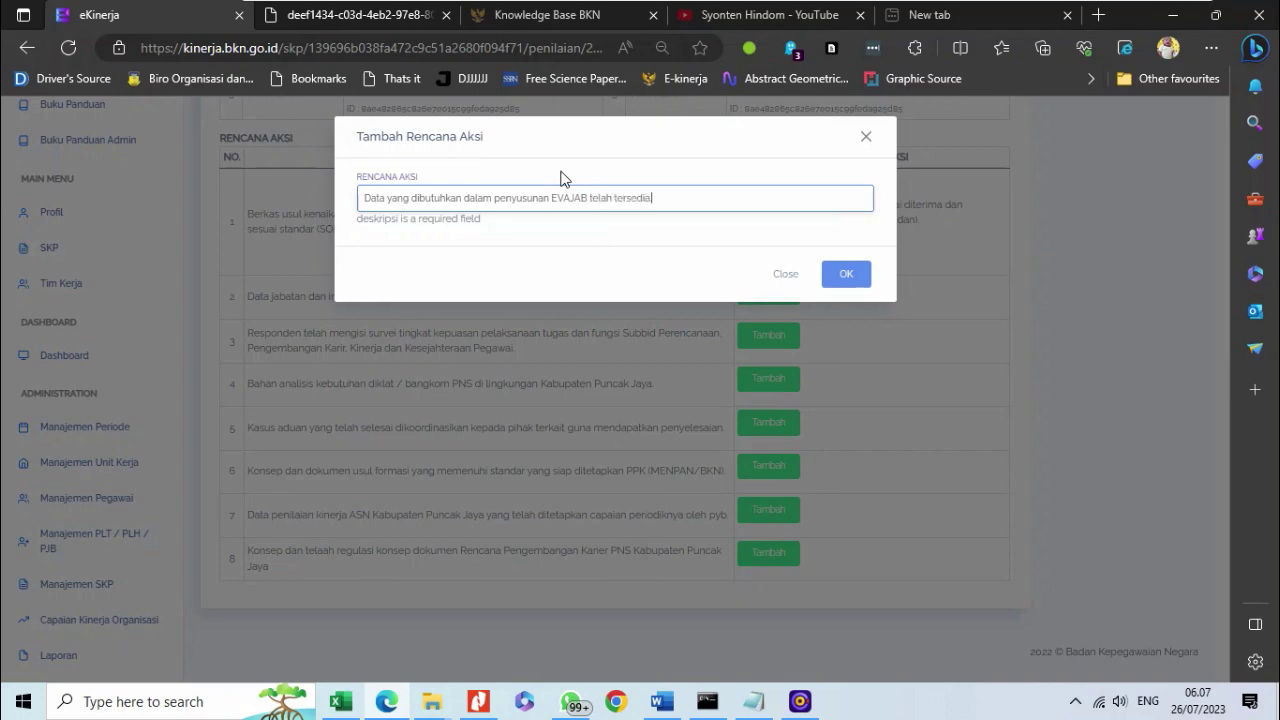
left_click(848, 275)
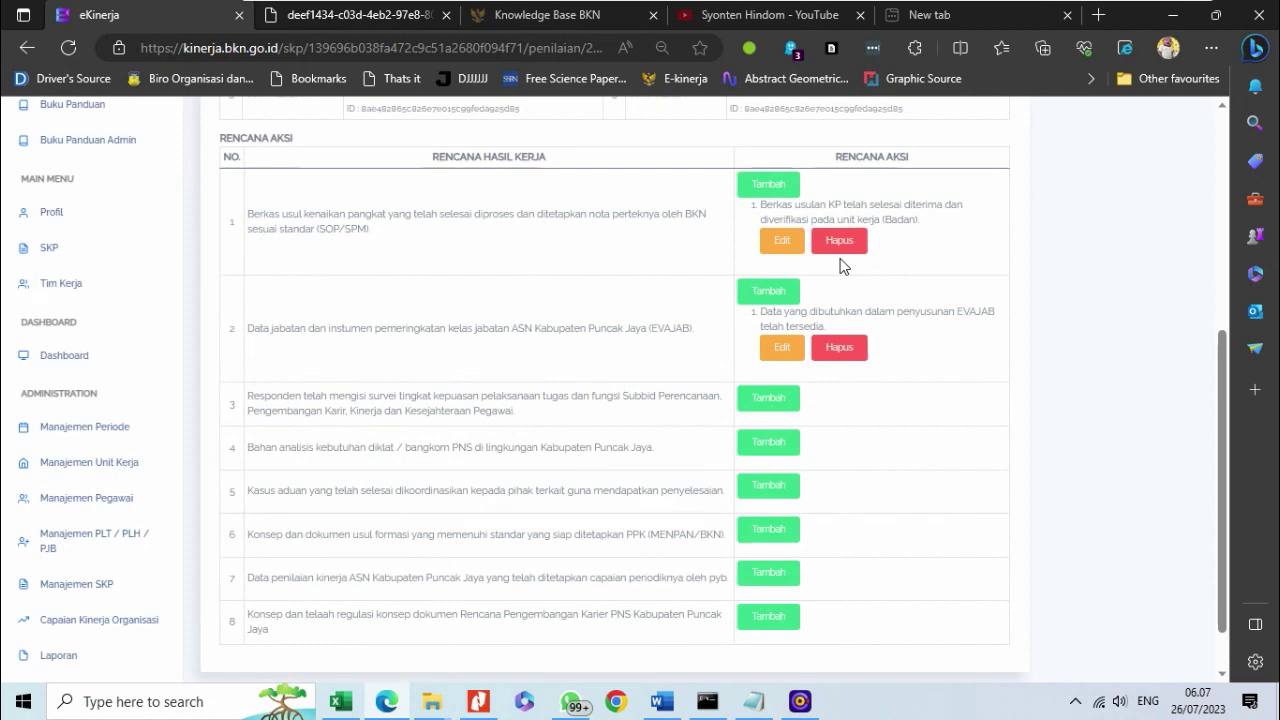
scroll(835, 330, "up", 5)
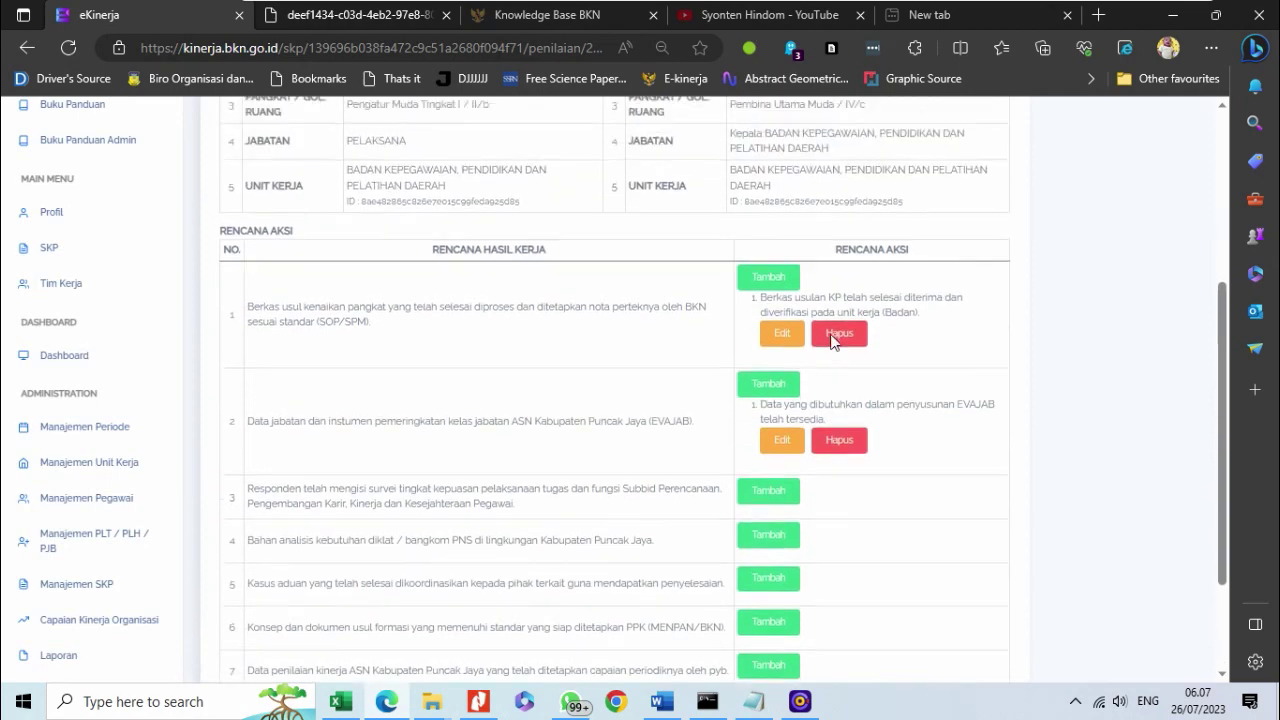
scroll(832, 342, "down", 3)
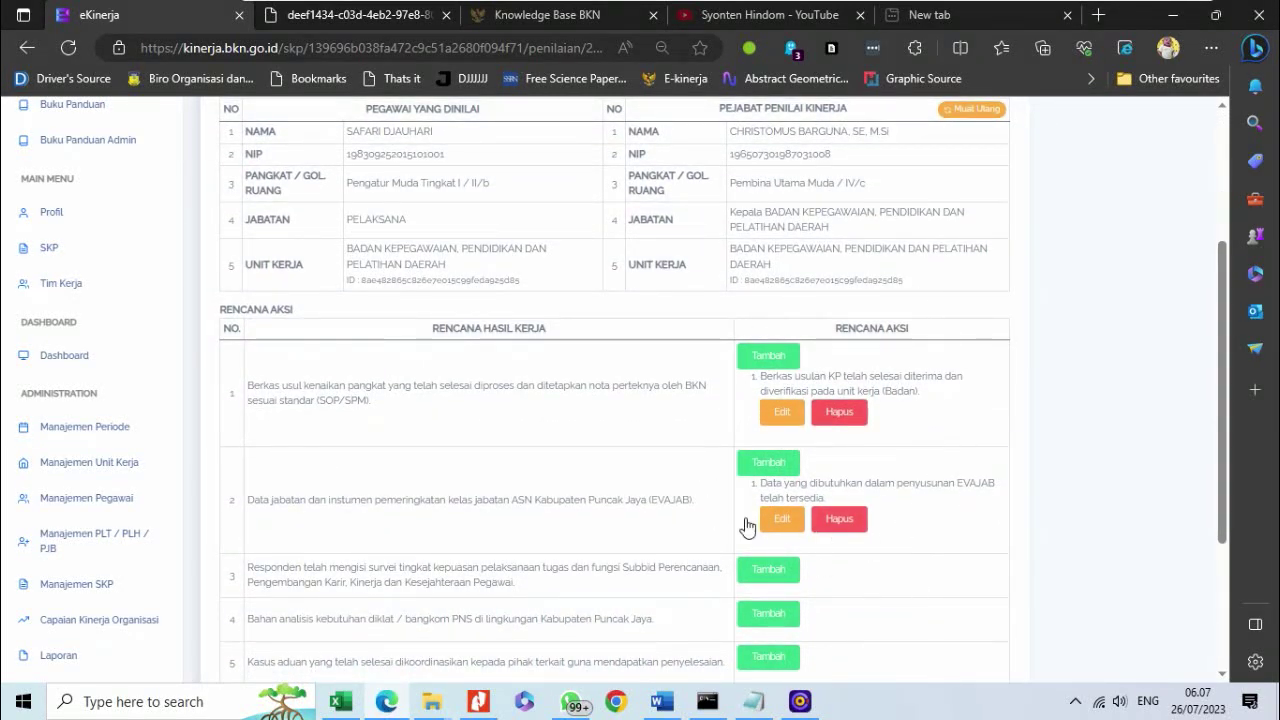
scroll(841, 318, "up", 1)
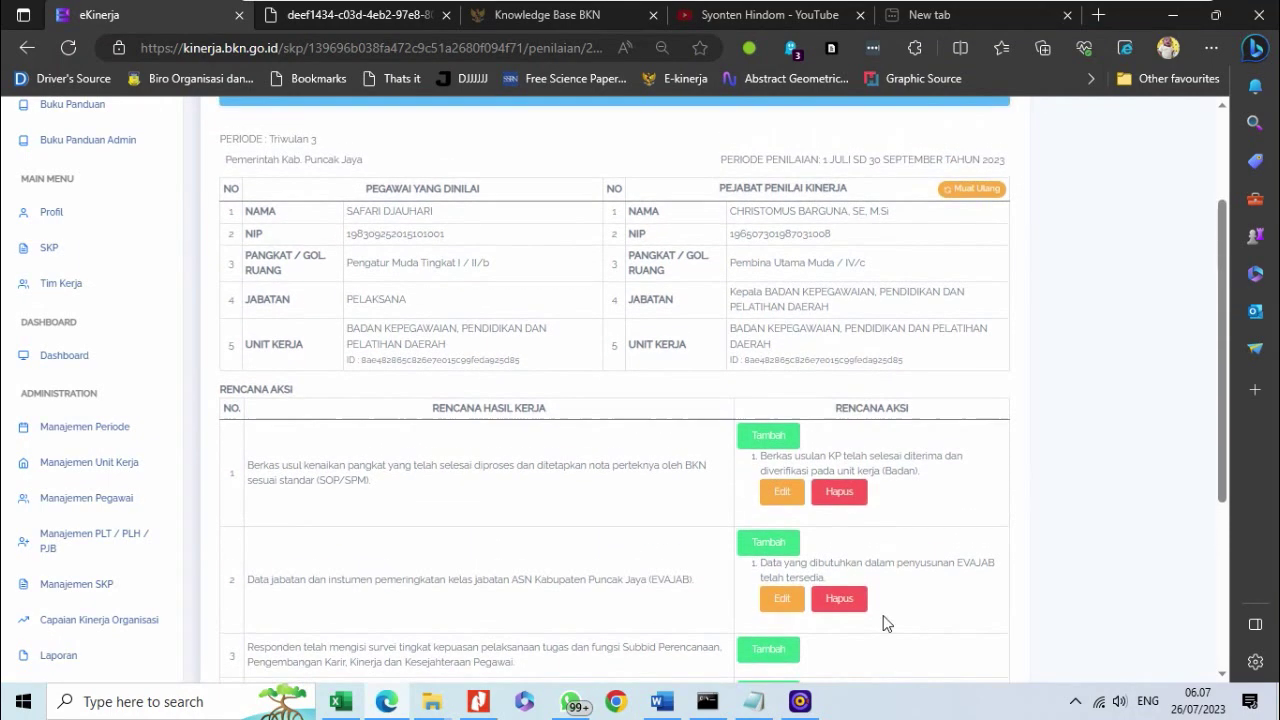
scroll(417, 380, "up", 3)
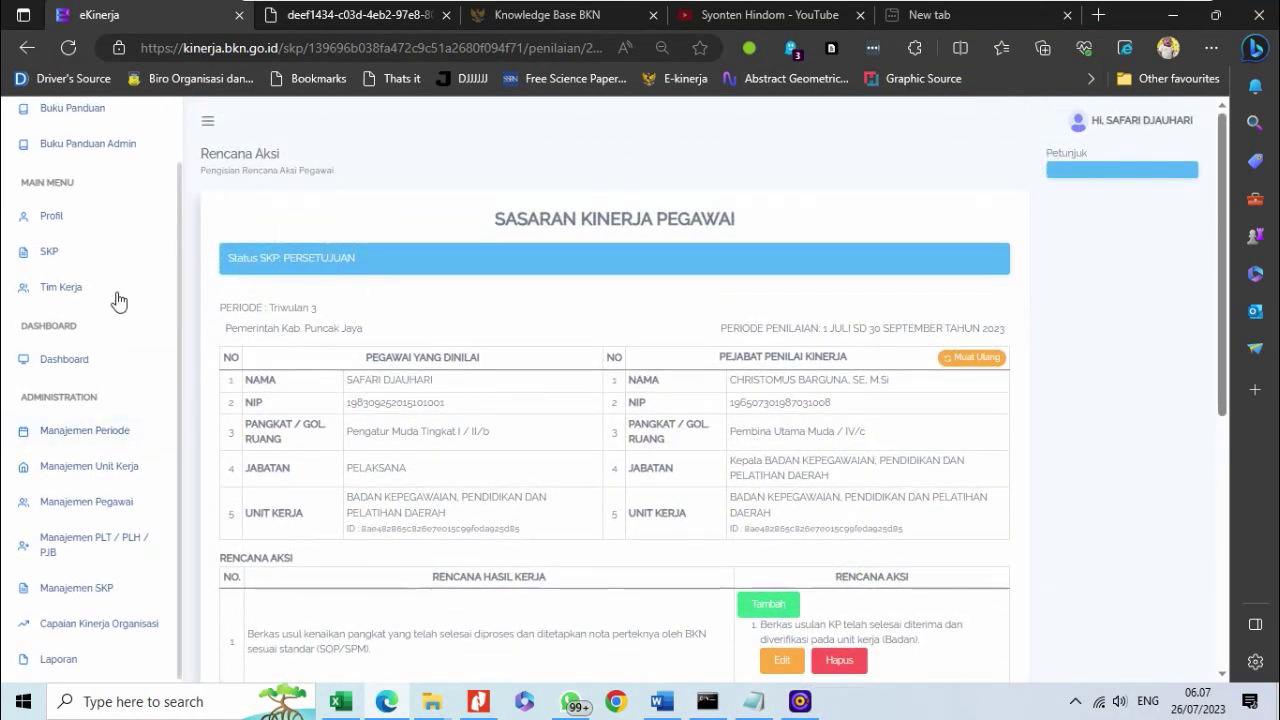
scroll(651, 586, "down", 4)
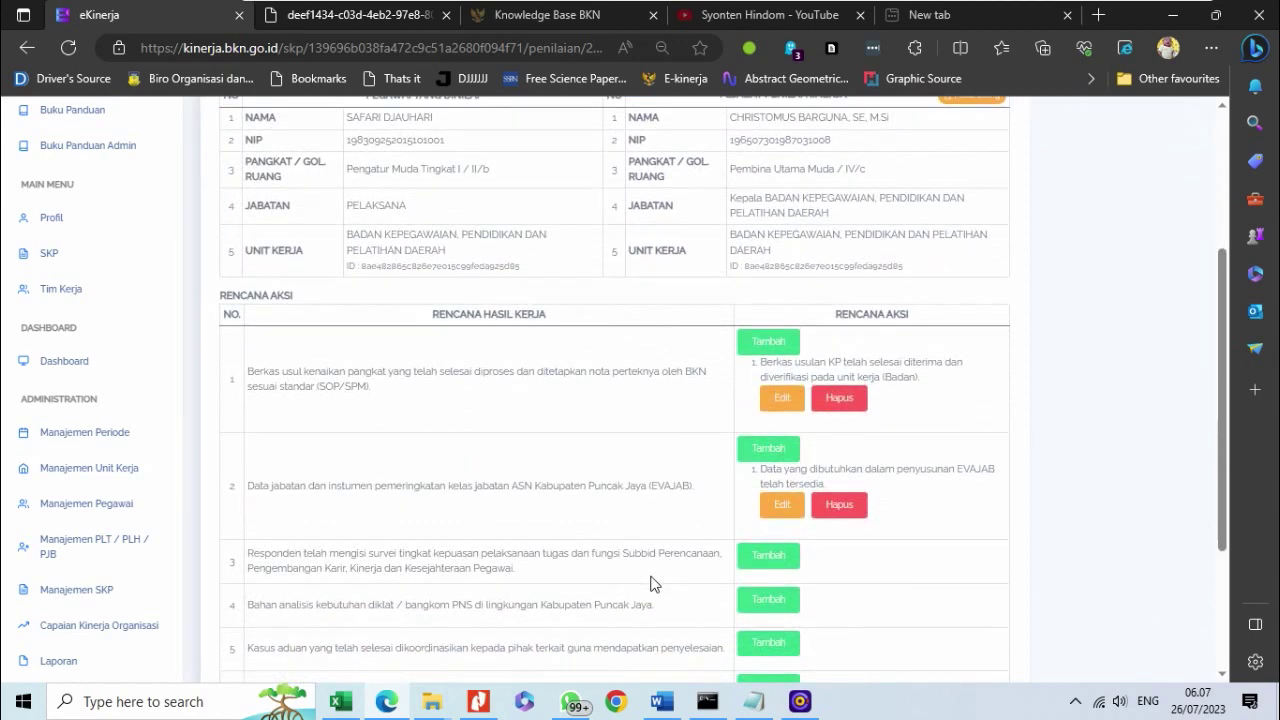
scroll(580, 335, "up", 4)
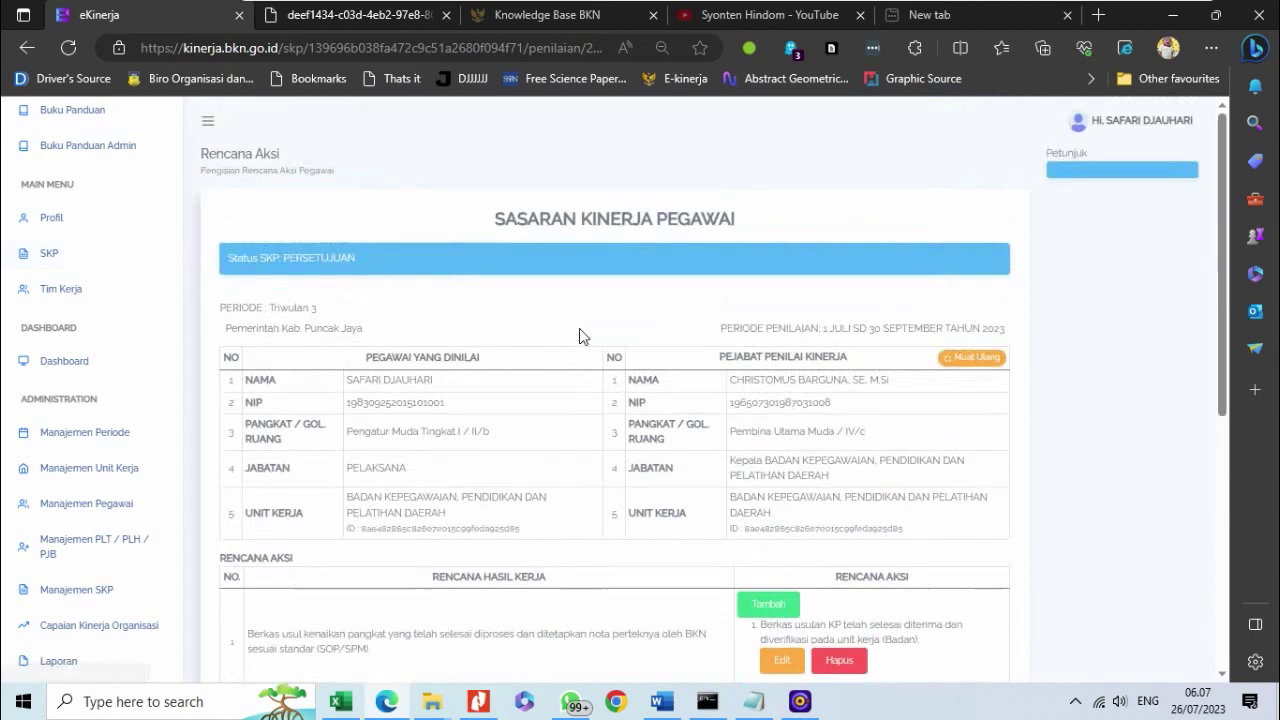
- Go back to the SKP's Penilaian page and open Triwulan 3's 'Pengisian Bukti Dukung dan Lihat Hasil'
left_click(96, 252)
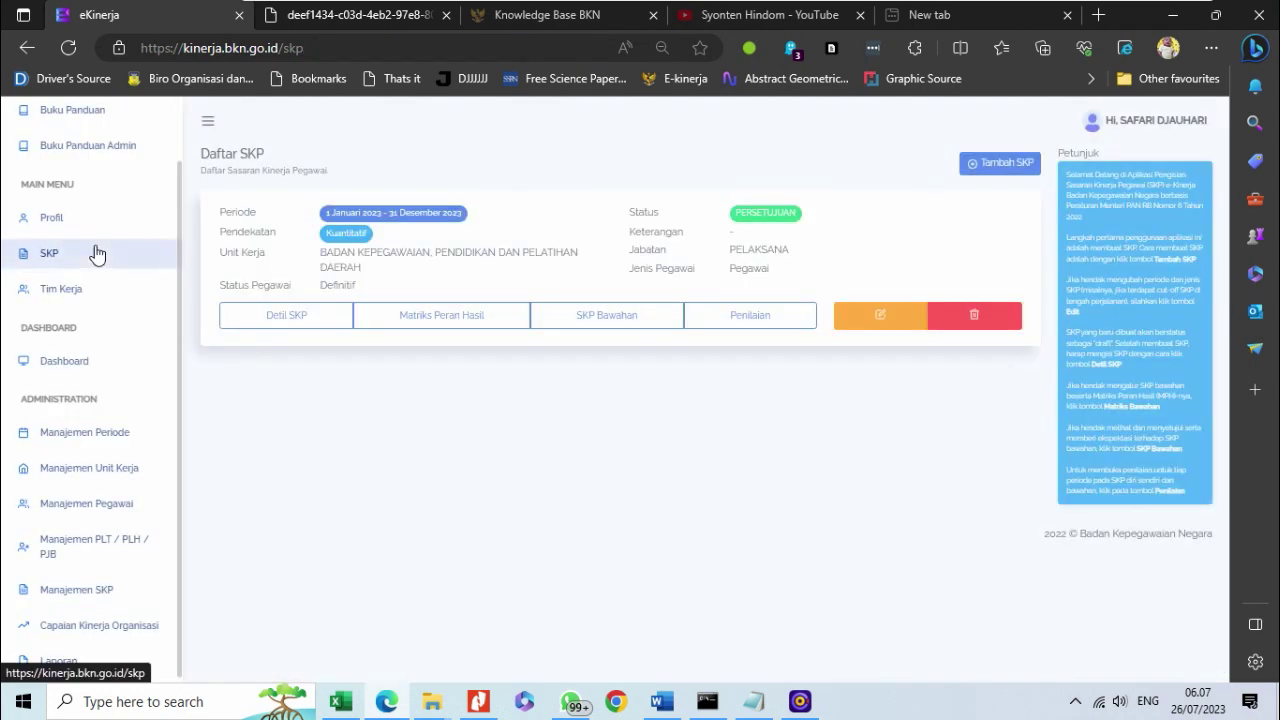
left_click(745, 314)
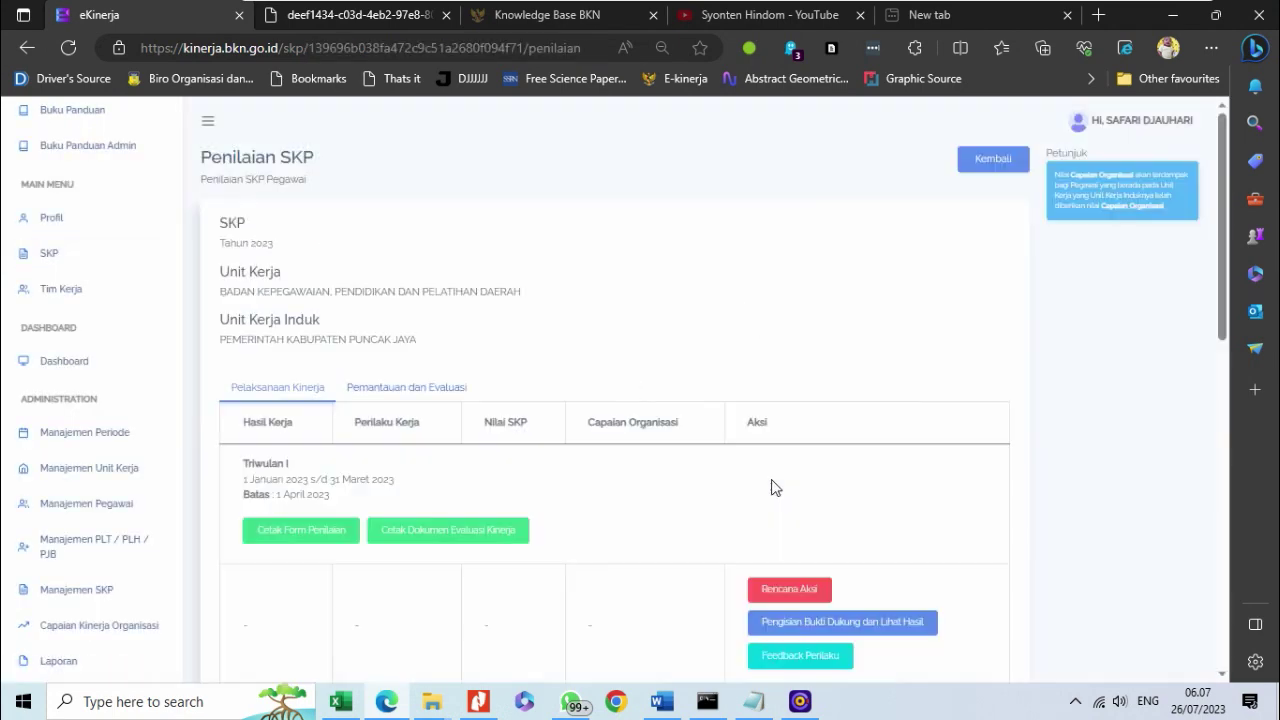
scroll(770, 487, "down", 1)
scroll(770, 487, "down", 8)
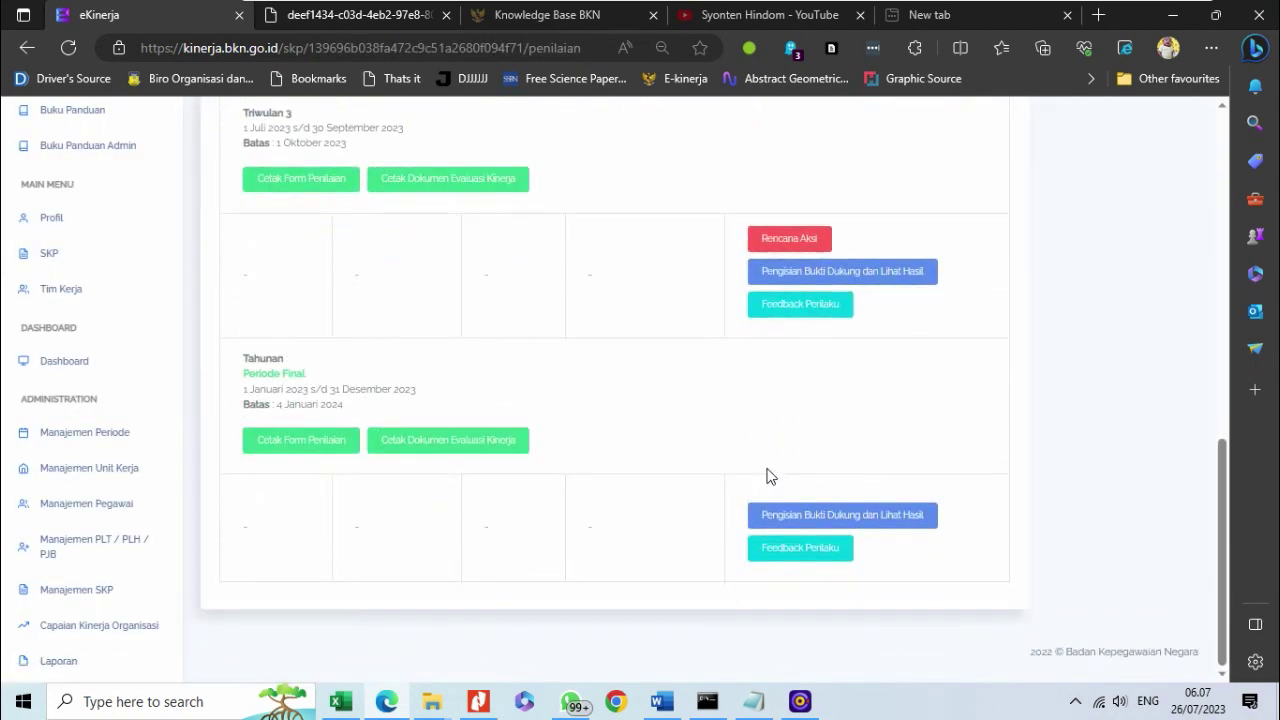
scroll(768, 477, "up", 3)
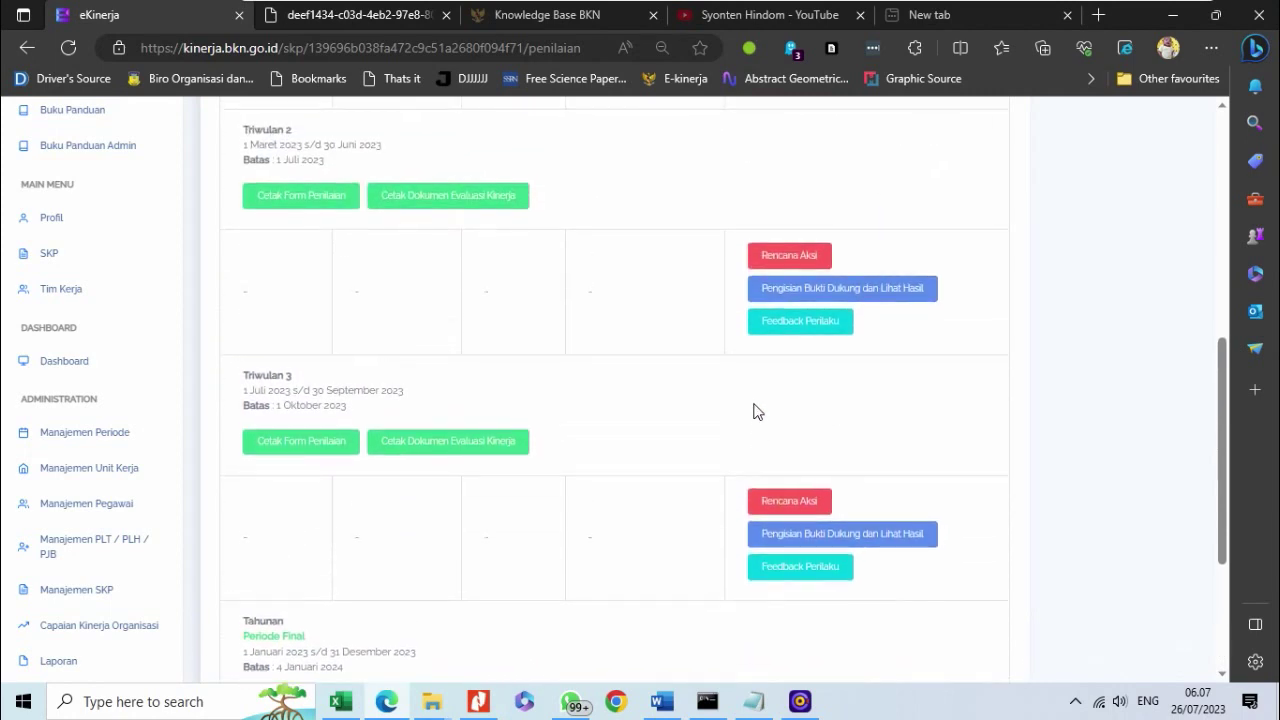
left_click(797, 545)
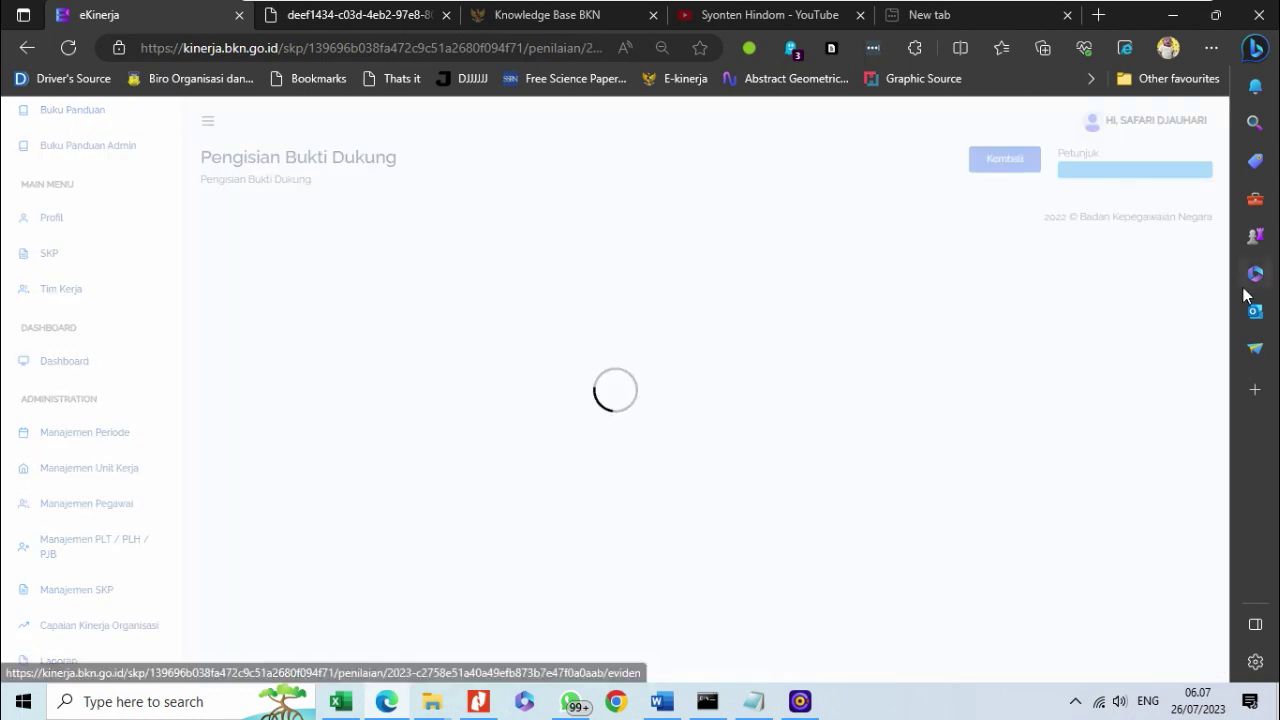
scroll(884, 483, "down", 5)
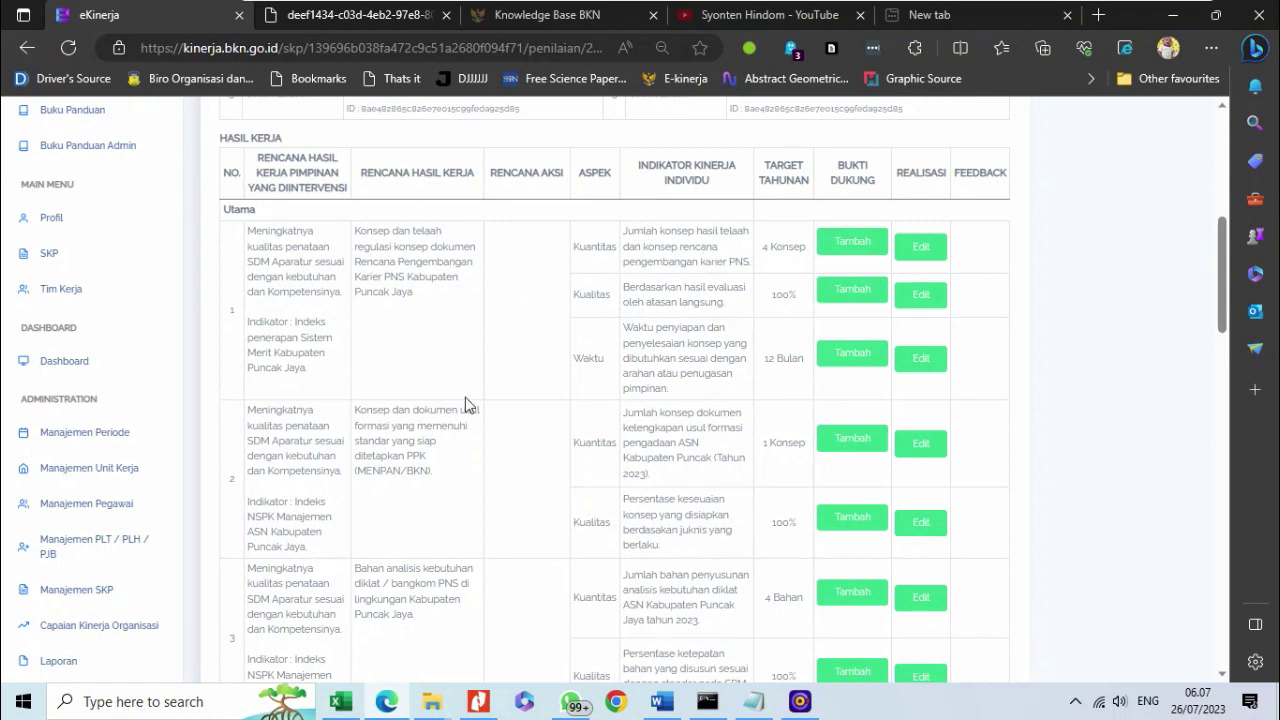
scroll(465, 399, "down", 2)
scroll(465, 399, "up", 3)
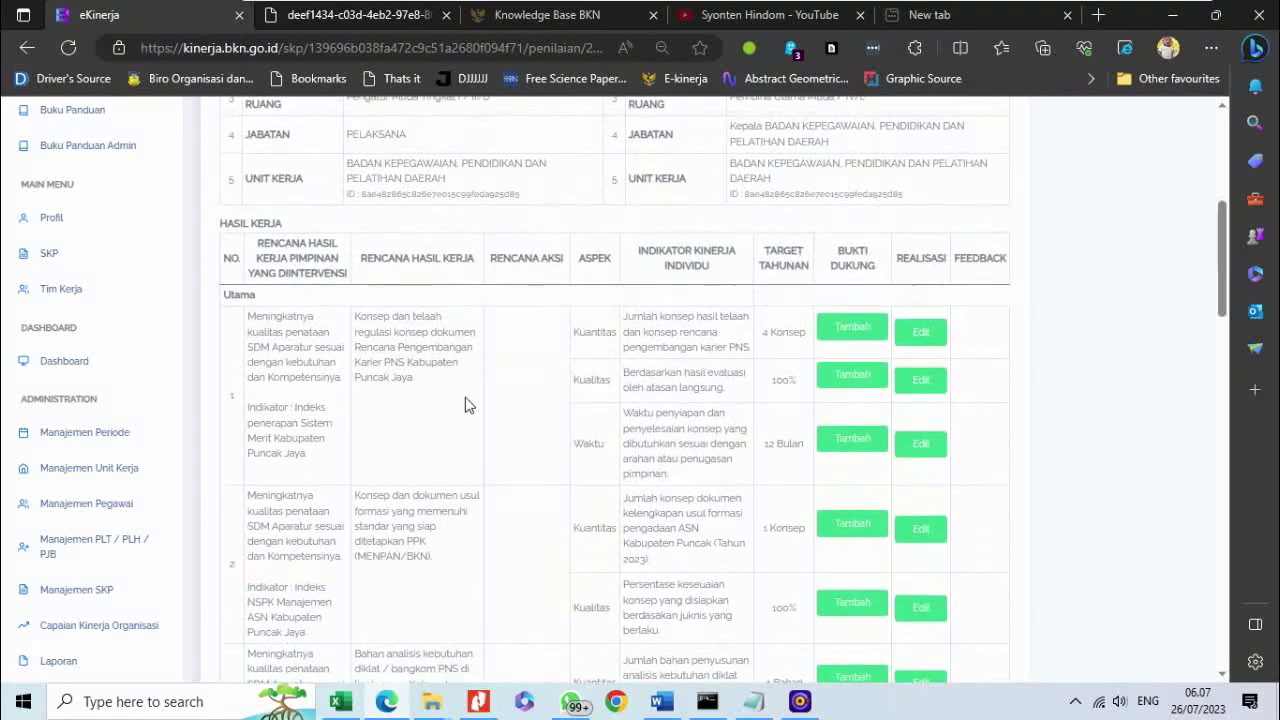
scroll(465, 405, "down", 5)
scroll(465, 405, "up", 5)
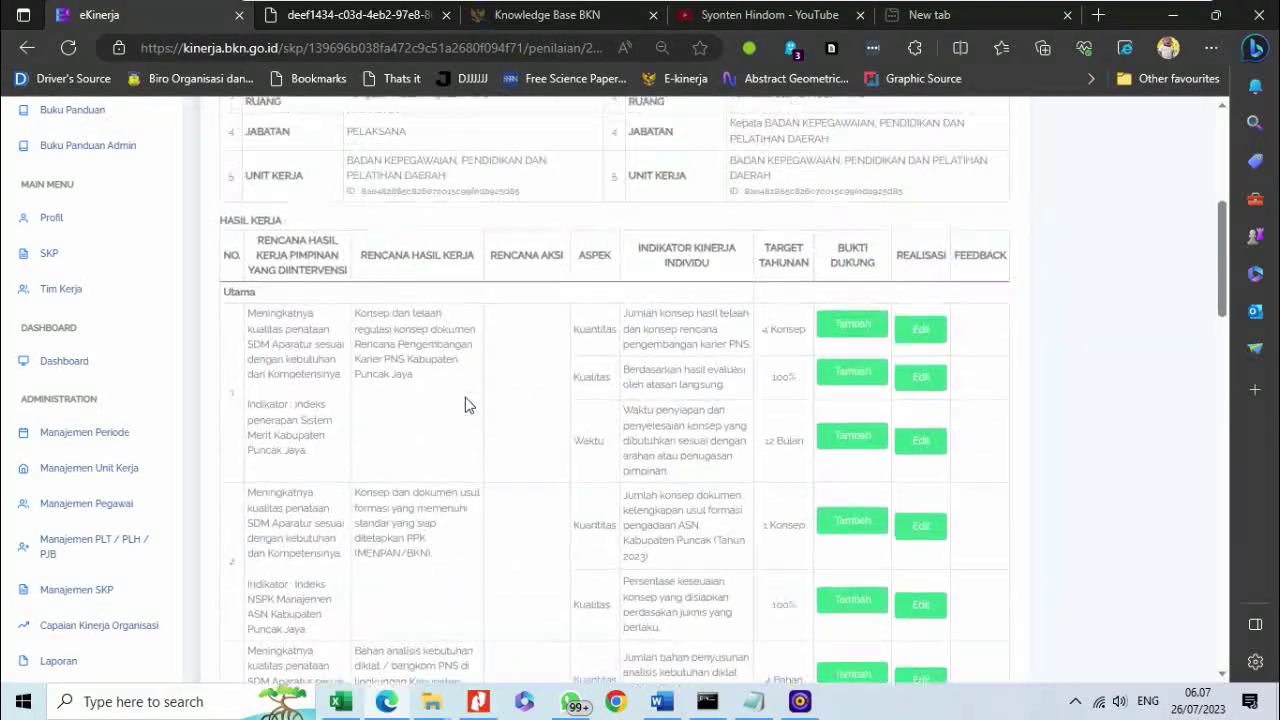
scroll(465, 405, "up", 5)
scroll(465, 403, "down", 5)
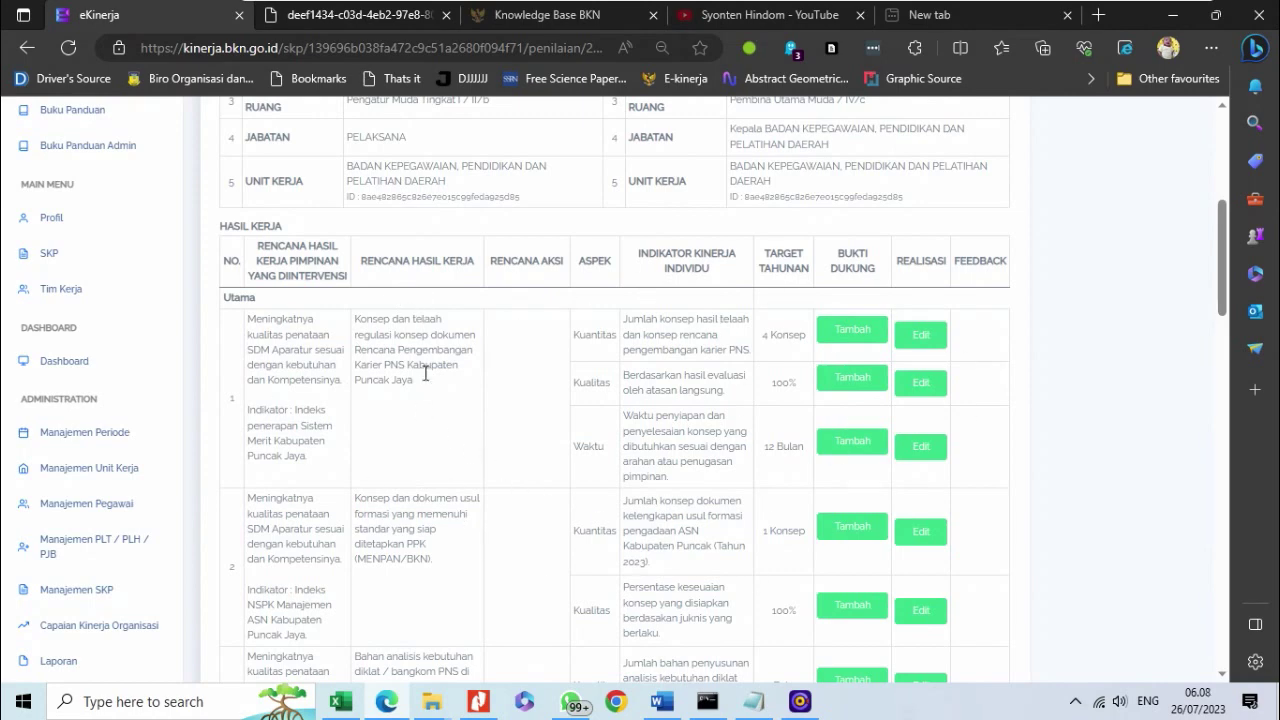
scroll(423, 391, "down", 1)
scroll(409, 443, "down", 2)
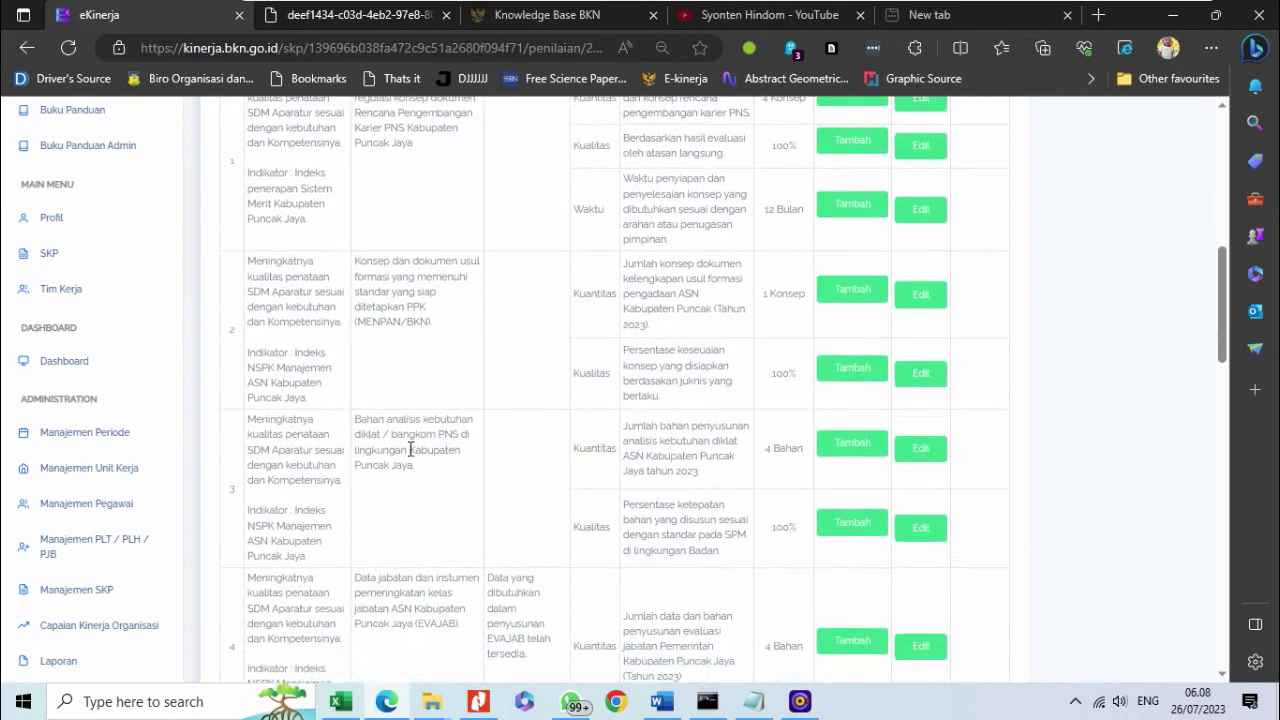
scroll(505, 518, "up", 4)
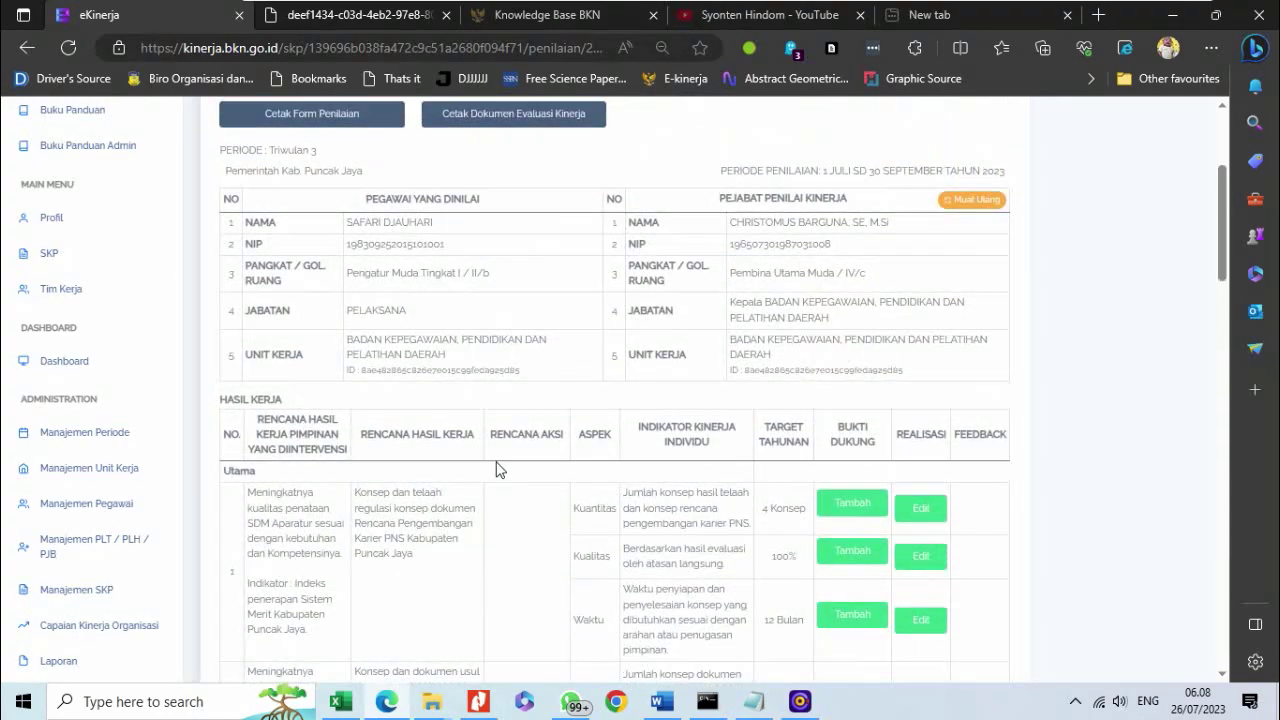
scroll(531, 351, "down", 2)
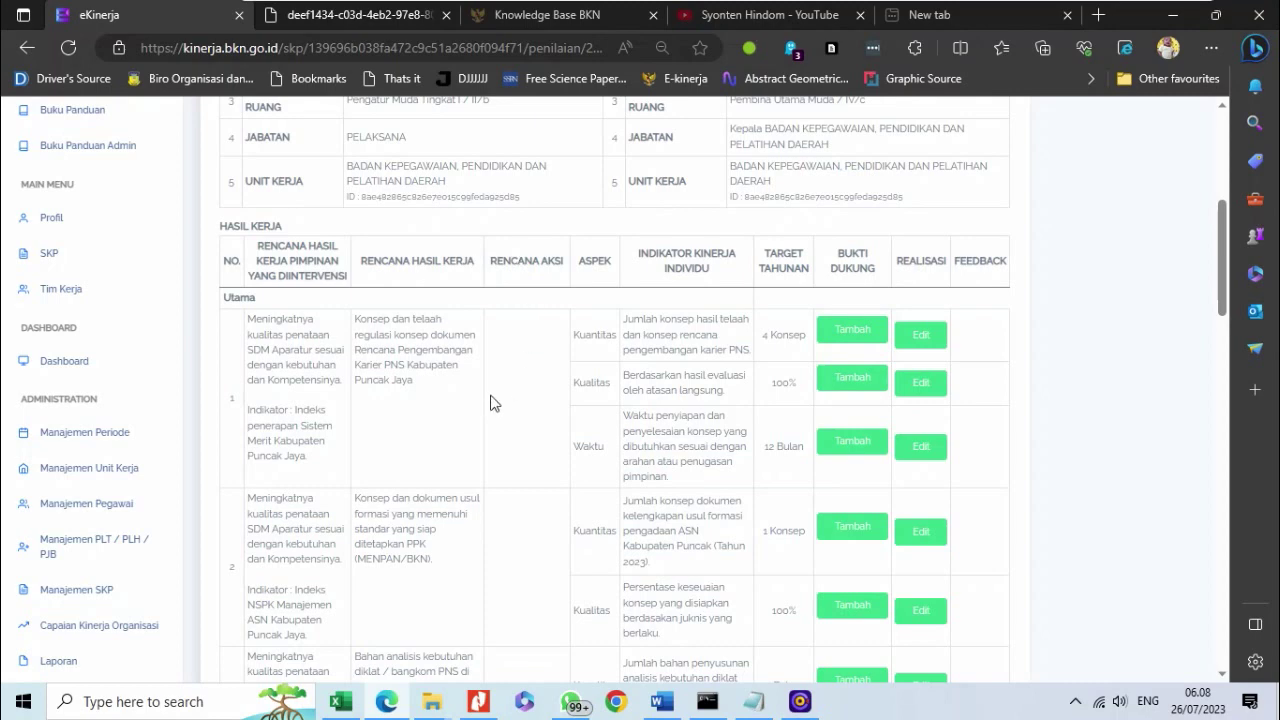
scroll(490, 403, "down", 5)
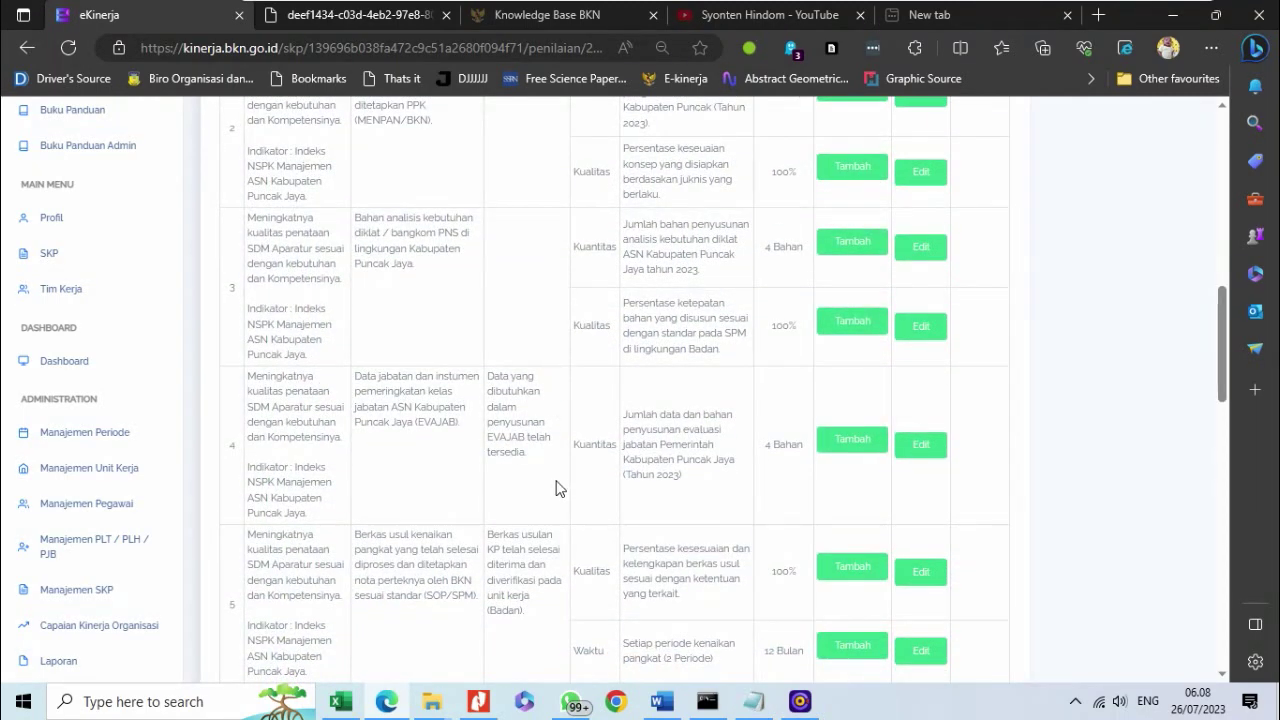
scroll(497, 442, "up", 3)
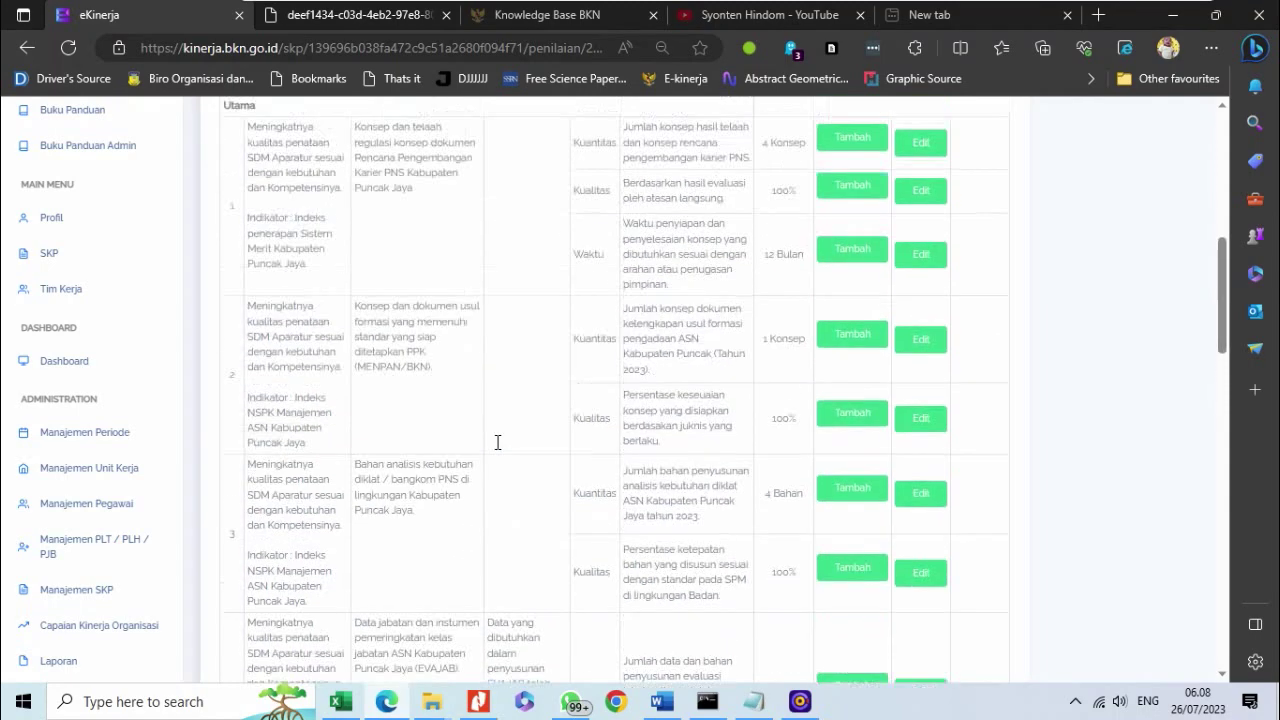
scroll(497, 442, "down", 3)
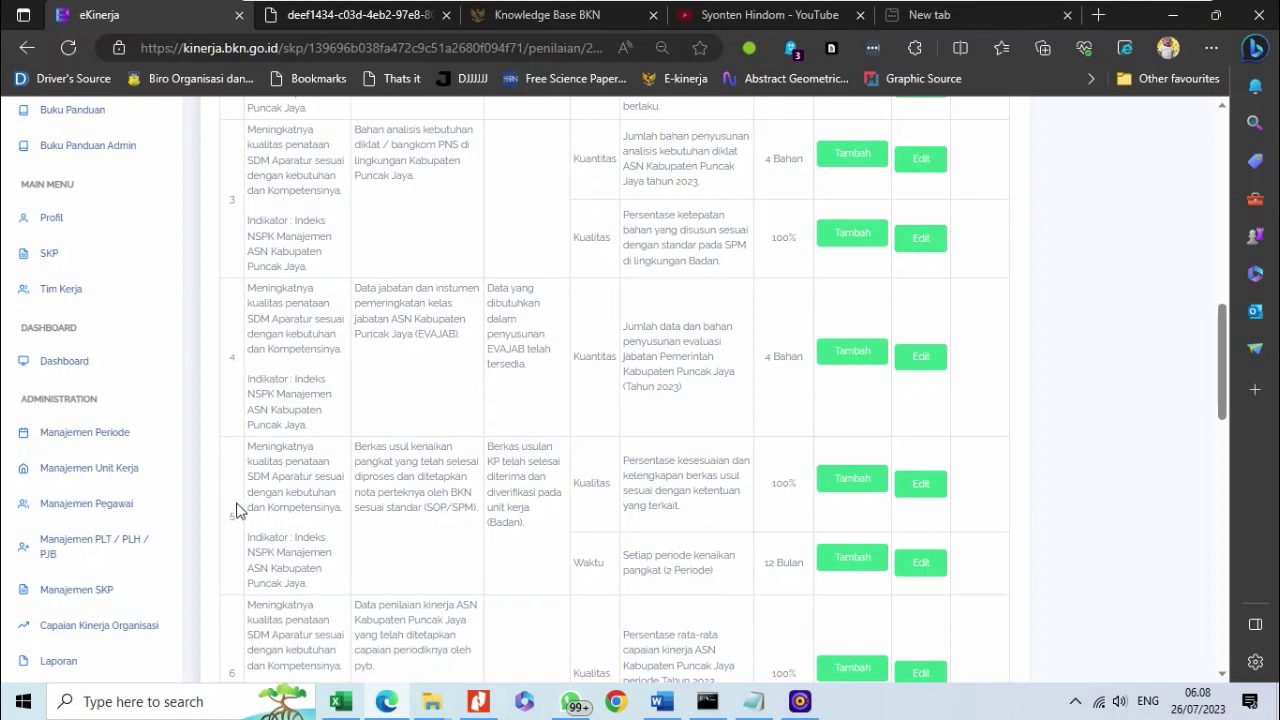
scroll(490, 396, "up", 1)
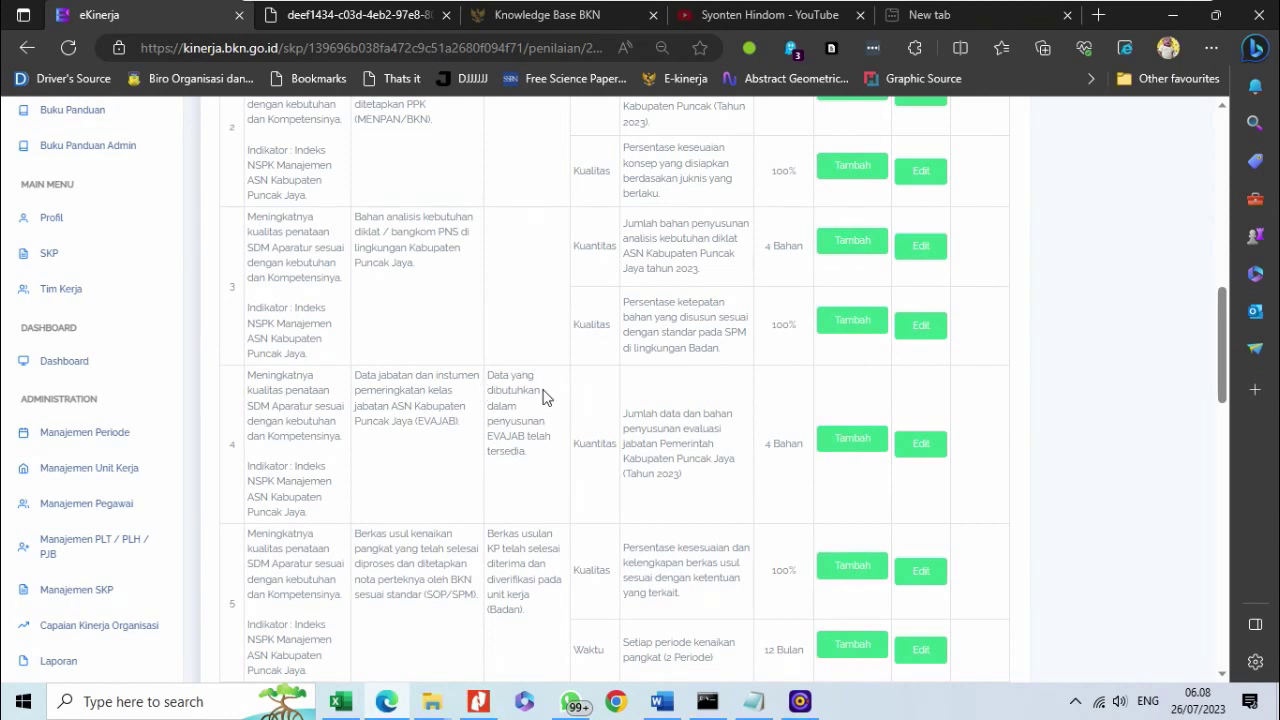
scroll(475, 548, "down", 1)
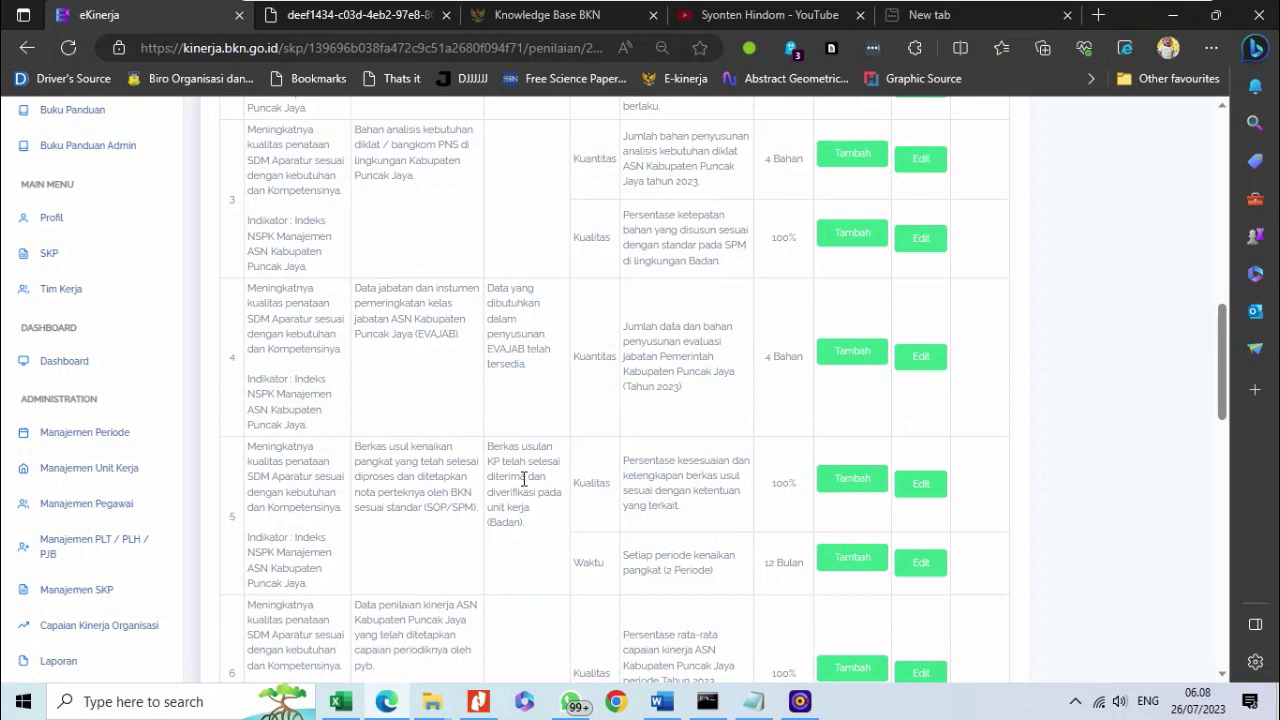
mouse_move(712, 4)
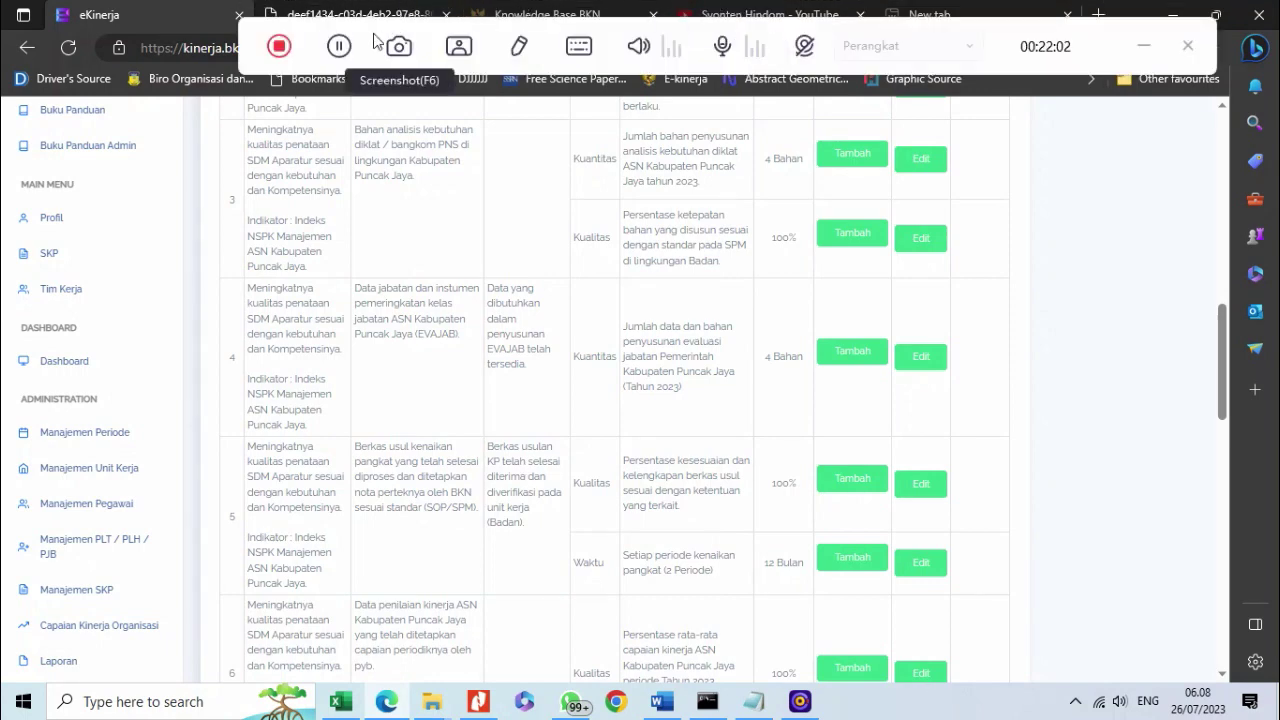
- In Data Base Pembinaan on Google Drive, add a folder named 'Eviden SKP TW III - Tahun 2023'
left_click(340, 48)
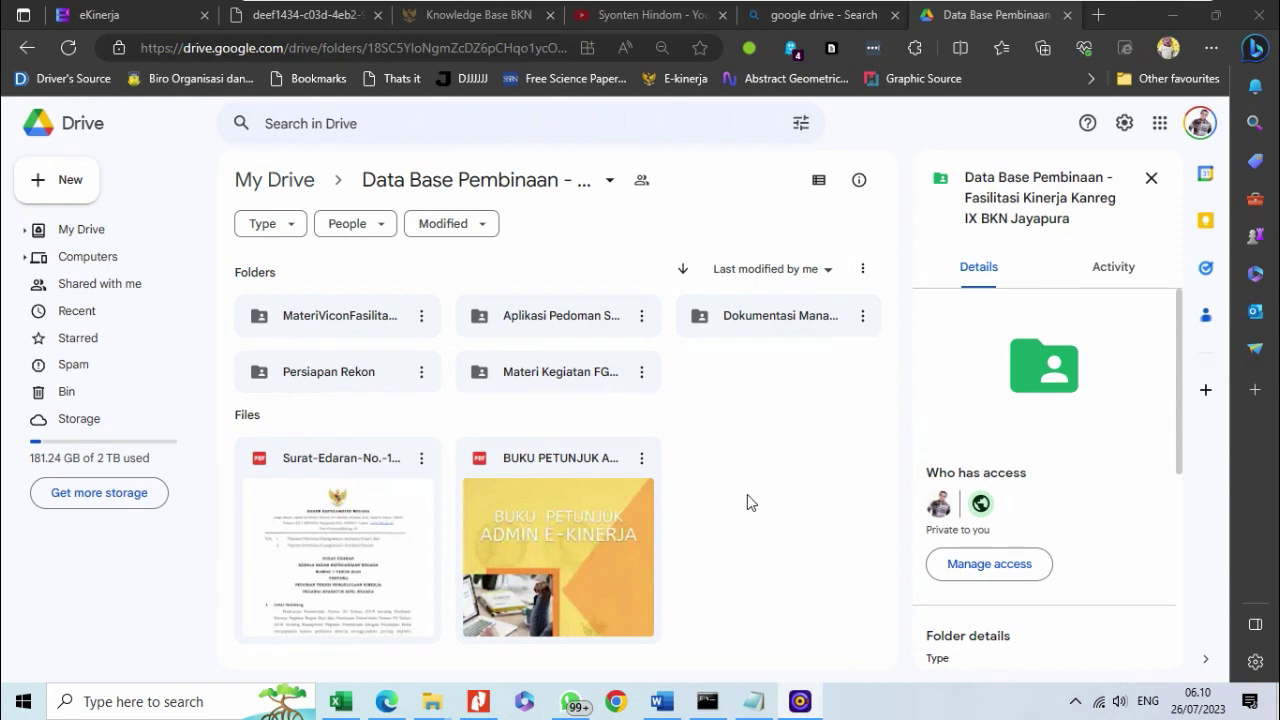
right_click(712, 376)
key("Escape")
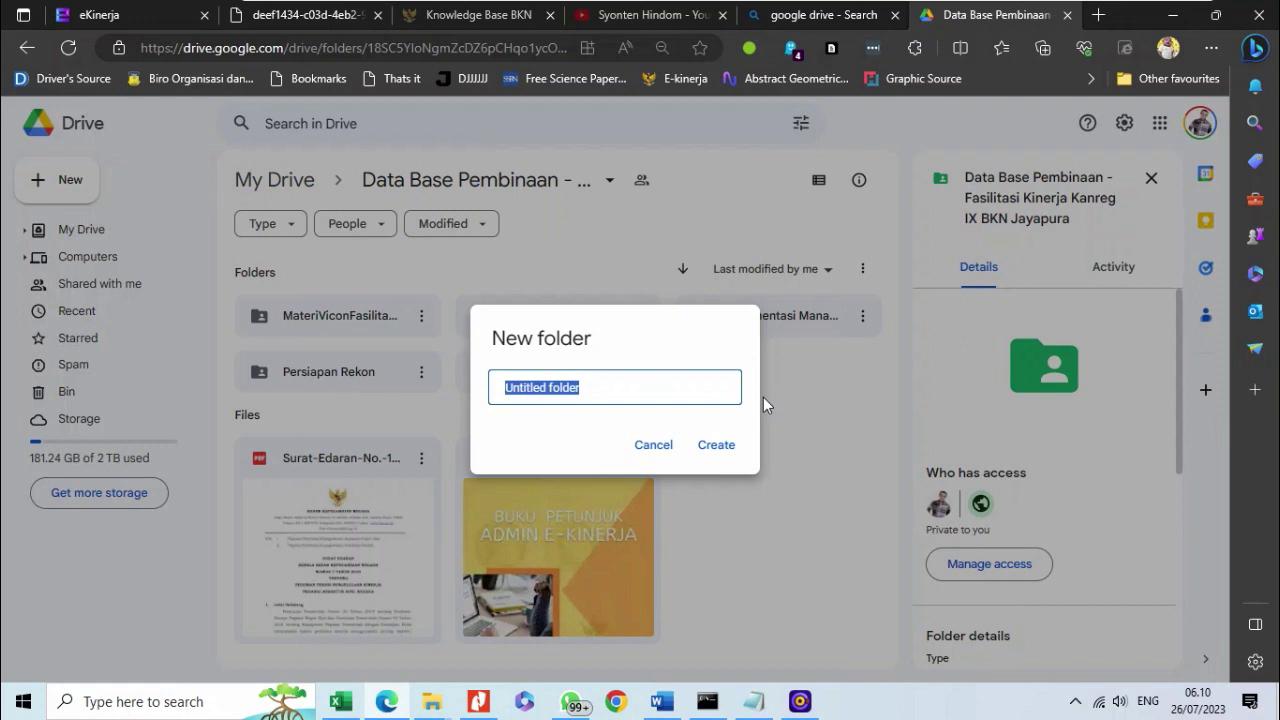
type("Eviden S")
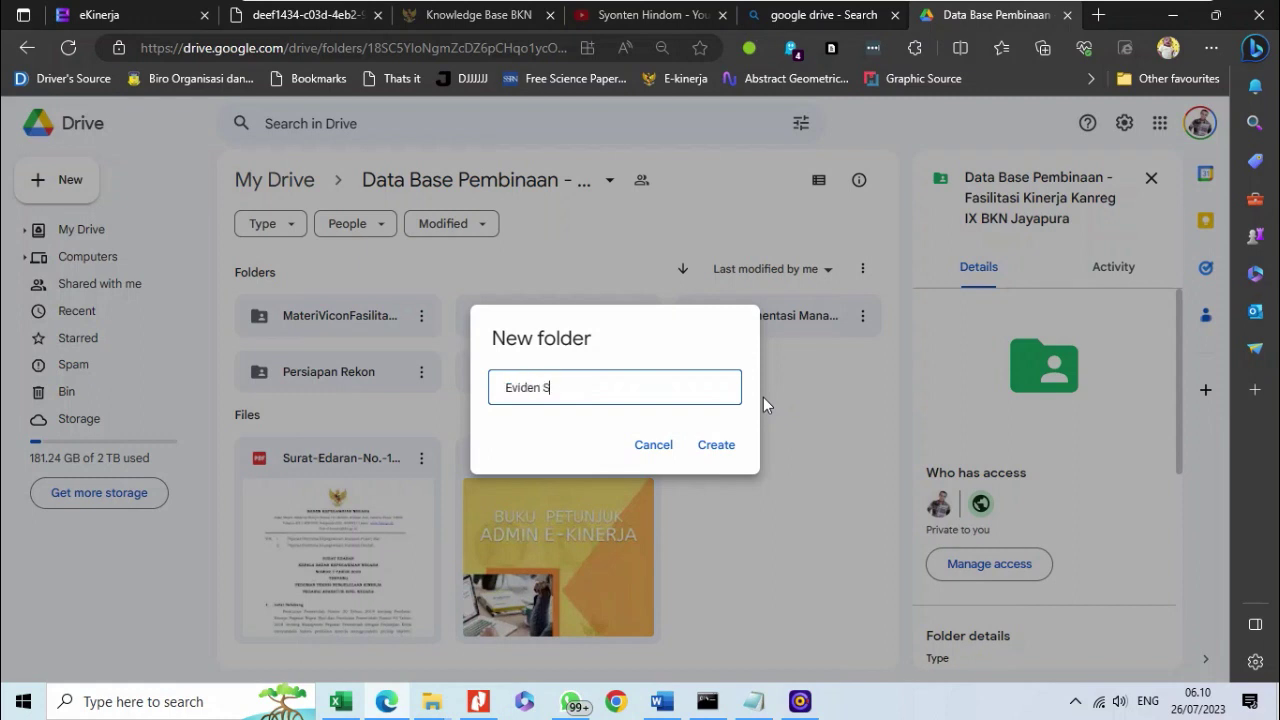
type("KP TW III - Tahun 2023")
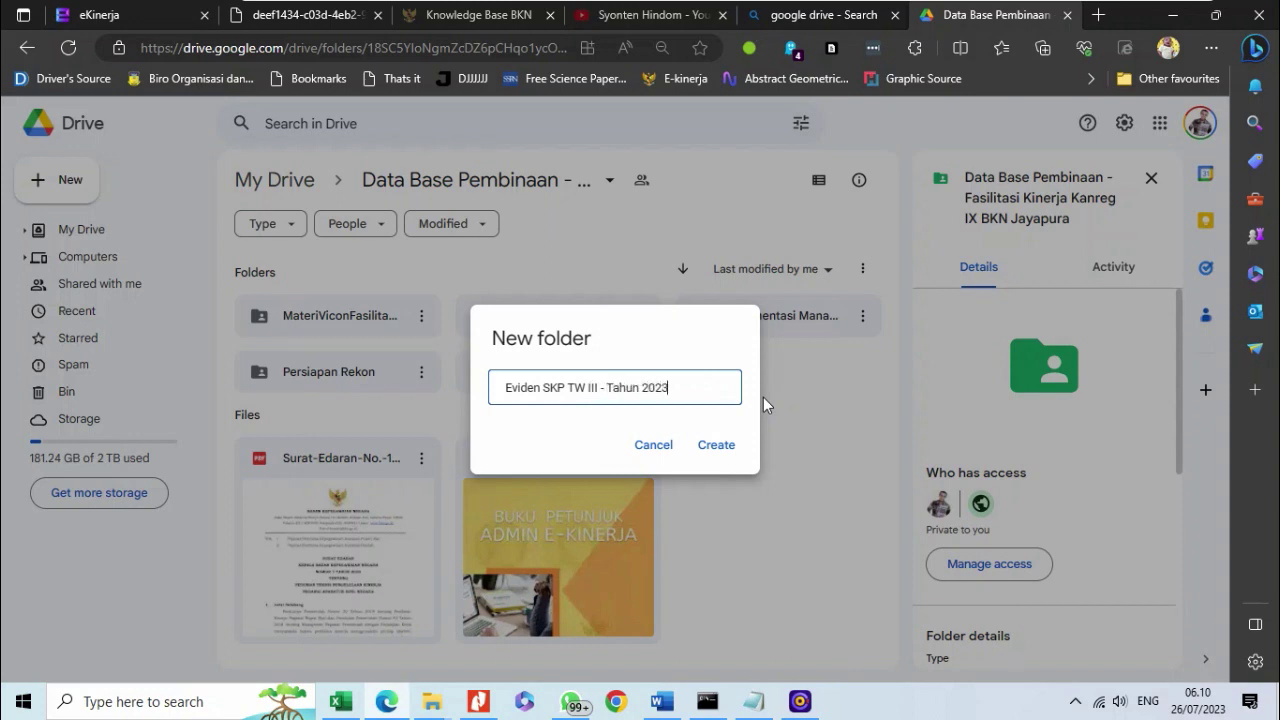
key("Return")
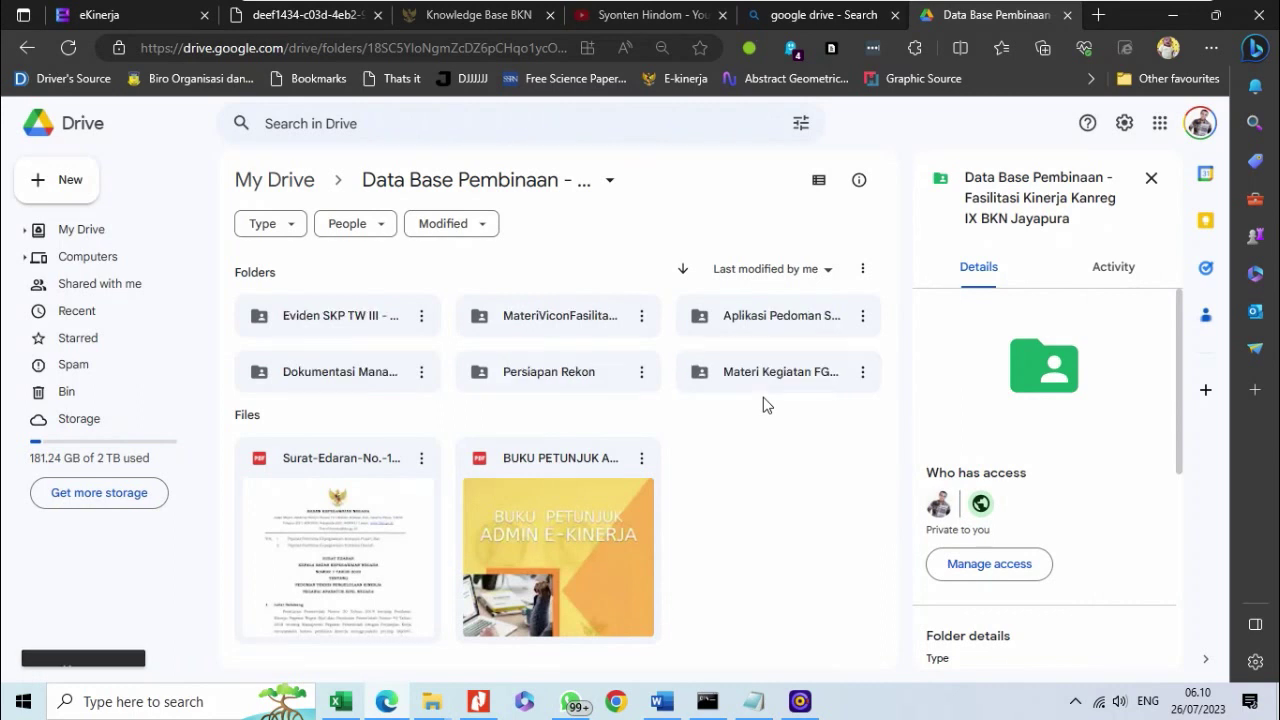
- Look inside the new Eviden SKP TW III folder, then copy its link
double_click(356, 316)
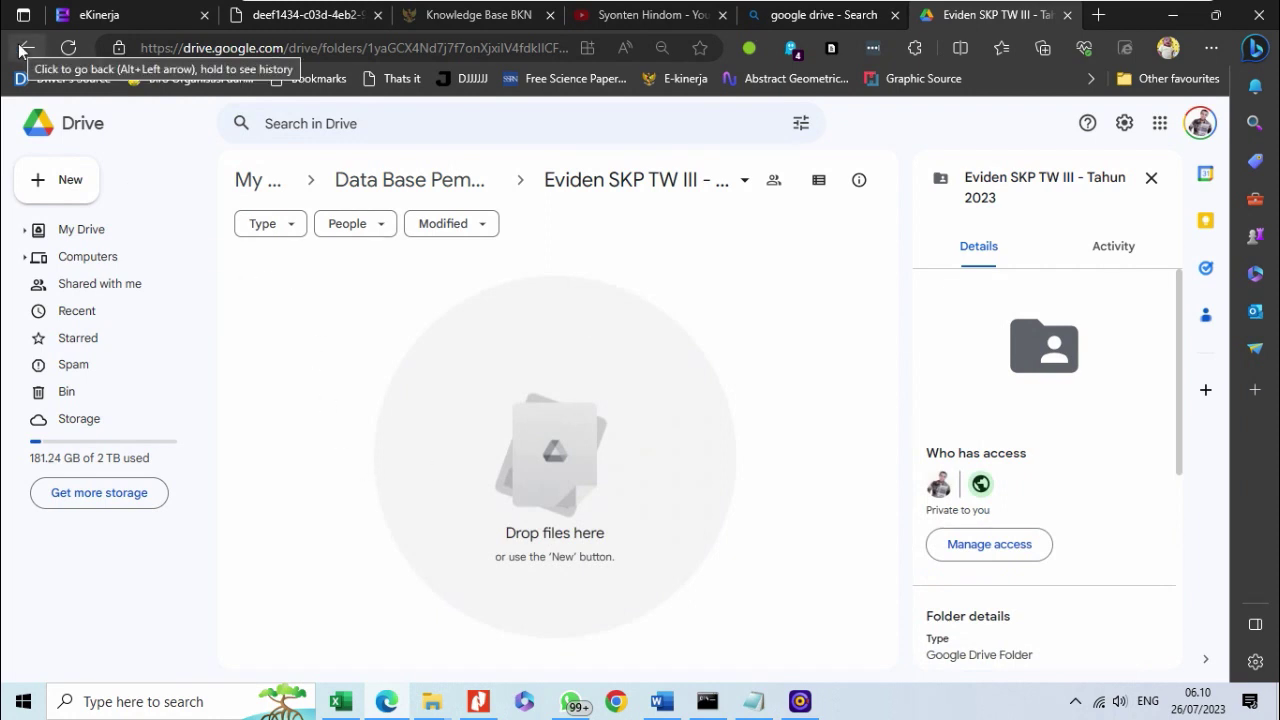
left_click(412, 196)
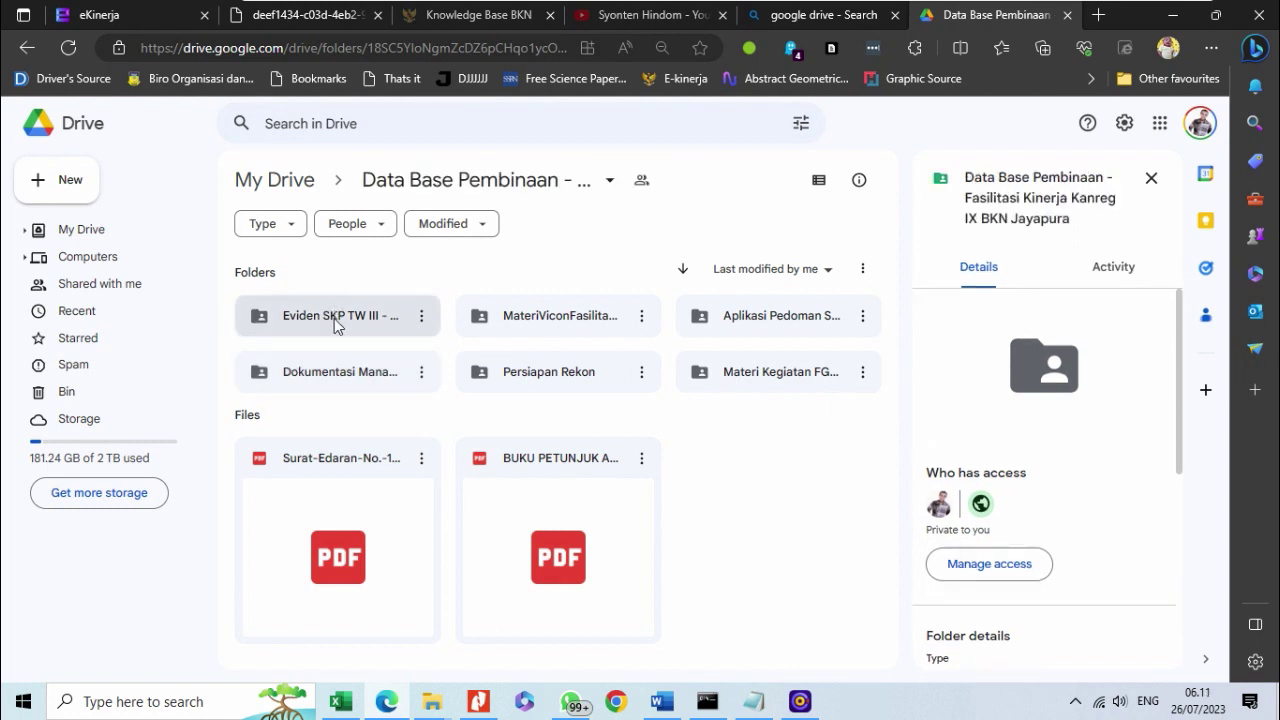
right_click(383, 320)
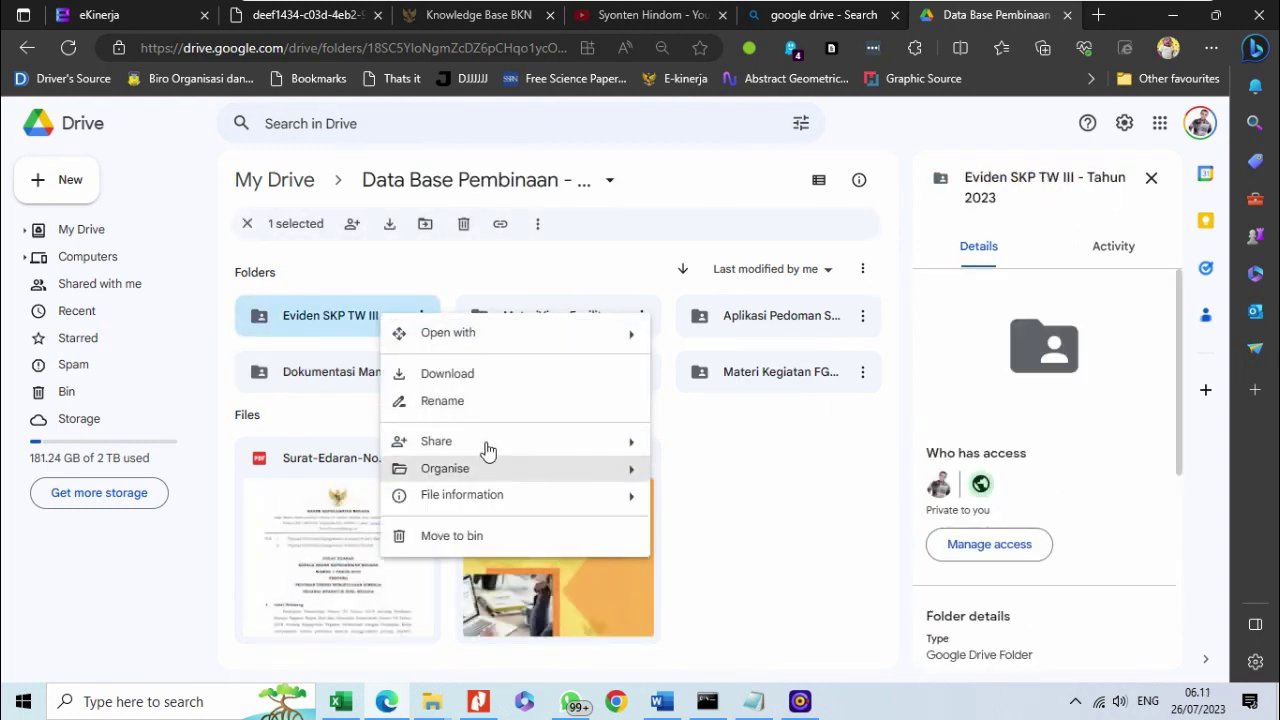
mouse_move(425, 440)
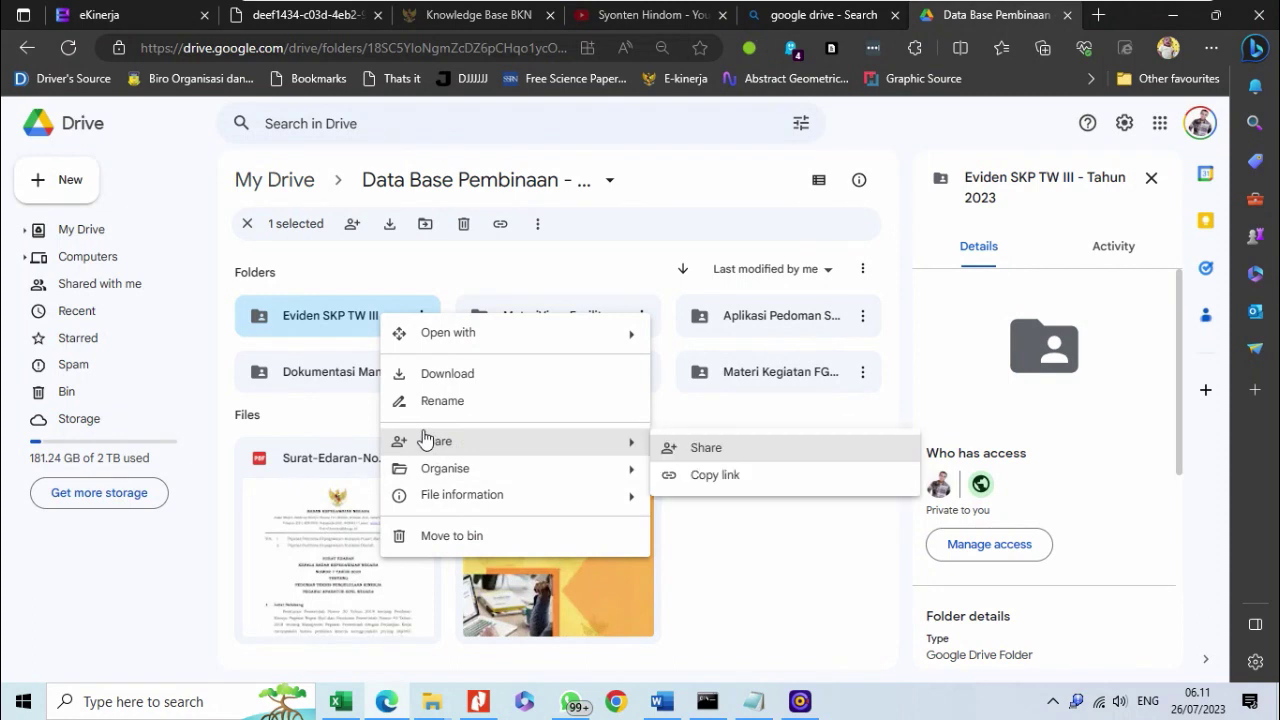
left_click(711, 484)
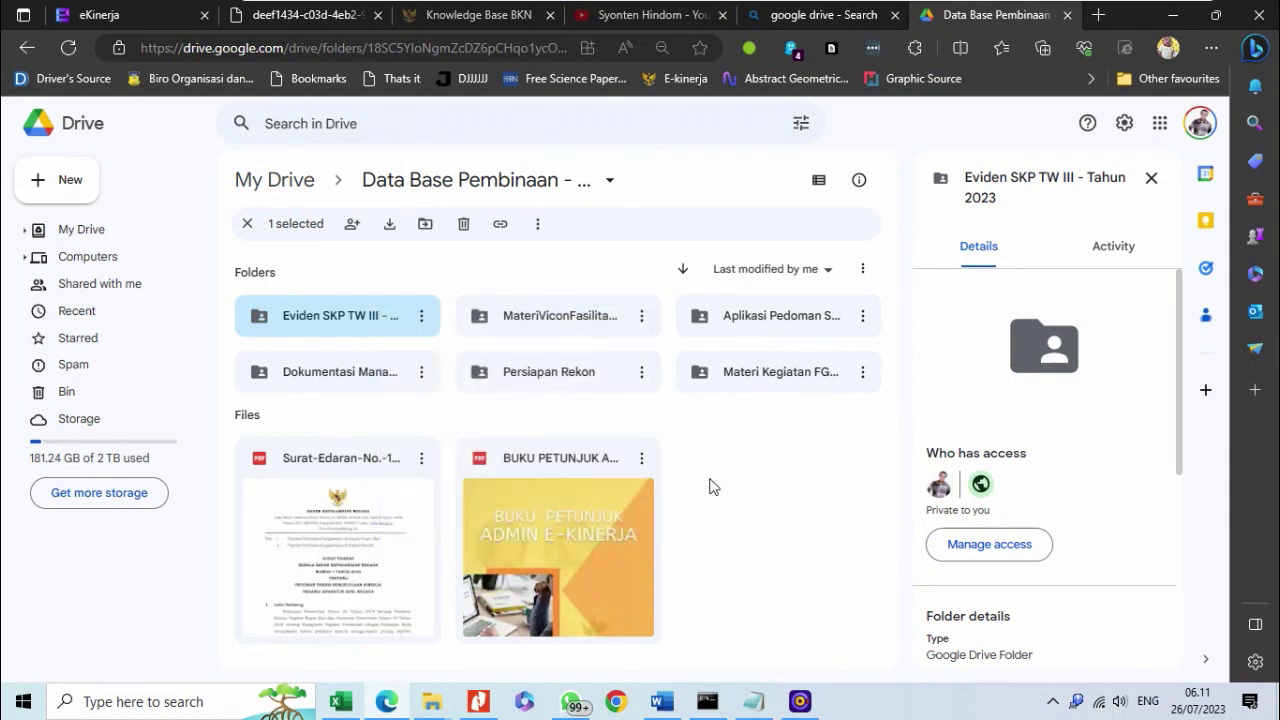
- Set the folder's general access to anyone with the link as Viewer and copy the share link
right_click(368, 318)
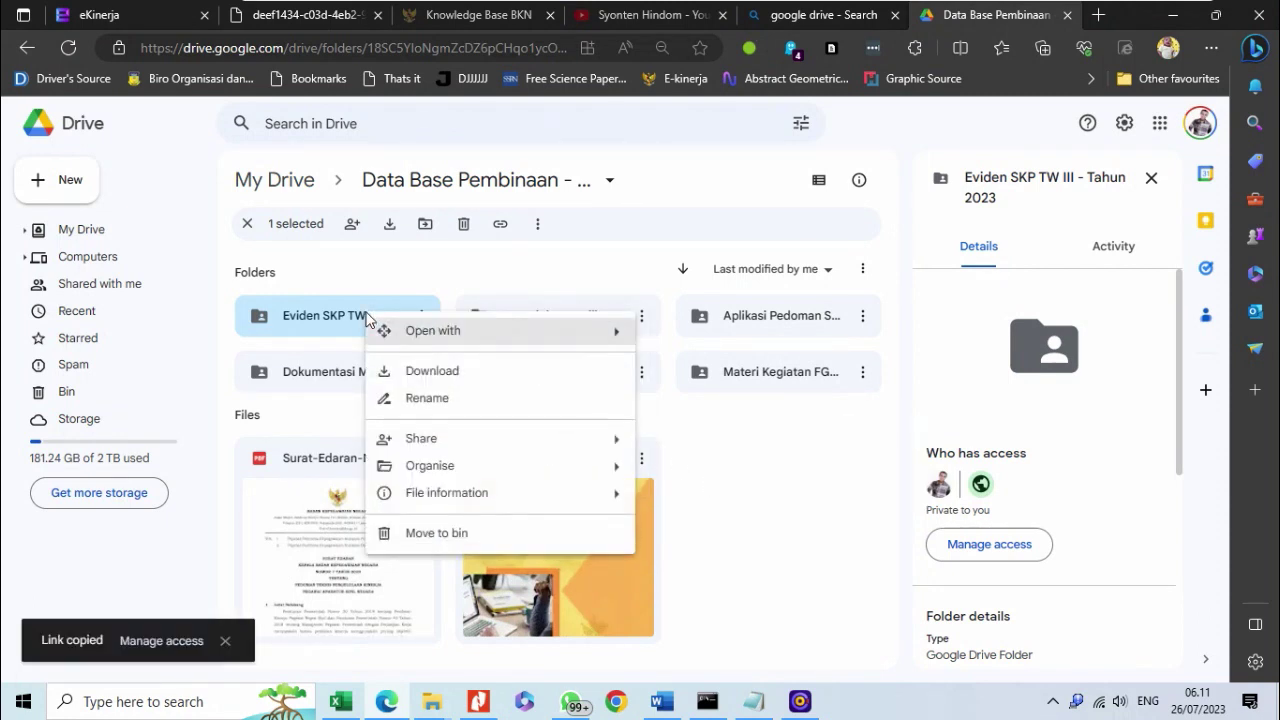
mouse_move(549, 440)
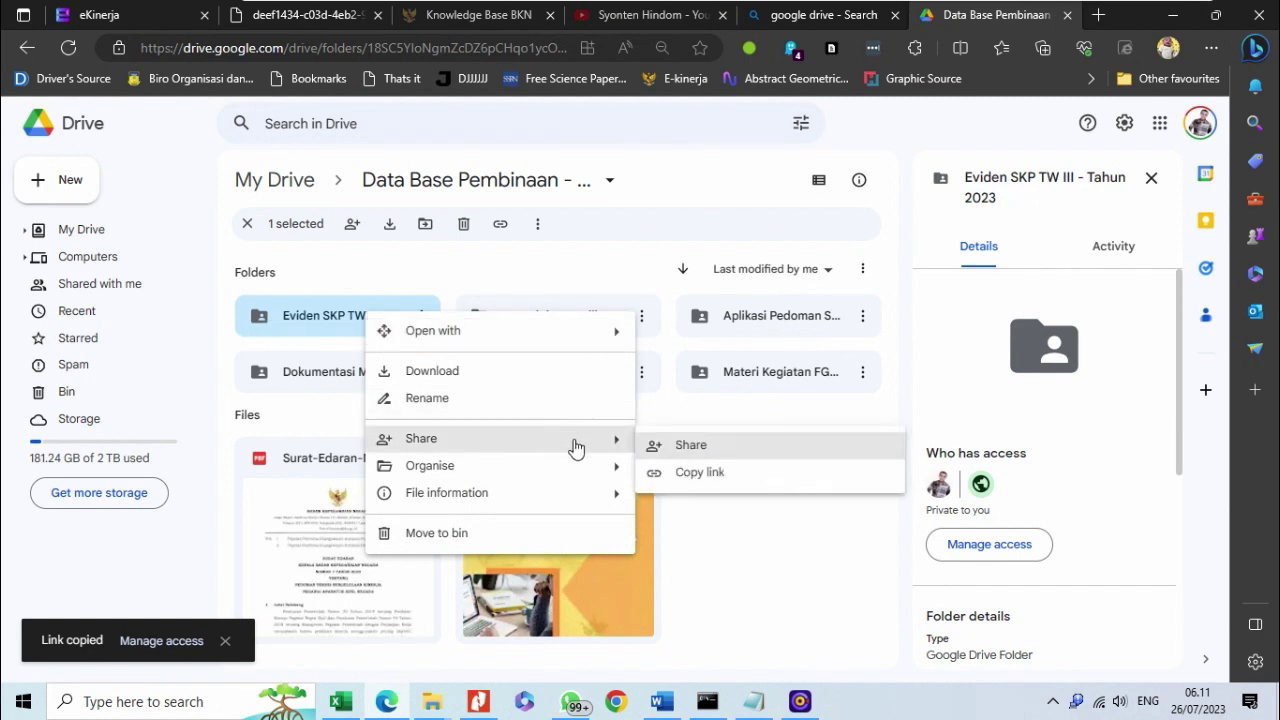
left_click(669, 452)
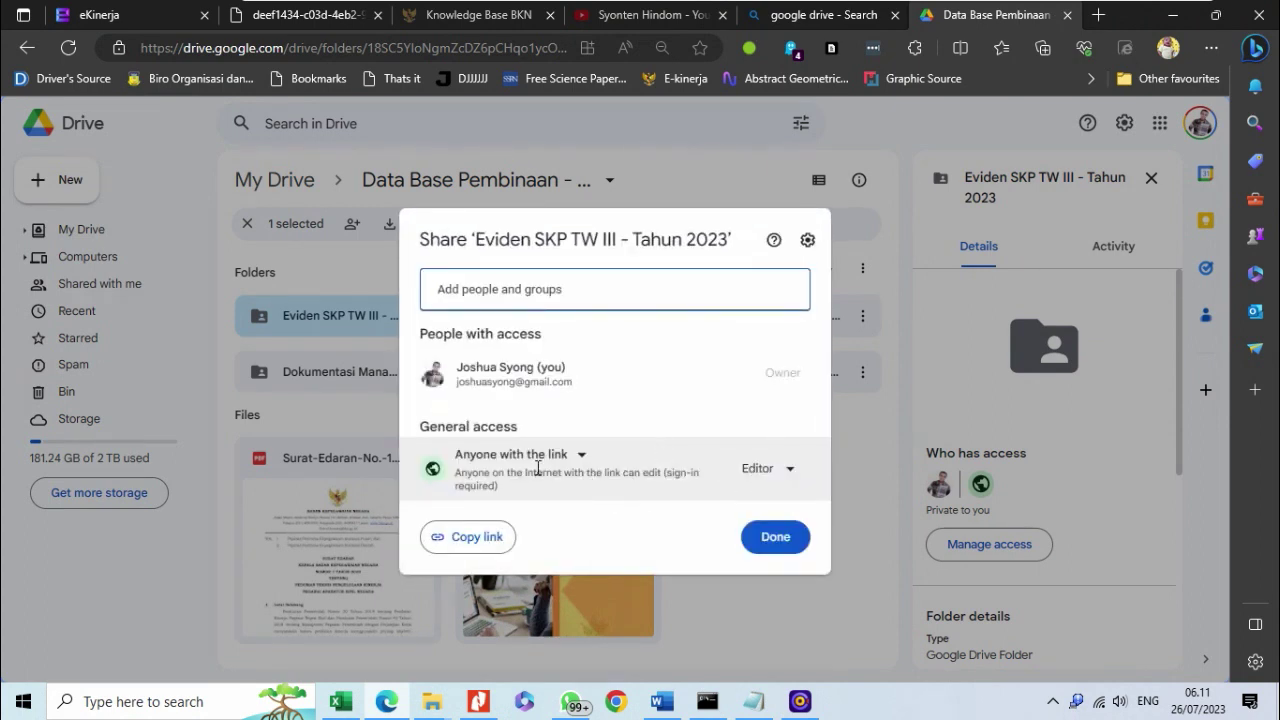
left_click(752, 484)
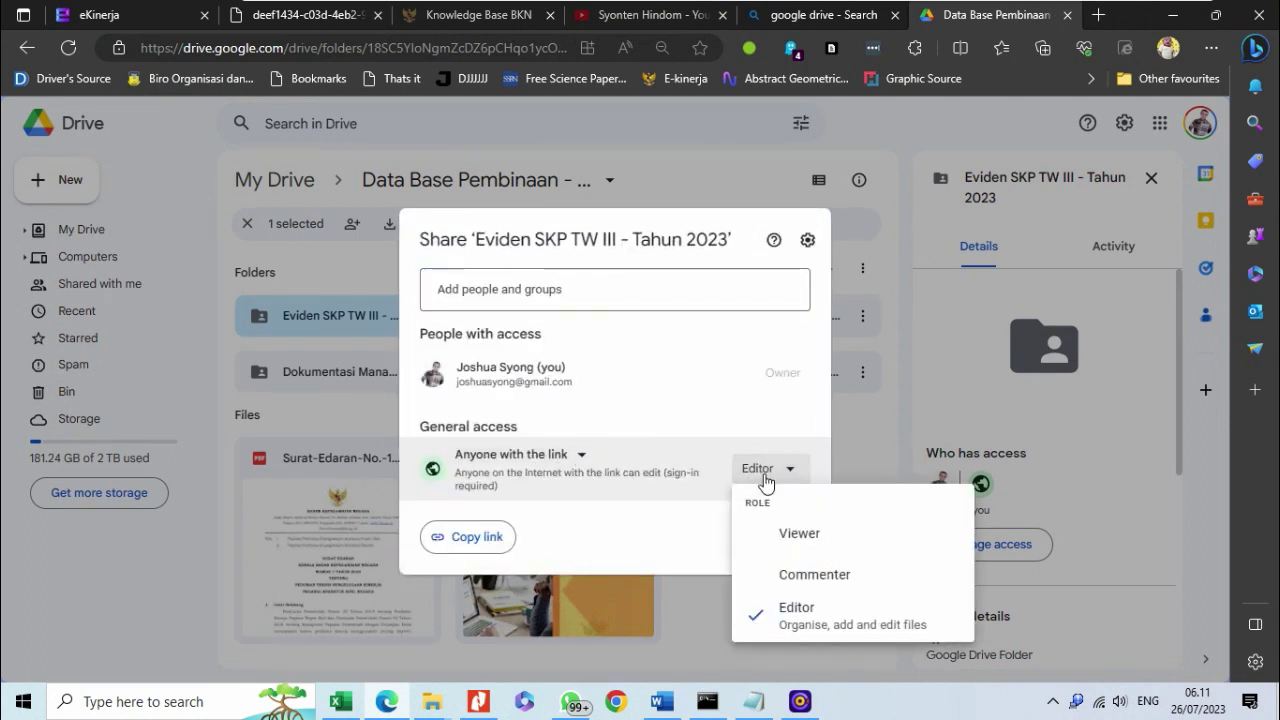
left_click(799, 535)
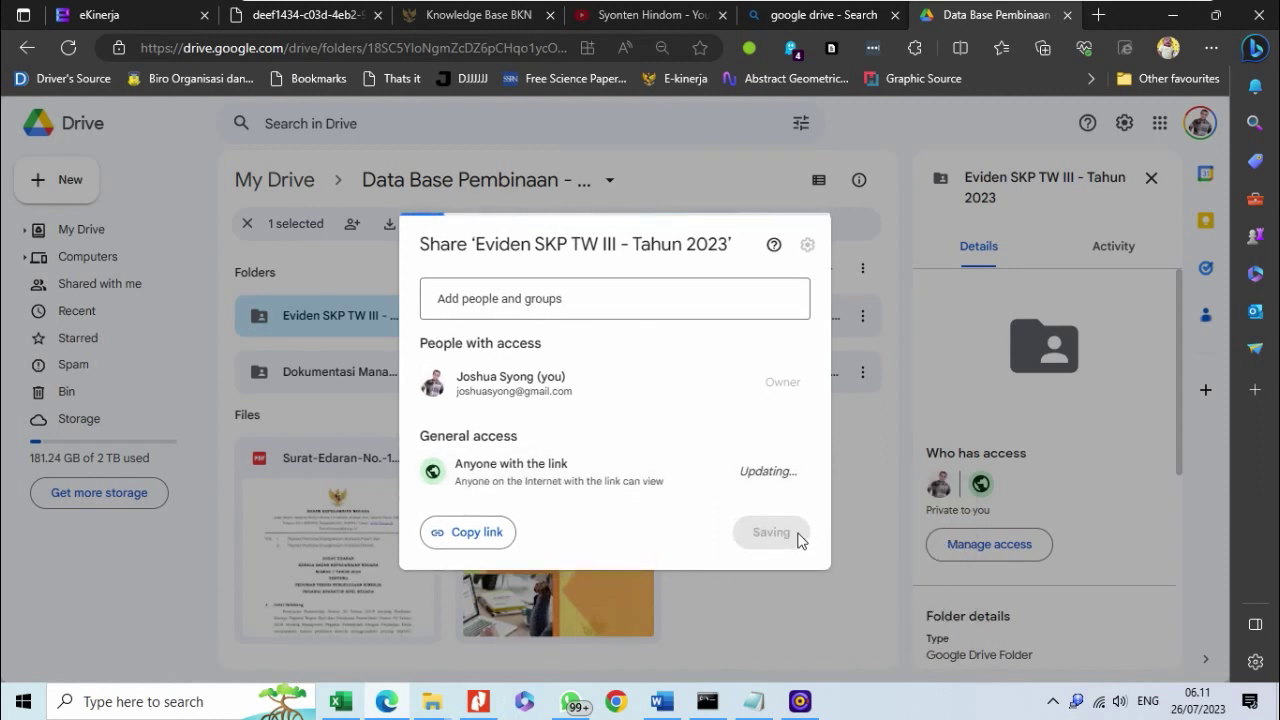
left_click(470, 538)
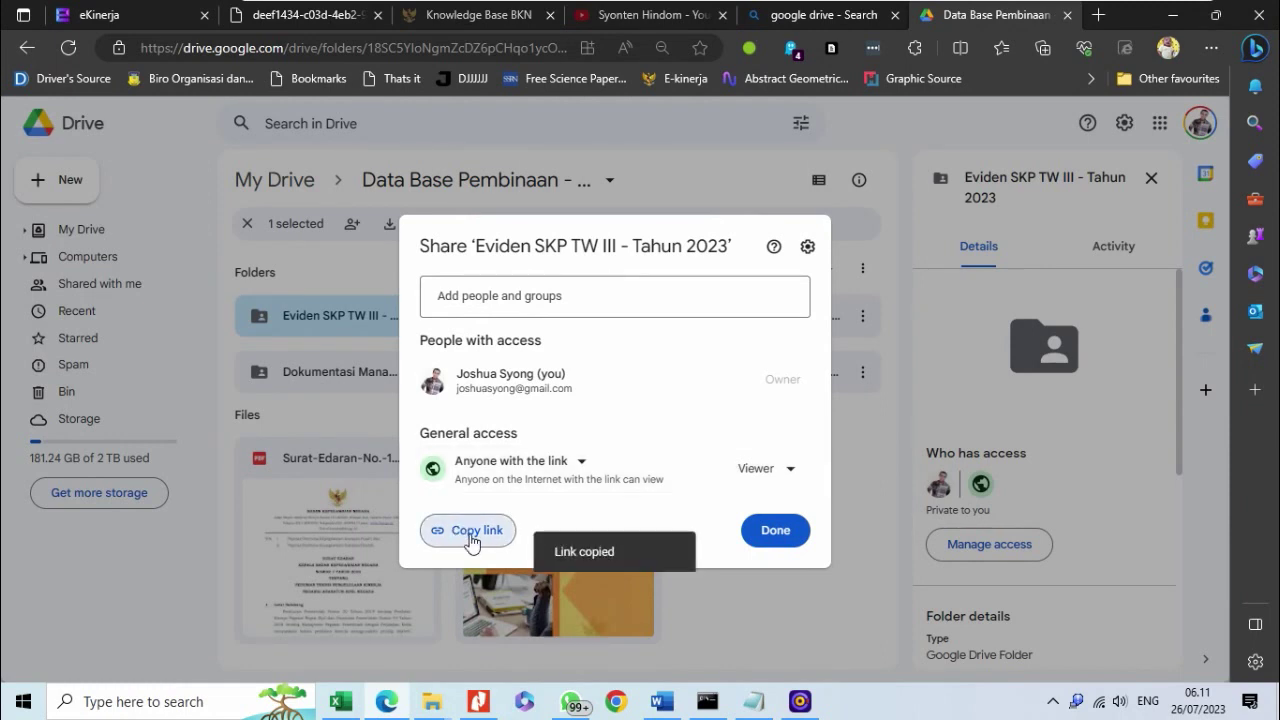
- Back in eKinerja, scroll to row 4's Bukti Dukung and open, then cancel, the evidence form
left_click(92, 13)
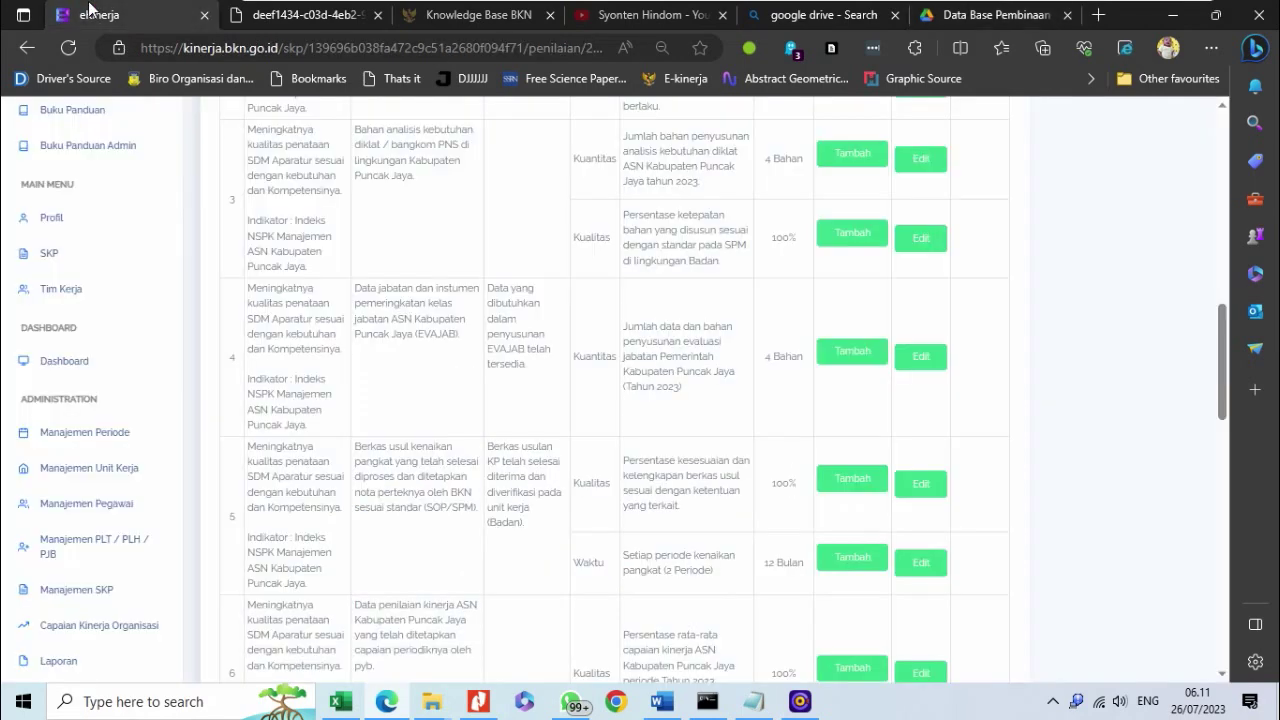
scroll(569, 366, "up", 3)
scroll(569, 370, "down", 2)
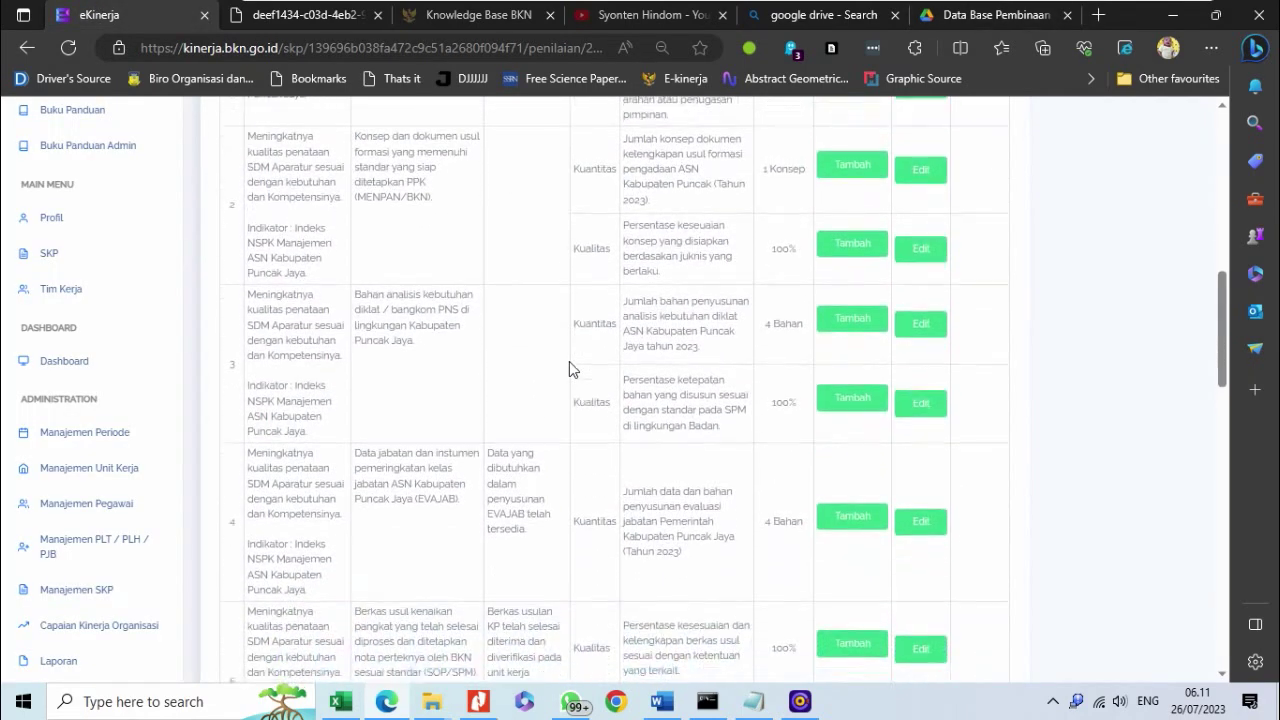
scroll(569, 369, "down", 1)
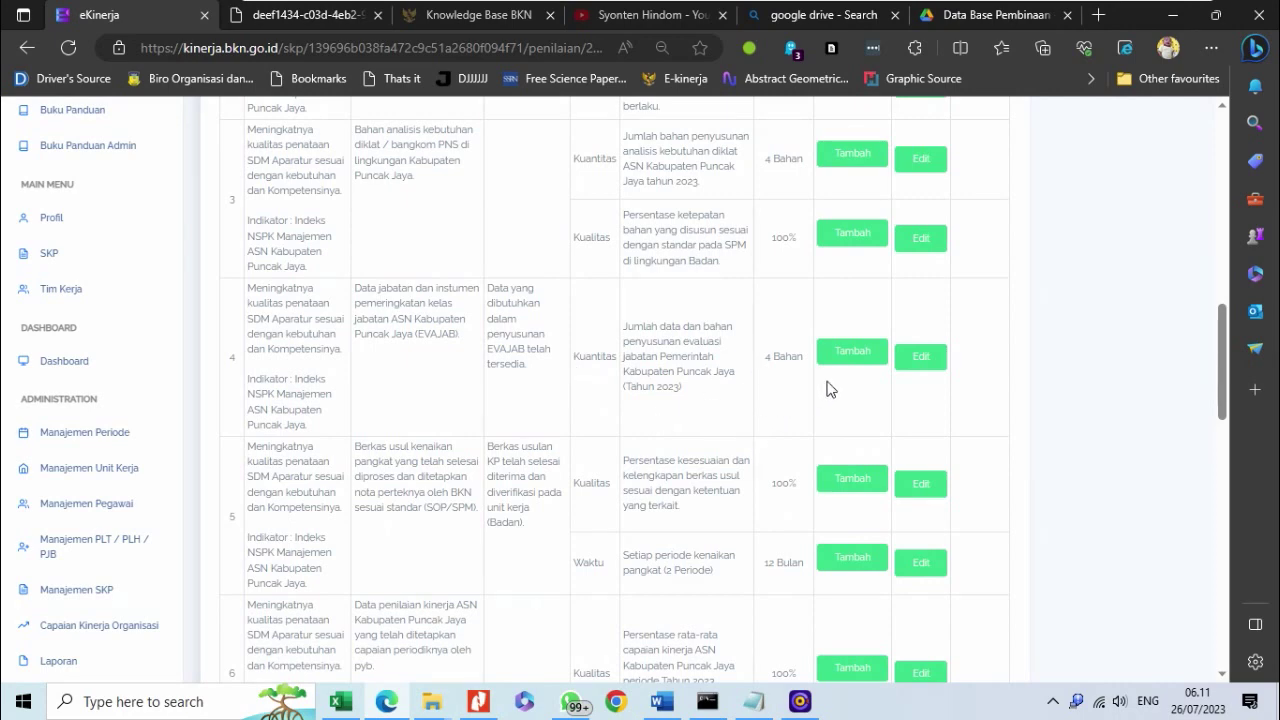
scroll(827, 389, "up", 6)
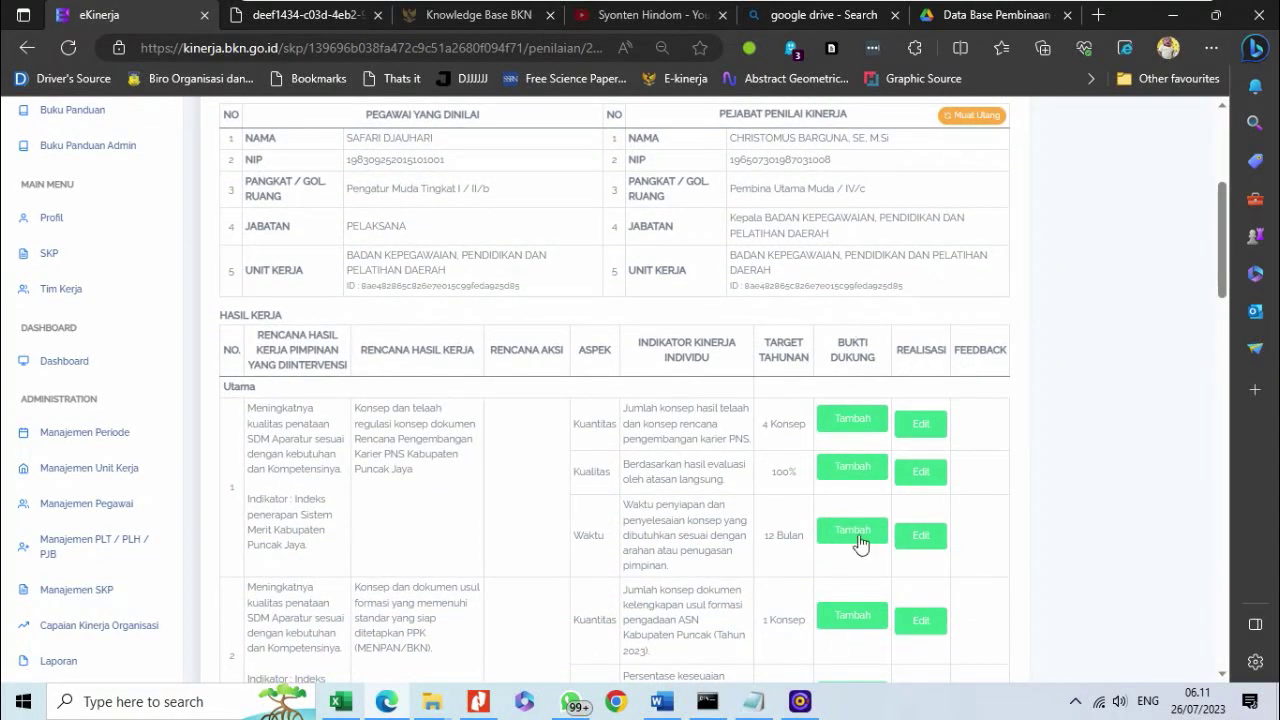
scroll(902, 517, "down", 3)
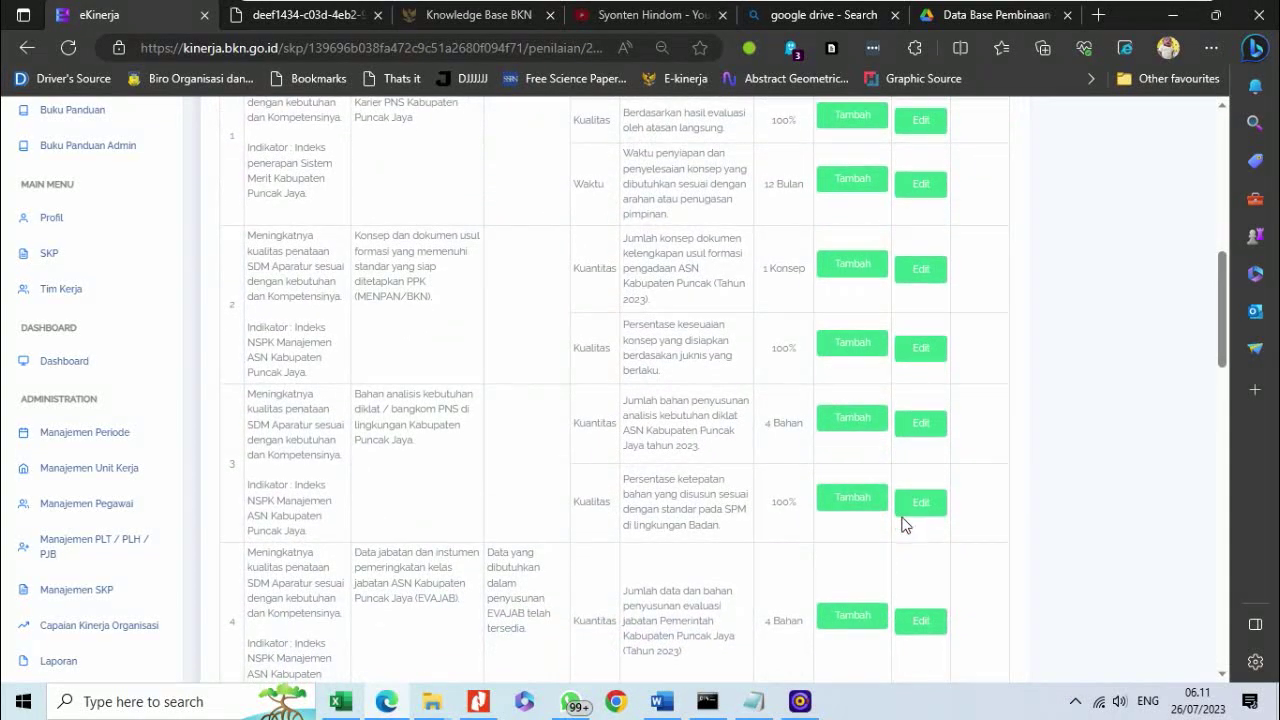
scroll(902, 525, "down", 2)
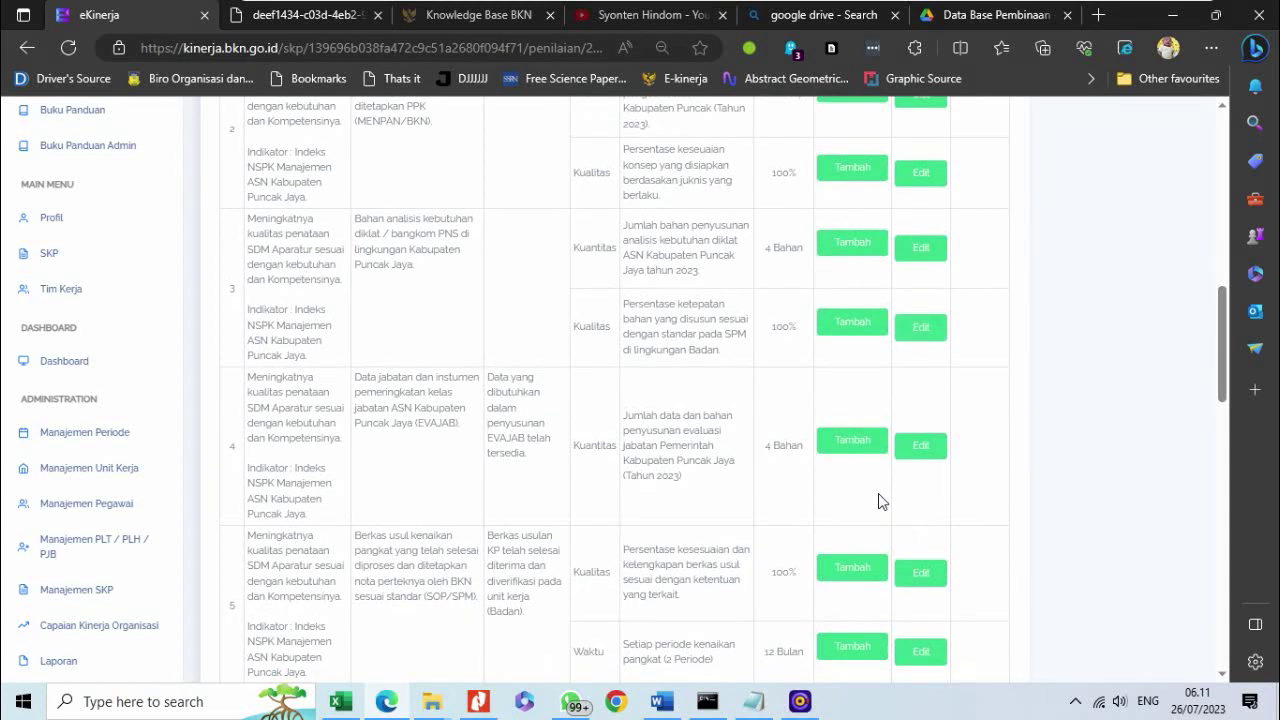
left_click(845, 445)
left_click(868, 450)
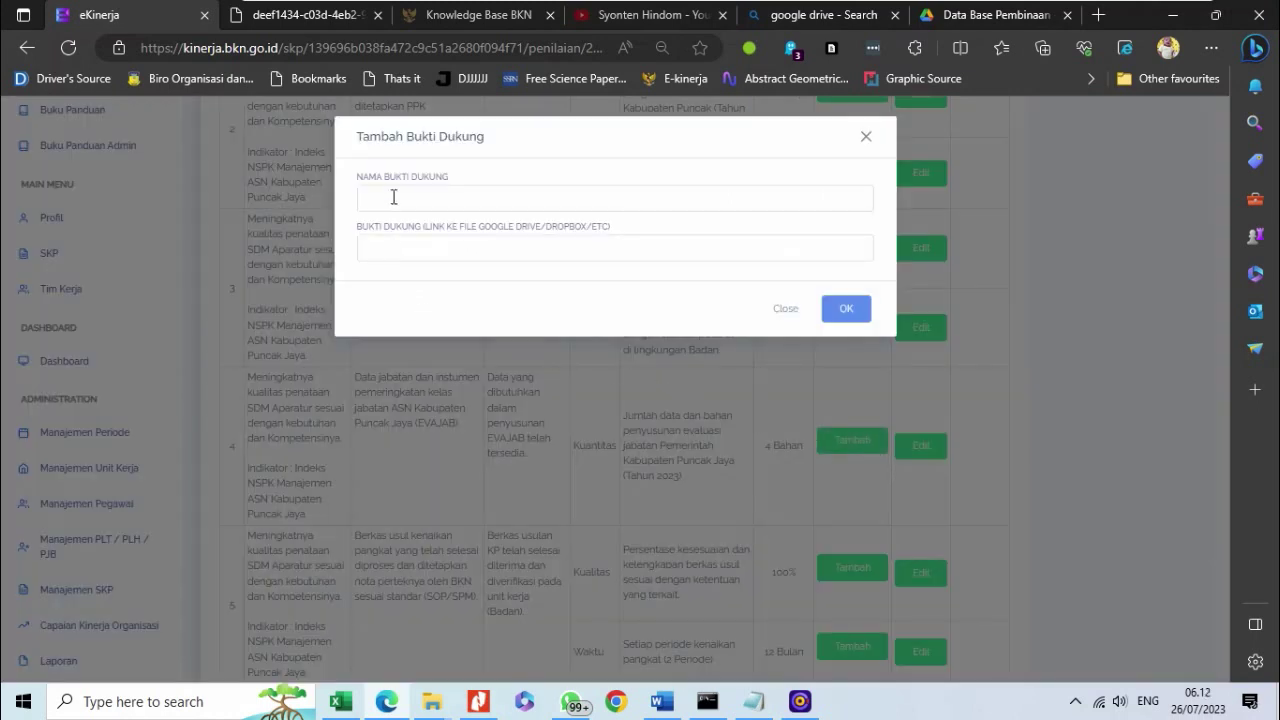
left_click(393, 197)
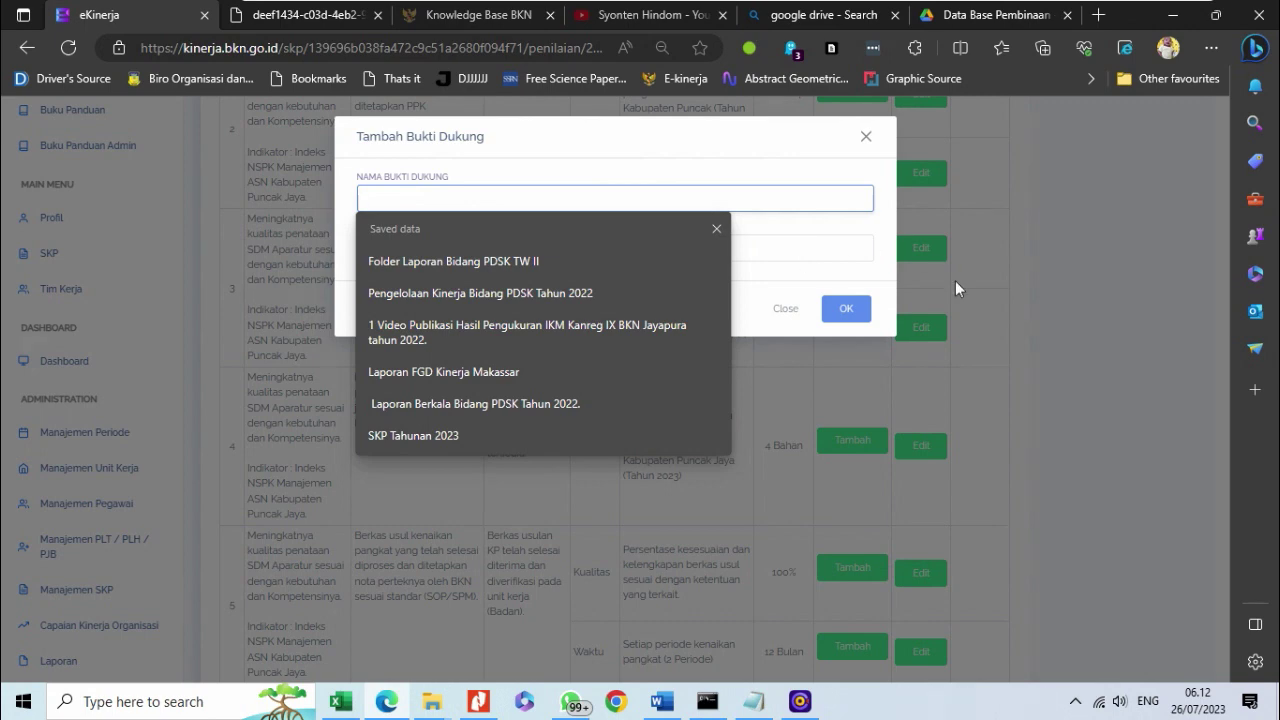
left_click(974, 413)
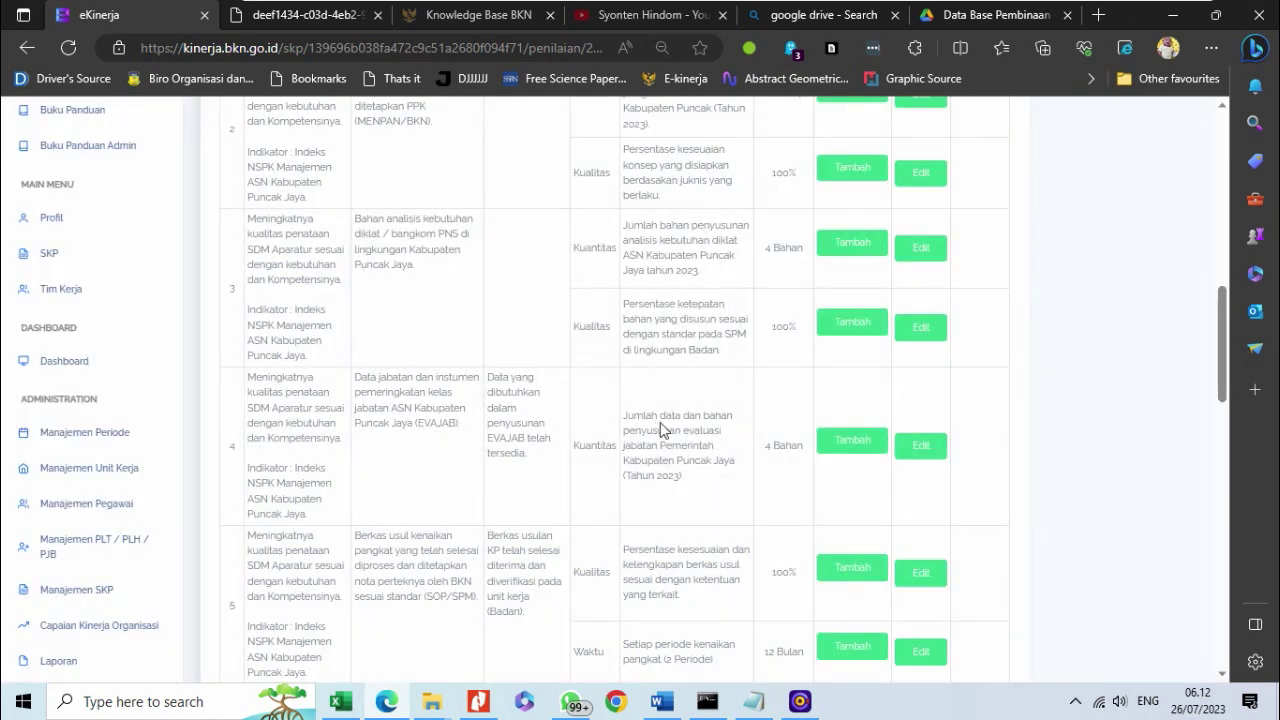
- Add evidence 'Bahan Penyusunan EVAJAB' to row 4's Kuantitas with the pasted Google Drive folder link
left_click(838, 441)
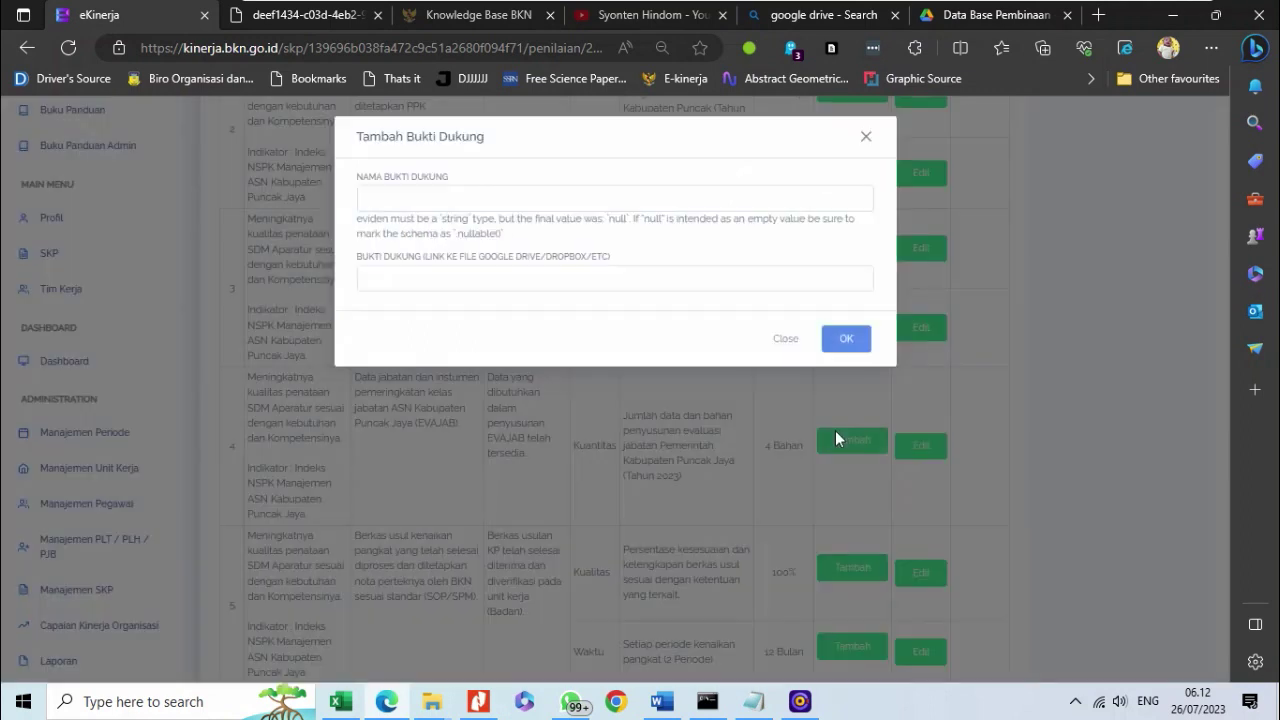
left_click(467, 193)
type("B")
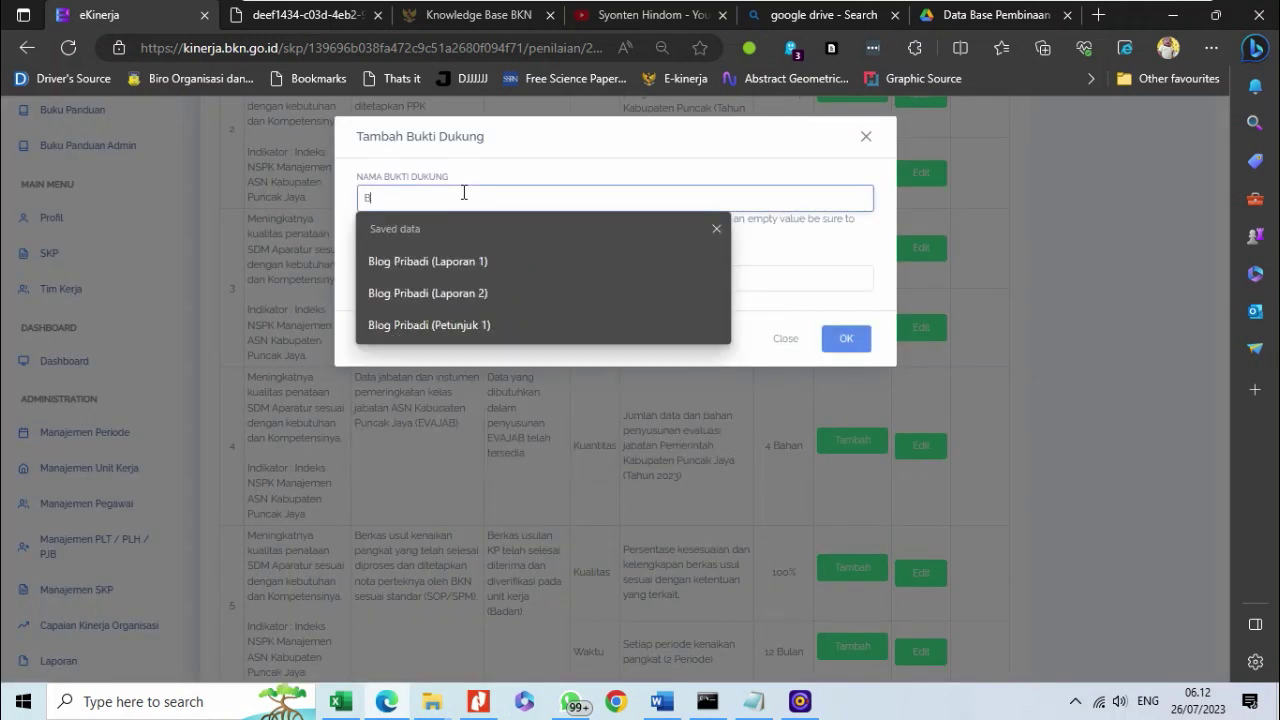
type("ahan Penyu")
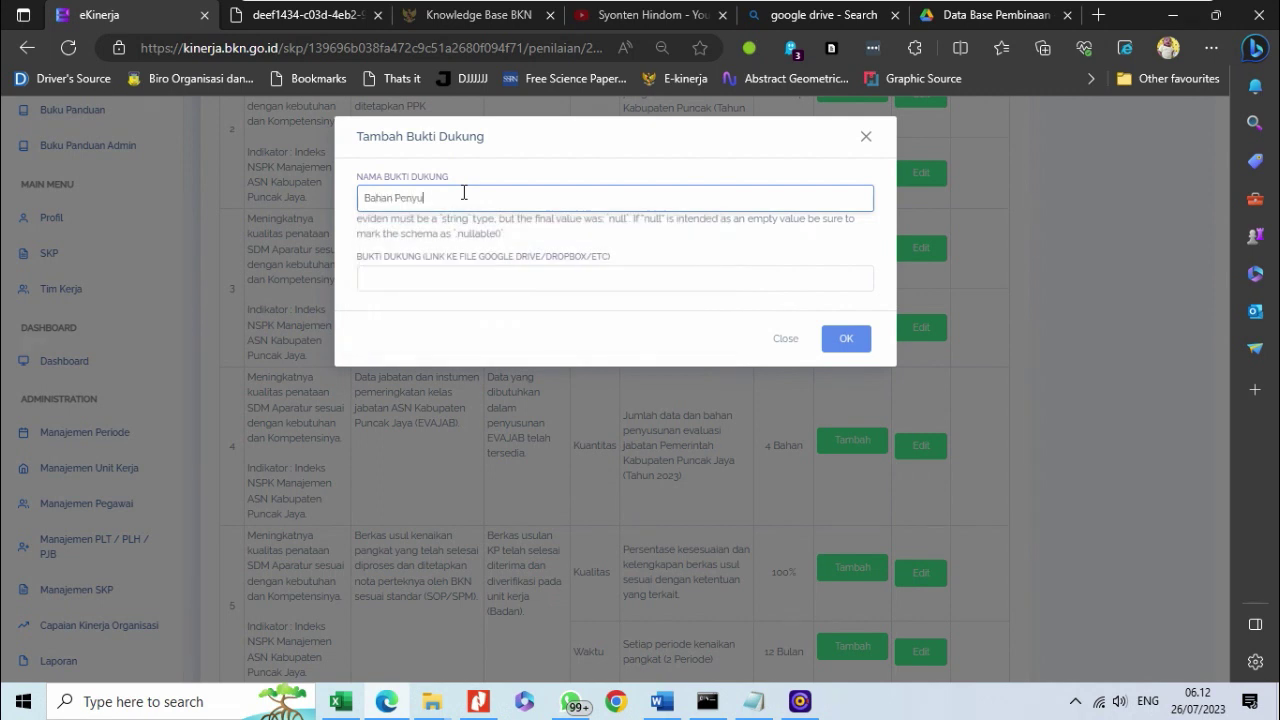
type("sunan EVAJAB")
left_click(414, 279)
key("ctrl+v")
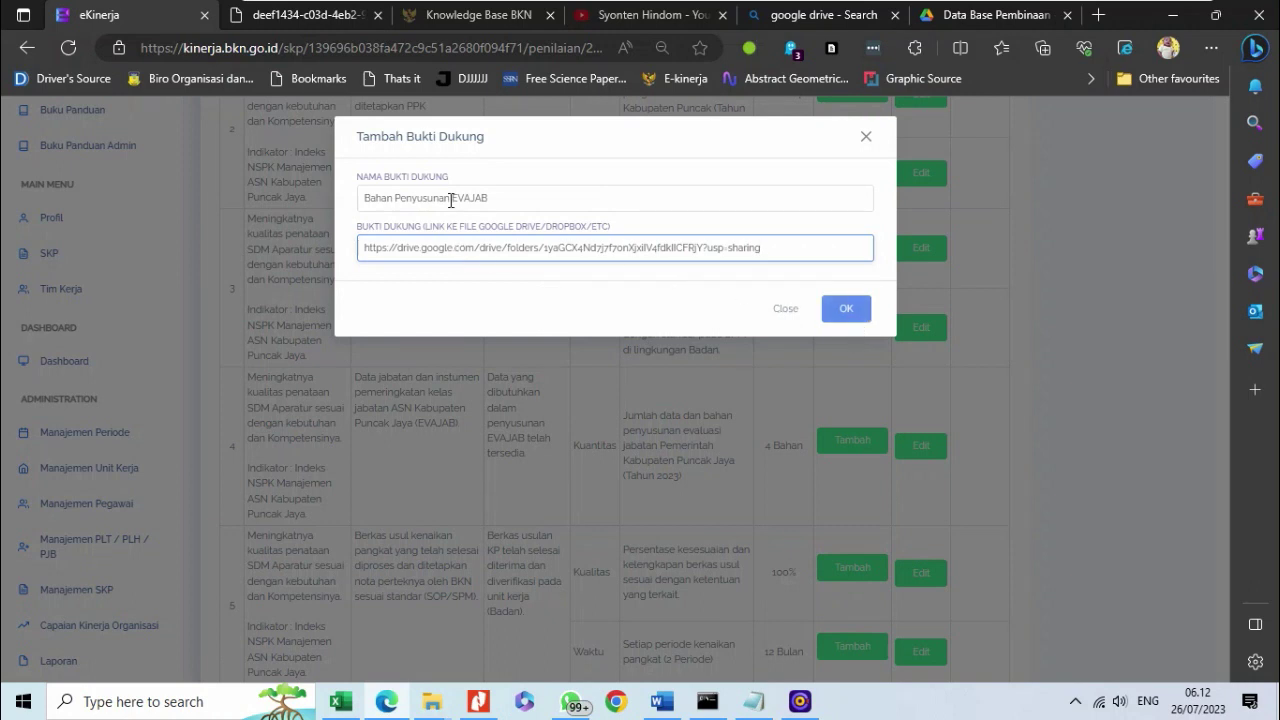
left_click(409, 197)
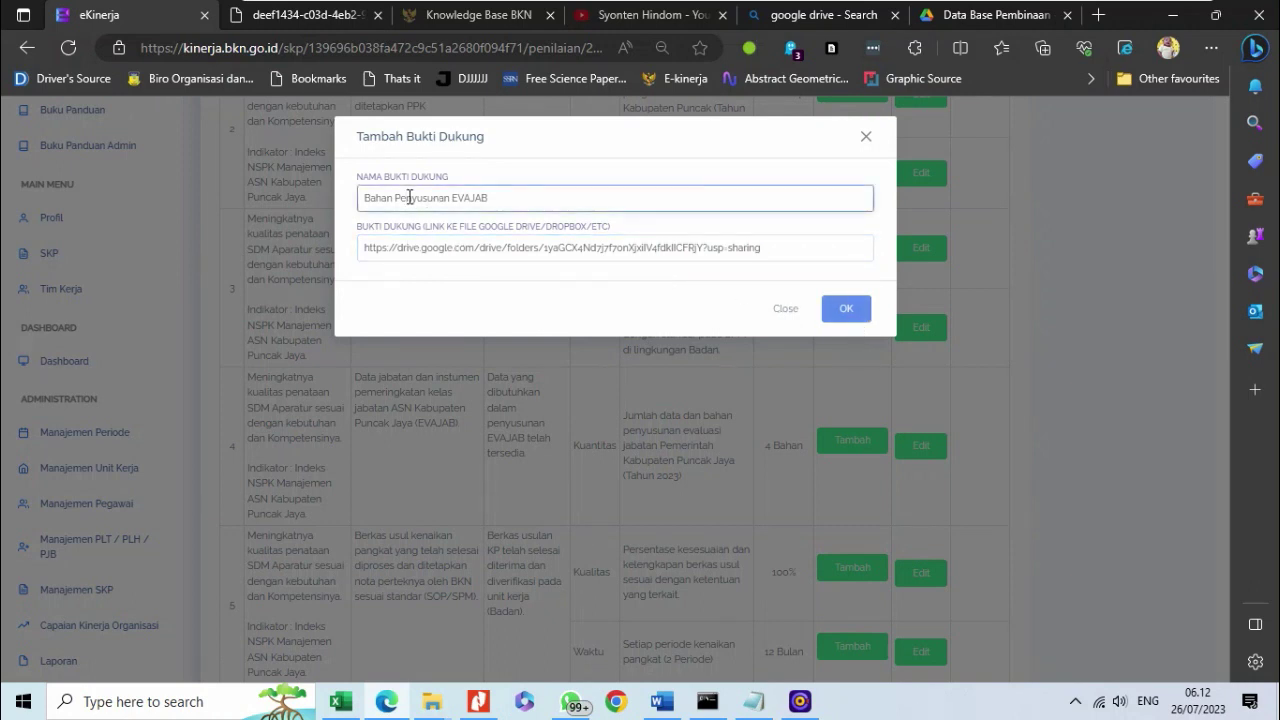
left_click(414, 247)
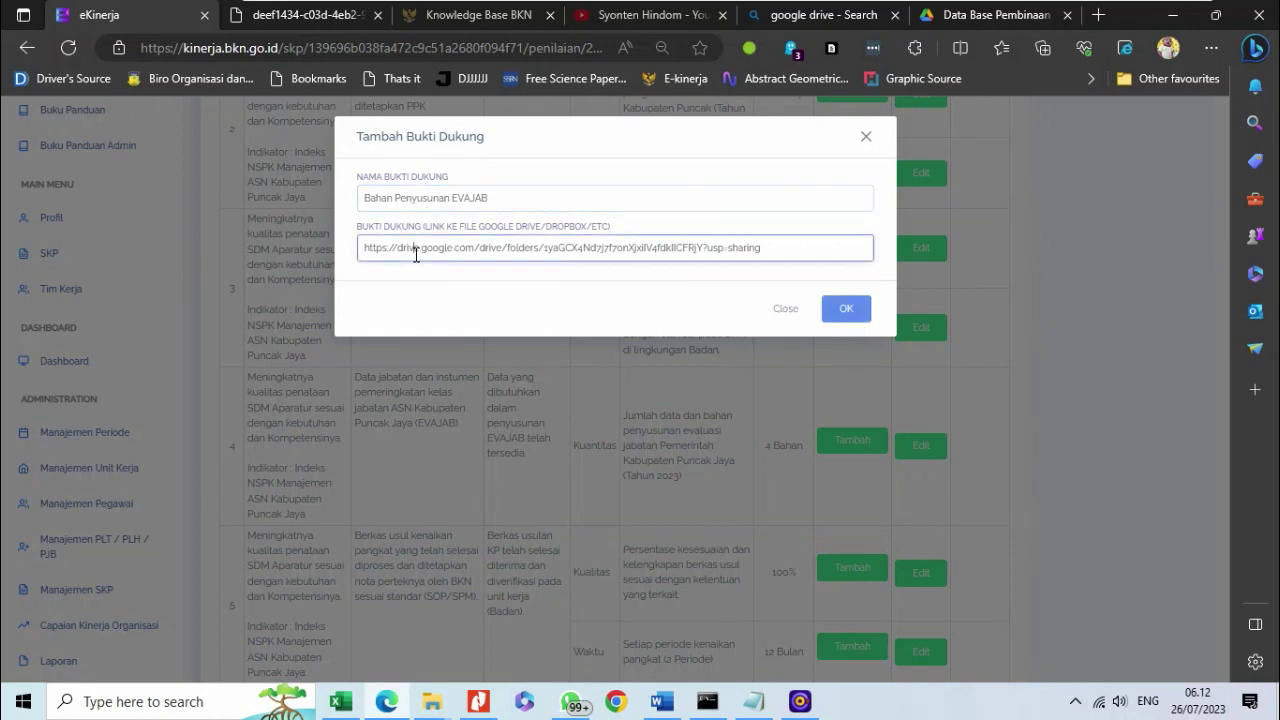
left_click(851, 314)
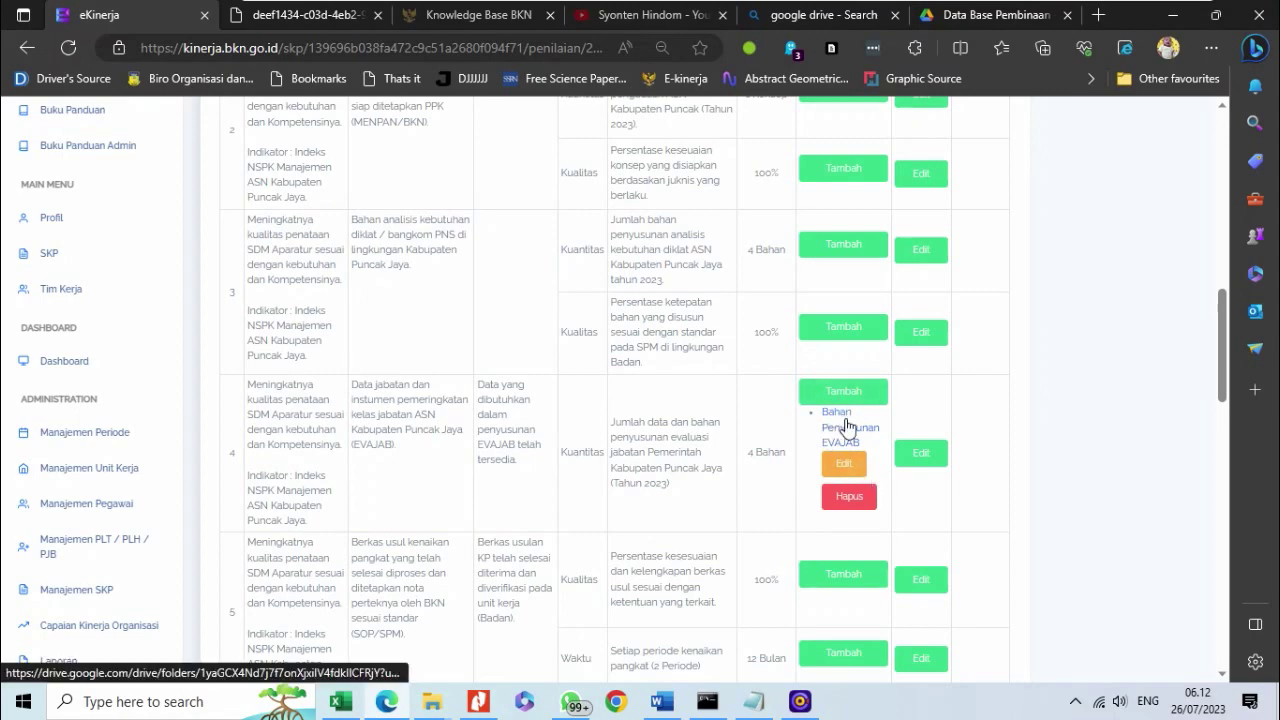
- Edit row 4's Realisasi to '3 Bahan' with Sumber Data 'Eviden Rencana Aksi (Google Drive)'
scroll(903, 480, "up", 4)
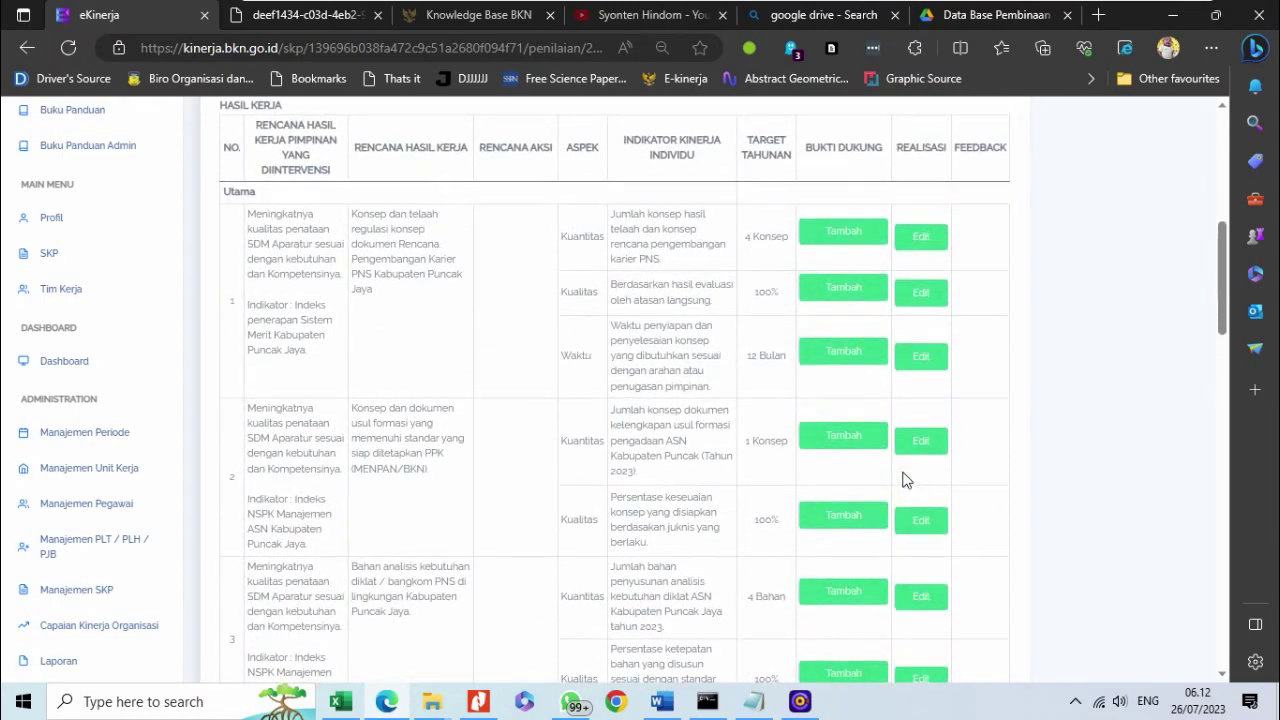
scroll(903, 480, "down", 3)
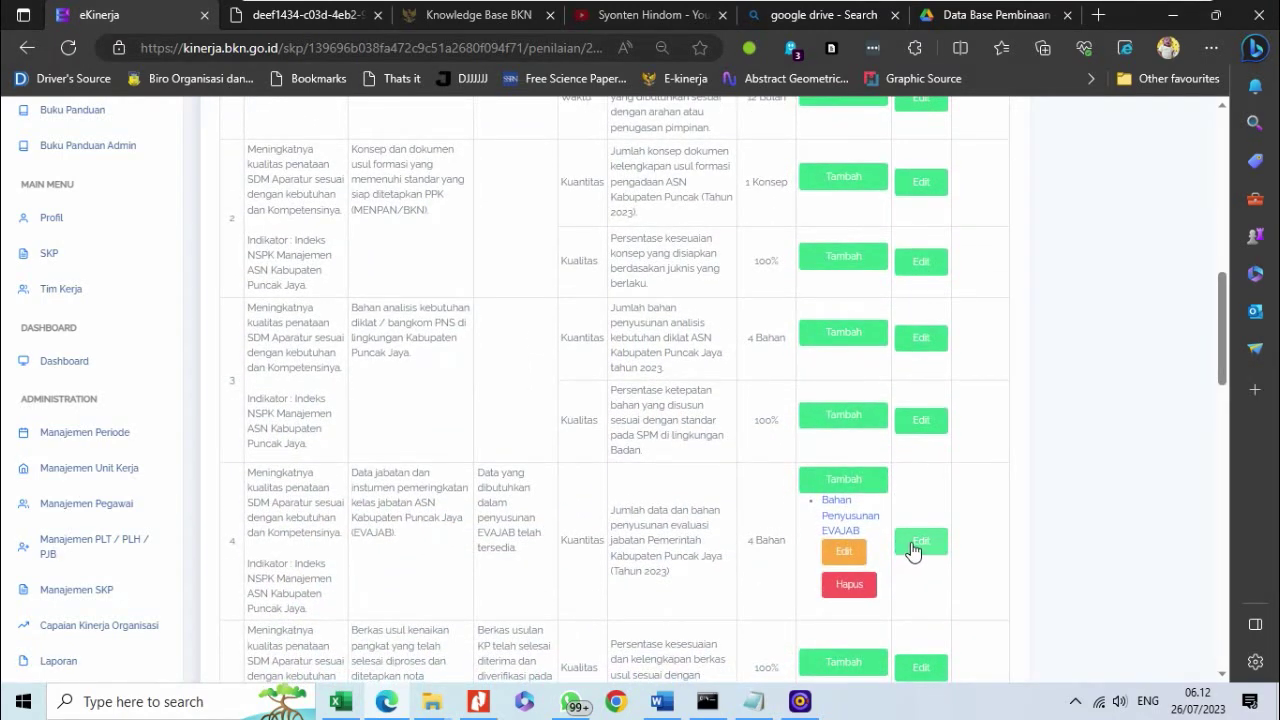
left_click(903, 549)
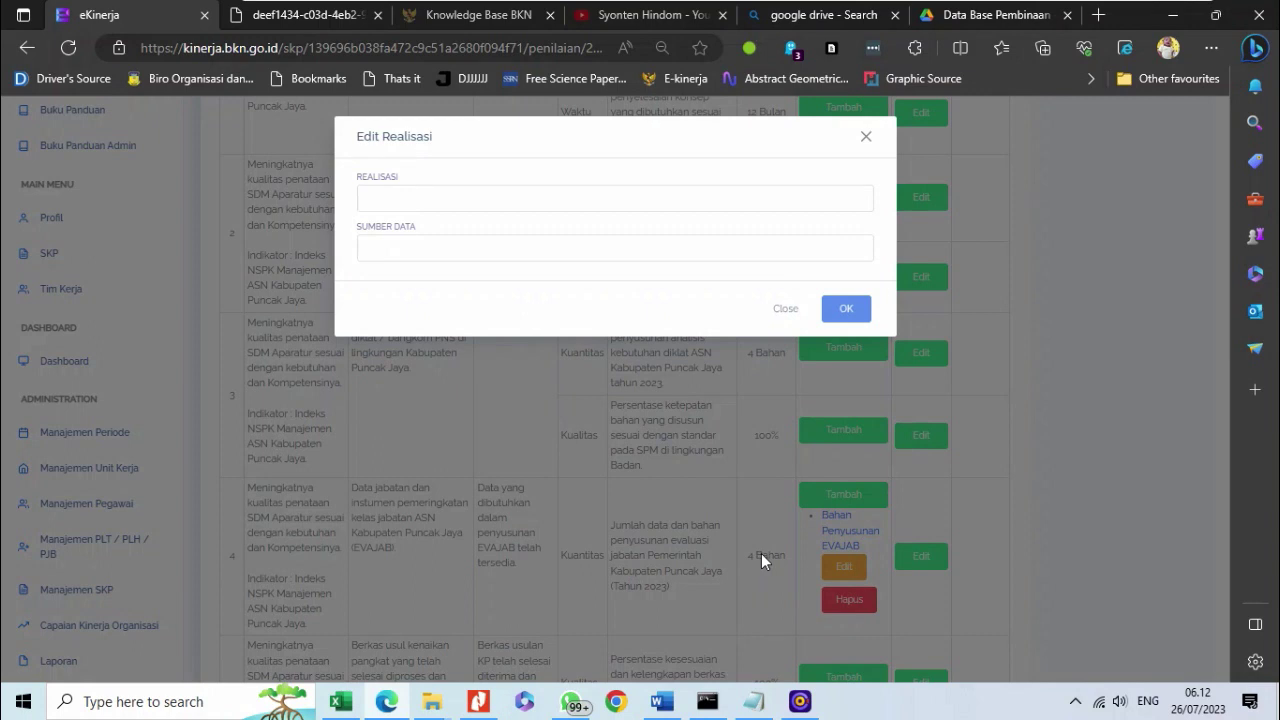
left_click(500, 198)
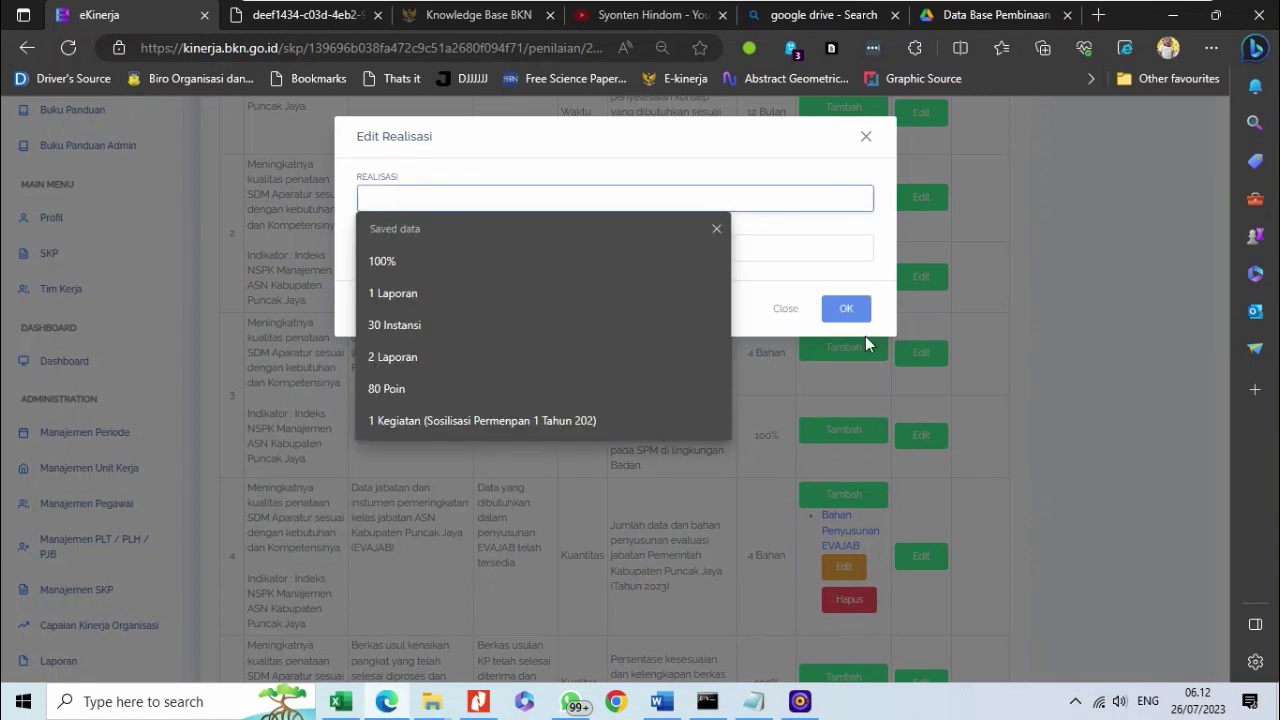
type("3 ")
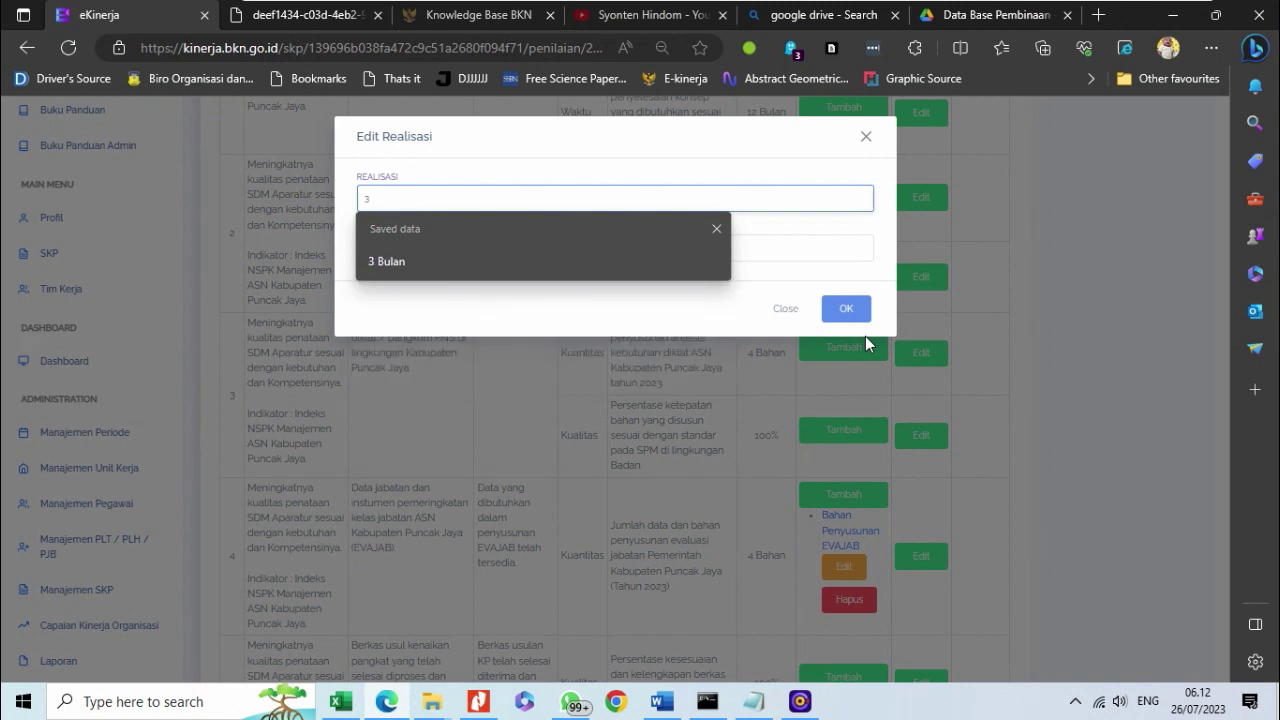
type("Bahan")
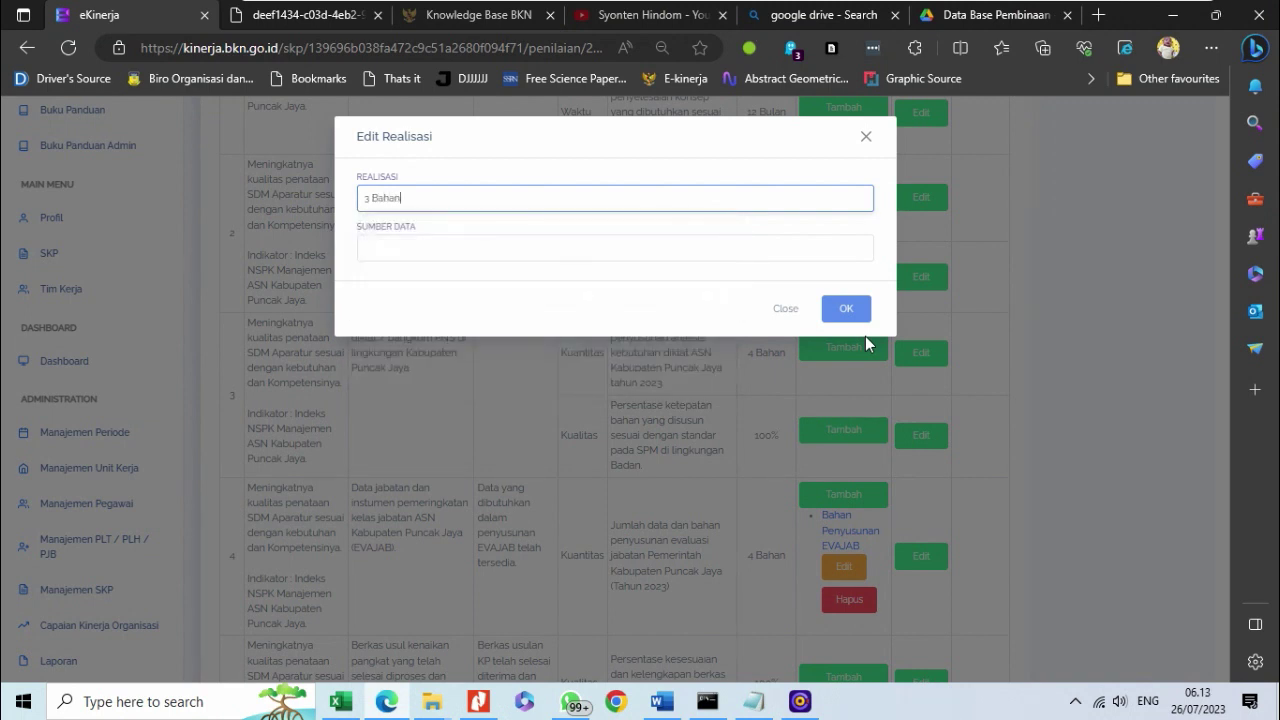
left_click(614, 245)
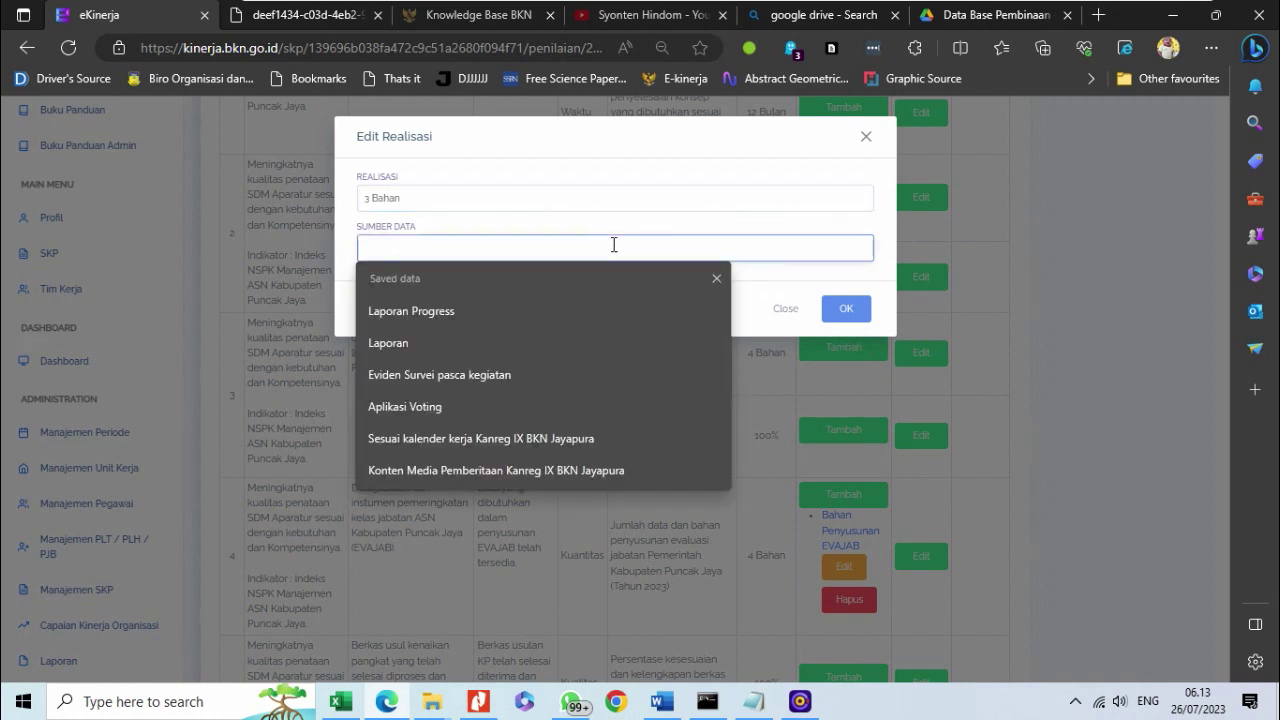
type("Eviden")
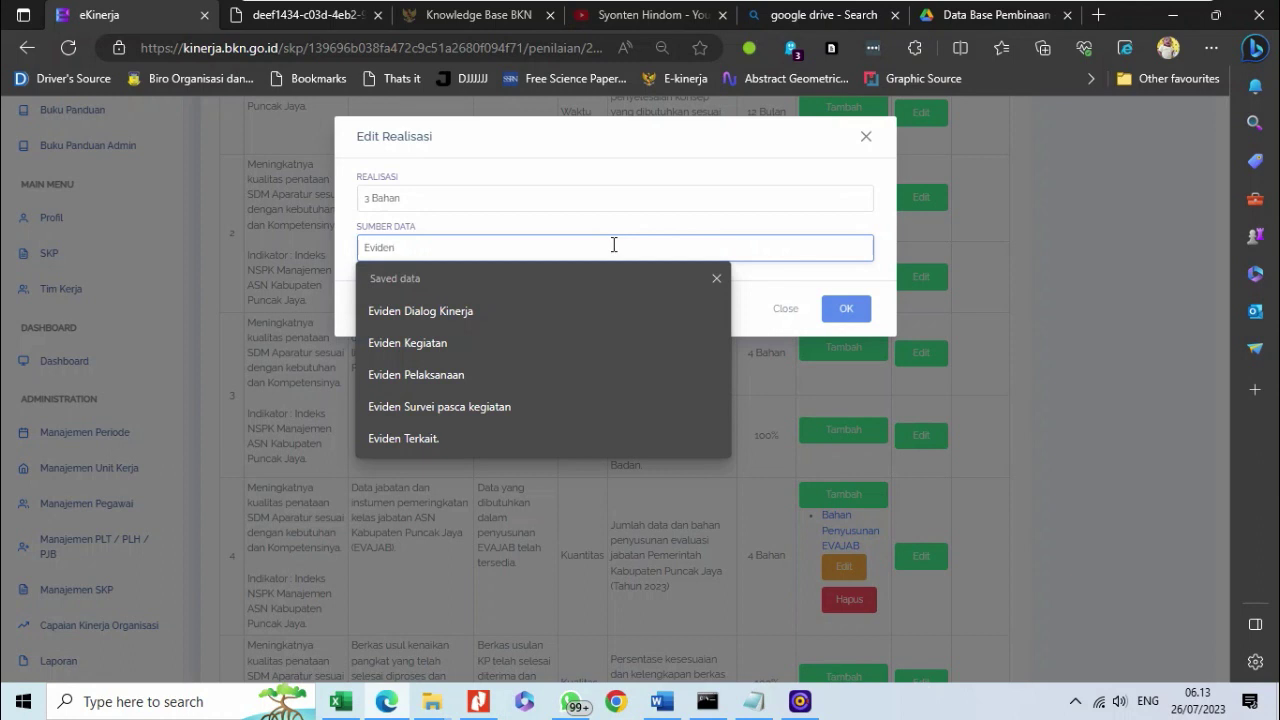
type("Rec")
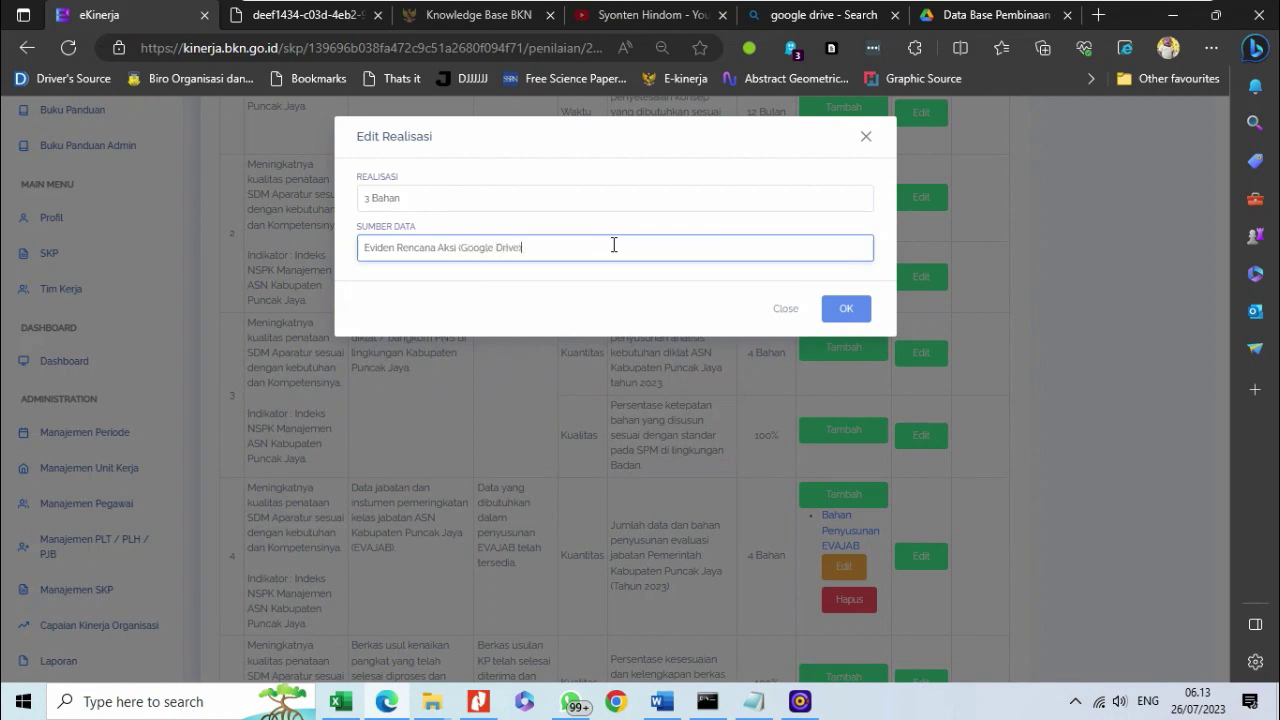
left_click(842, 310)
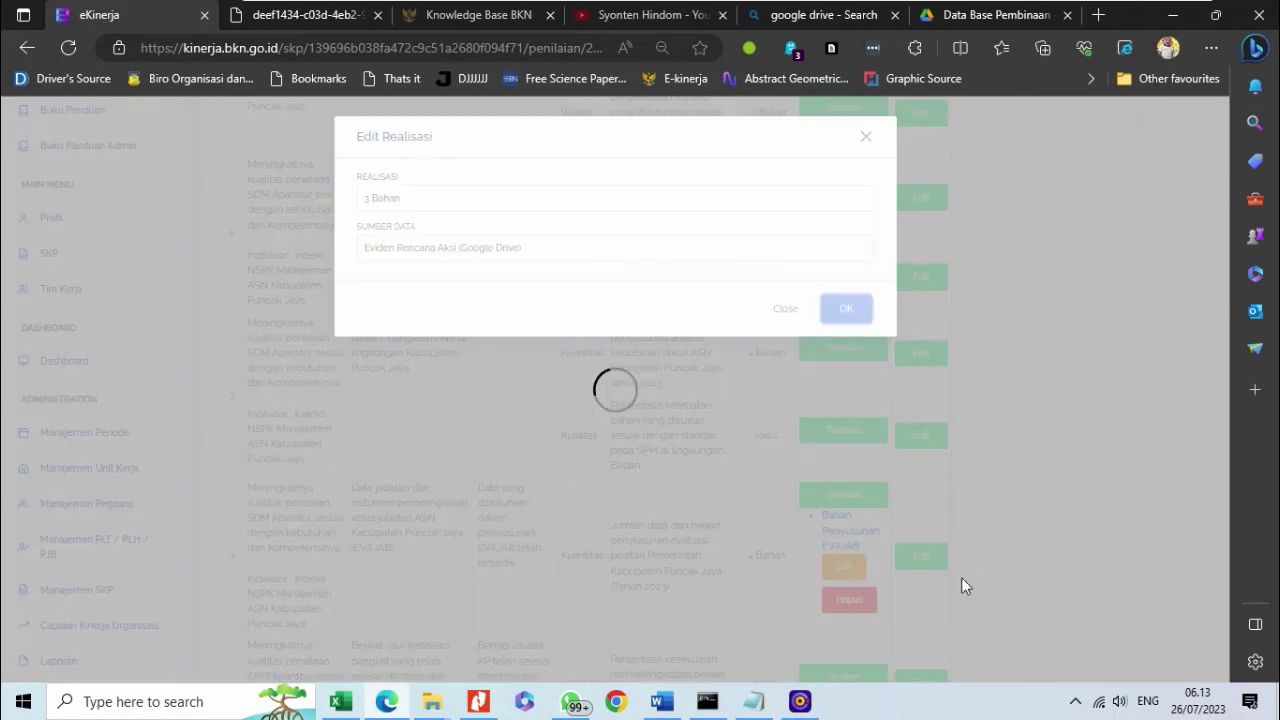
scroll(965, 585, "down", 1)
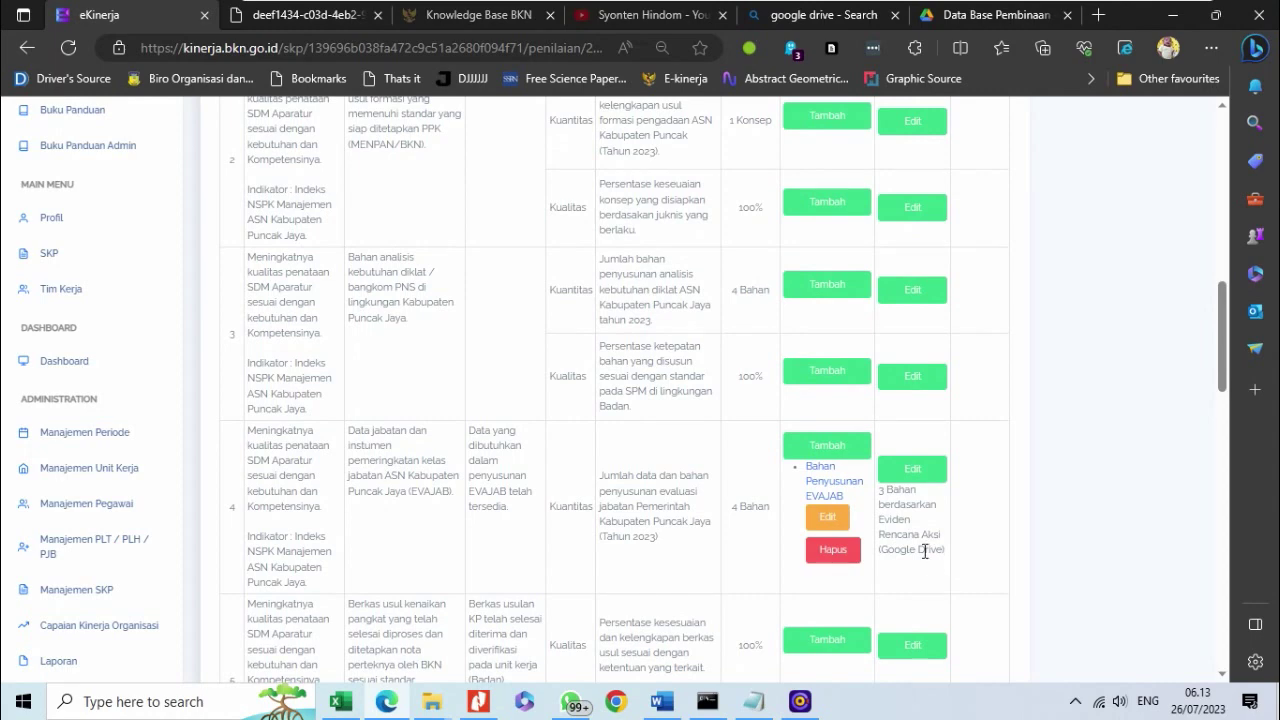
scroll(934, 553, "down", 2)
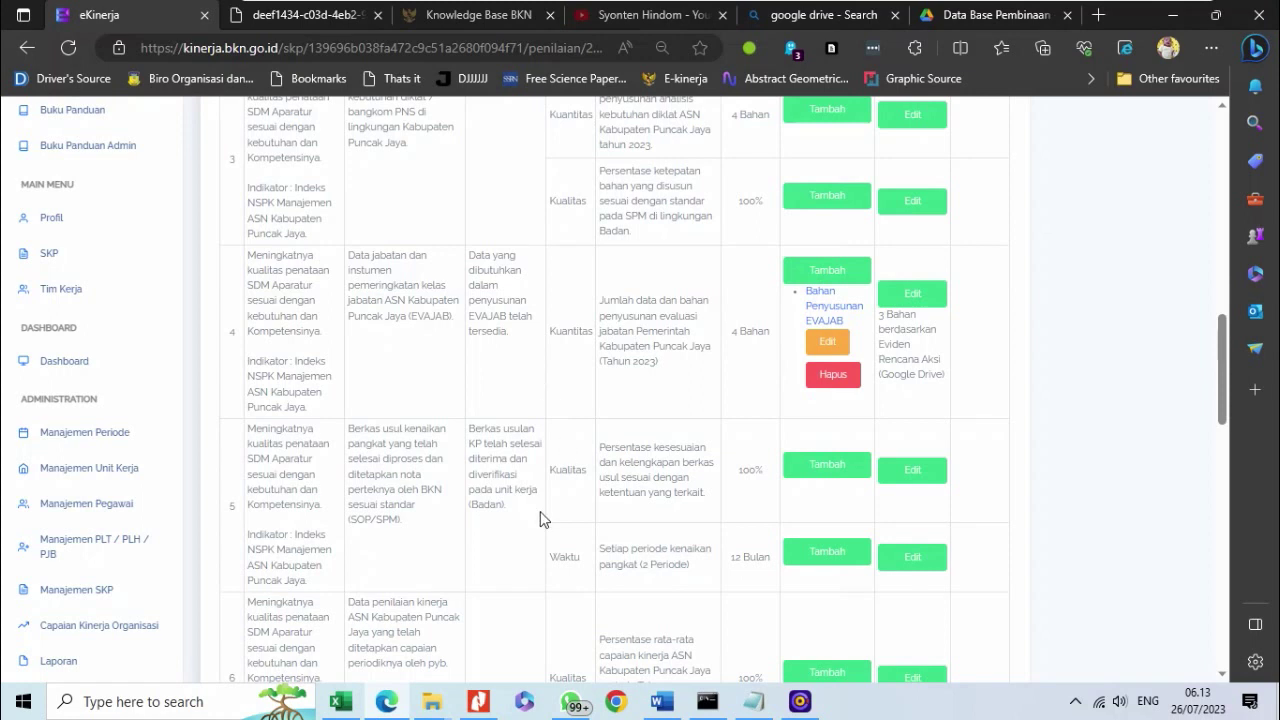
scroll(540, 510, "down", 1)
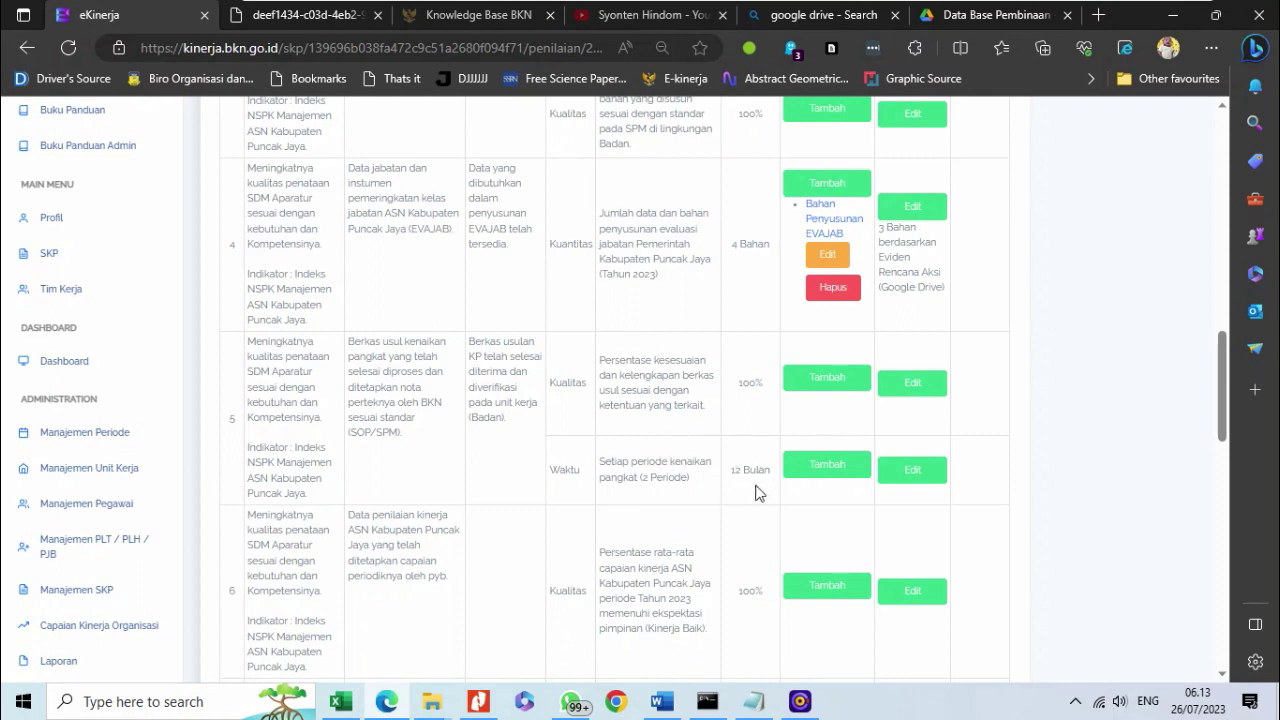
- Add evidence 'Sampel Berkas Usul KP / Daftar Rekapitulasi' to row 5's Kualitas with the pasted Drive link
left_click(813, 382)
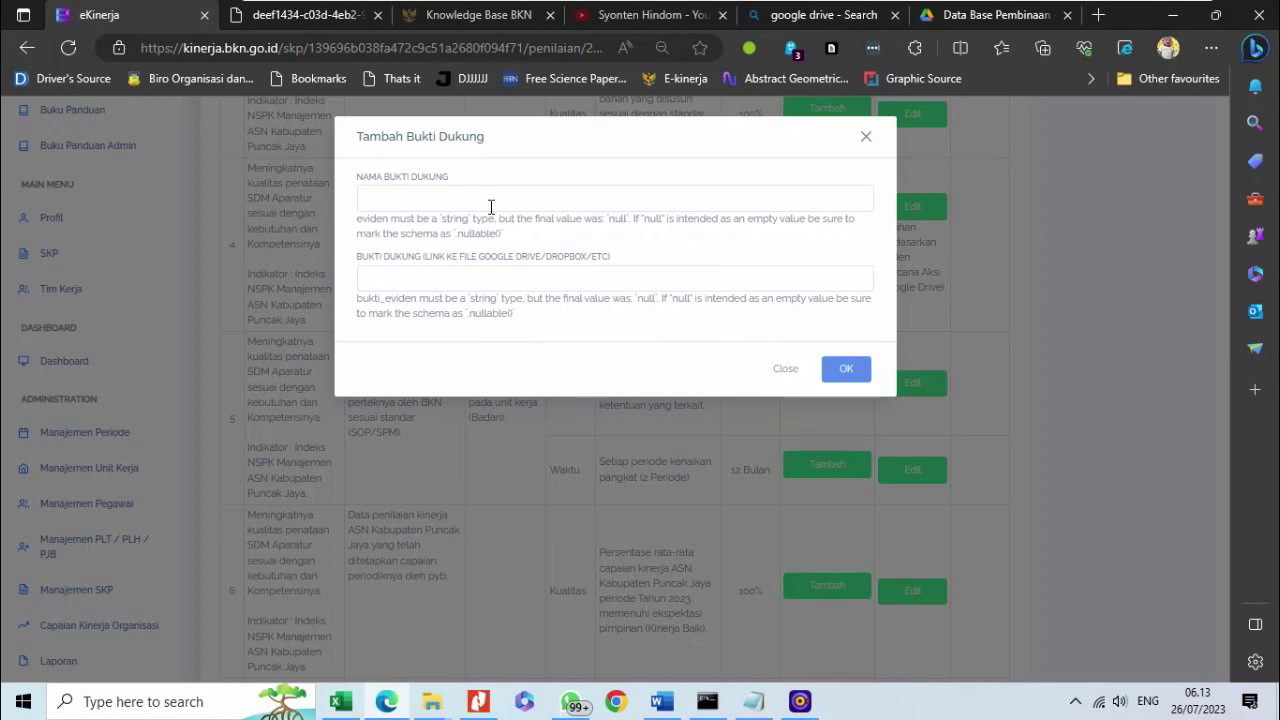
left_click(781, 370)
left_click(811, 385)
left_click(574, 207)
type("Sampe")
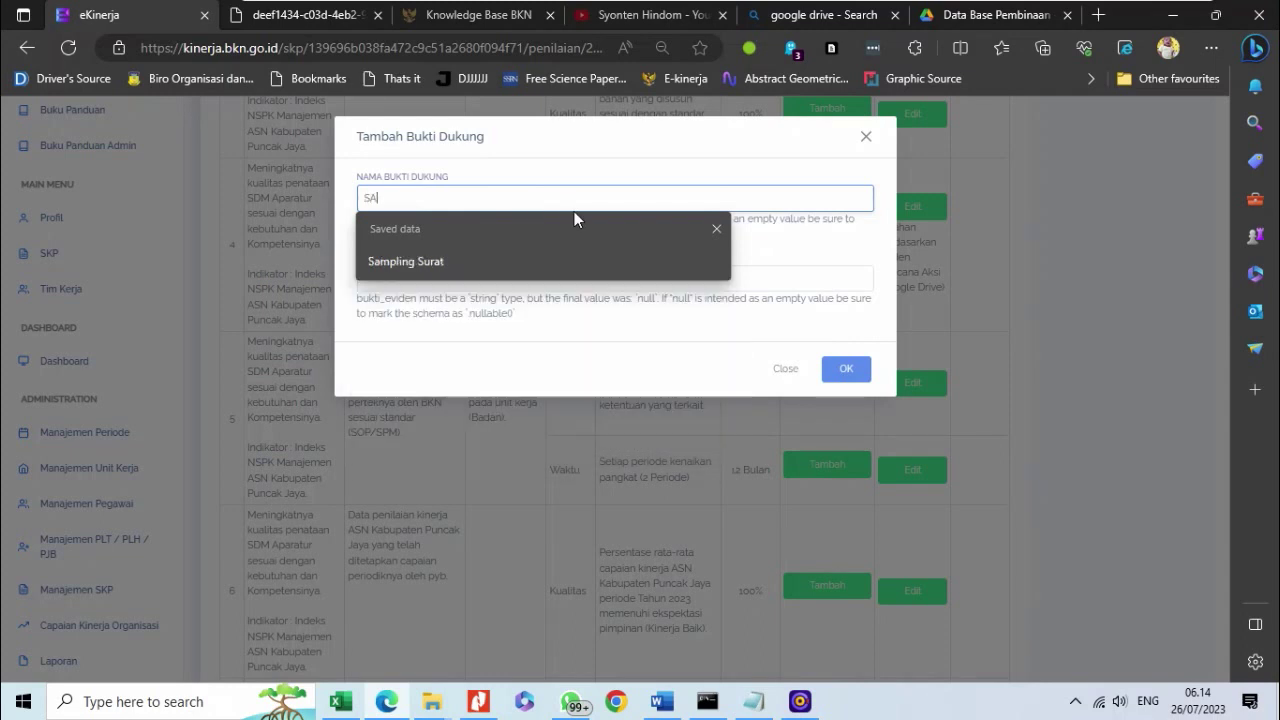
key("BackSpace")
key("BackSpace")
key("BackSpace")
key("BackSpace")
type("amepl")
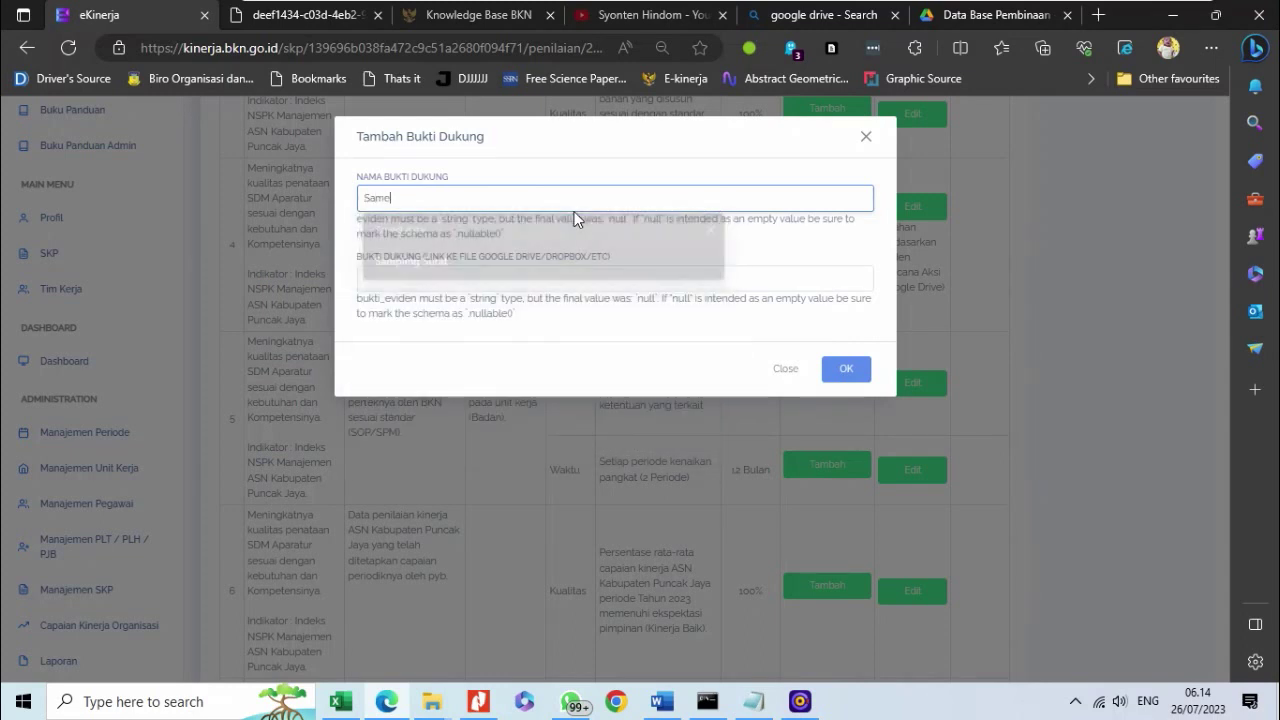
key("BackSpace")
type("pel Berkas Usul KP")
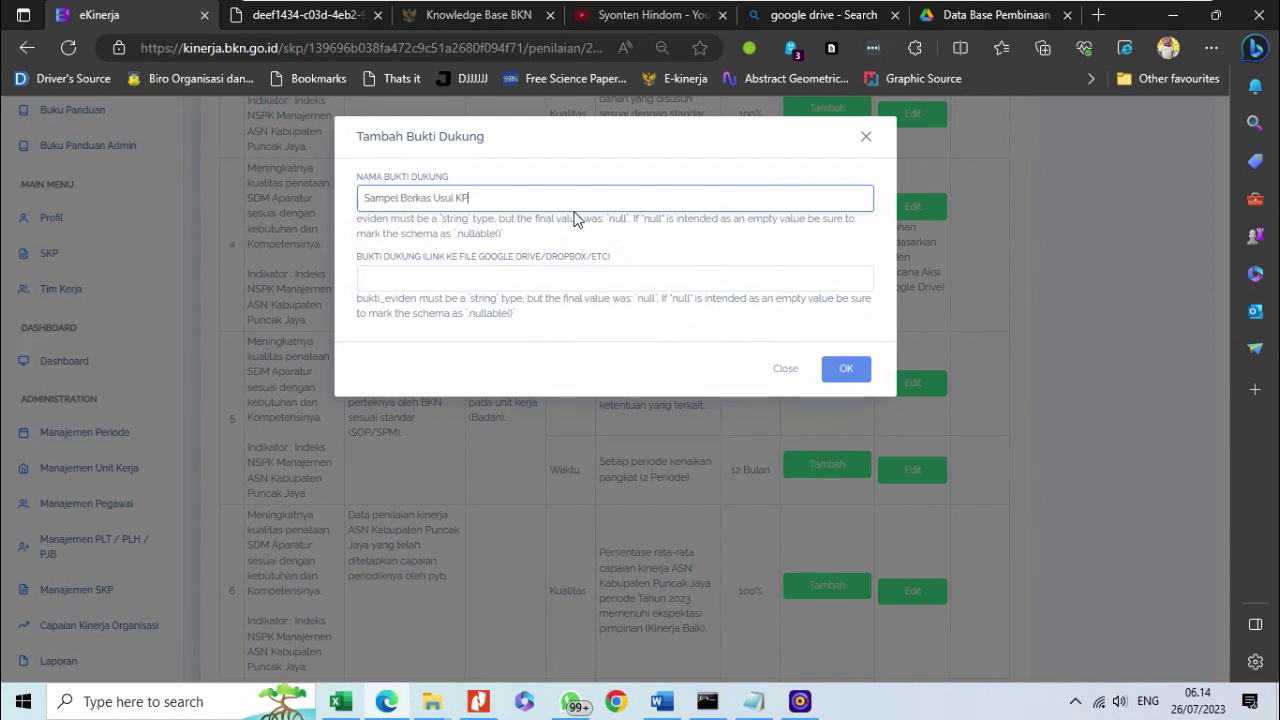
type("Daftar Rekapitulasi")
left_click(476, 274)
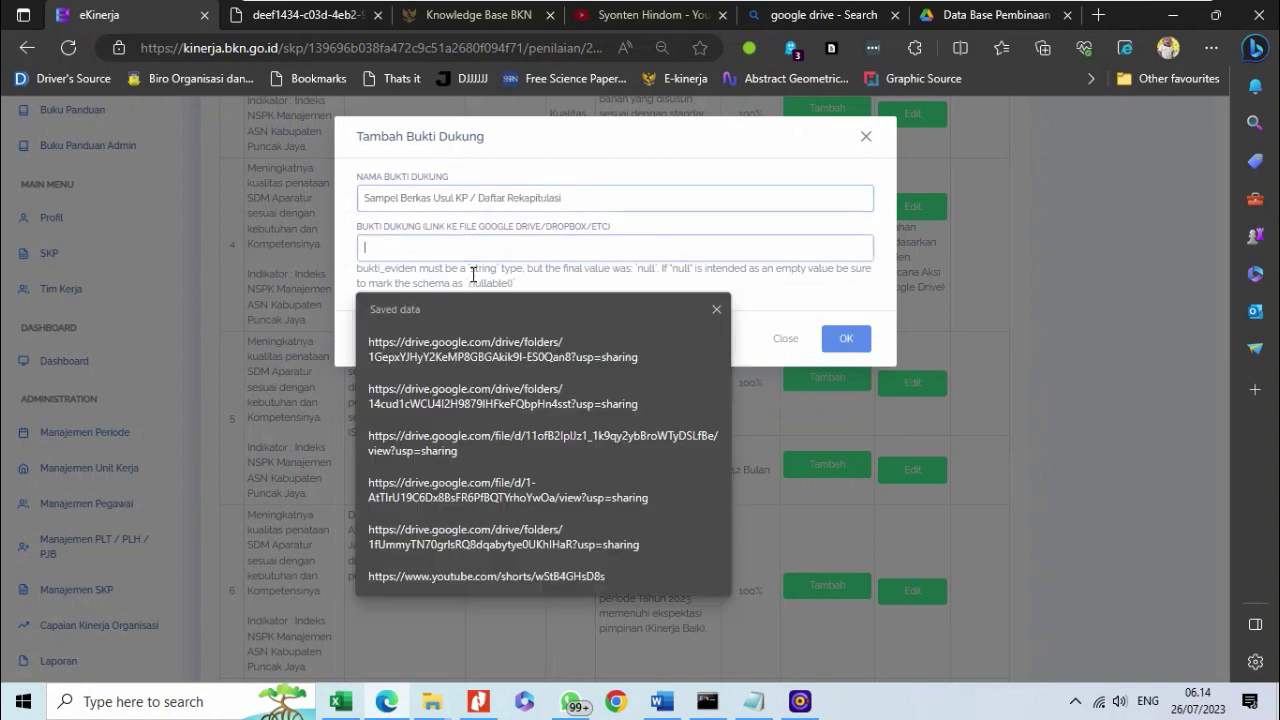
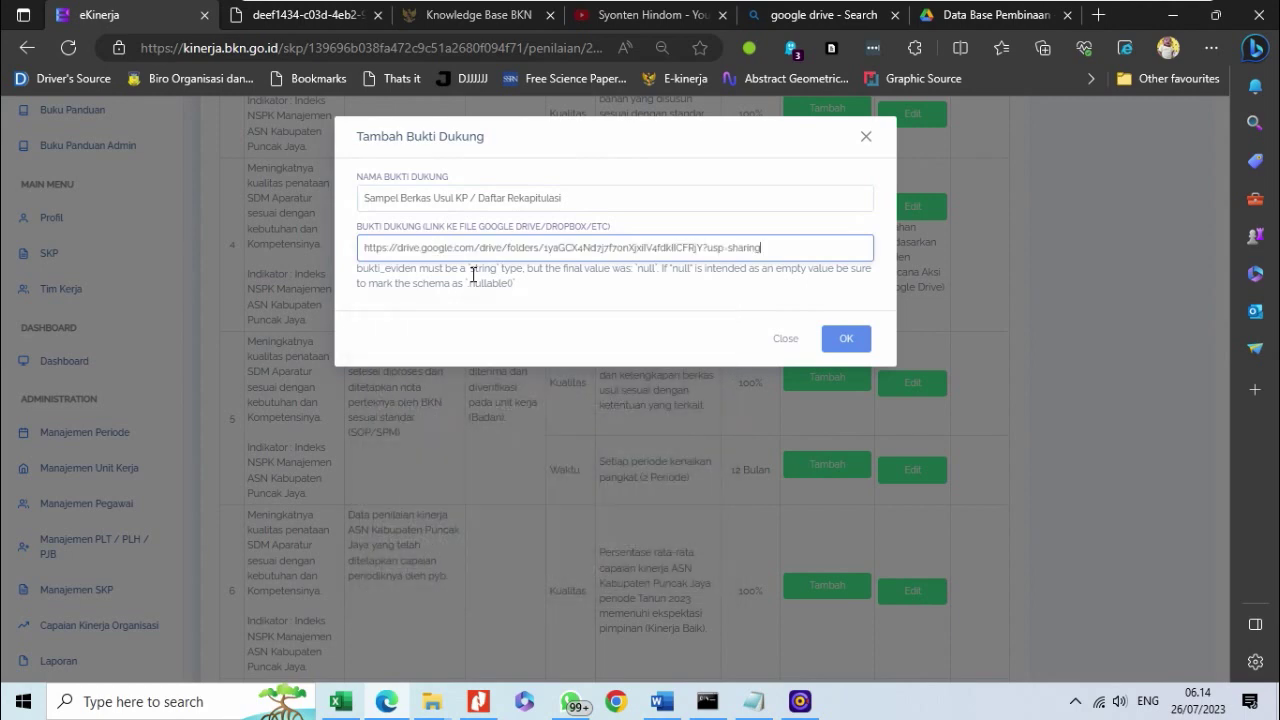
left_click(843, 337)
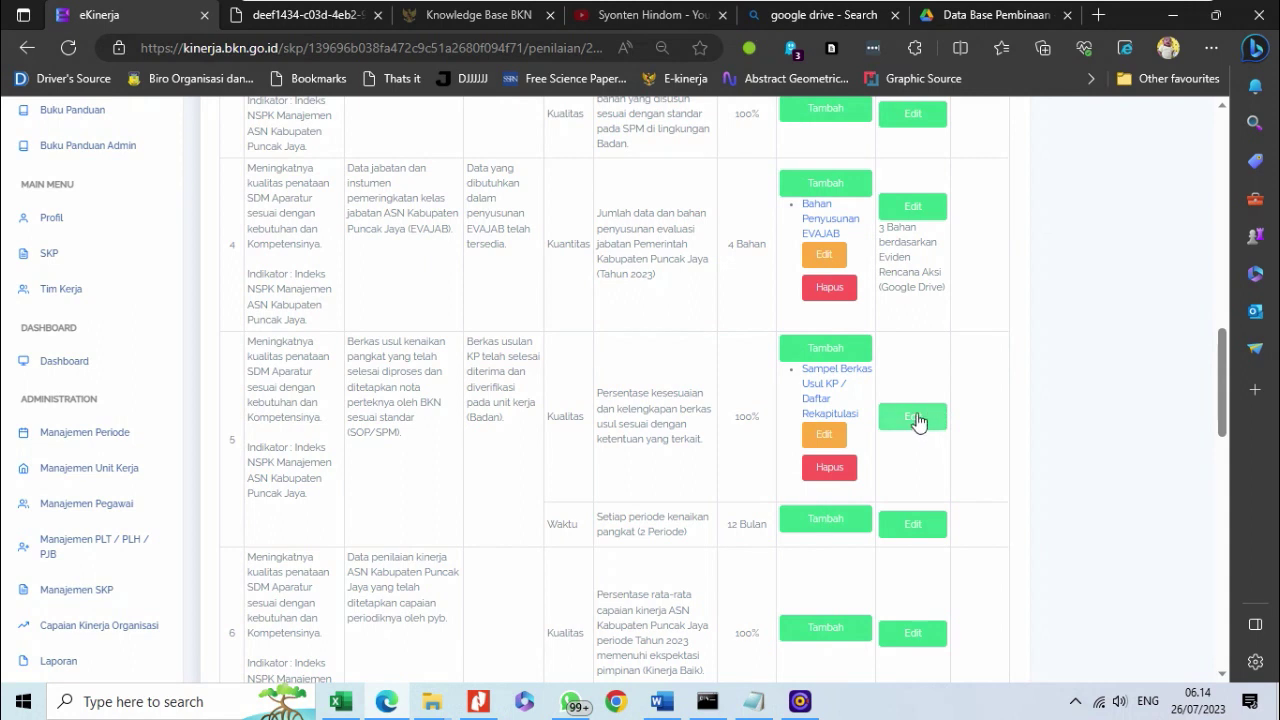
- Set row 5's Kualitas Realisasi to 100% with Sumber Data 'Sesuai dengan daftar nominatif atau sampel data usul KP'
left_click(918, 420)
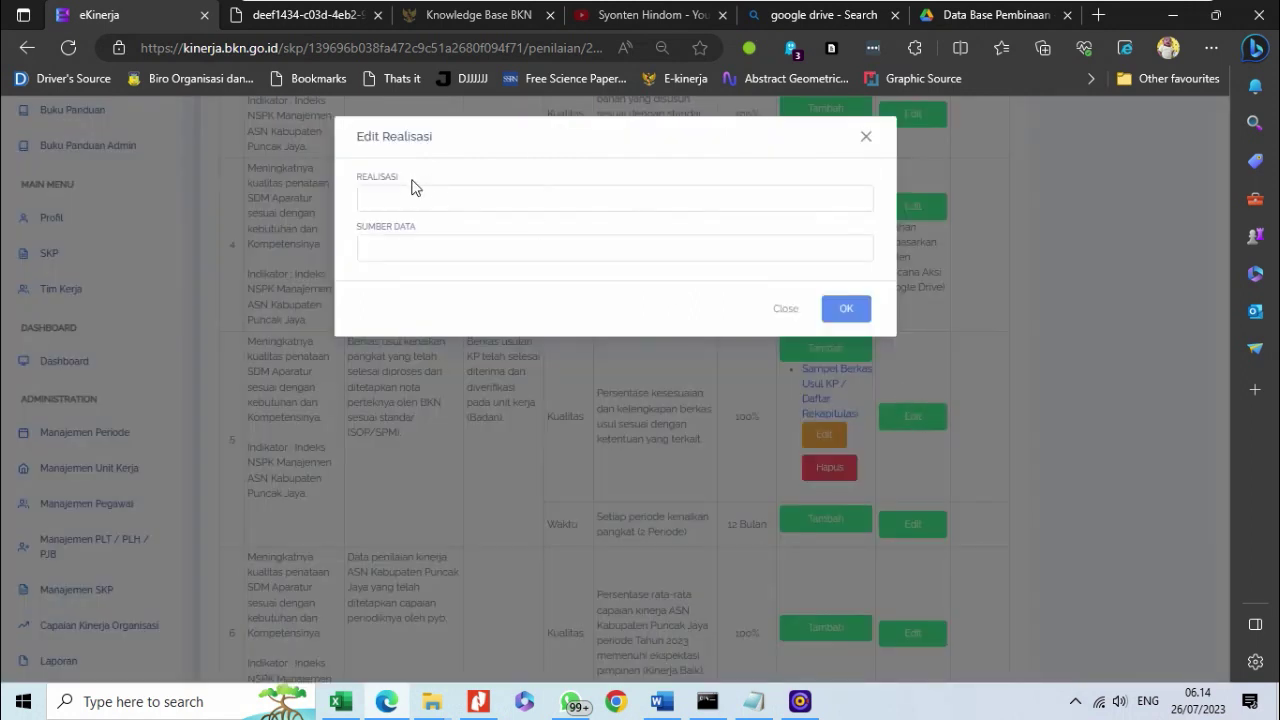
left_click(413, 196)
type("100")
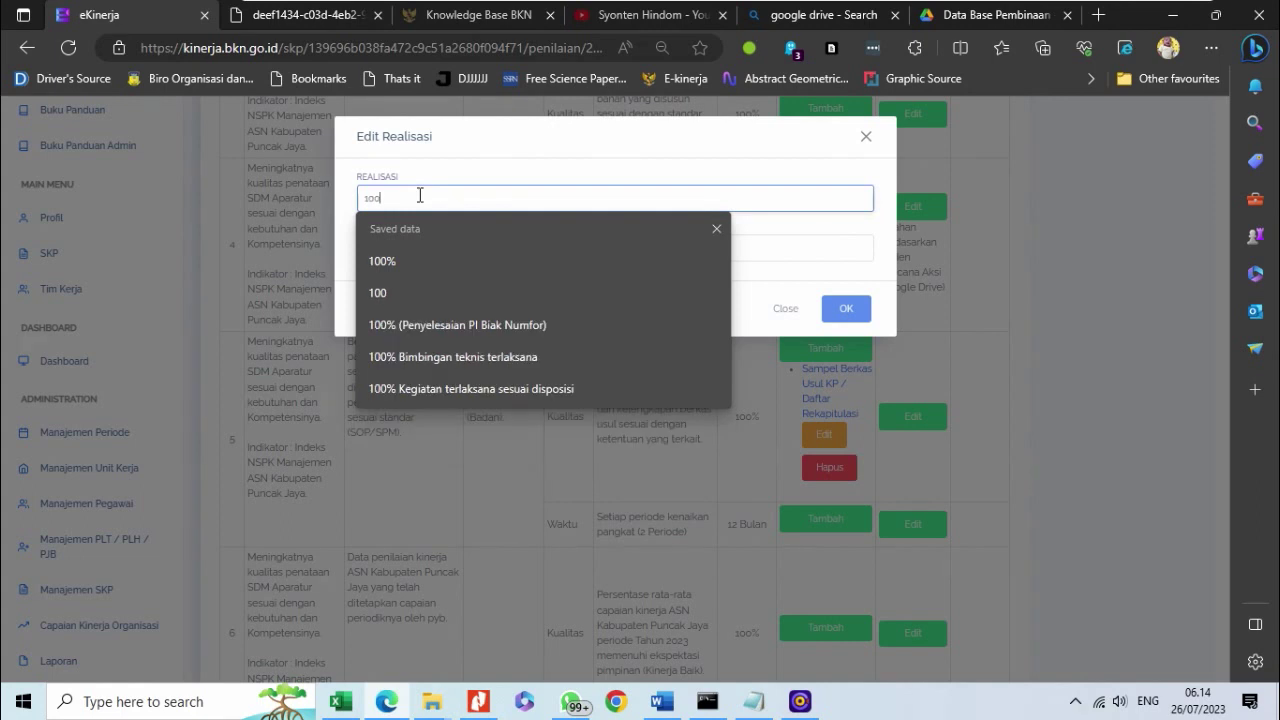
type("%")
left_click(806, 249)
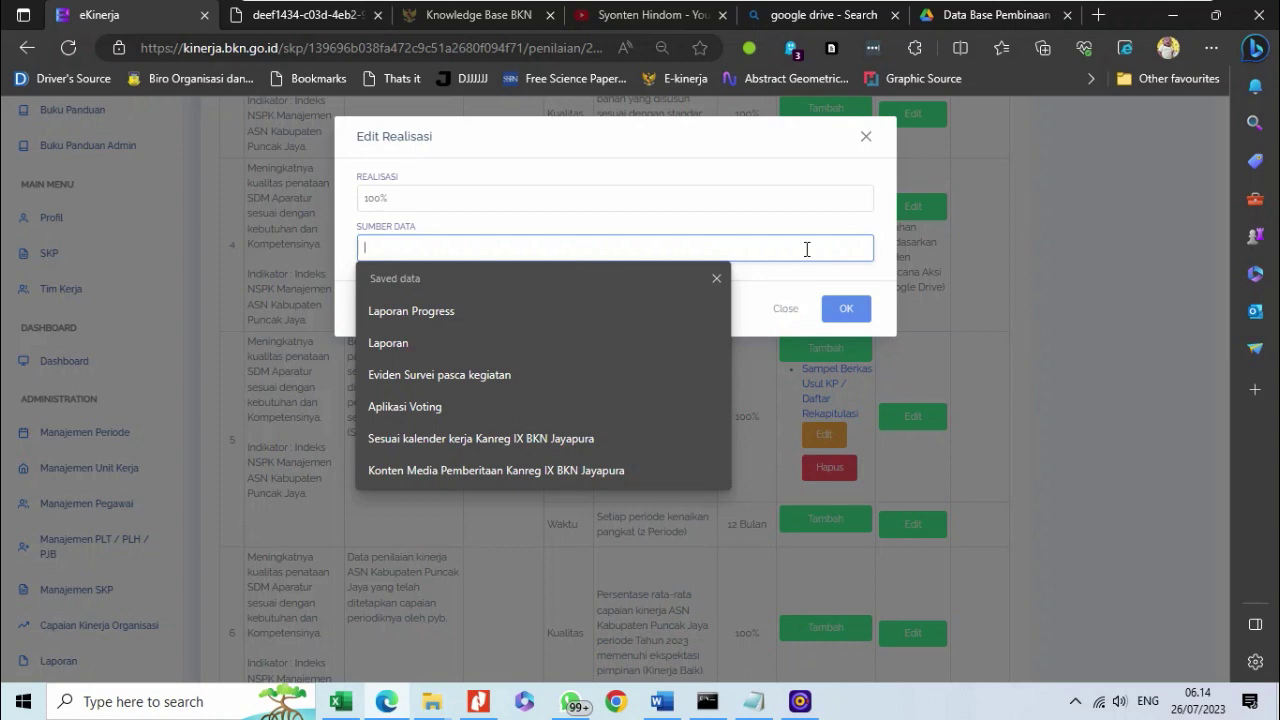
type("Sesuai dengan daftar nominatif atau sampel data usul KP")
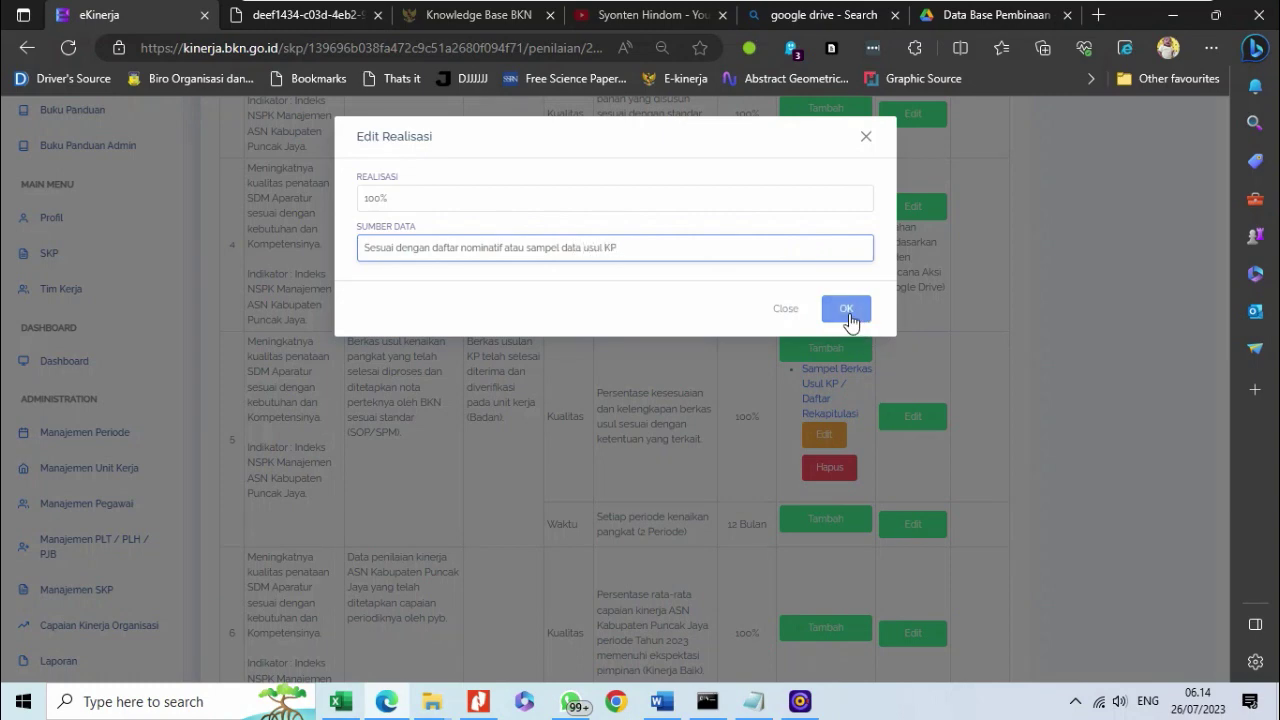
left_click(847, 310)
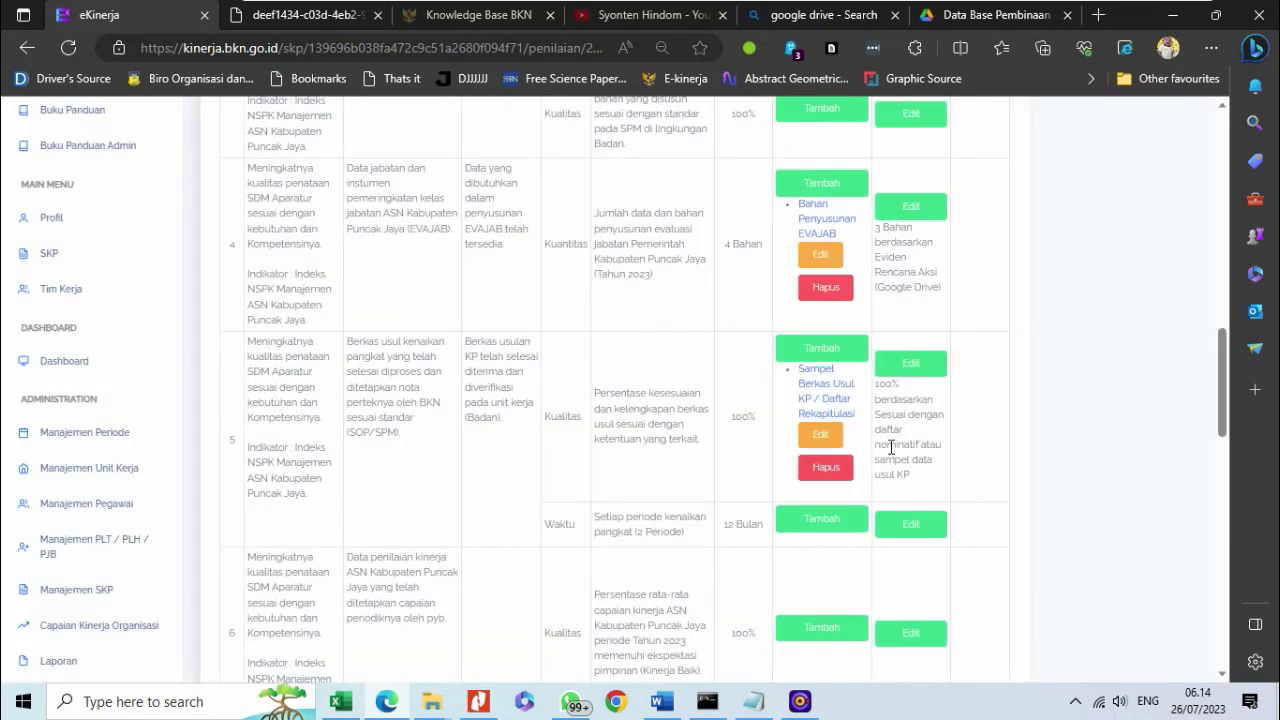
scroll(890, 448, "up", 3)
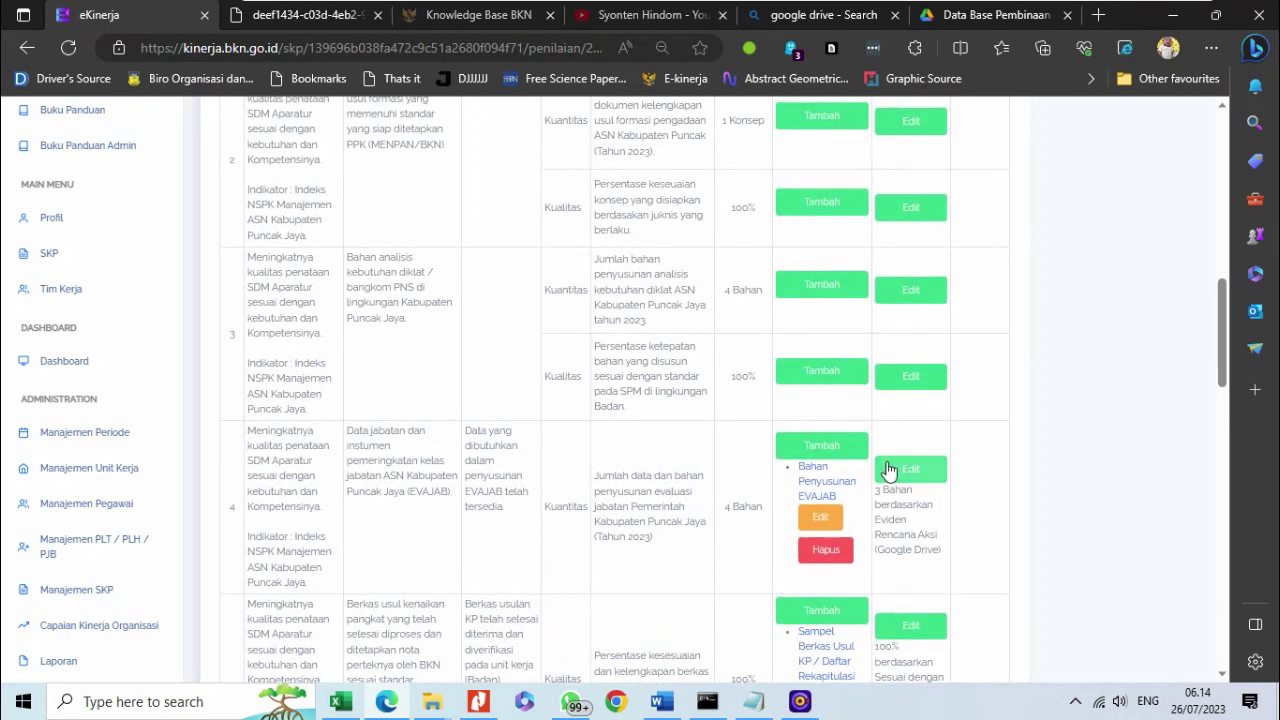
scroll(880, 478, "down", 3)
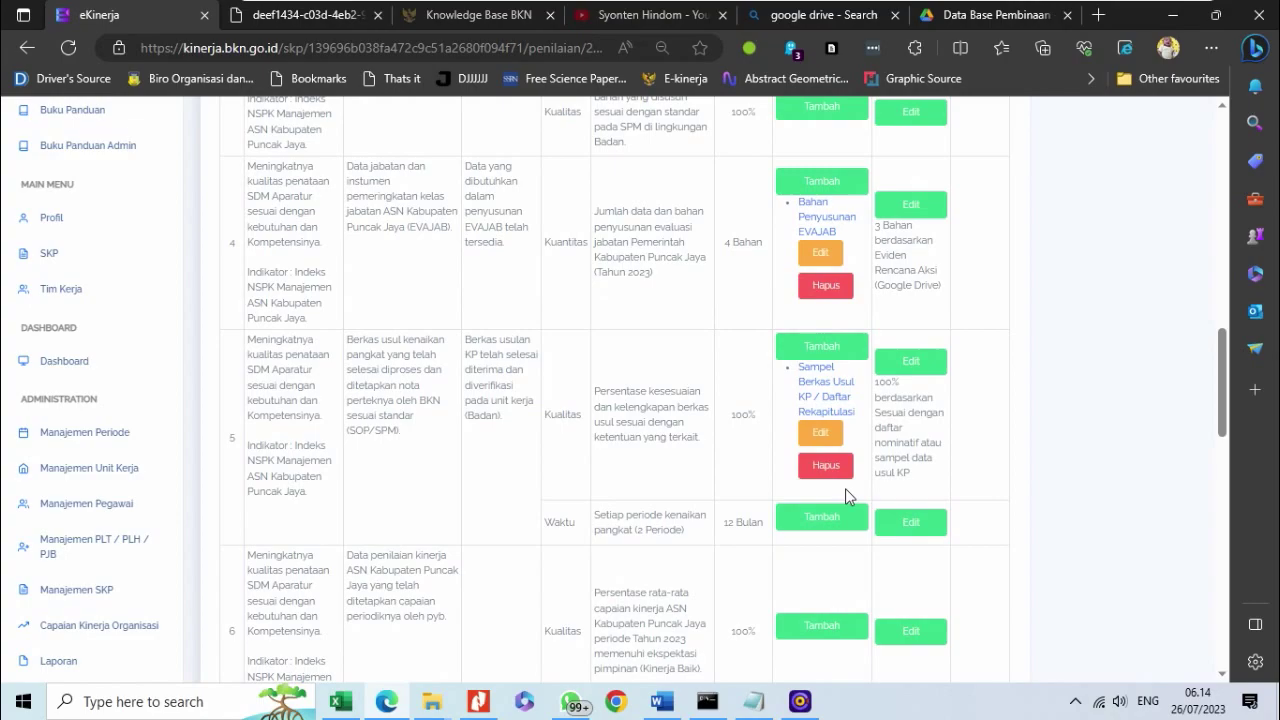
scroll(845, 490, "up", 10)
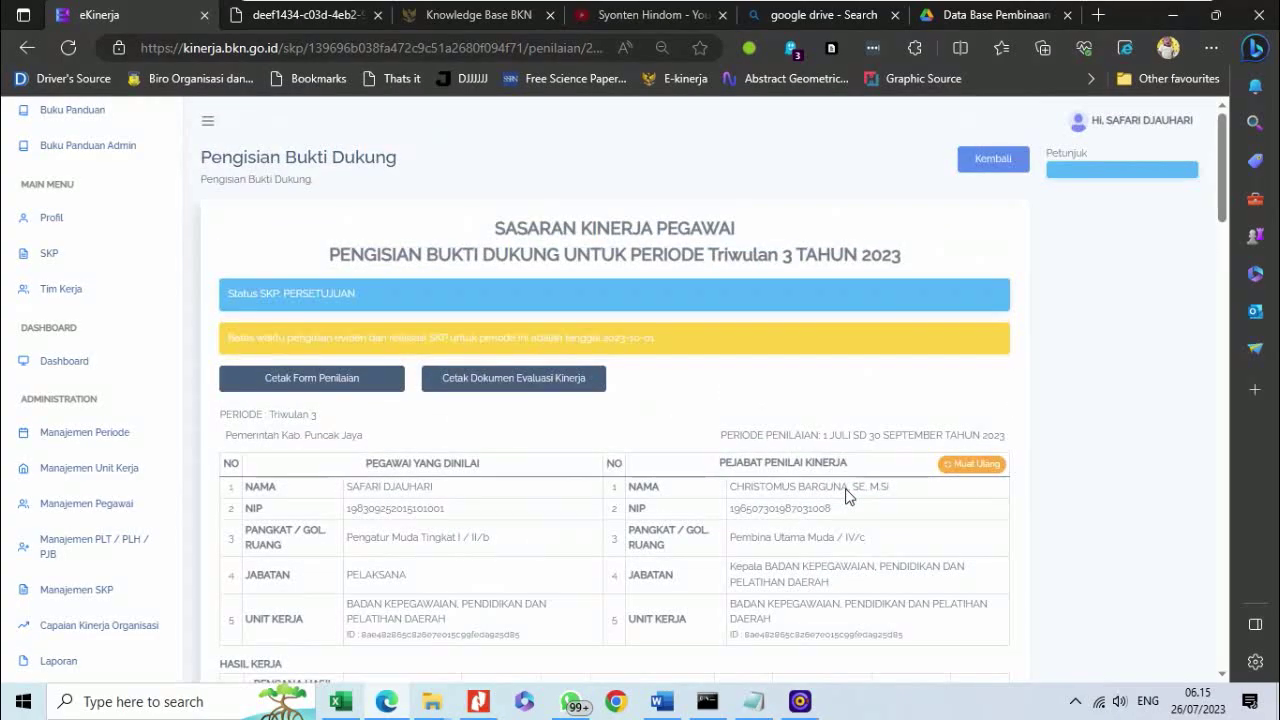
scroll(845, 497, "down", 10)
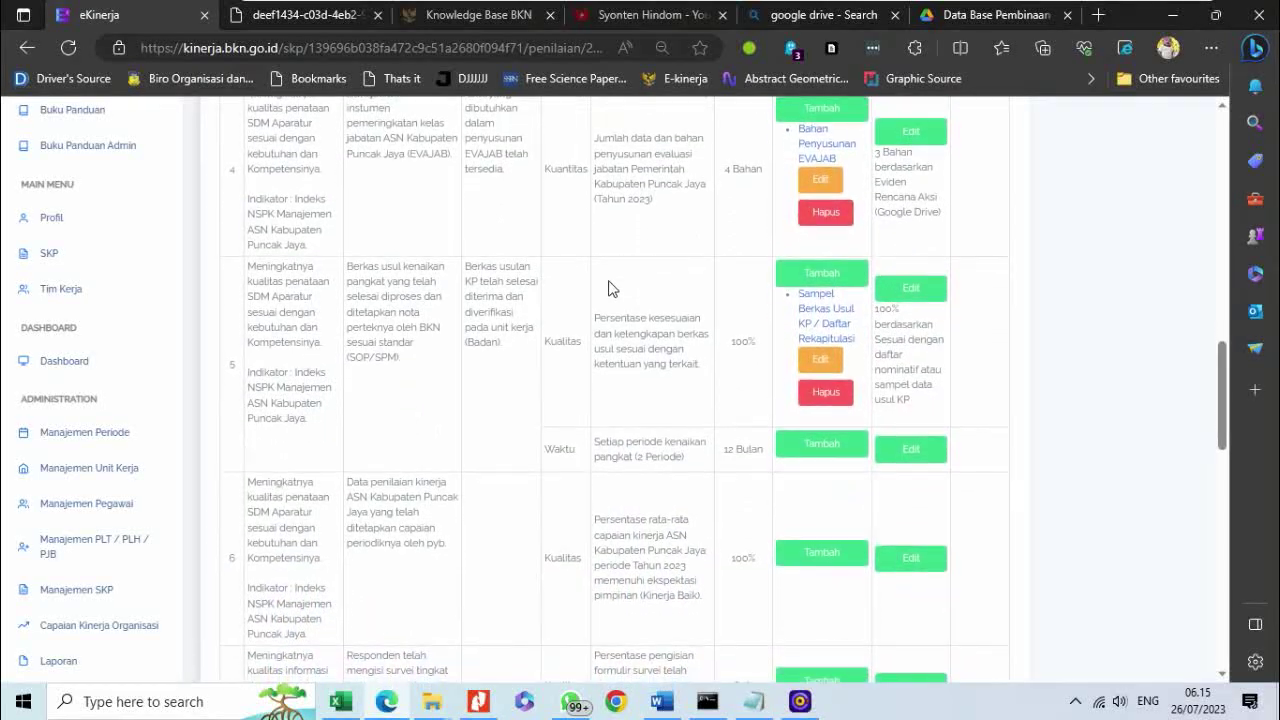
scroll(517, 393, "up", 1)
scroll(517, 393, "down", 3)
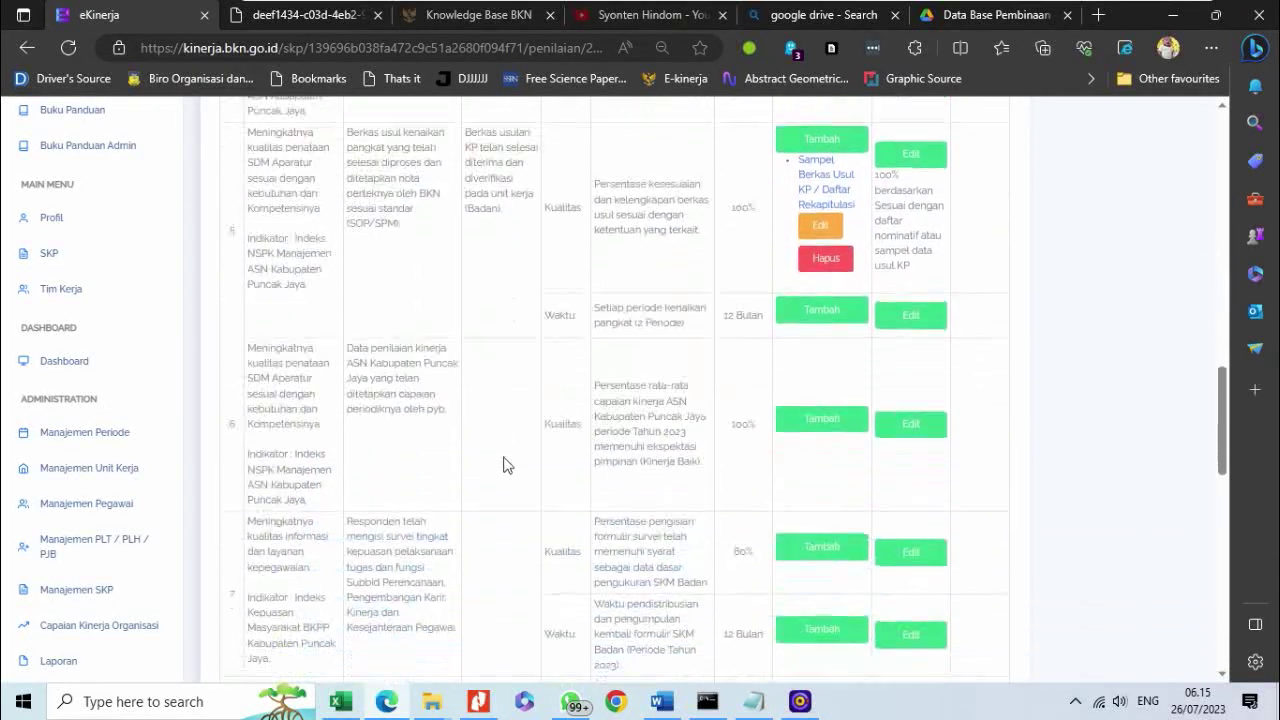
scroll(511, 547, "down", 3)
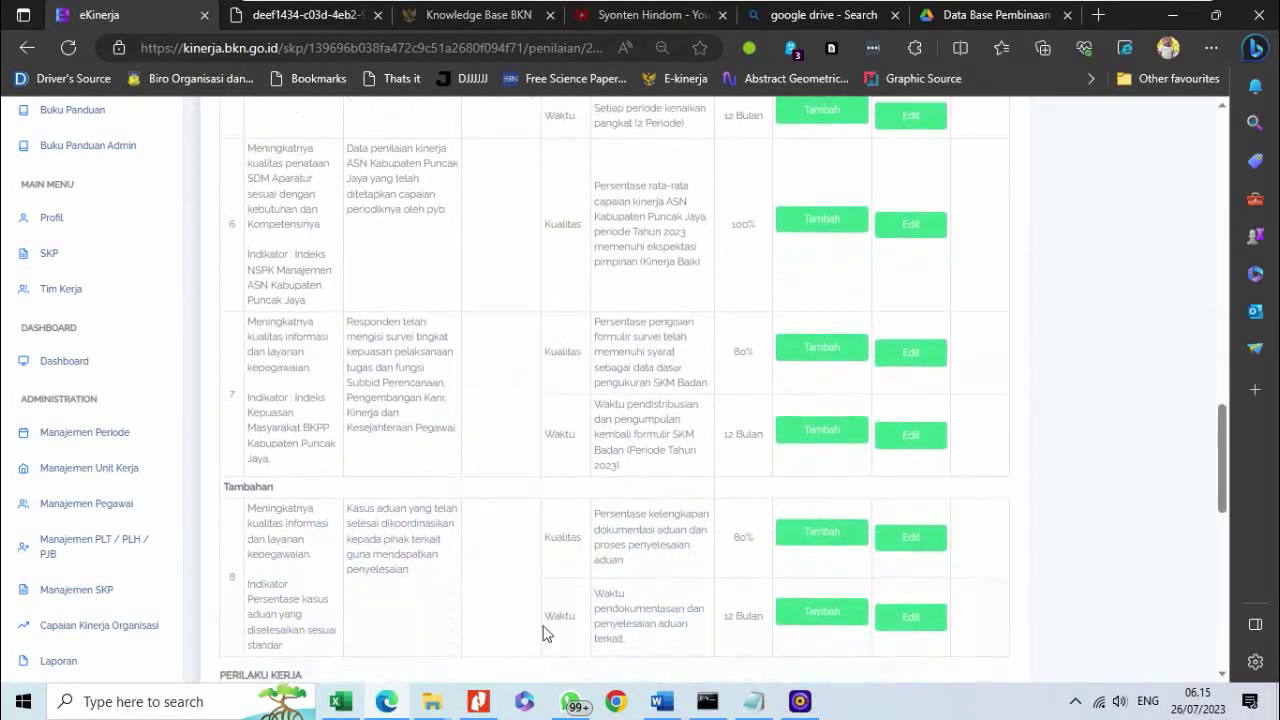
scroll(531, 415, "up", 8)
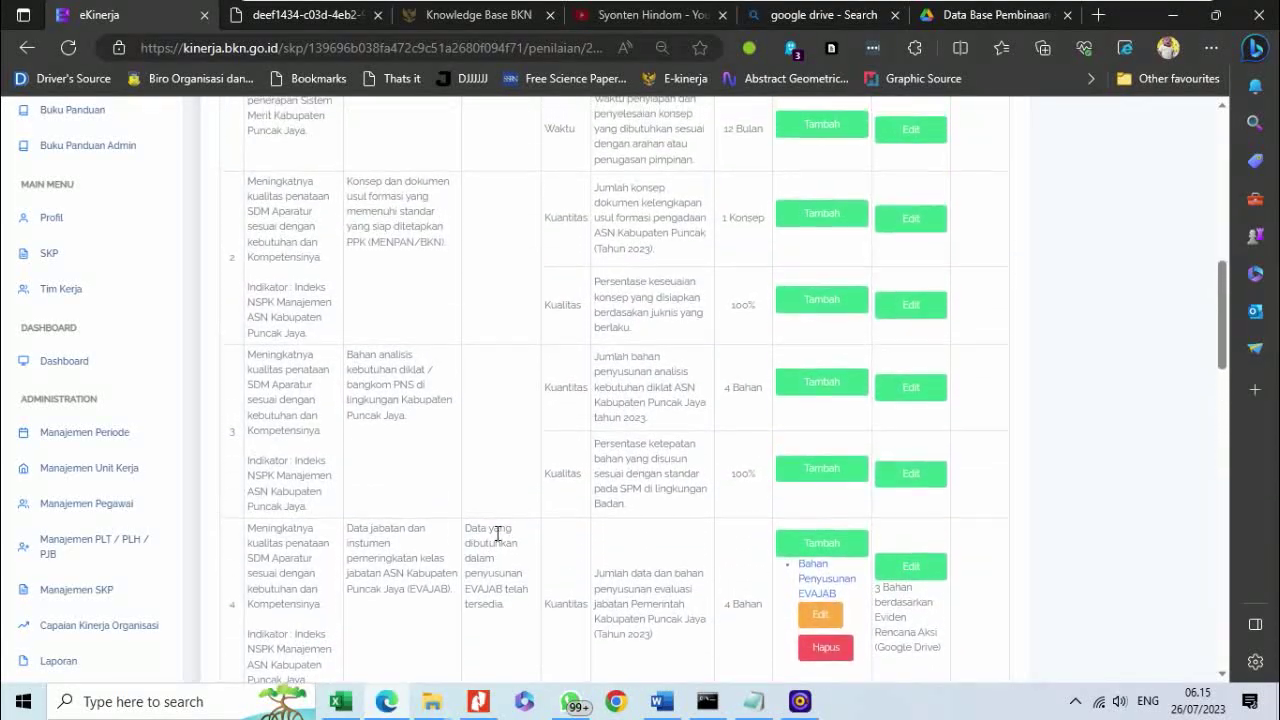
scroll(497, 534, "up", 5)
scroll(497, 534, "down", 8)
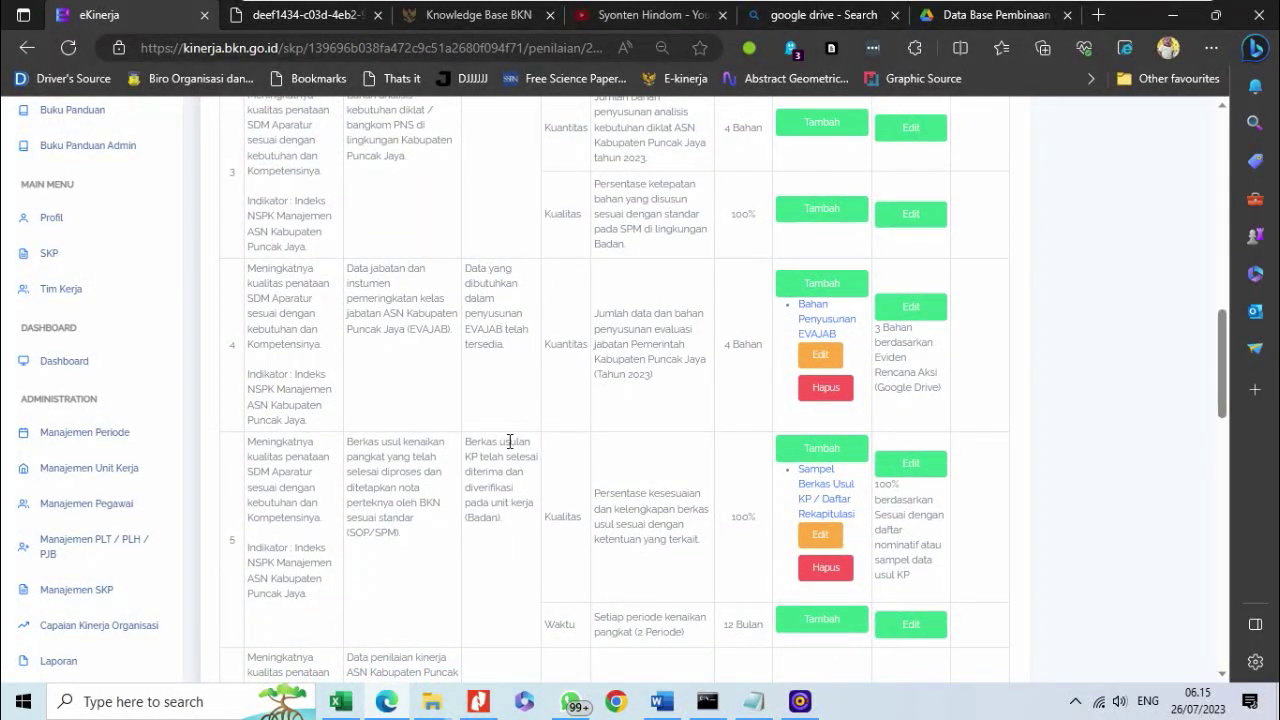
scroll(495, 486, "up", 5)
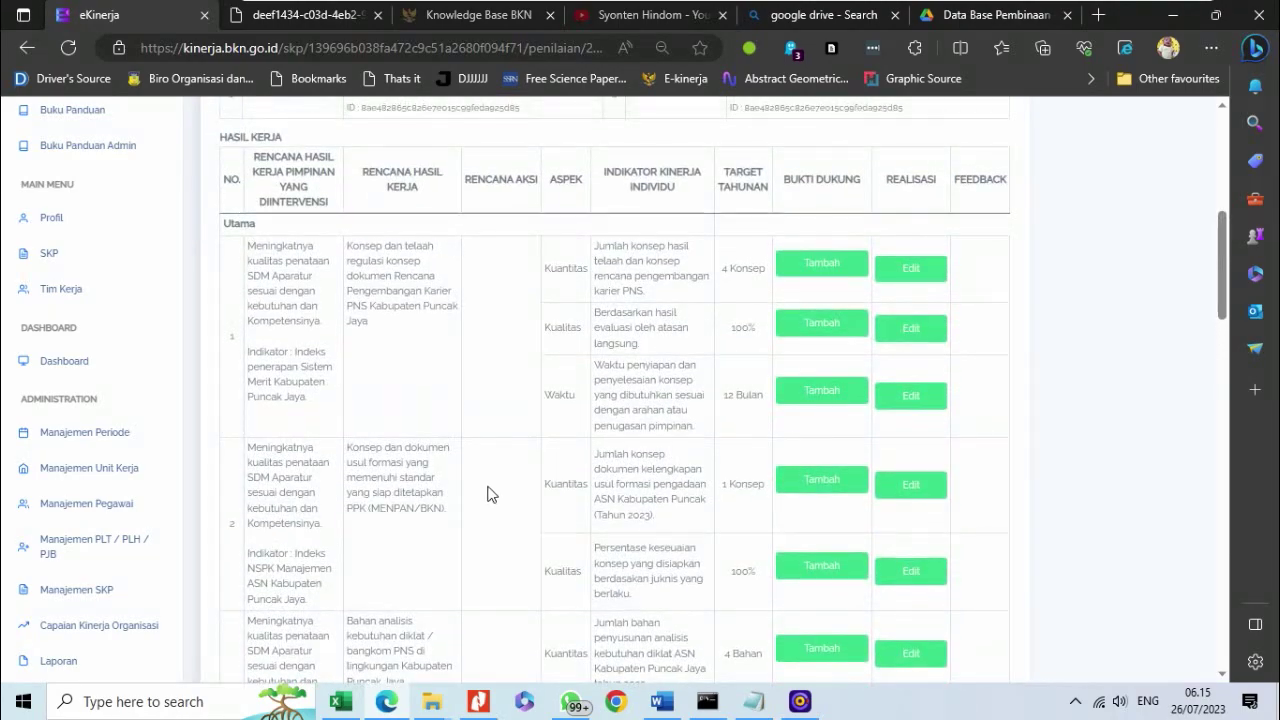
scroll(492, 490, "down", 6)
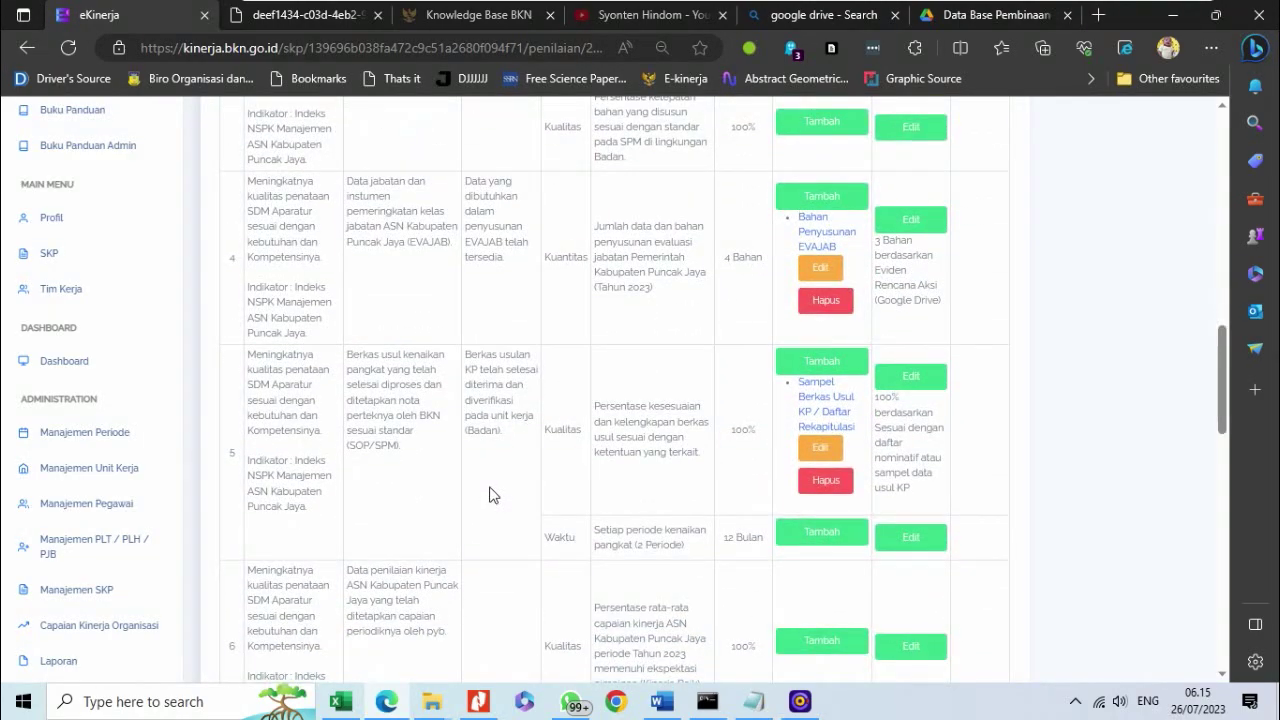
scroll(486, 510, "up", 10)
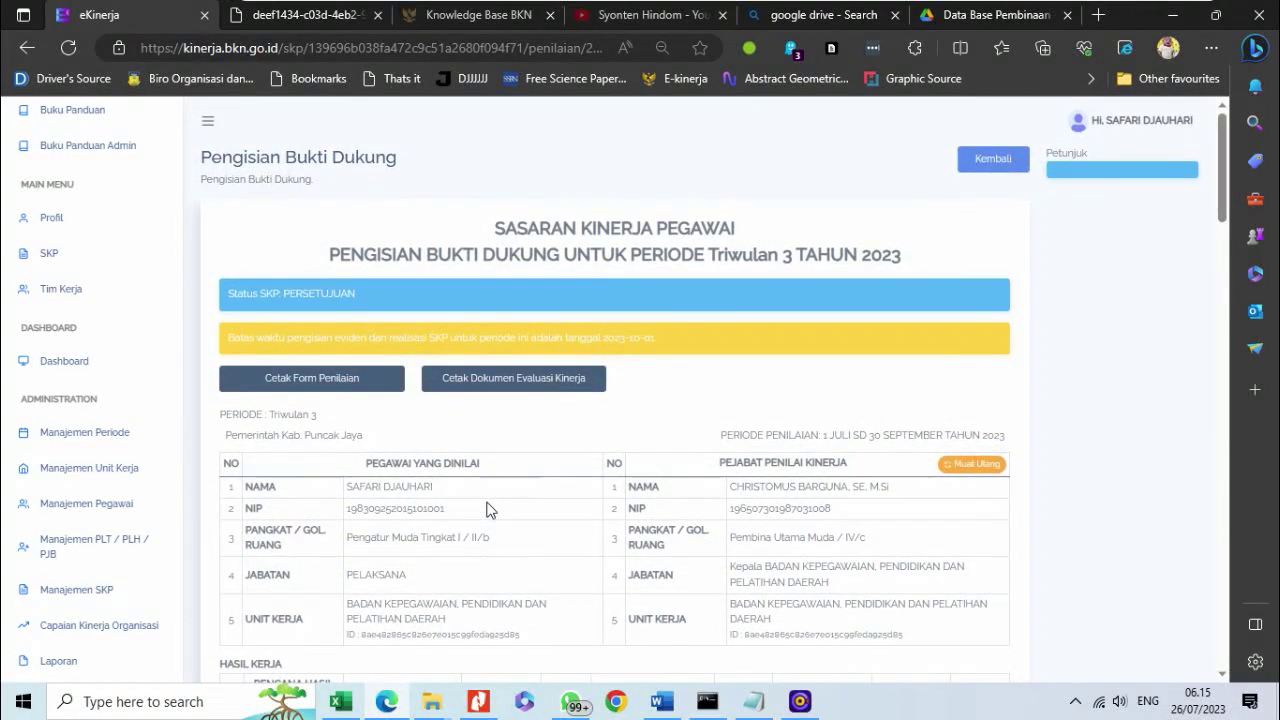
scroll(486, 510, "down", 10)
scroll(488, 510, "down", 1)
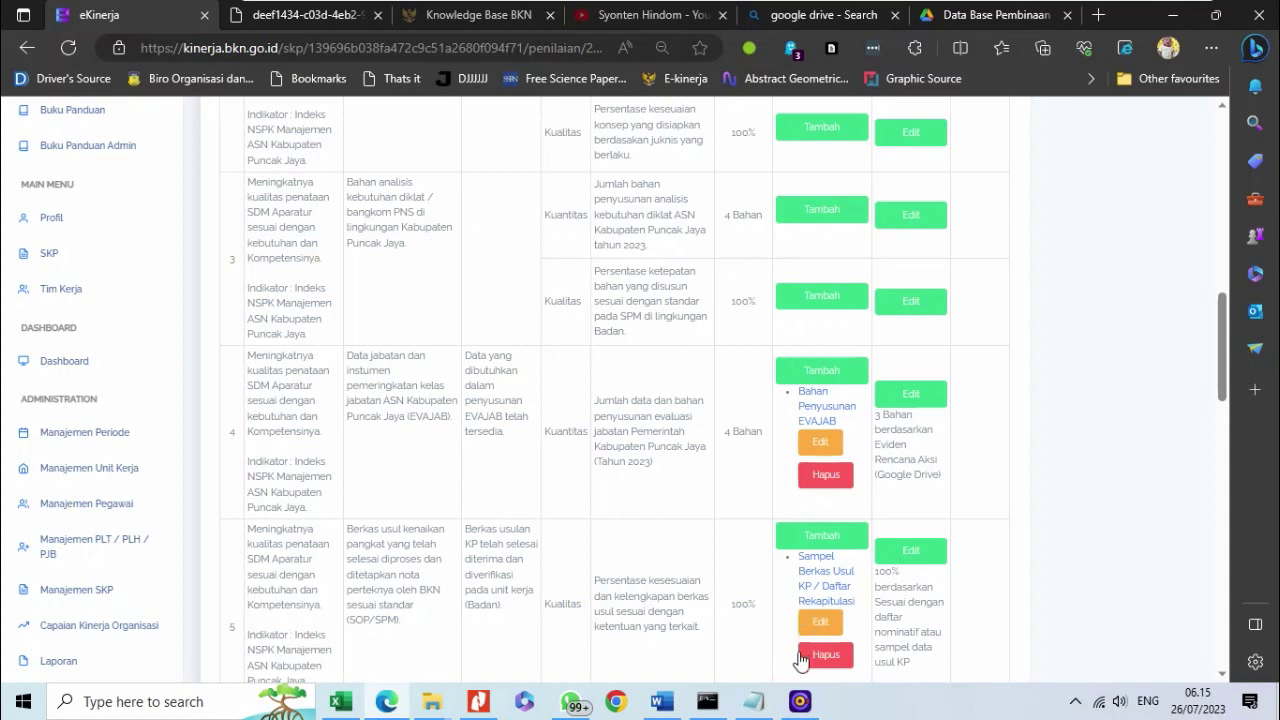
mouse_move(657, 8)
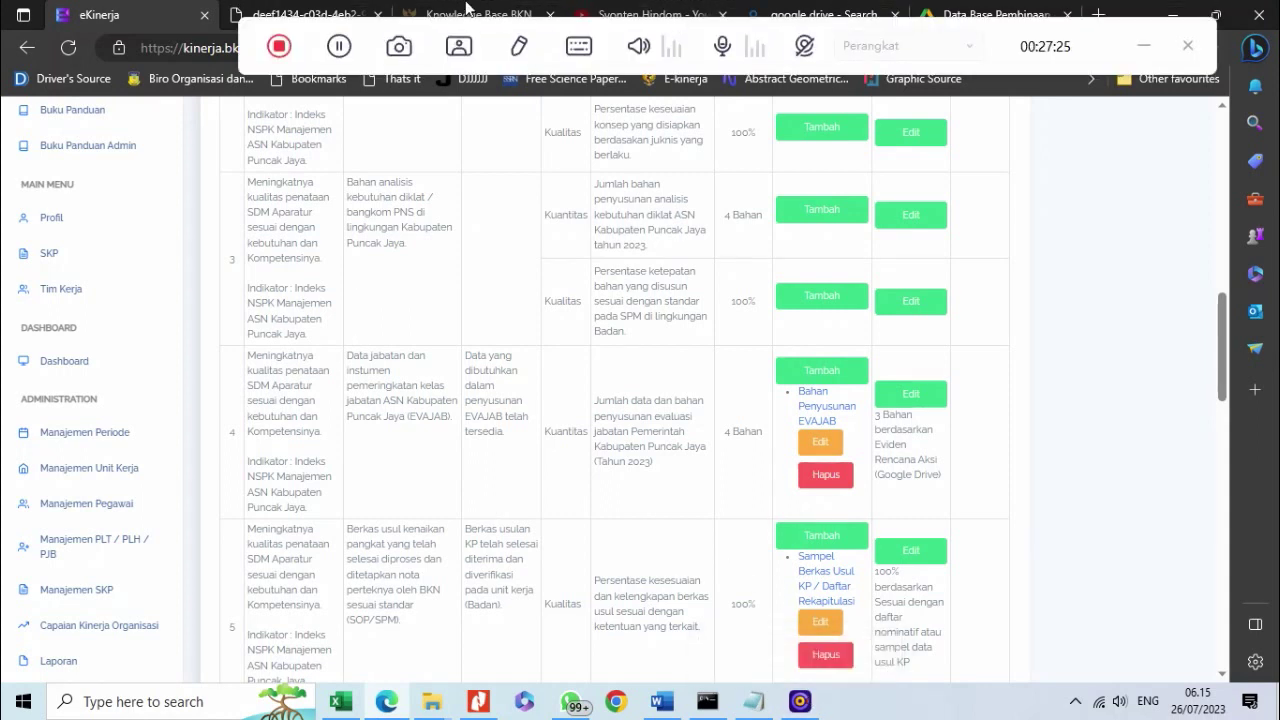
- From the SKP's Penilaian page, open Pemantauan dan Evaluasi and start Triwulan 3 Penilaian Bawahan
left_click(339, 46)
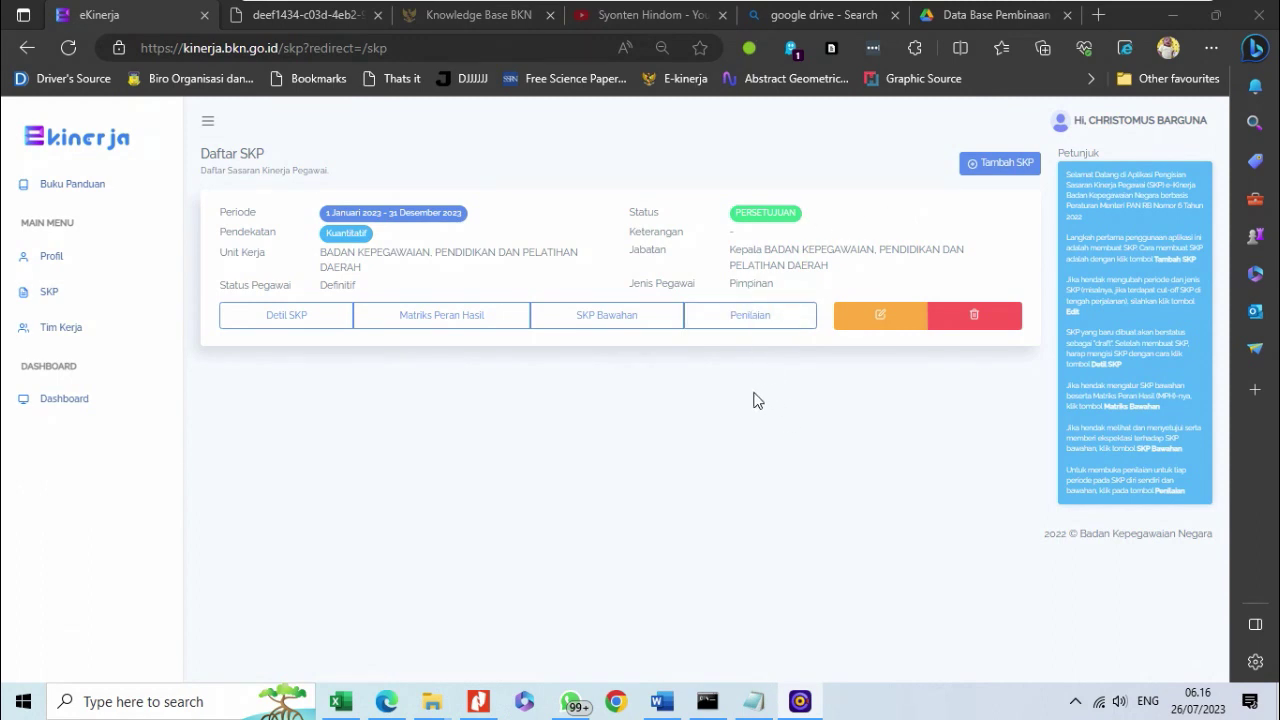
left_click(740, 316)
scroll(745, 443, "down", 2)
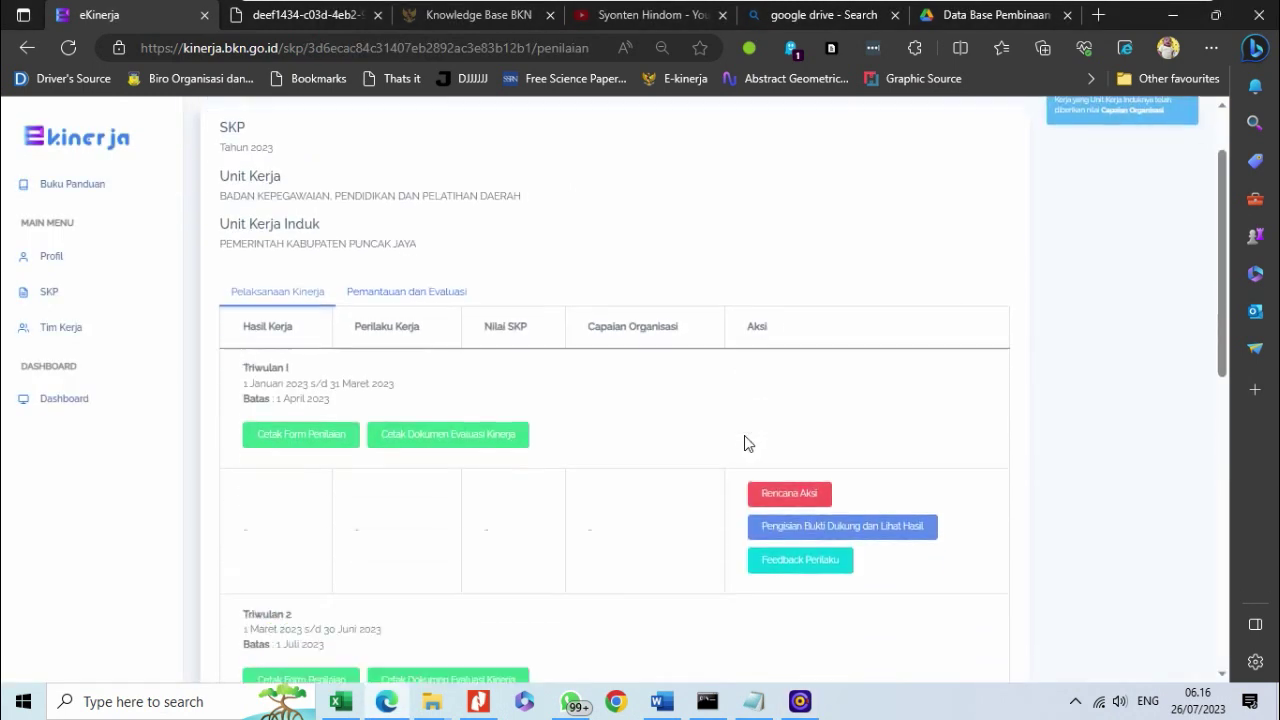
scroll(745, 443, "down", 3)
scroll(300, 510, "up", 3)
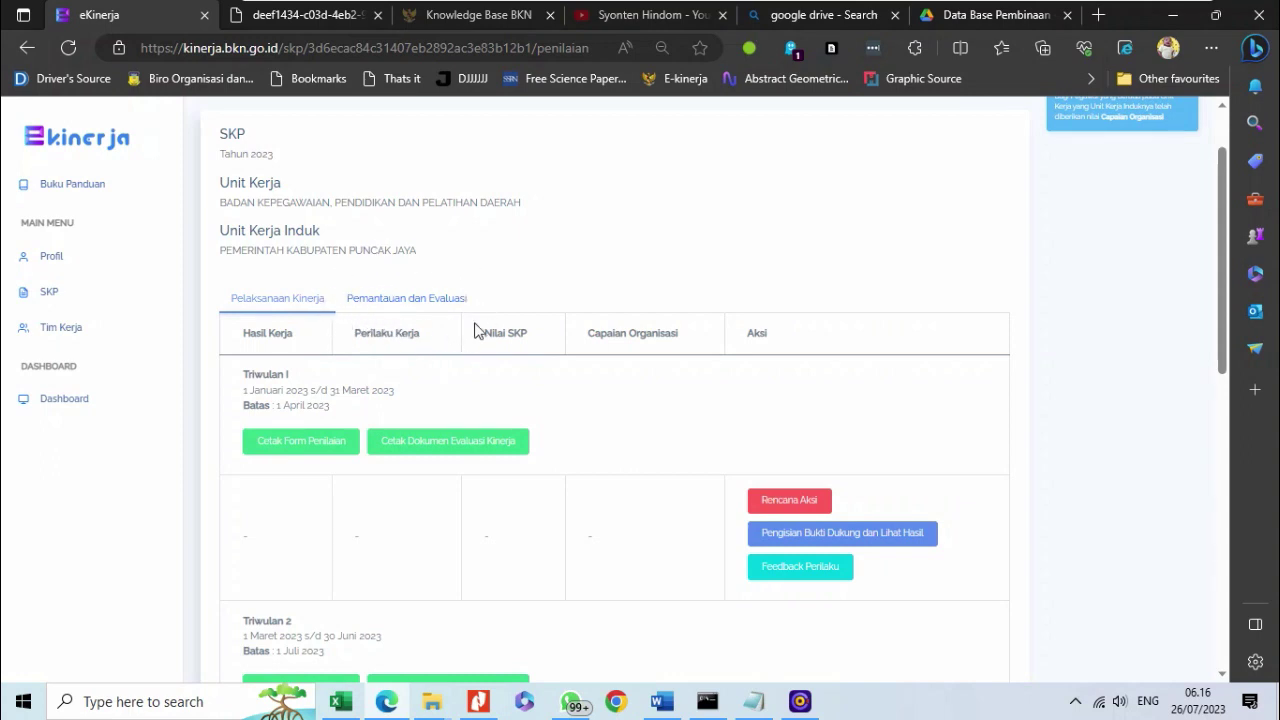
left_click(419, 306)
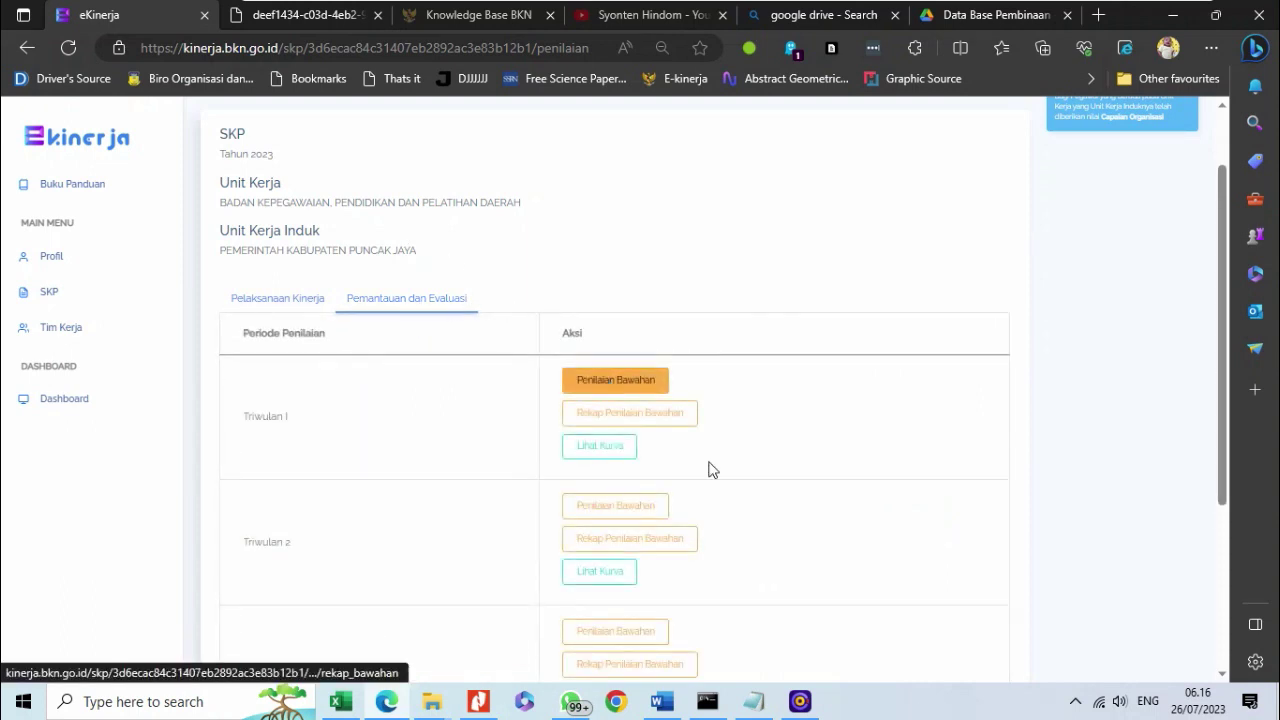
scroll(394, 526, "down", 2)
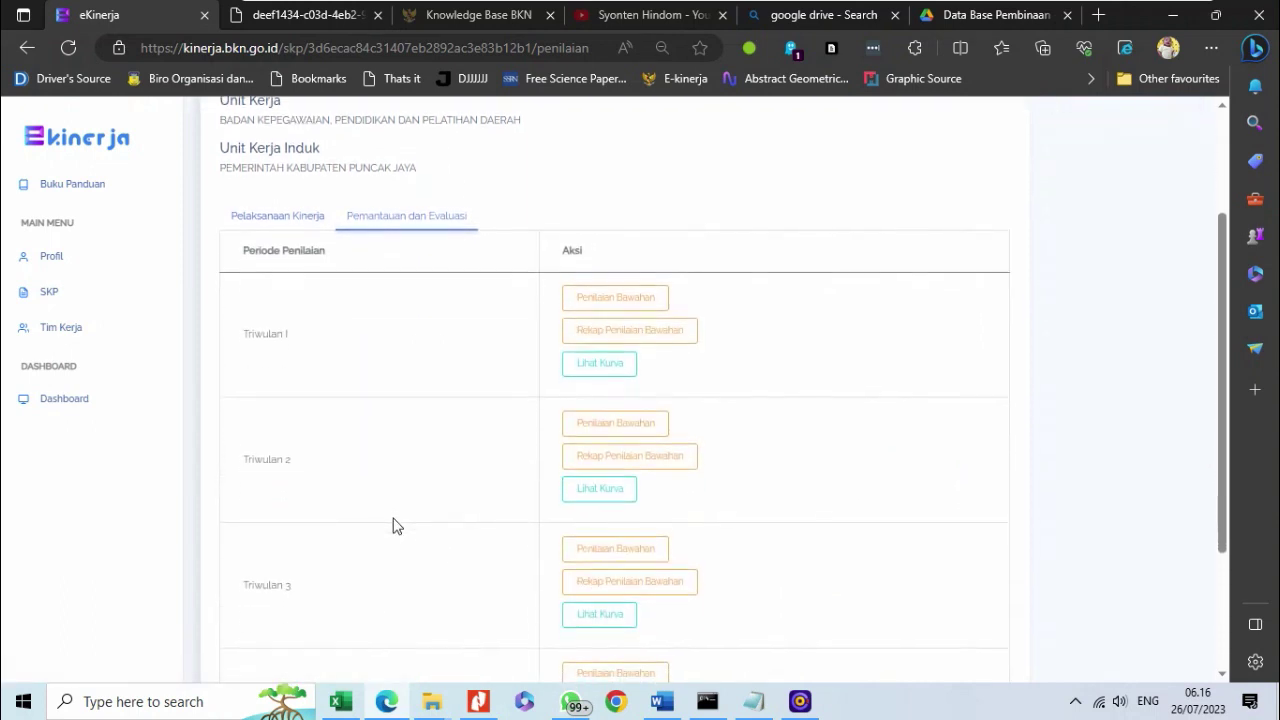
scroll(394, 526, "down", 1)
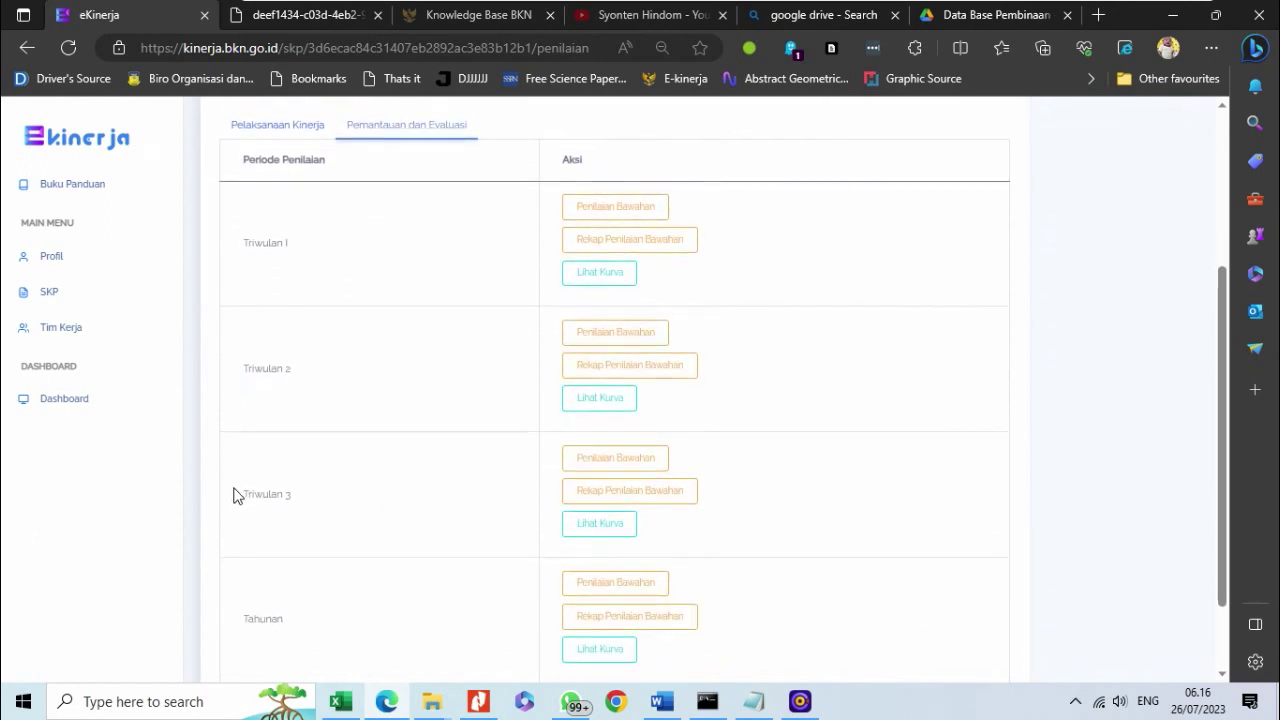
left_click(614, 457)
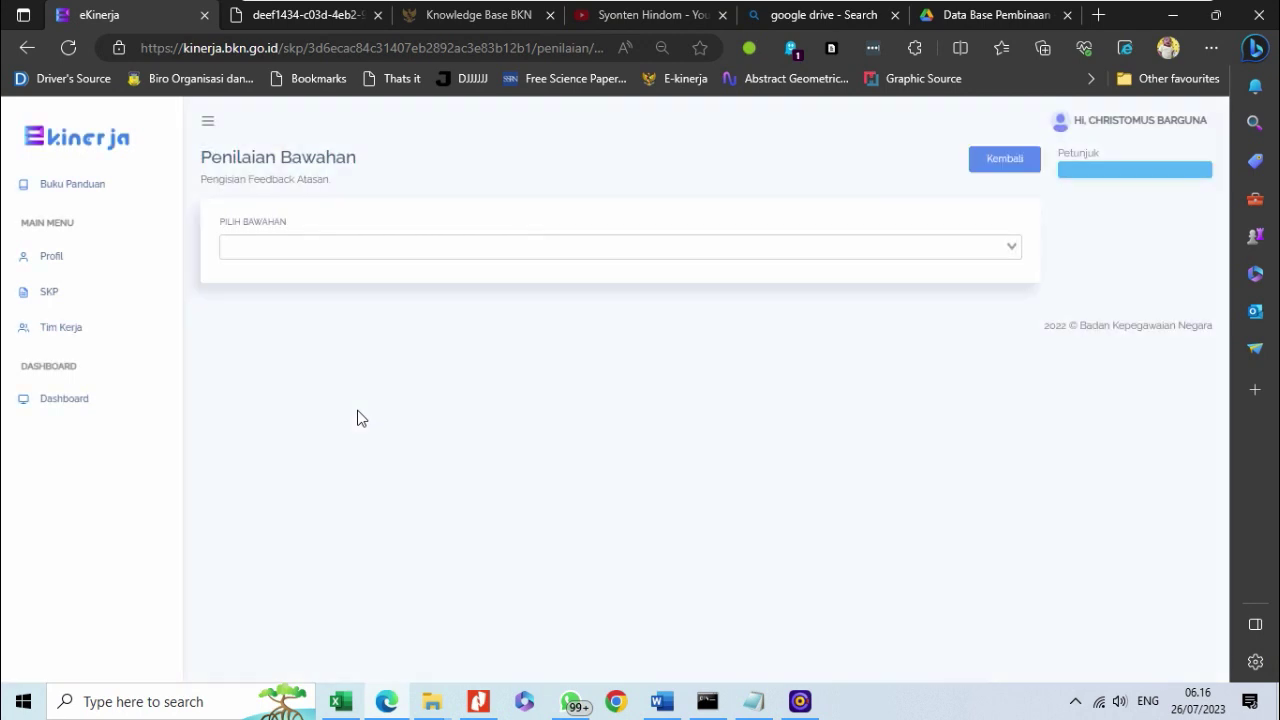
left_click(334, 248)
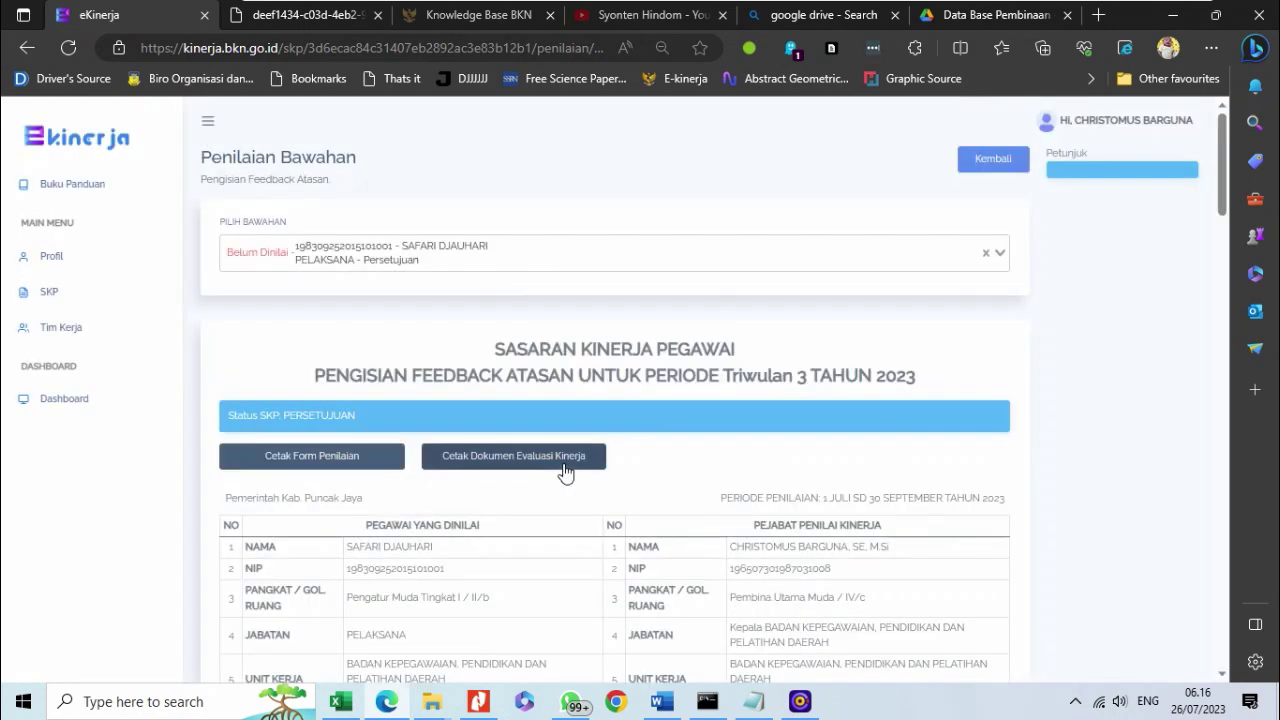
scroll(563, 472, "down", 8)
scroll(665, 449, "down", 5)
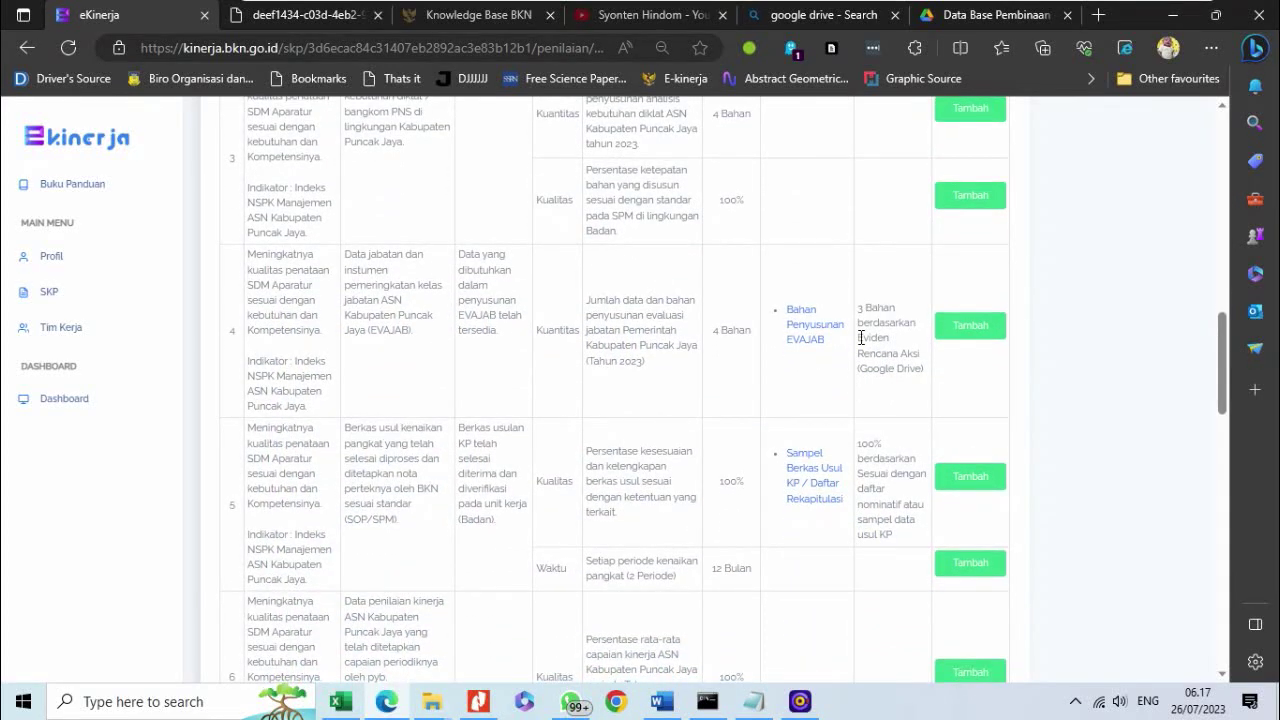
left_click(798, 340)
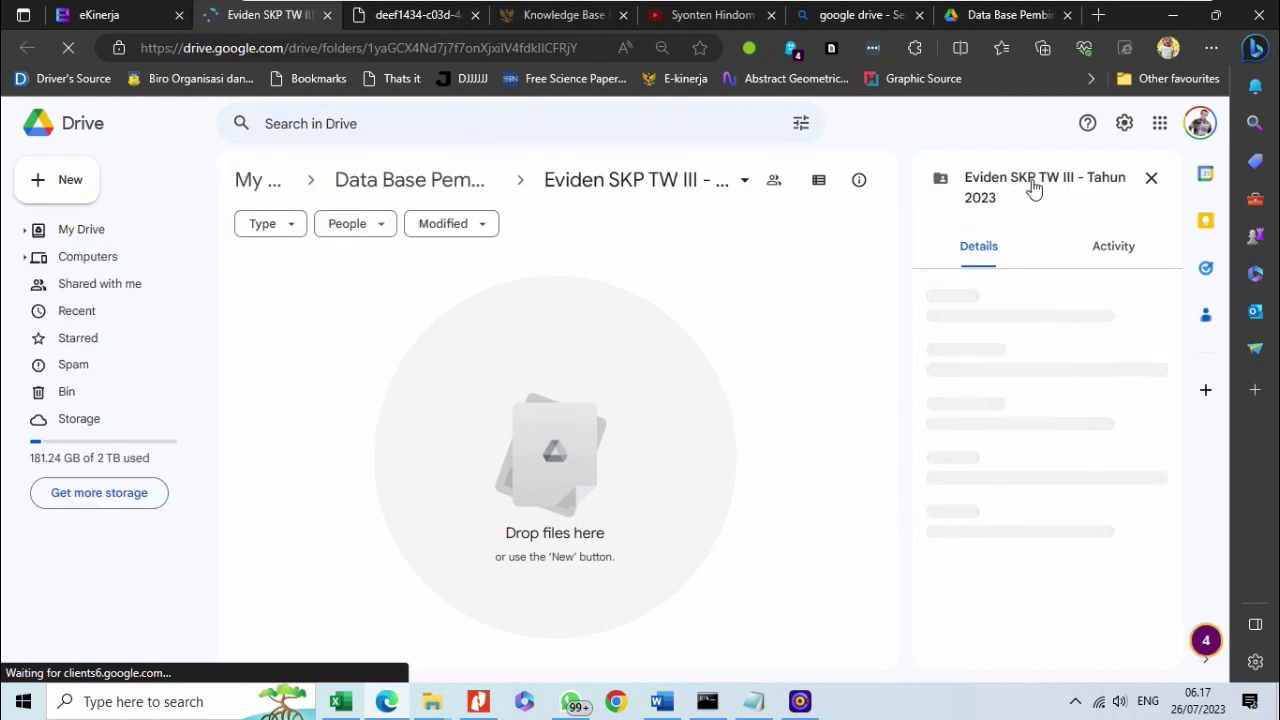
left_click(327, 15)
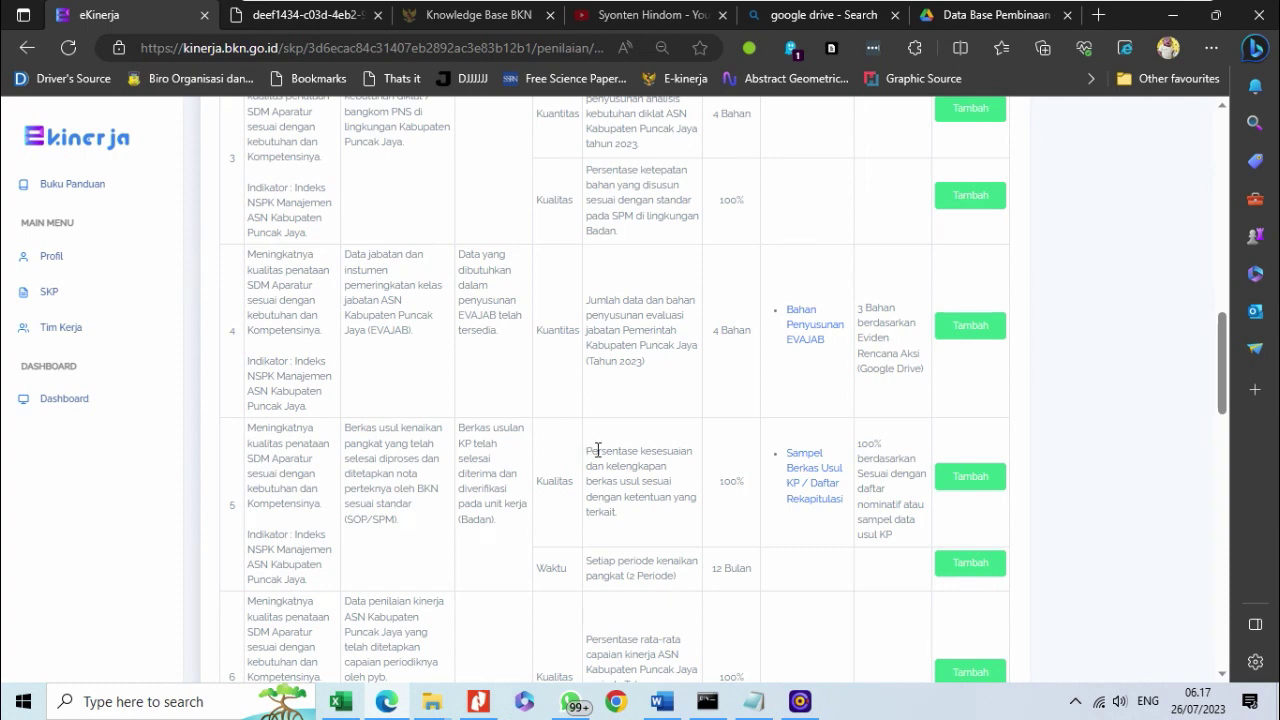
scroll(594, 449, "up", 3)
scroll(597, 449, "down", 3)
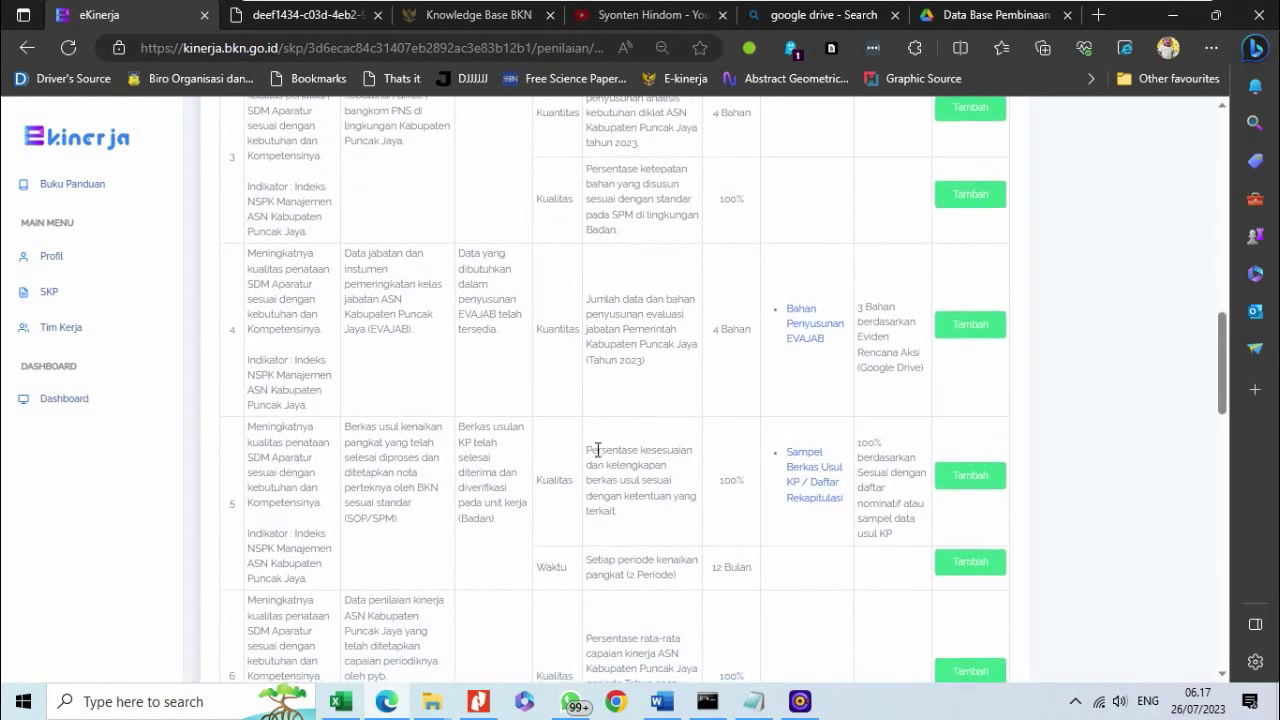
scroll(895, 377, "down", 1)
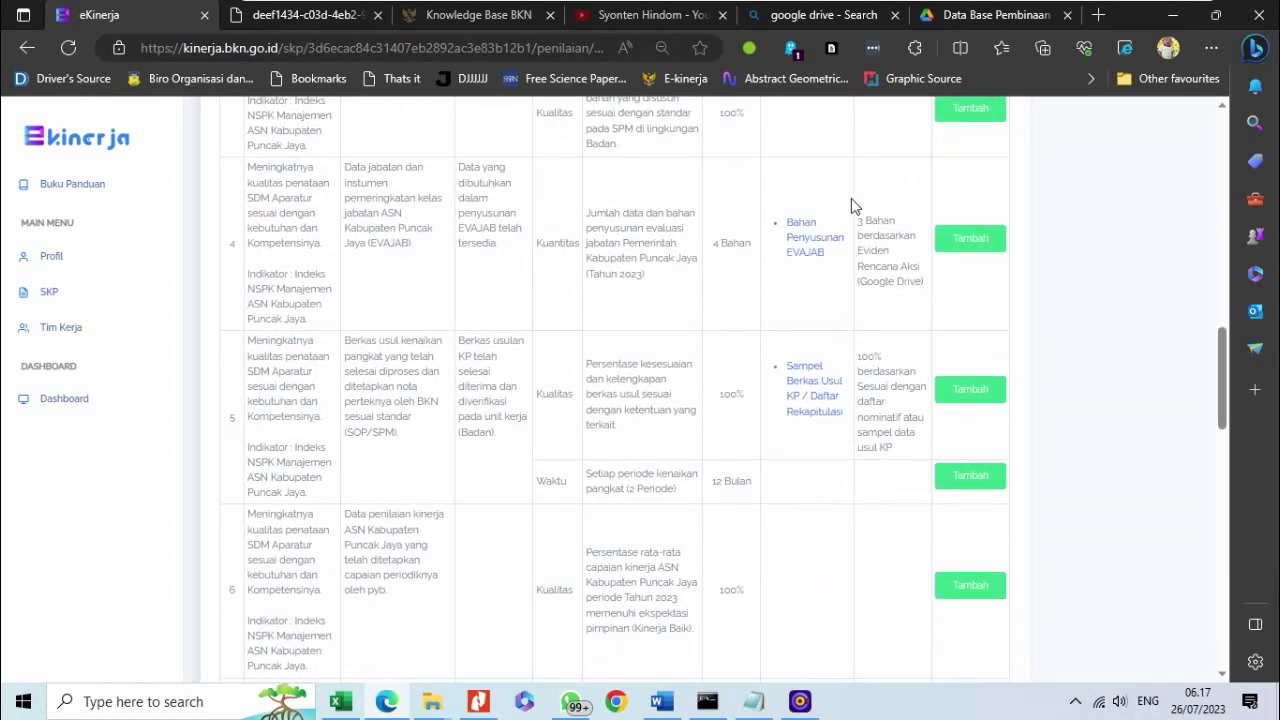
scroll(672, 436, "up", 10)
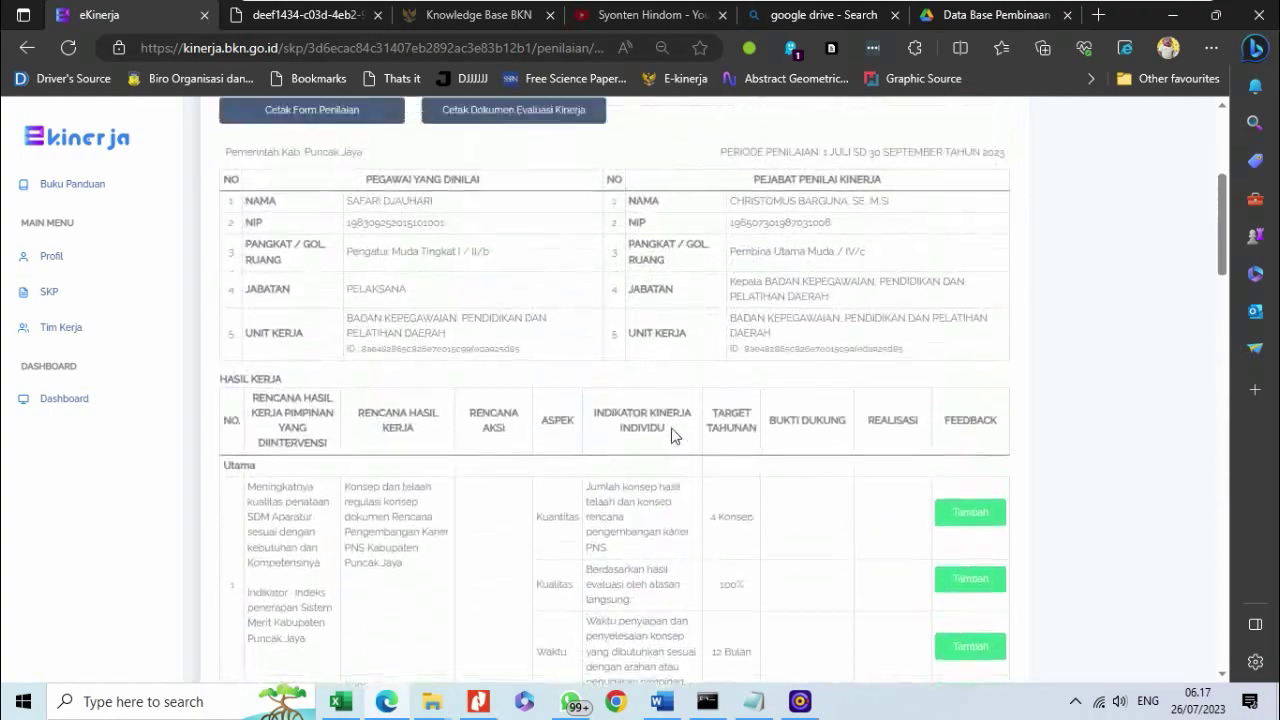
scroll(672, 436, "down", 1)
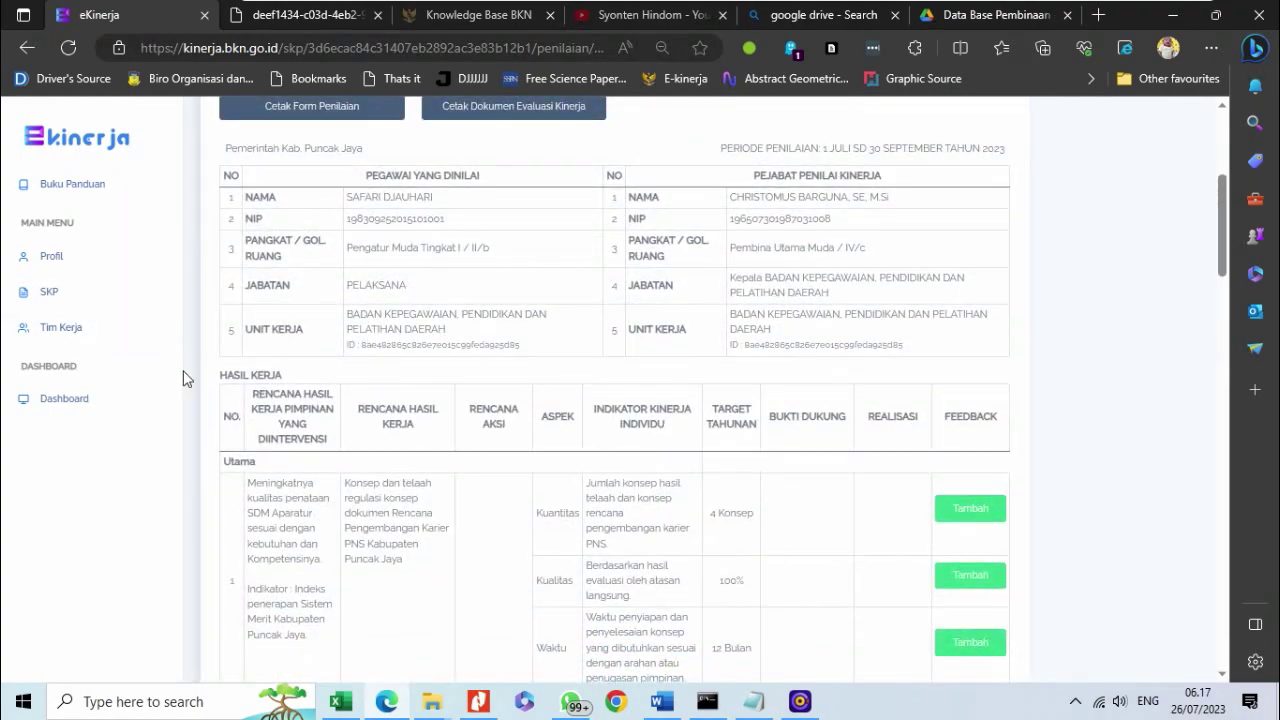
scroll(260, 375, "down", 15)
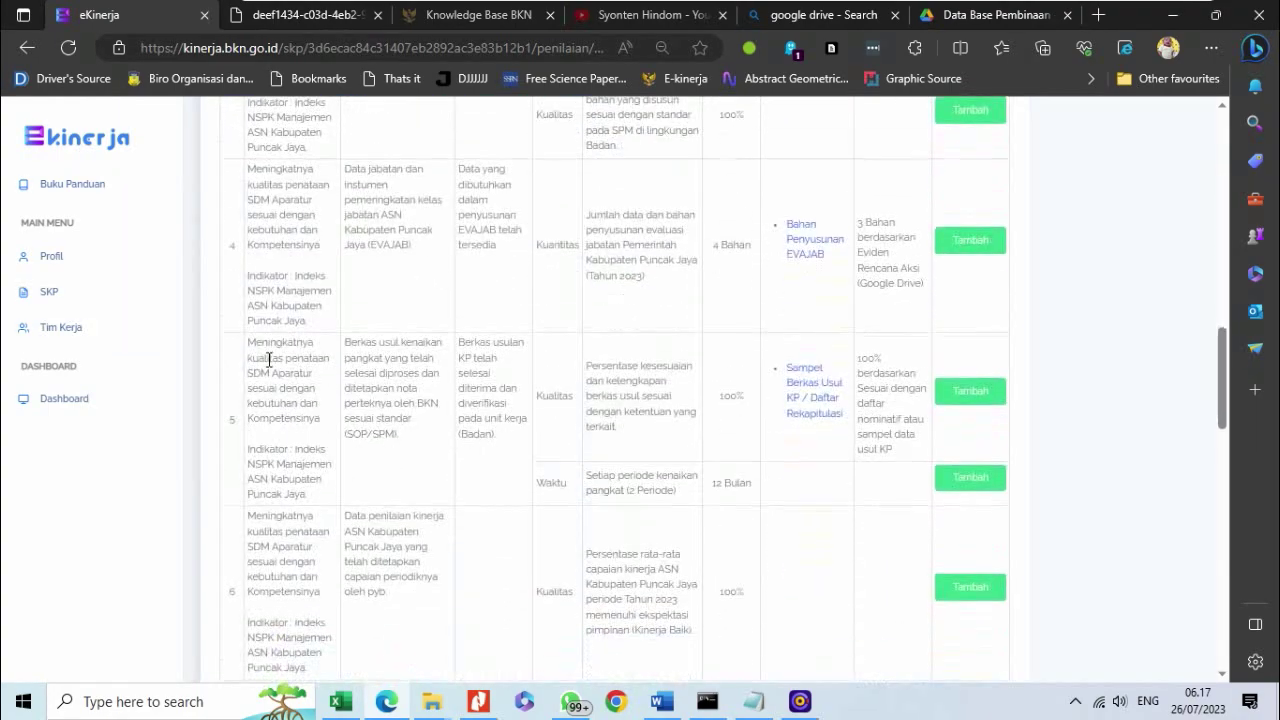
scroll(265, 385, "down", 5)
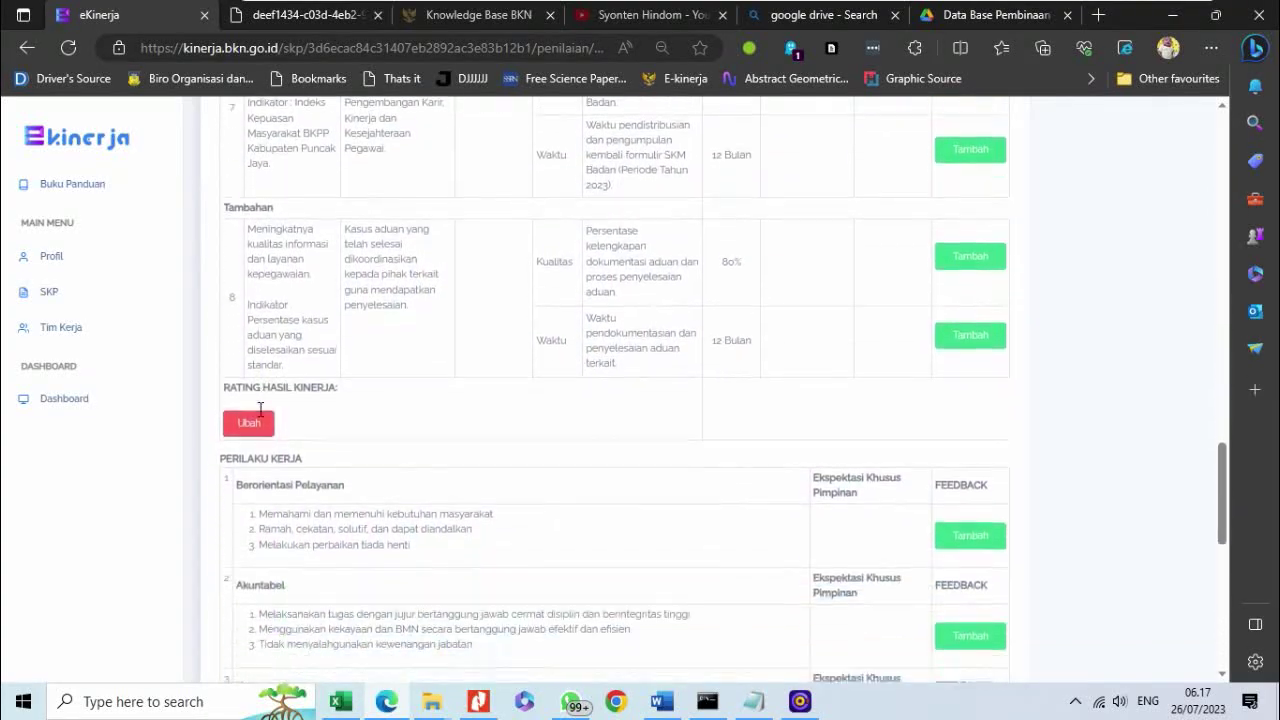
scroll(238, 360, "up", 12)
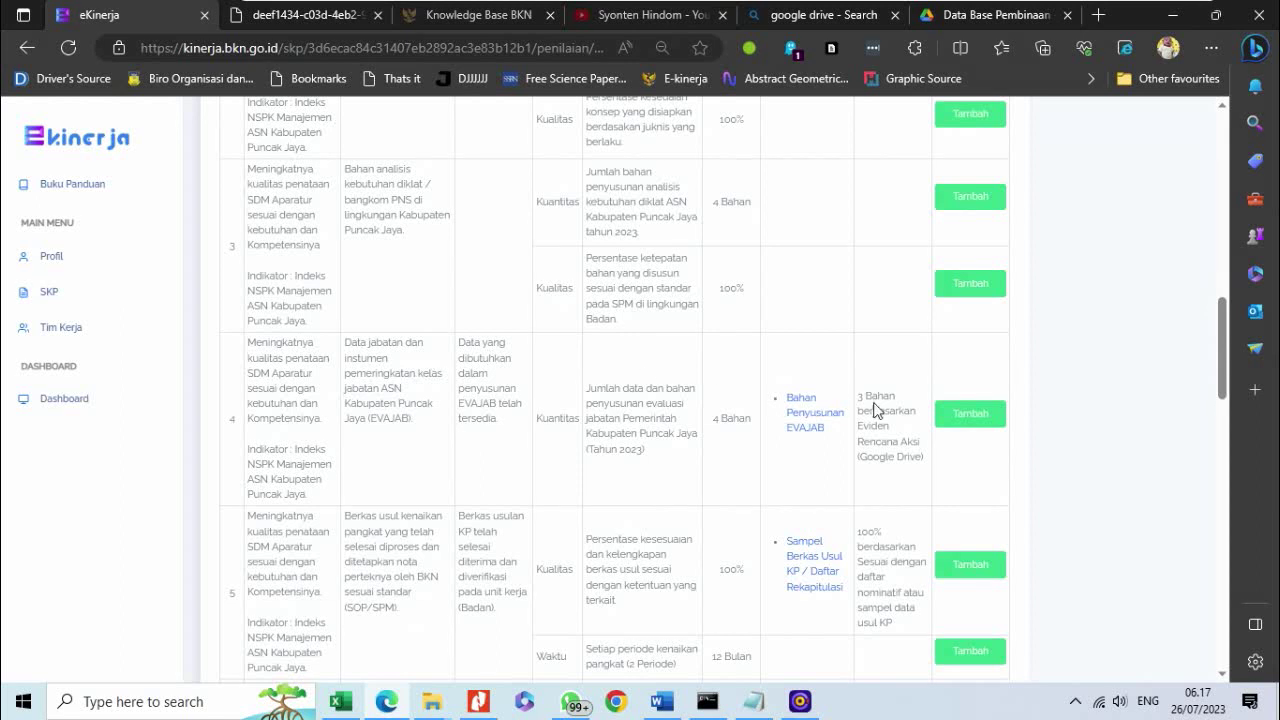
- Save thumbs-up feedback on row 4 Kuantitas using the saved 'Rencana aksi…' comment plus a period
left_click(956, 420)
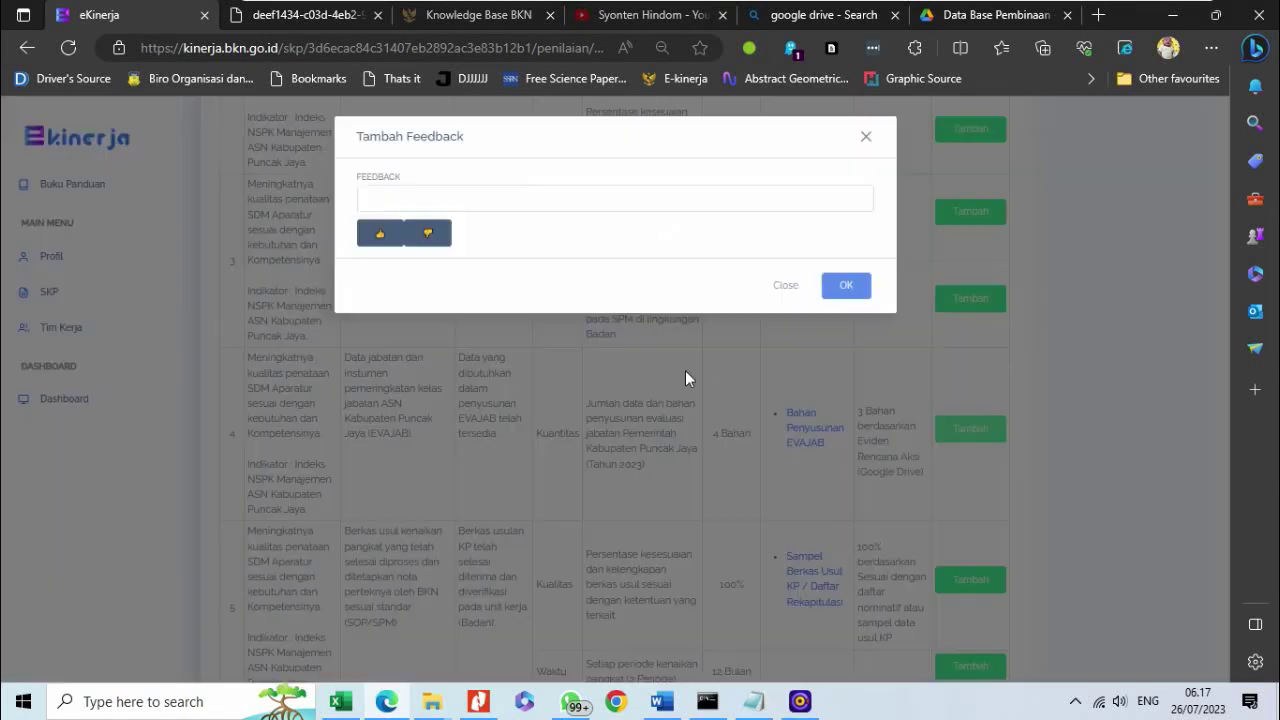
left_click(380, 238)
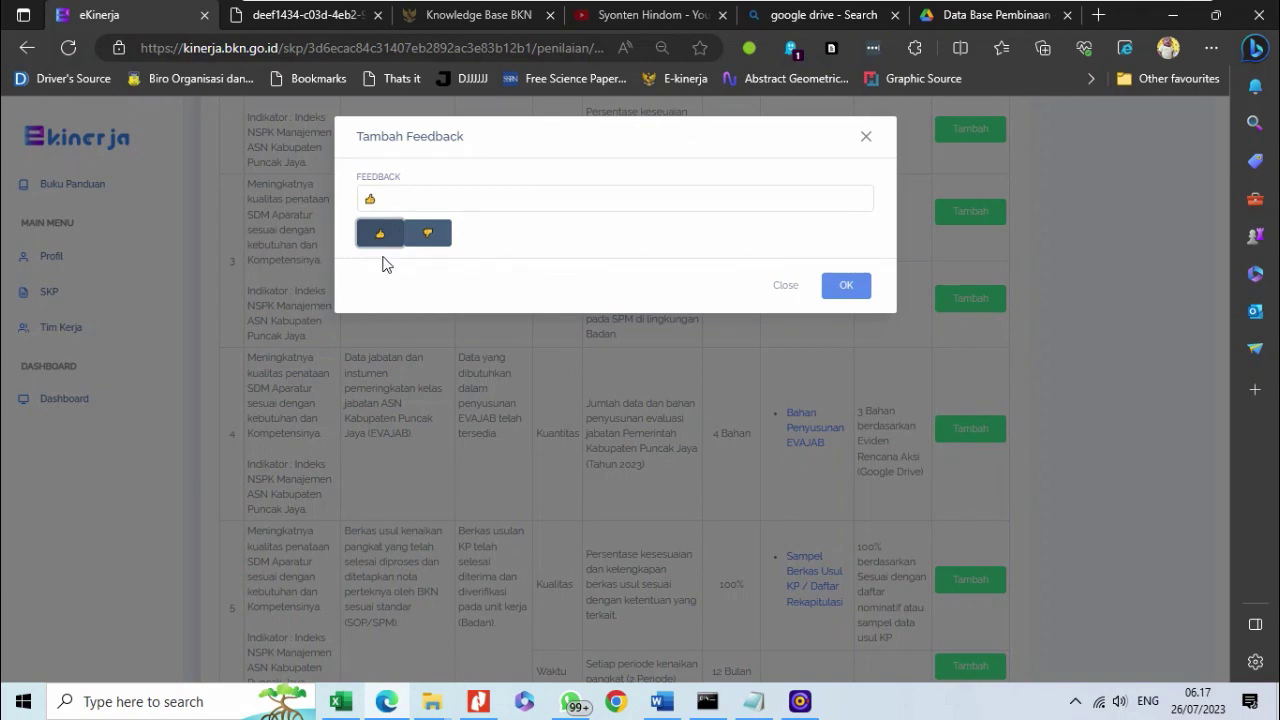
left_click(422, 198)
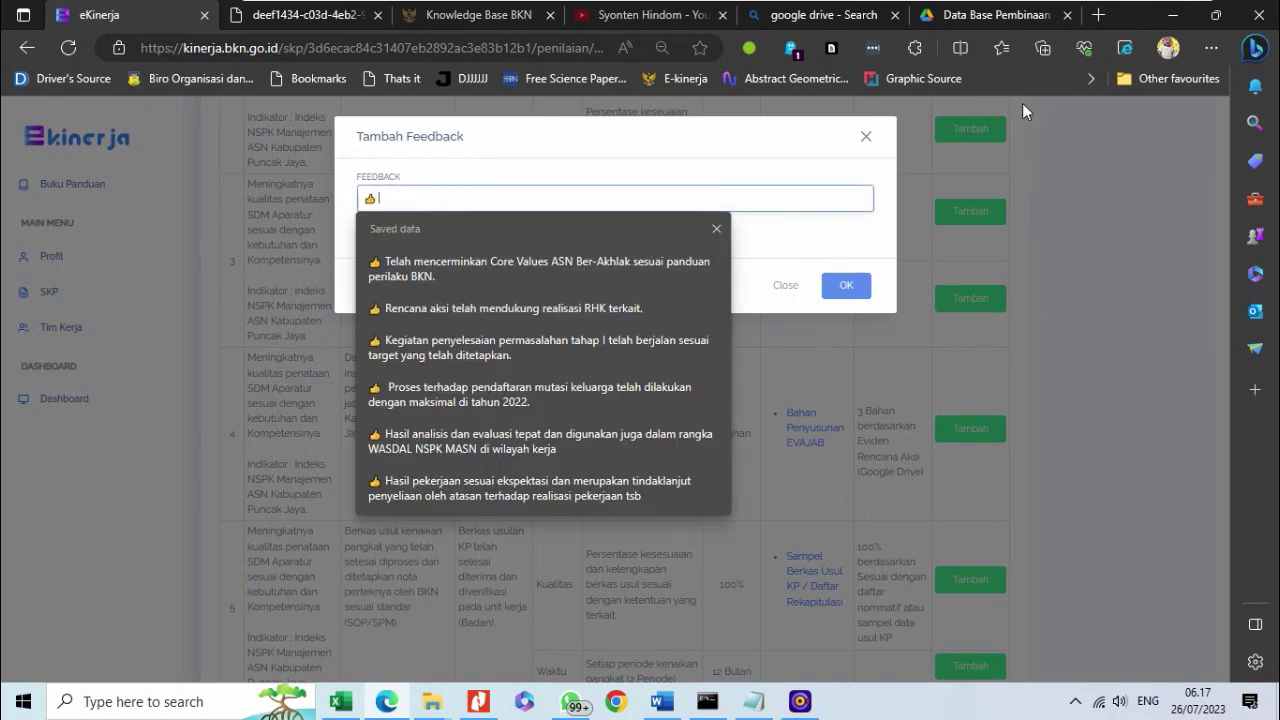
type("Hasil kerja t")
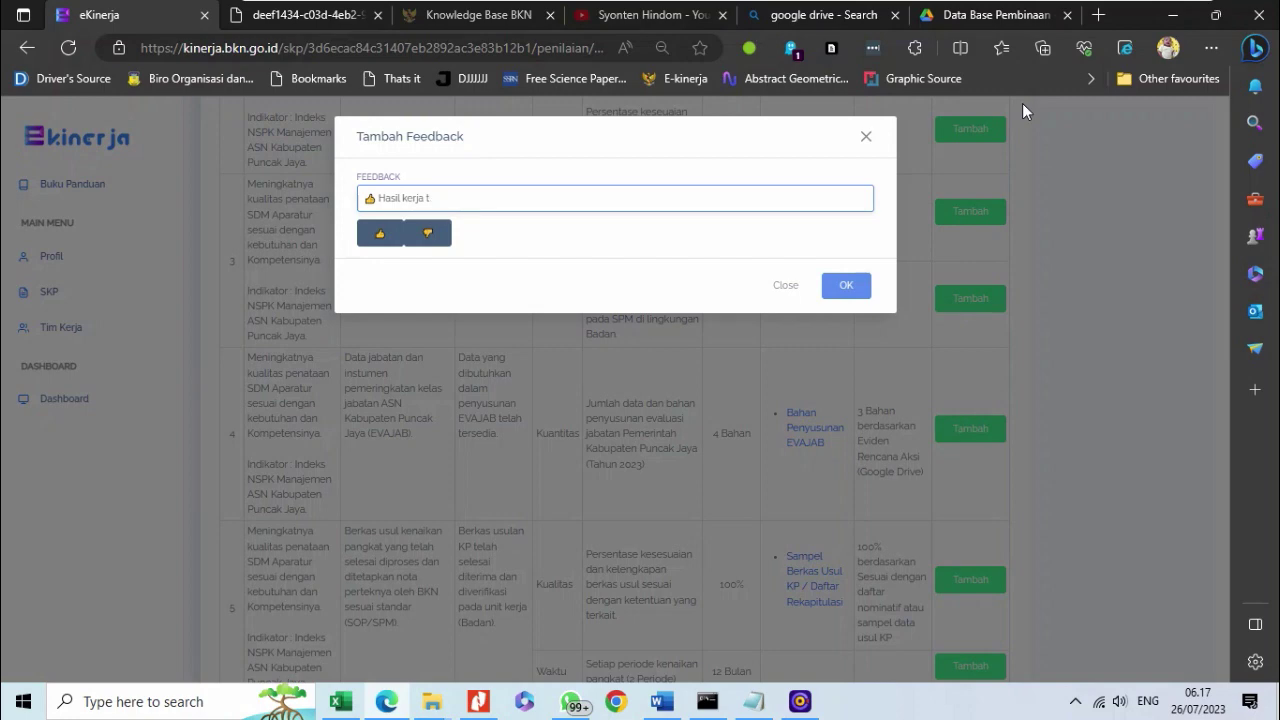
key("BackSpace")
key("BackSpace")
key("BackSpace")
key("BackSpace")
key("BackSpace")
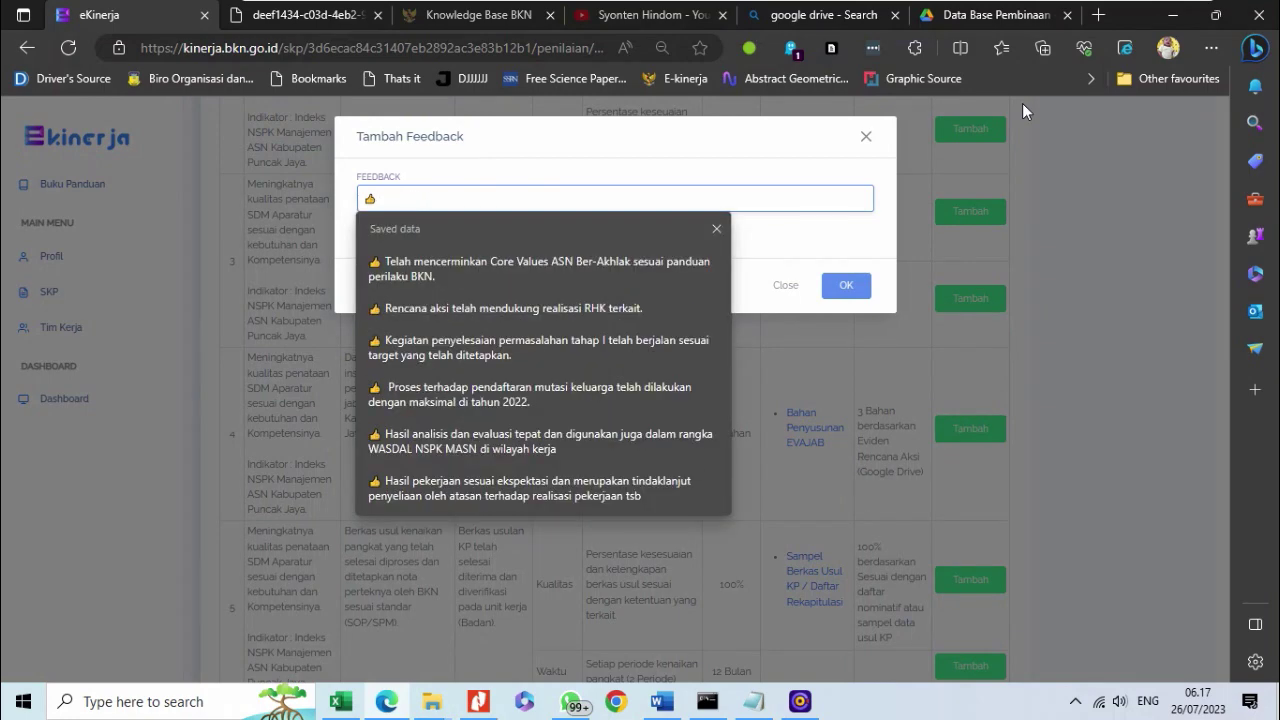
type("Rencana aks")
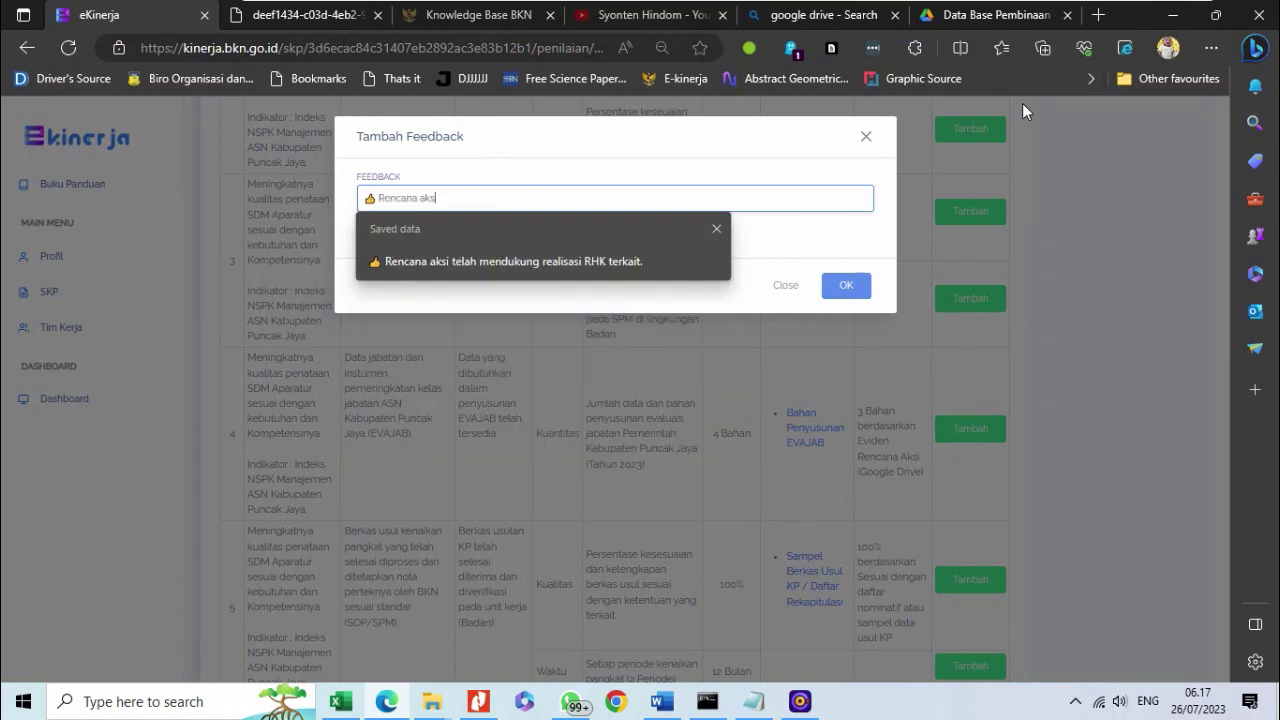
type("i")
left_click(576, 274)
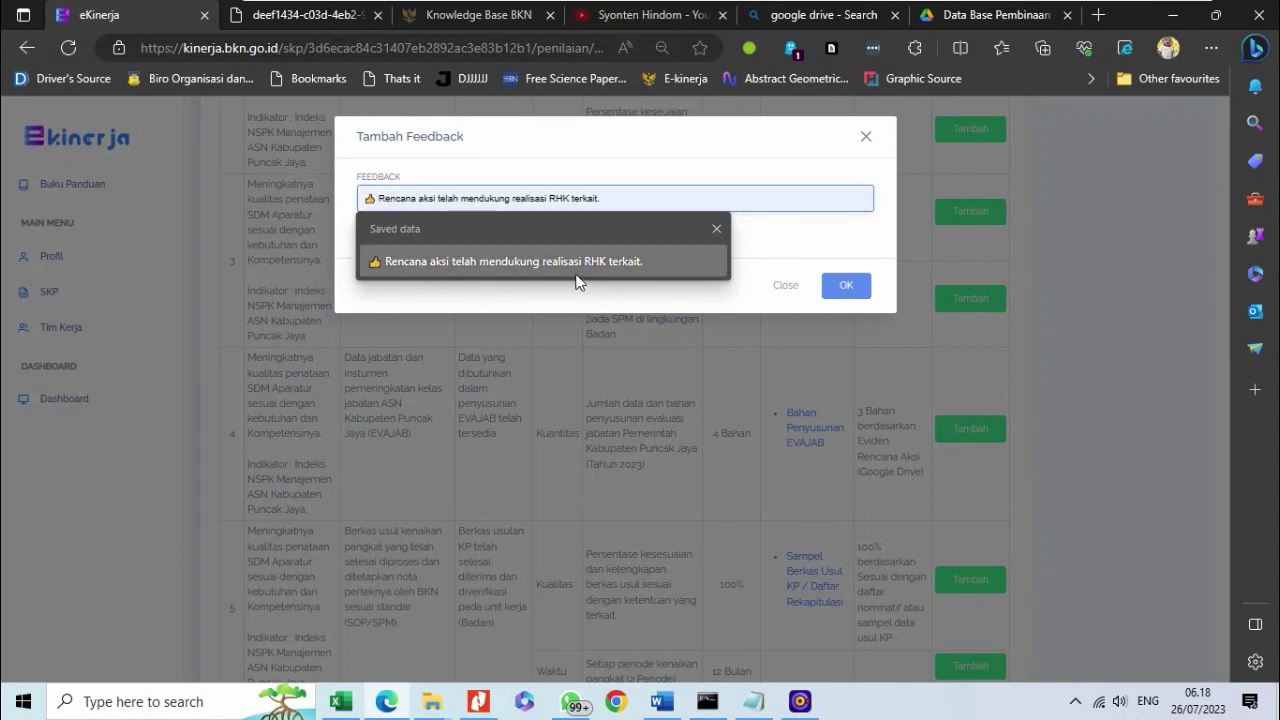
left_click(578, 266)
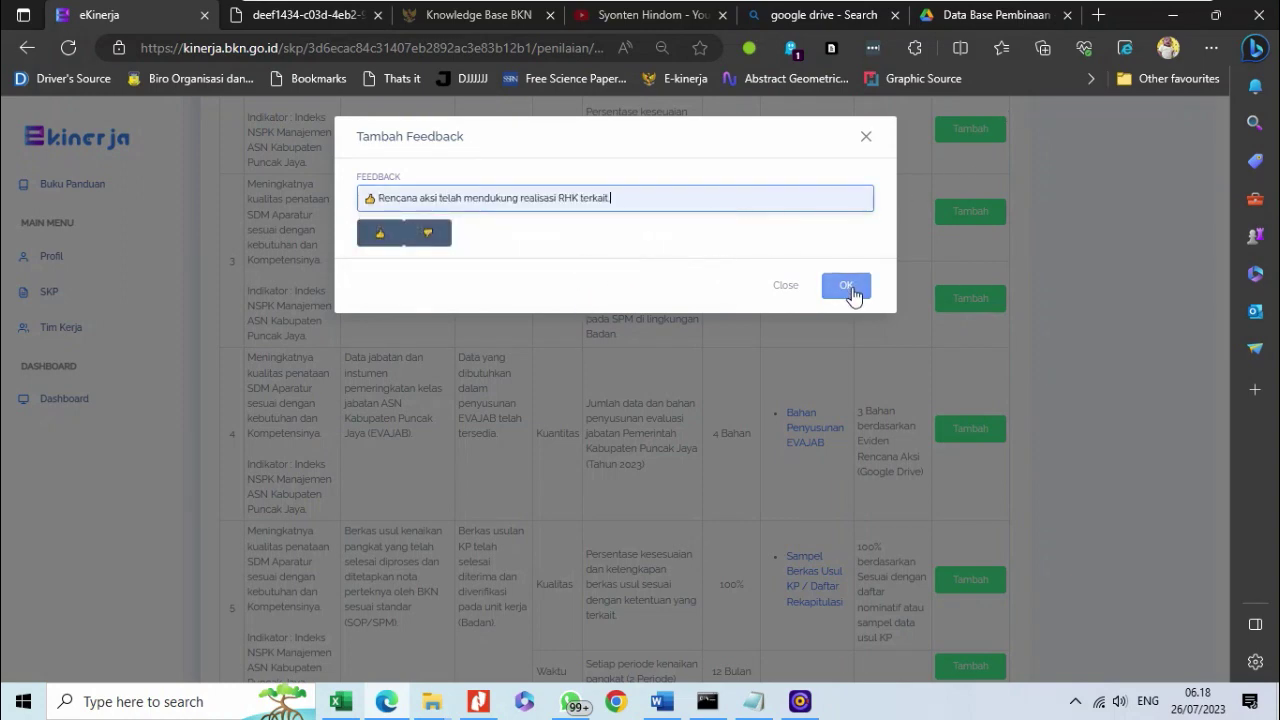
key("ctrl+a")
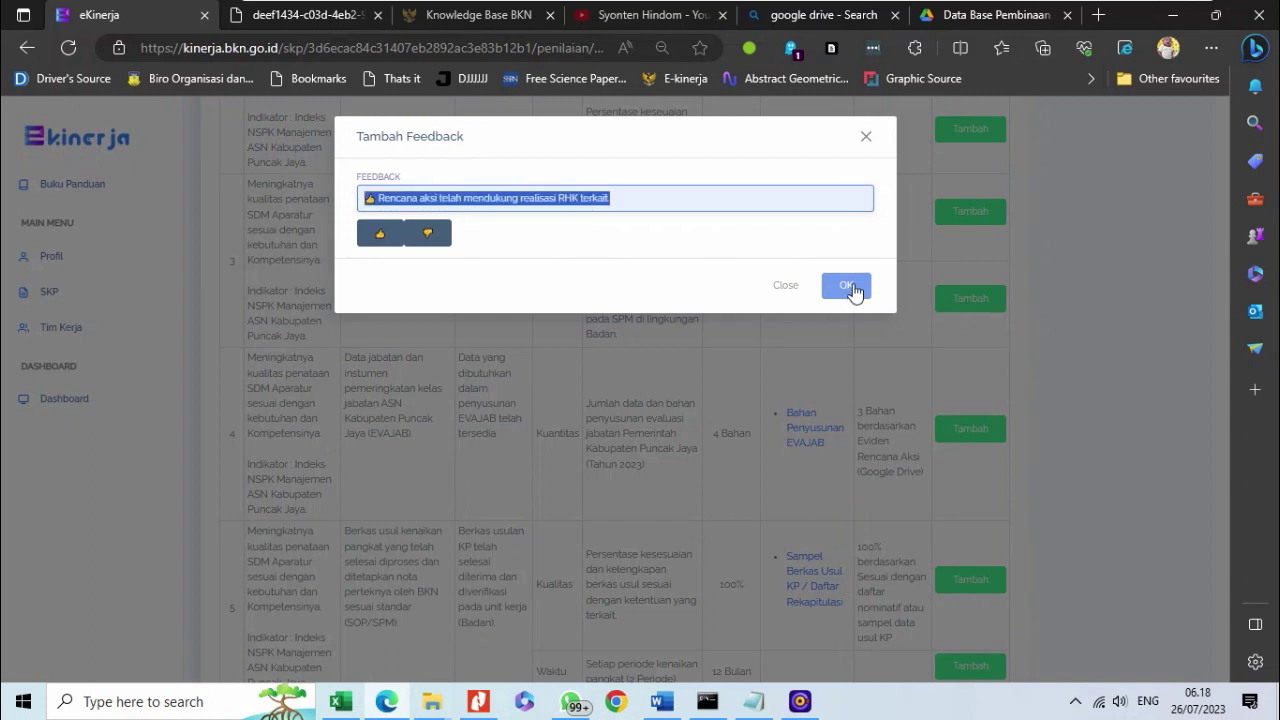
left_click(718, 196)
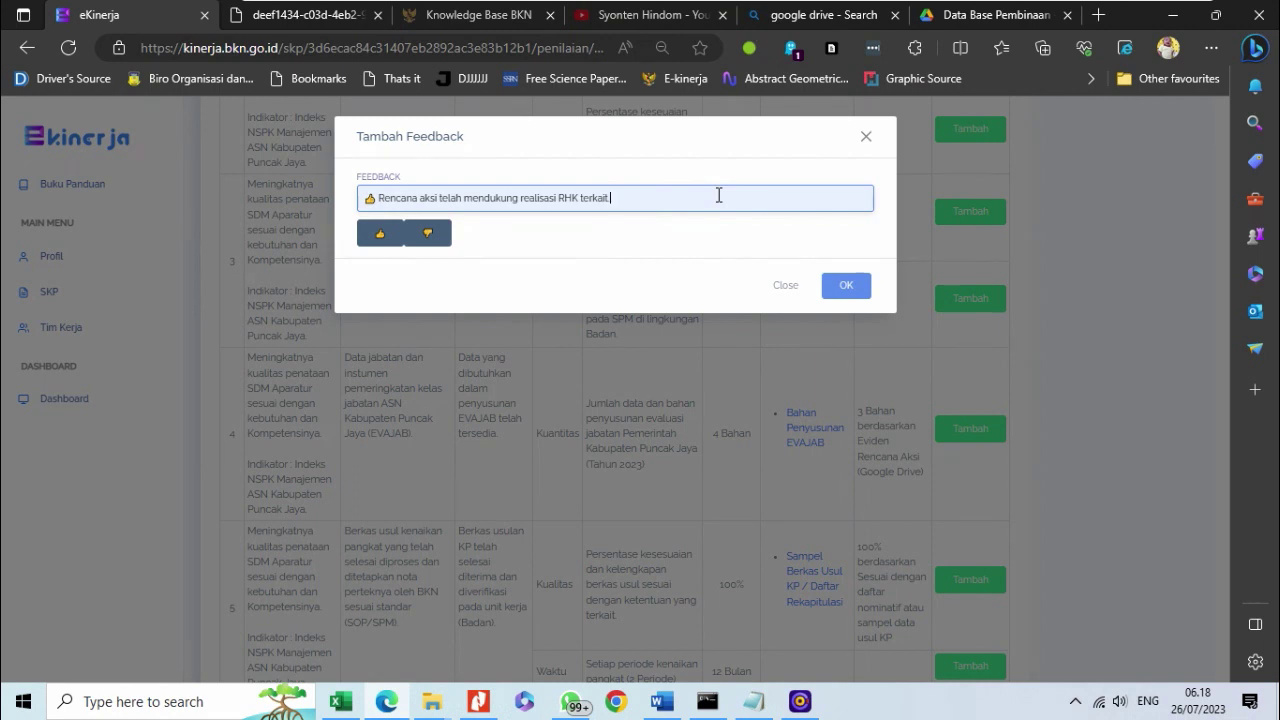
type(".")
left_click(846, 288)
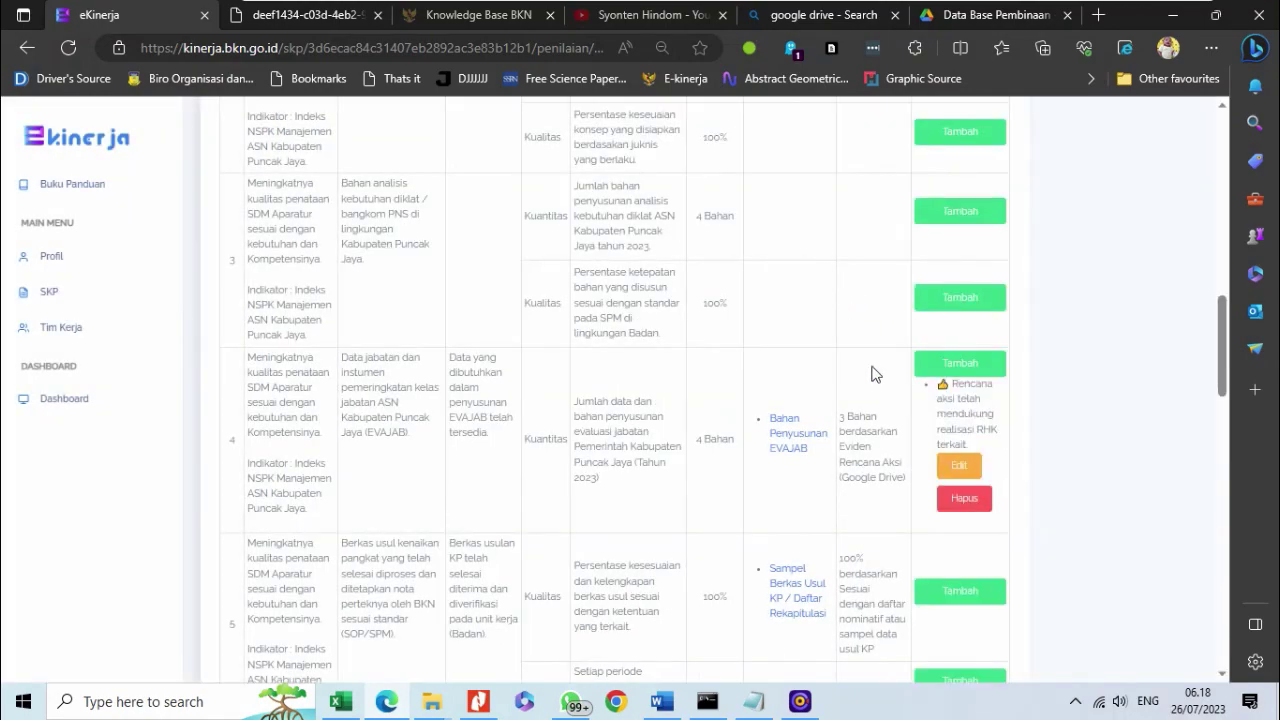
- Give row 5's Kualitas indicator the saved 'Rencana aksi telah mendukung realisasi RHK terkait.' feedback
scroll(826, 544, "down", 4)
scroll(826, 544, "up", 3)
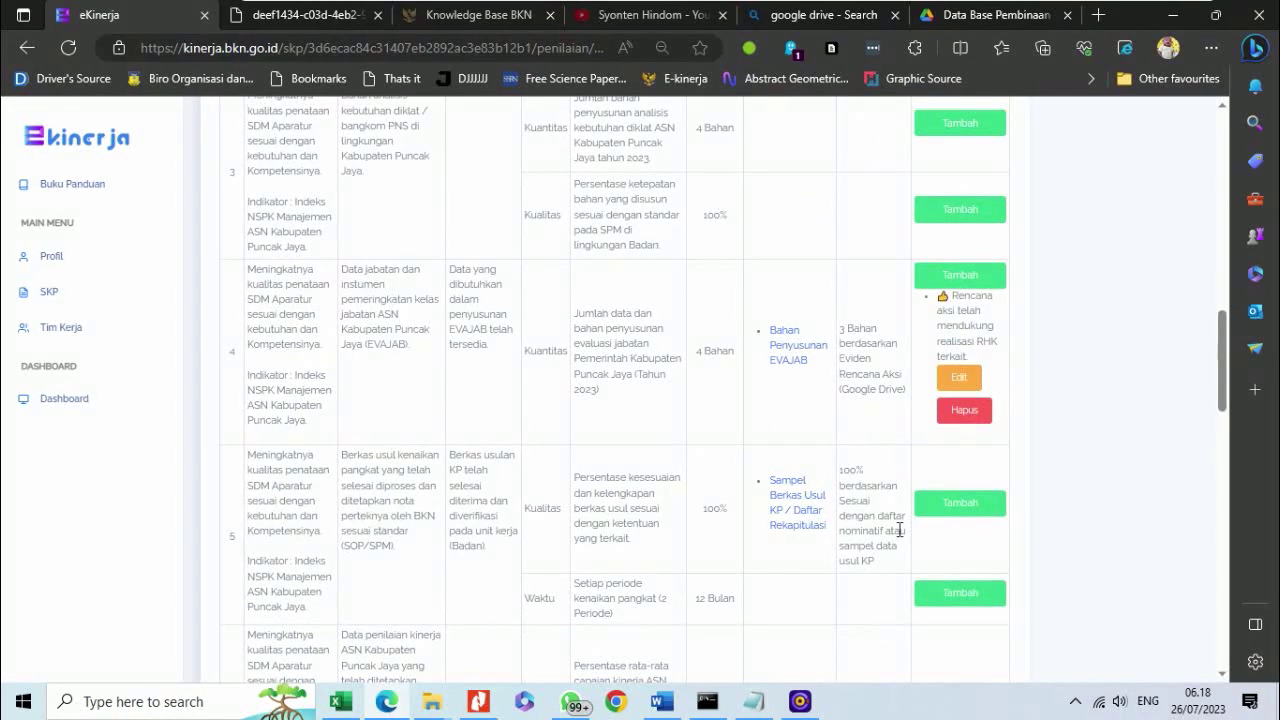
left_click(942, 508)
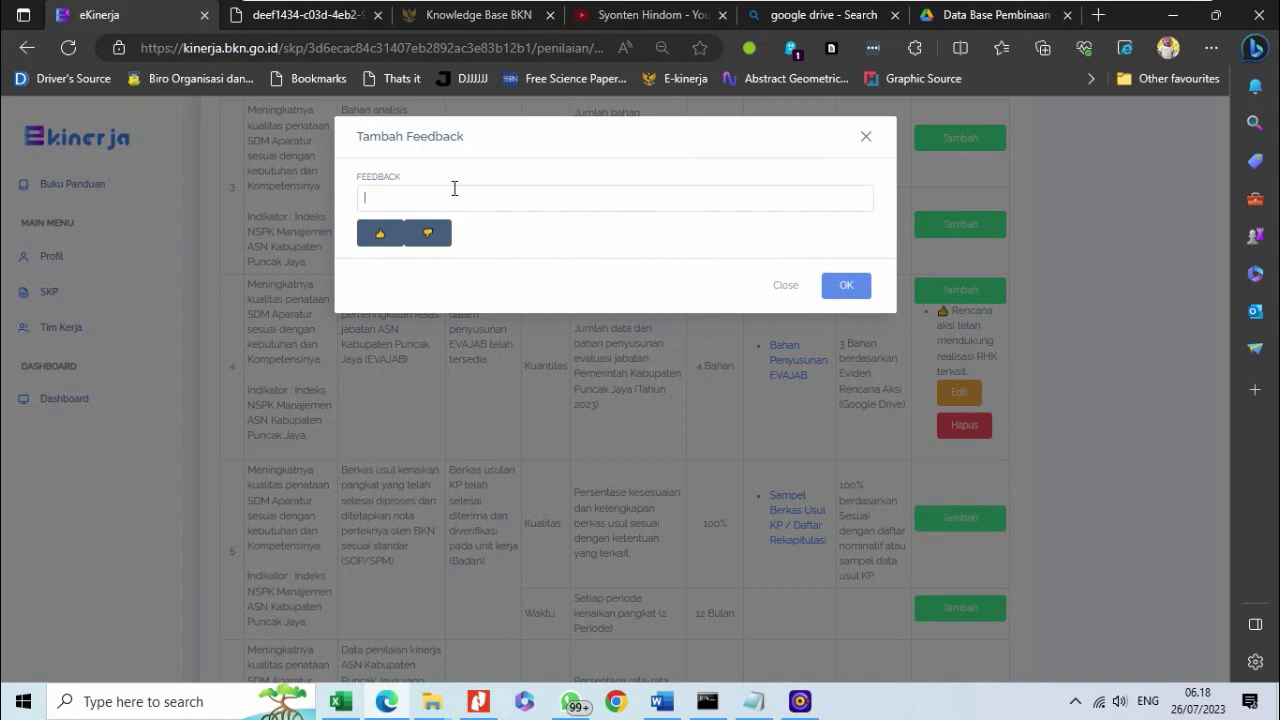
left_click(454, 190)
key("Down")
key("Down")
key("Return")
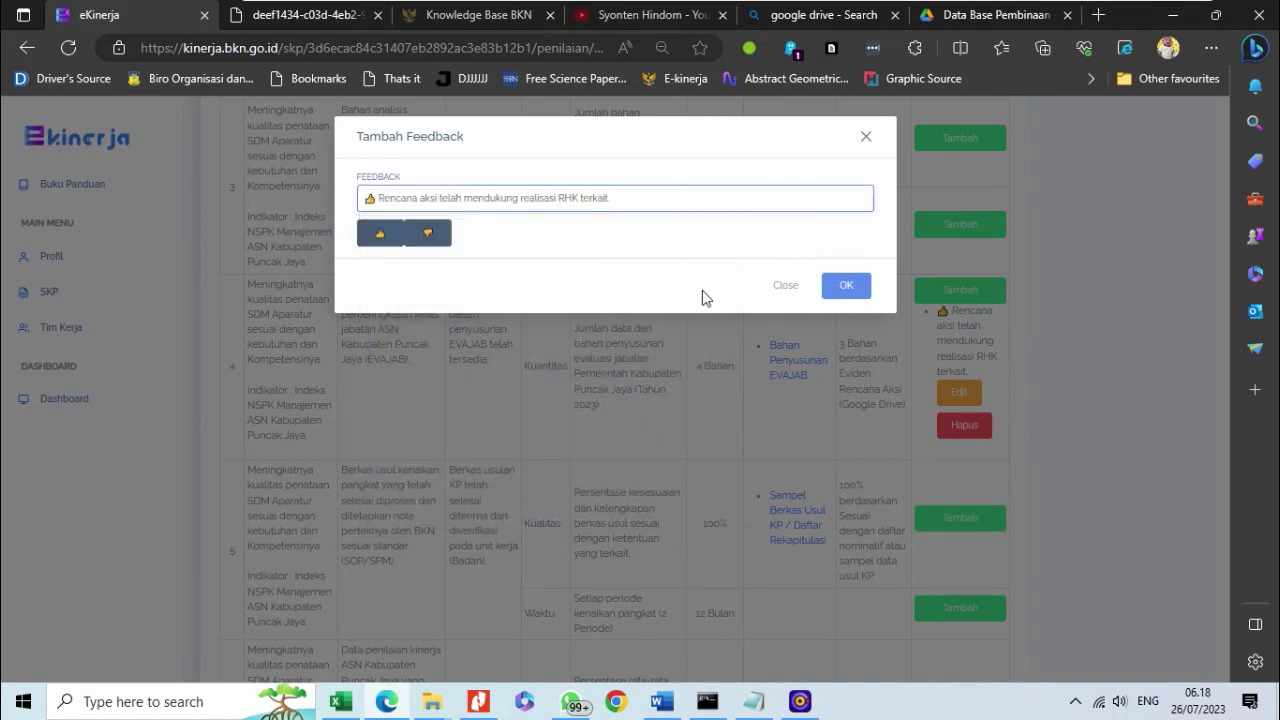
left_click(848, 284)
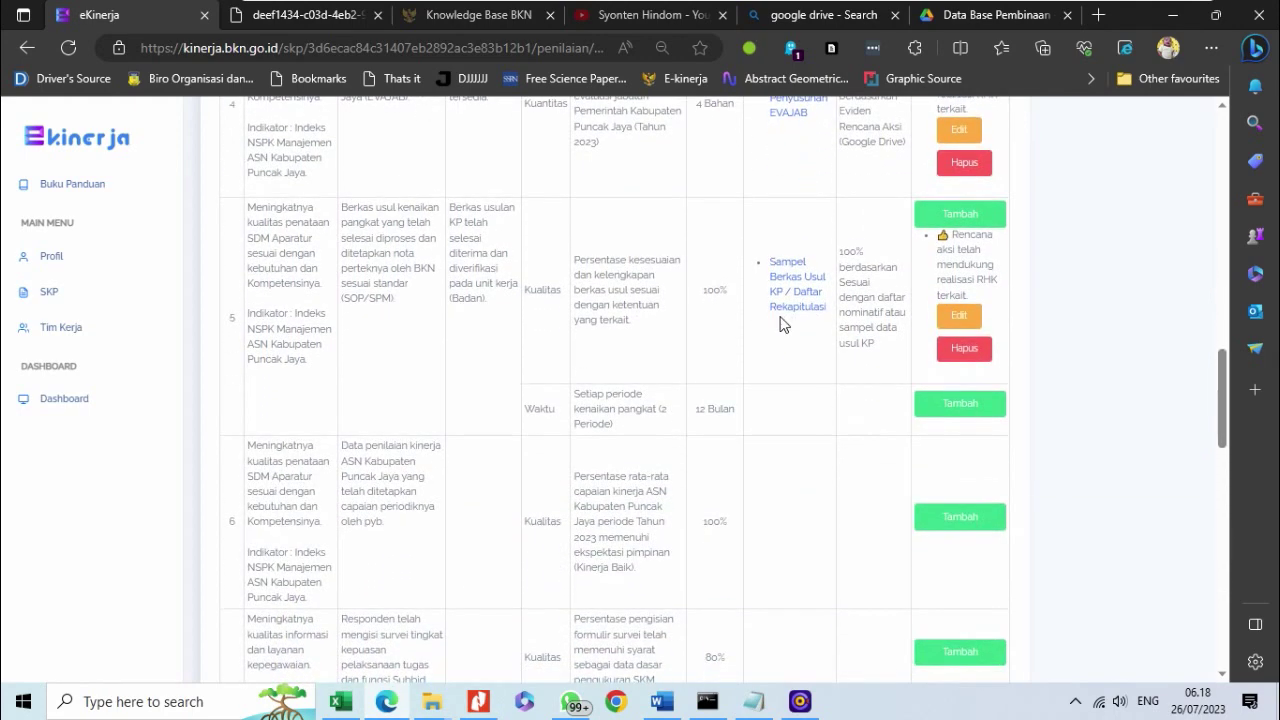
- Open the Ubah Hasil dialog for Rating Hasil Kinerja and show the HASIL rating choices
scroll(757, 353, "up", 3)
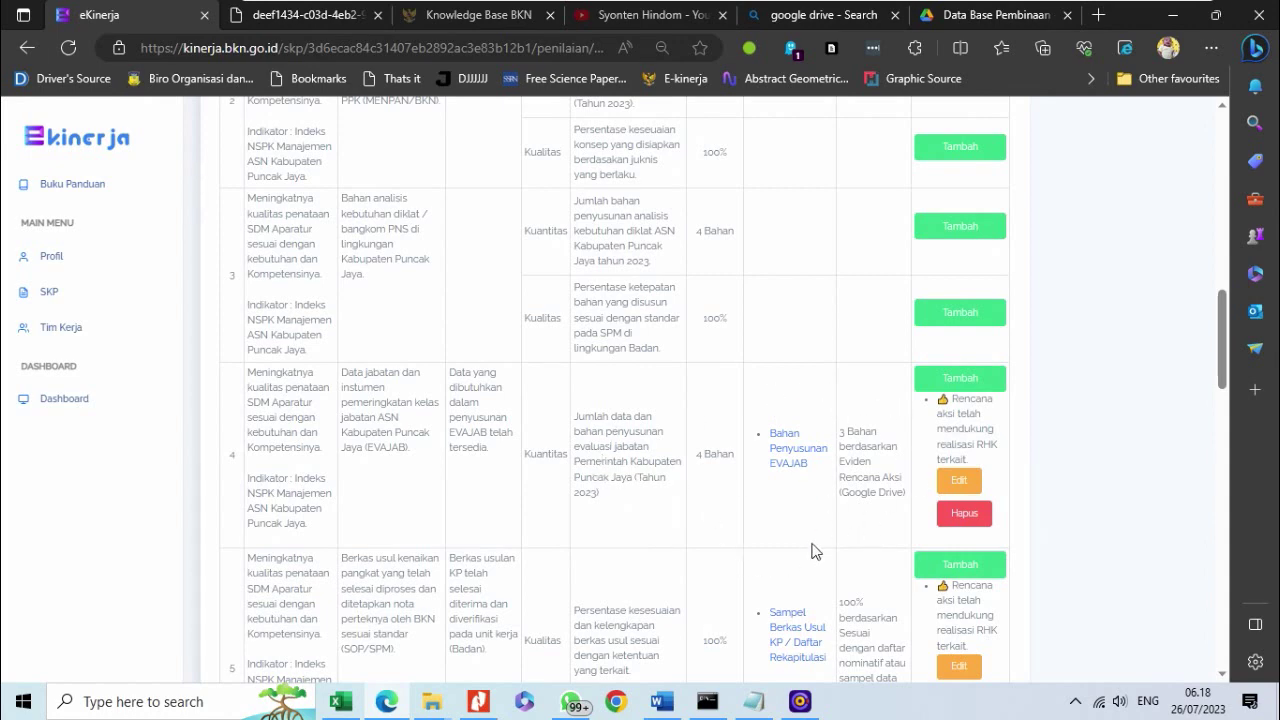
scroll(808, 535, "down", 3)
scroll(806, 527, "up", 5)
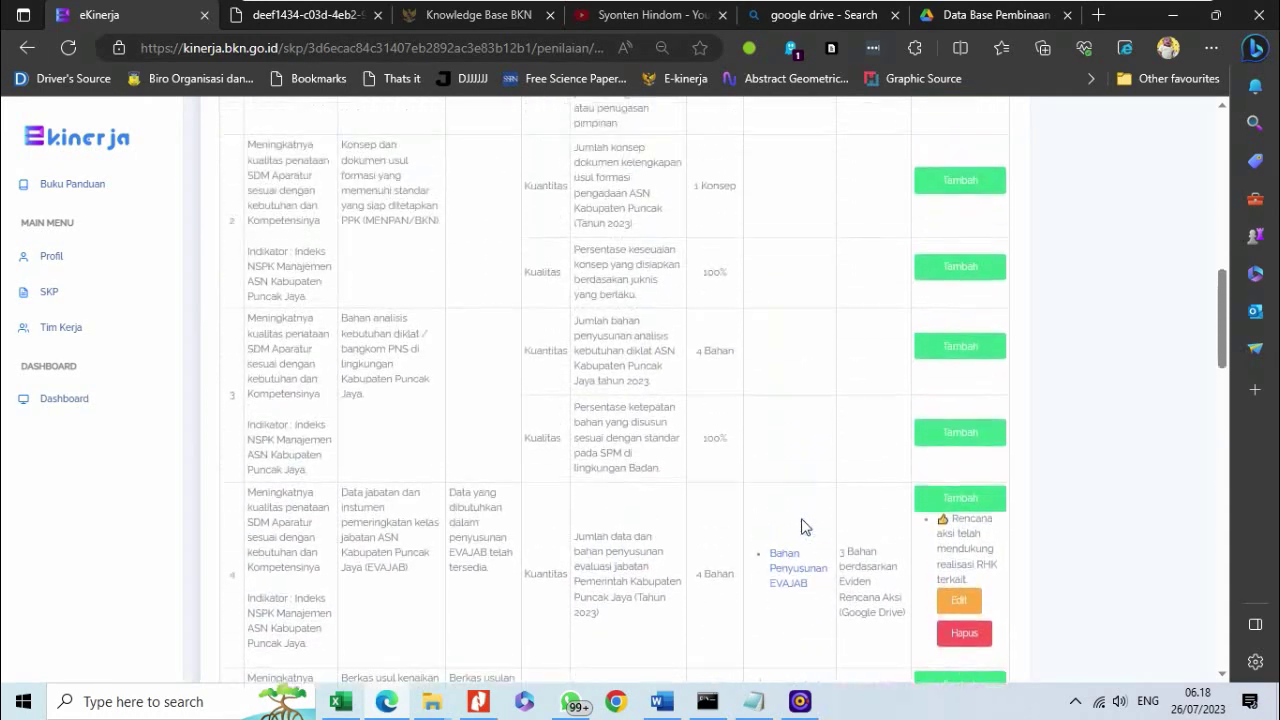
scroll(910, 470, "down", 10)
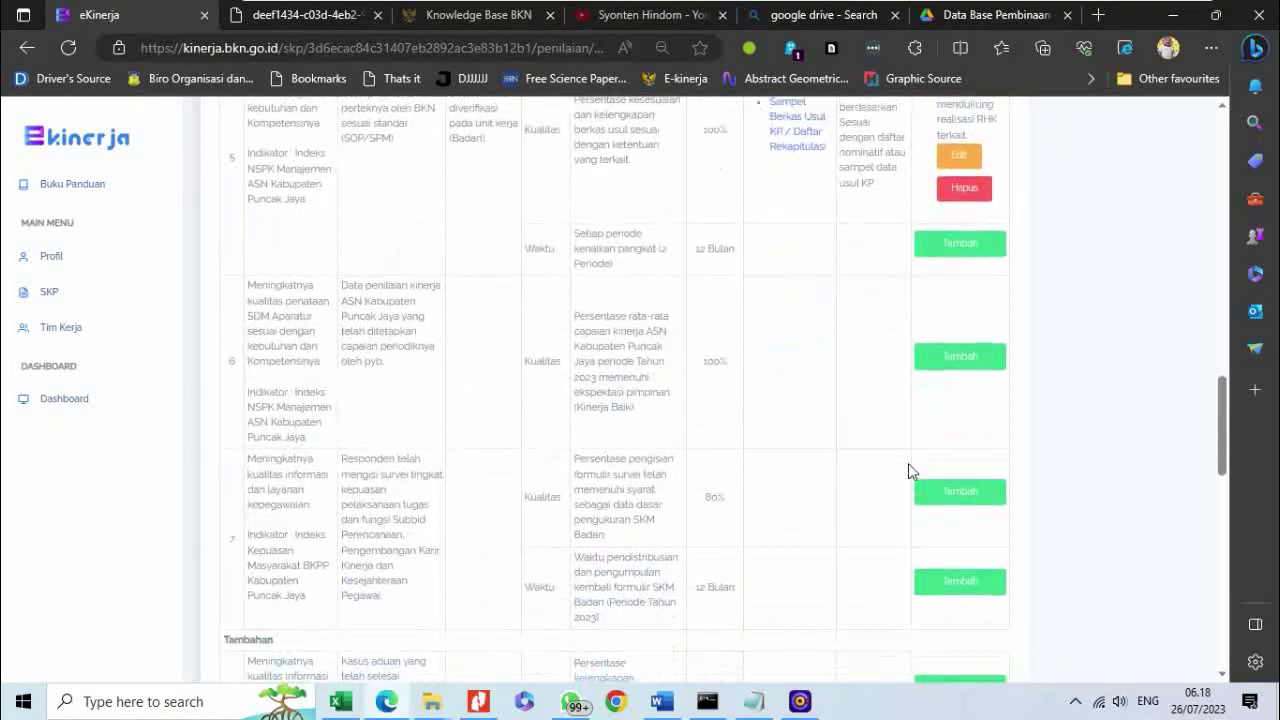
scroll(895, 280, "up", 2)
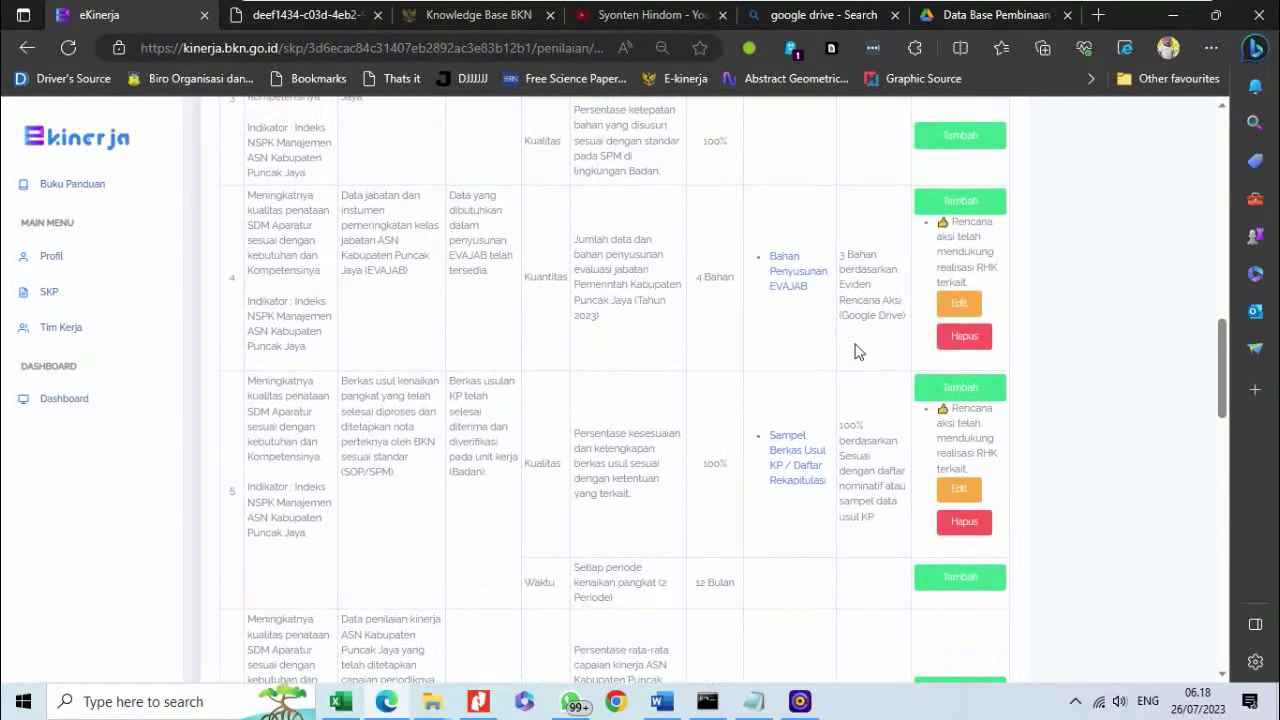
scroll(857, 349, "down", 10)
left_click(236, 322)
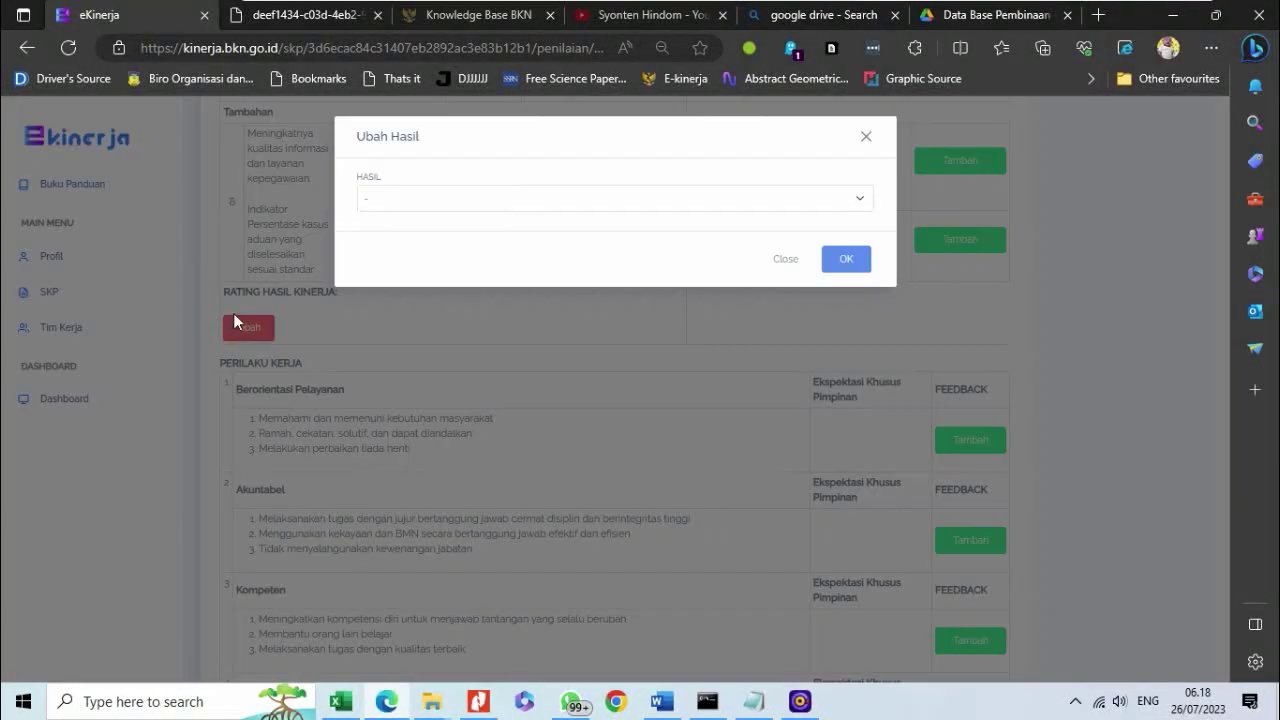
left_click(366, 196)
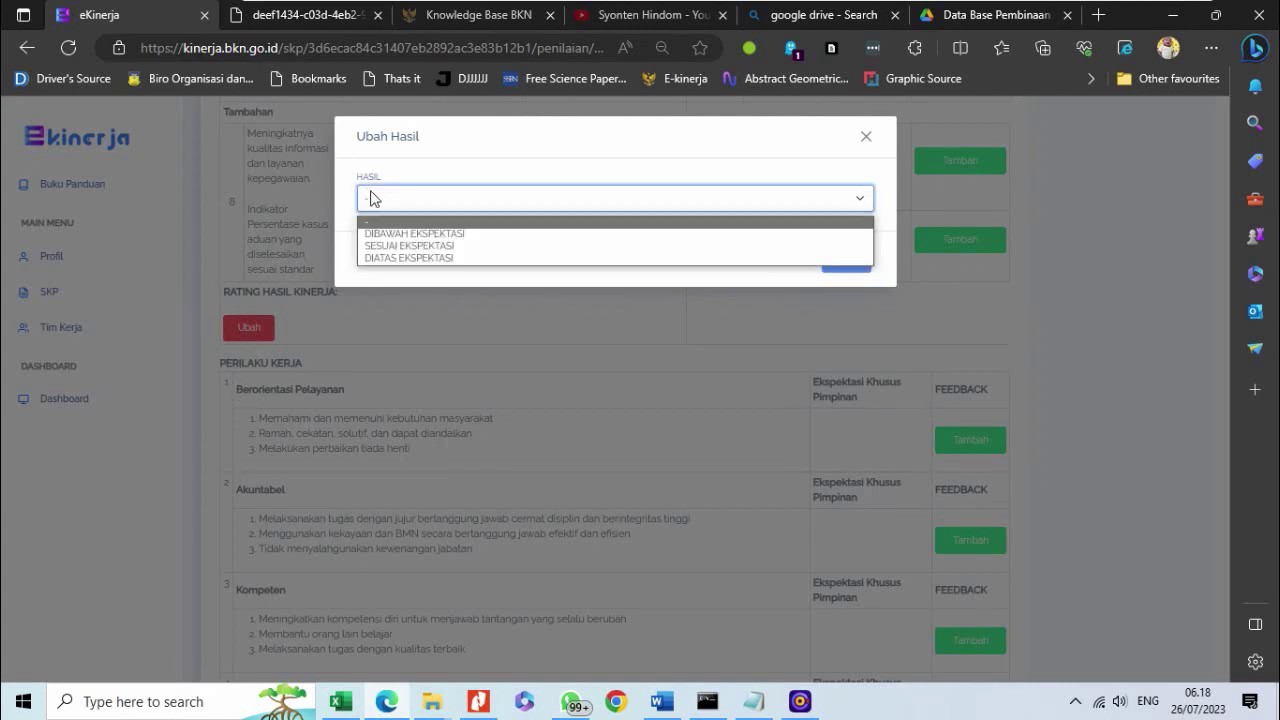
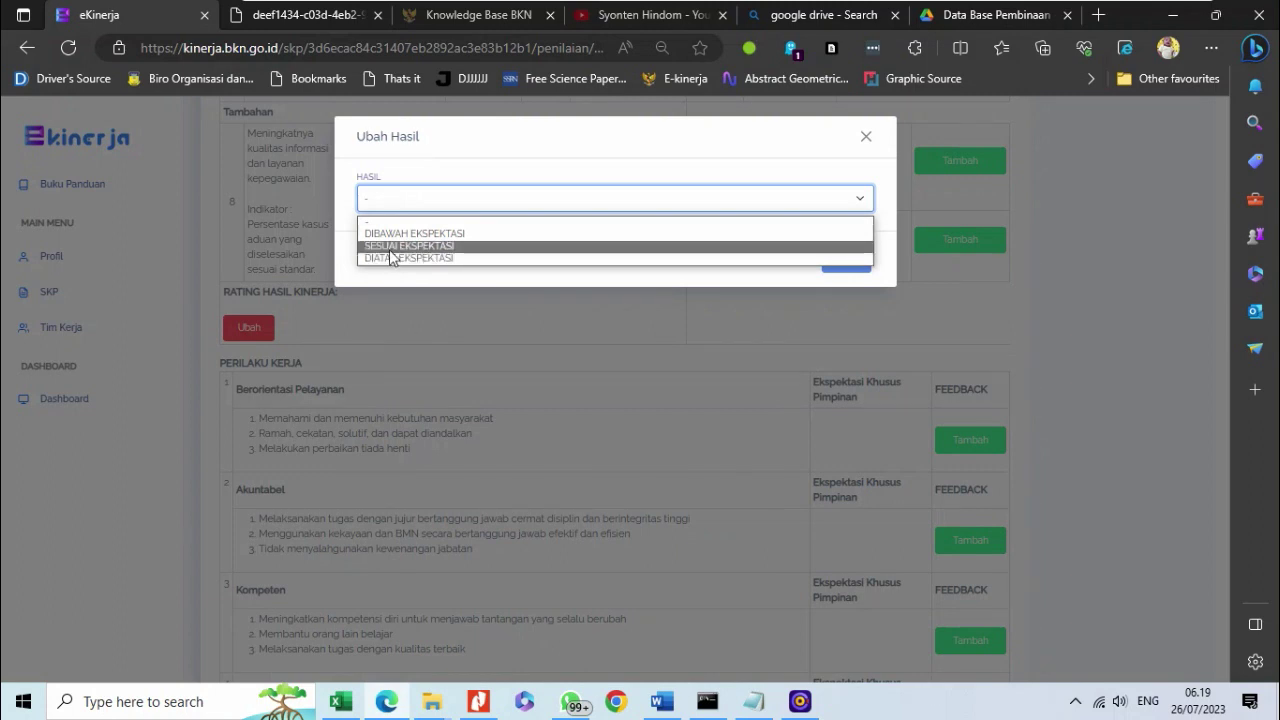
- Choose SESUAI EKSPEKTASI as the Hasil rating in the Ubah Hasil dialog and confirm with OK
left_click(390, 249)
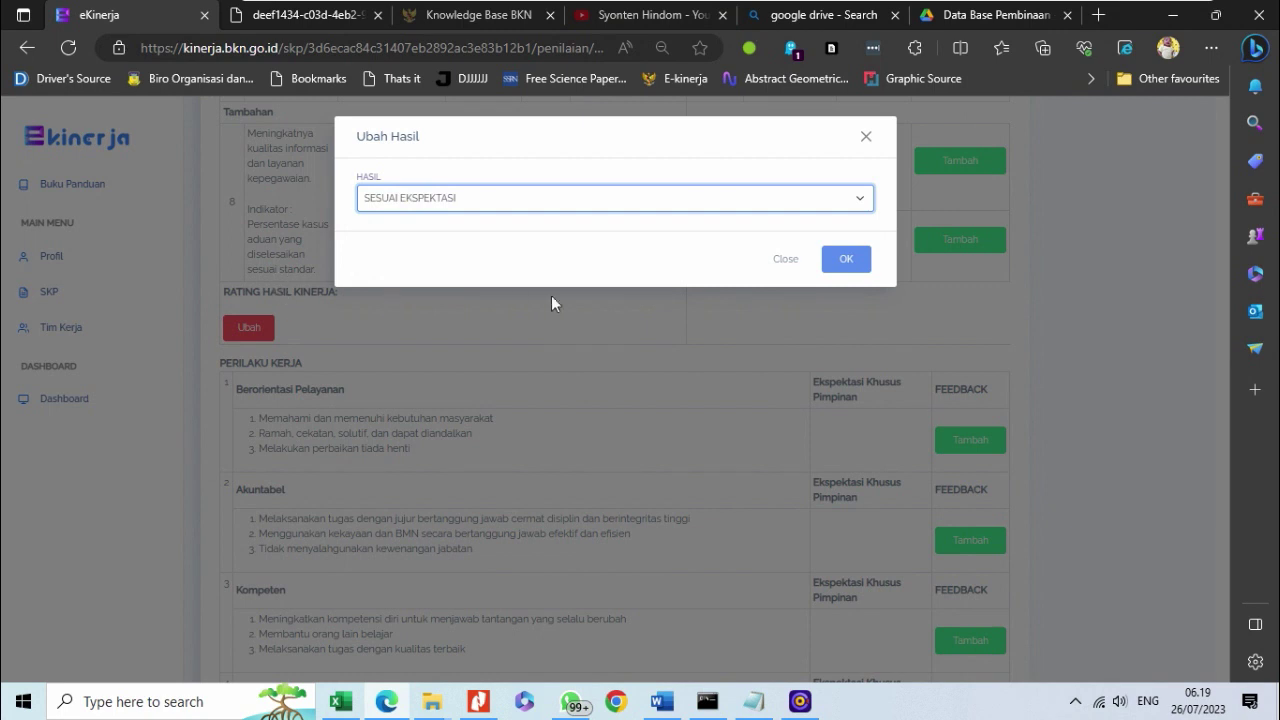
left_click(506, 200)
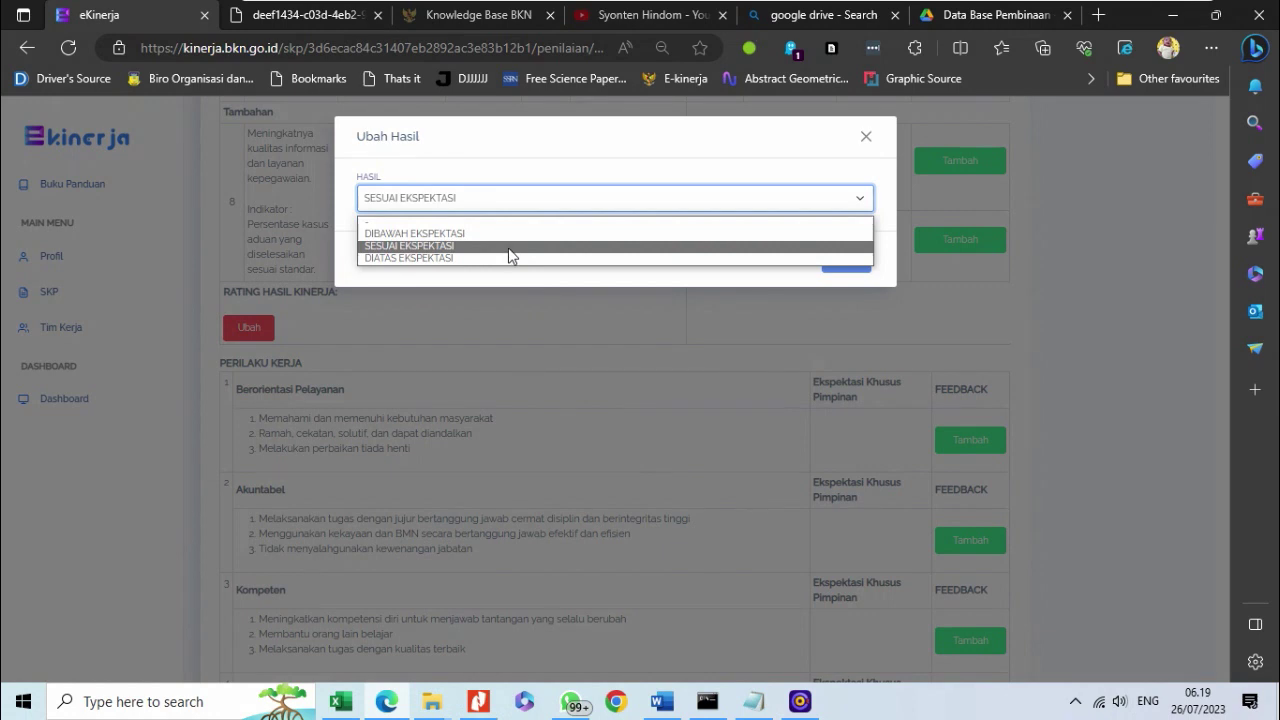
left_click(509, 247)
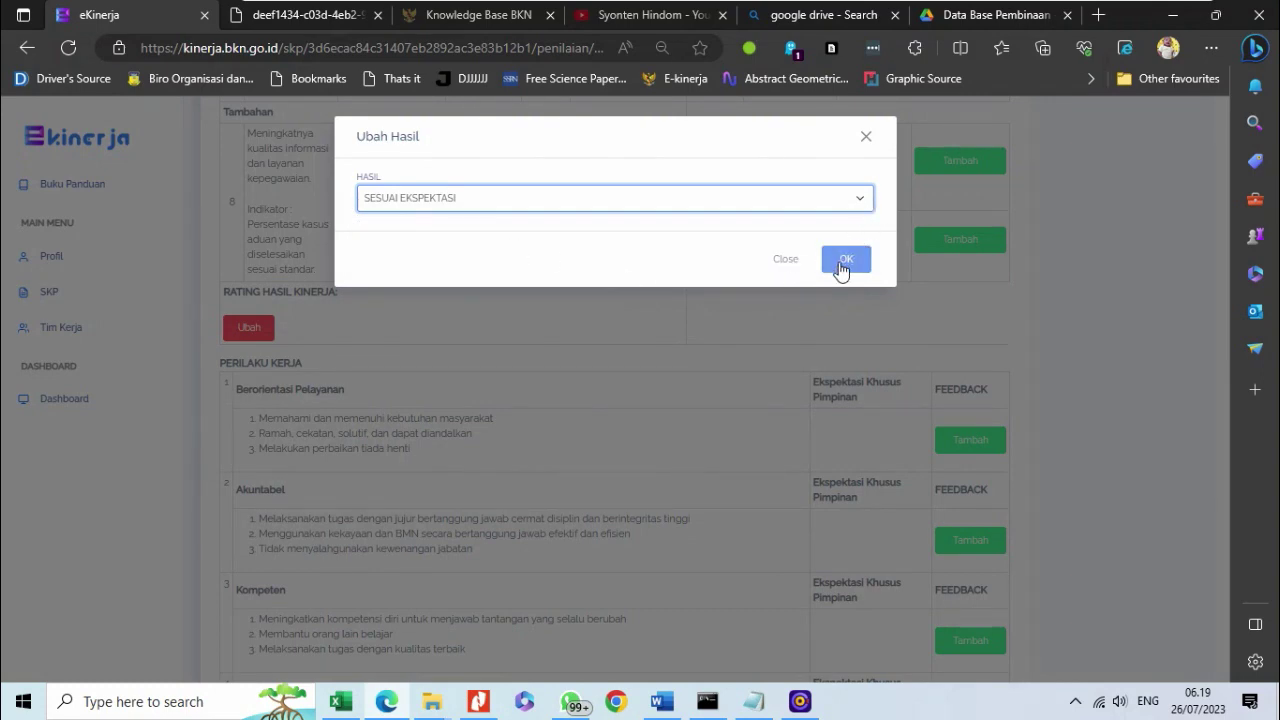
left_click(843, 260)
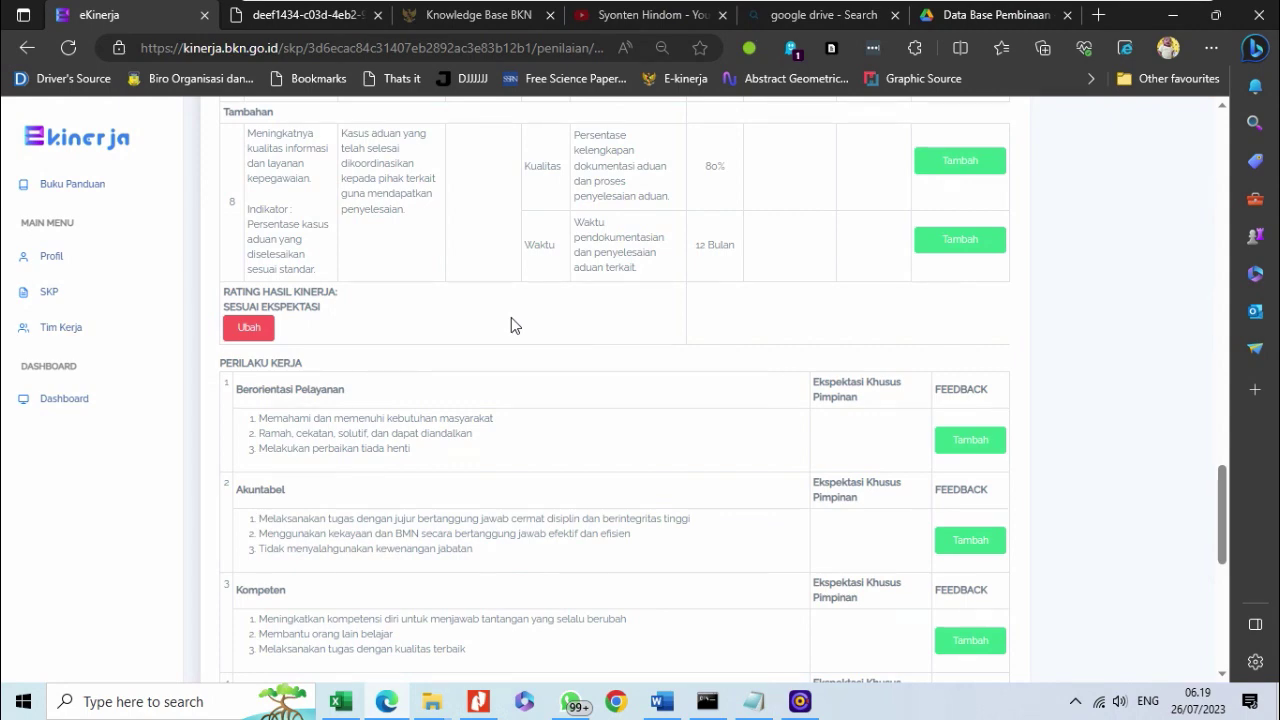
- Review the Perilaku Kerja items and open Tambah Feedback for Berorientasi Pelayanan
scroll(511, 325, "down", 5)
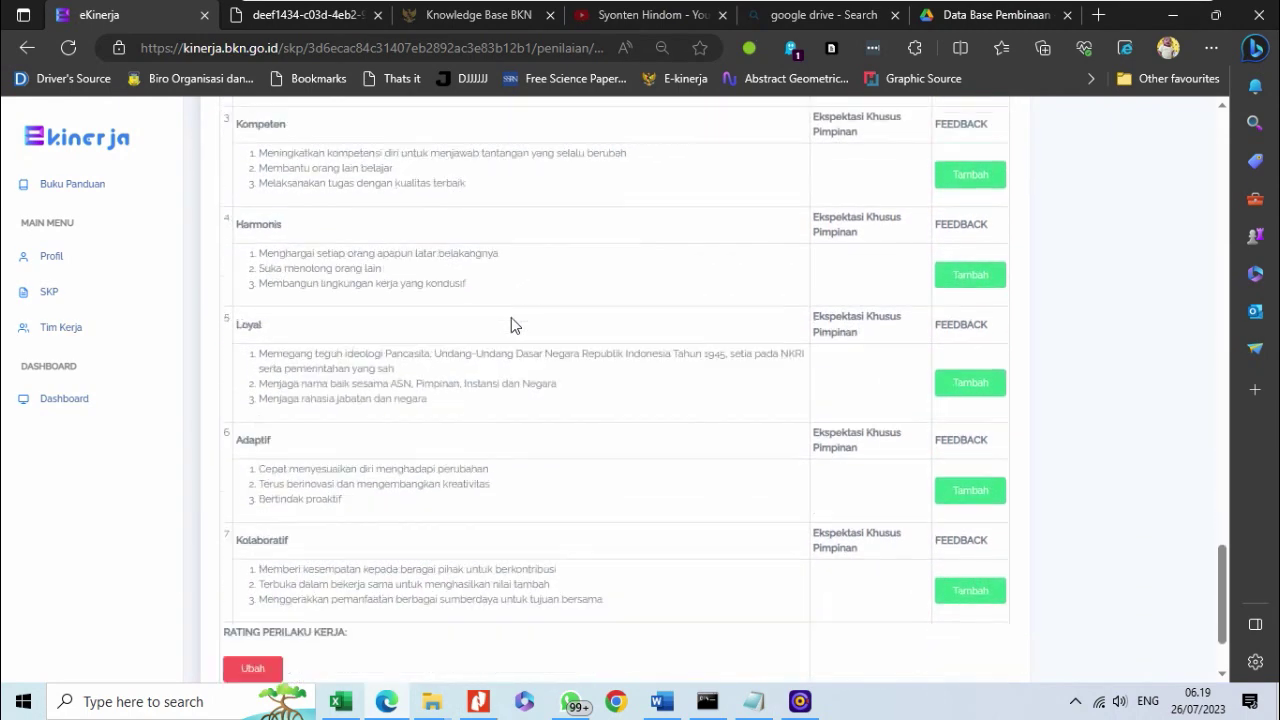
scroll(511, 317, "up", 5)
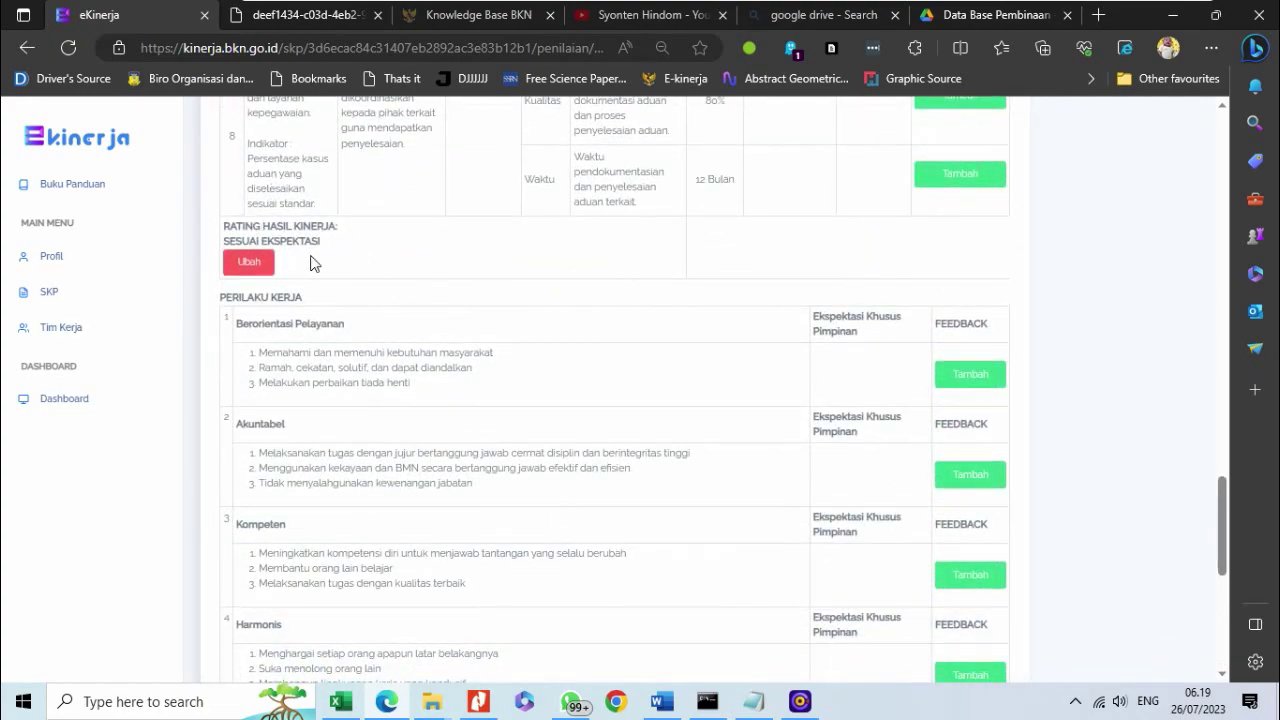
scroll(310, 262, "up", 5)
scroll(310, 262, "down", 8)
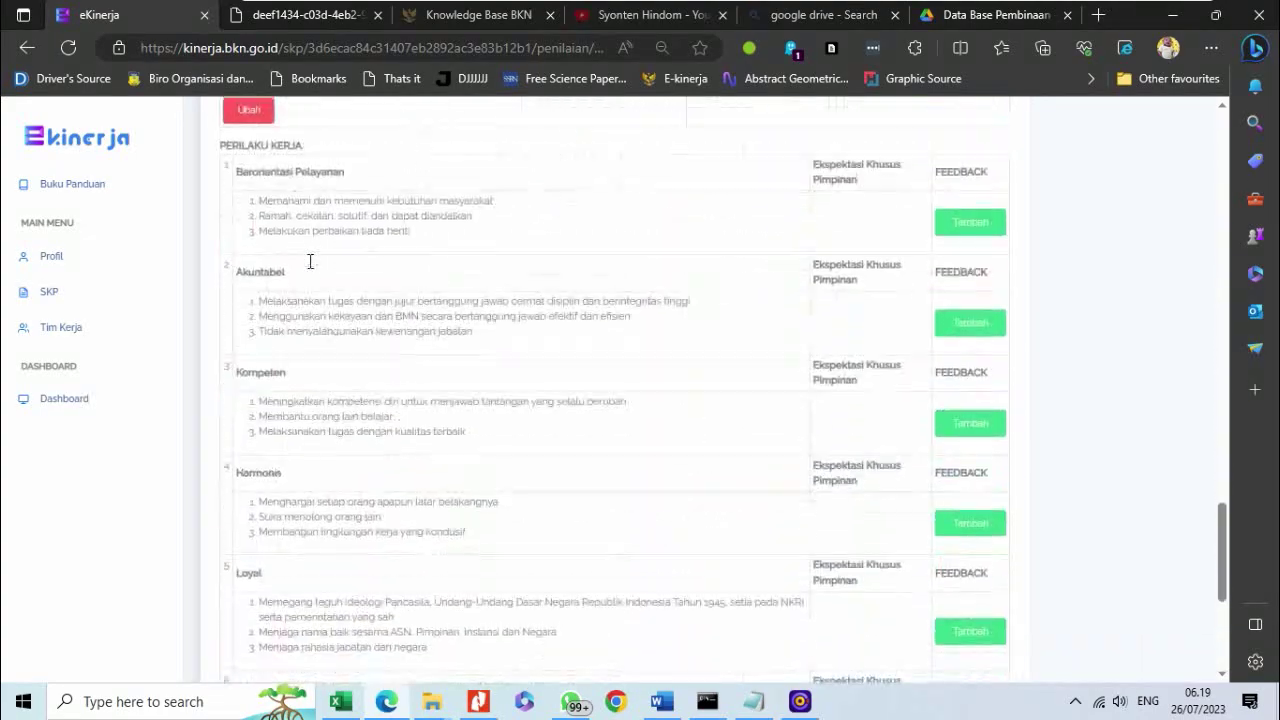
scroll(310, 262, "up", 2)
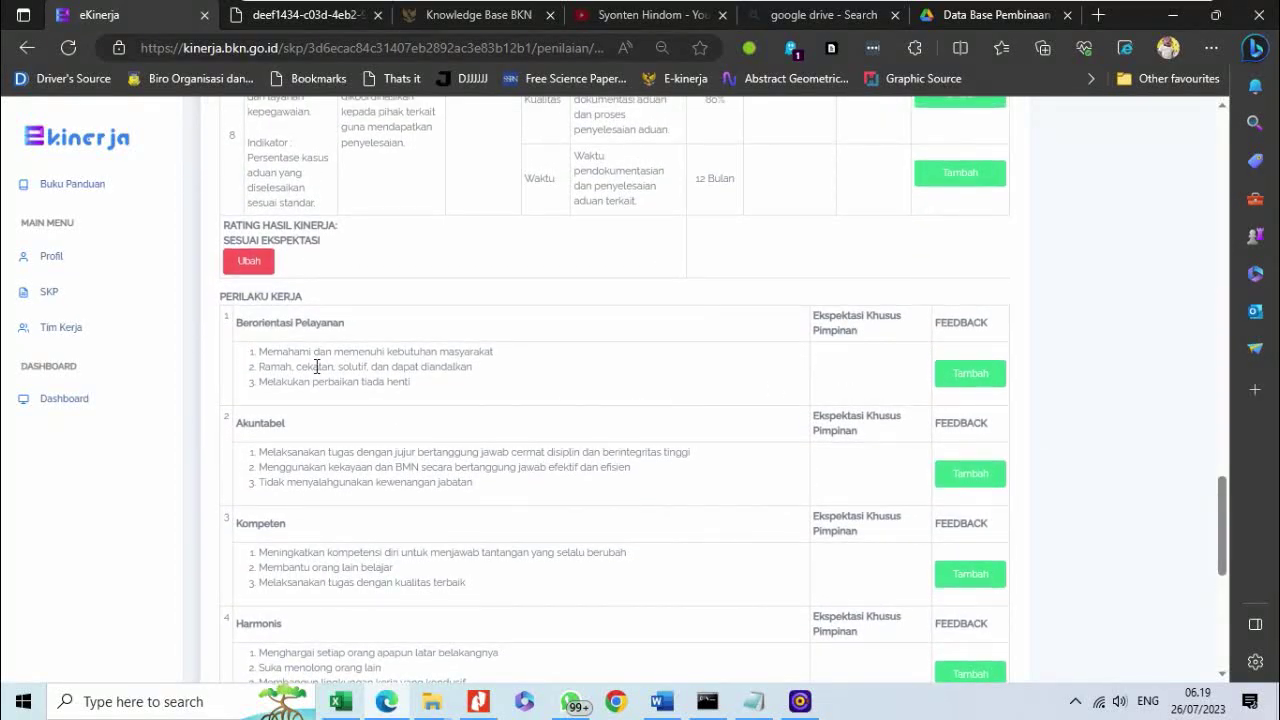
scroll(226, 375, "down", 4)
scroll(226, 375, "up", 4)
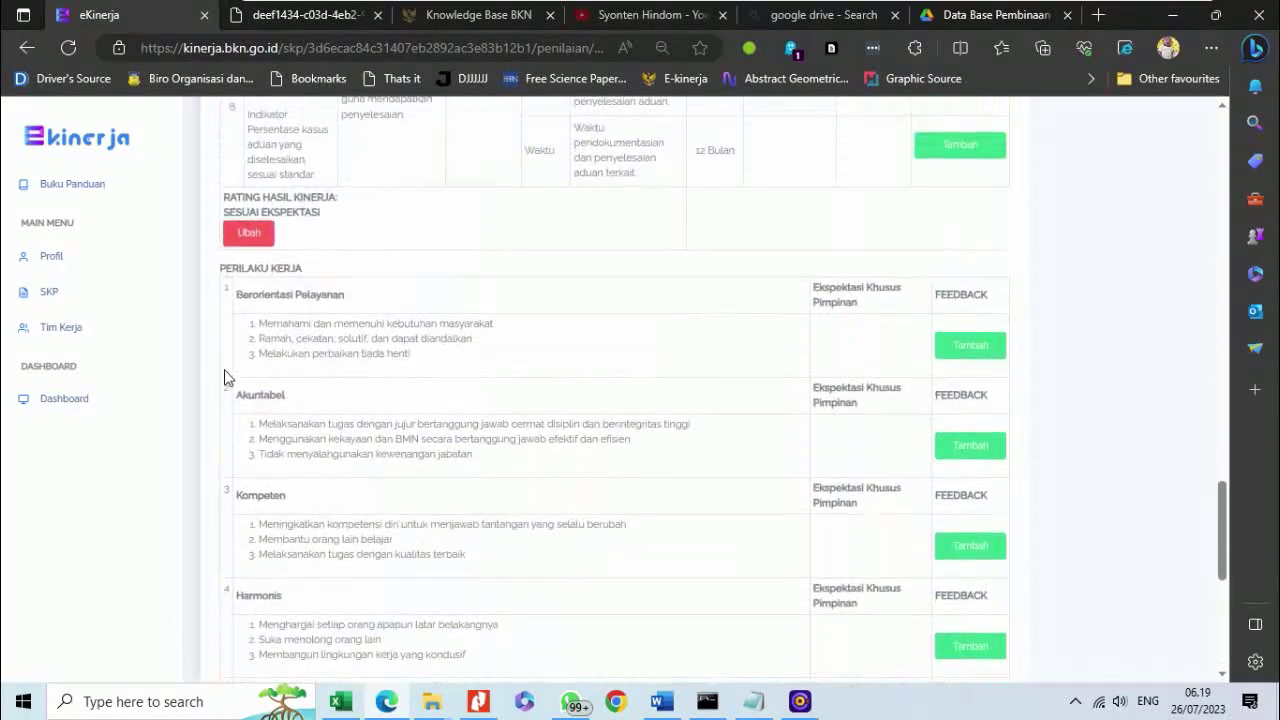
scroll(249, 523, "down", 2)
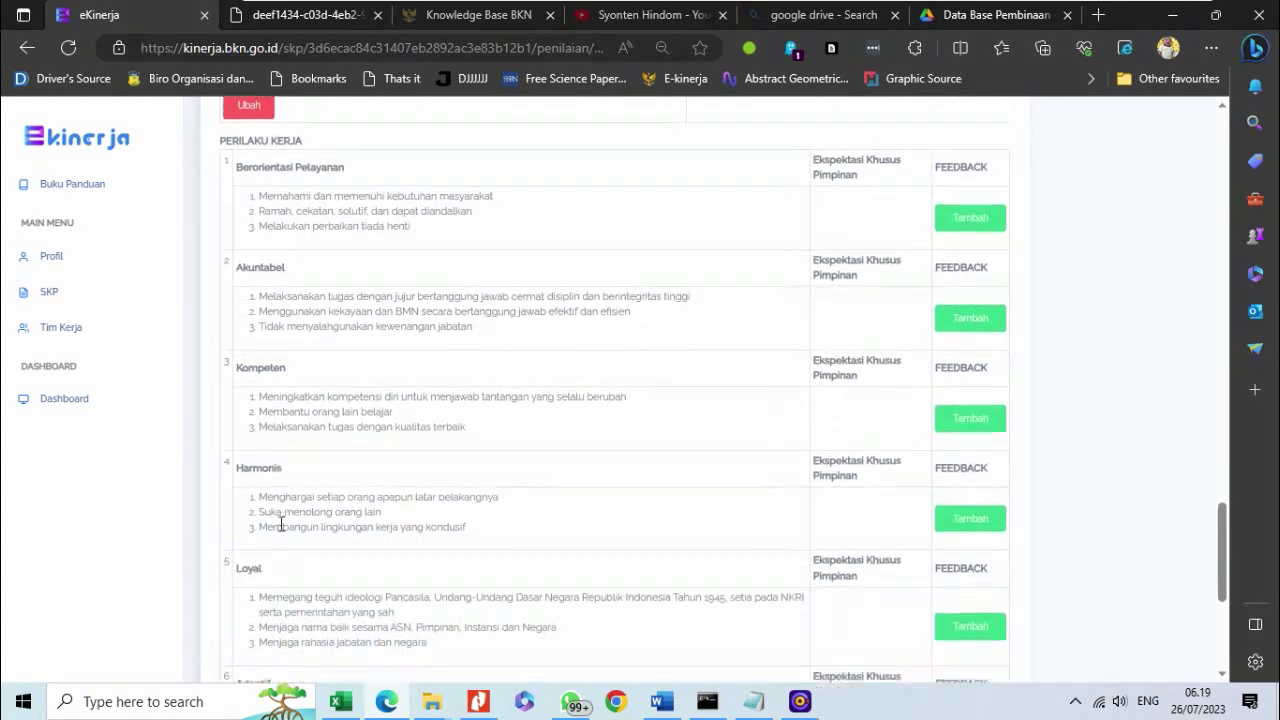
scroll(281, 524, "down", 3)
scroll(329, 523, "up", 5)
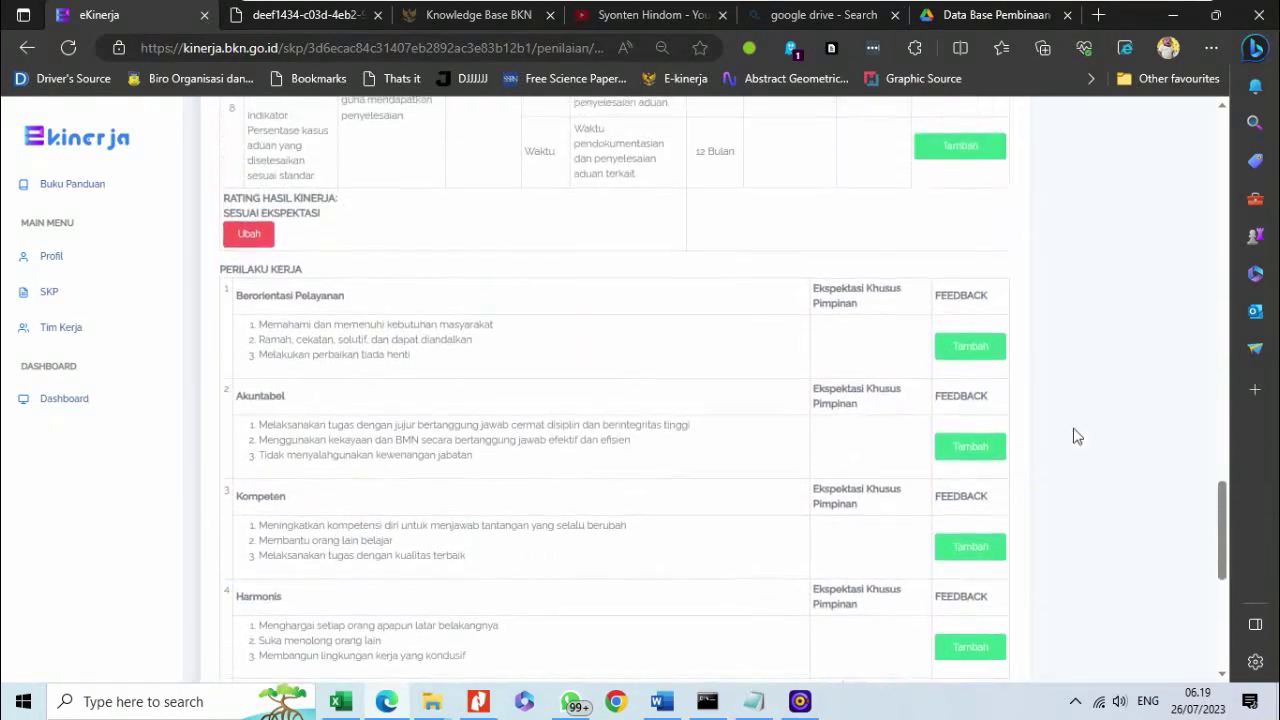
left_click(948, 378)
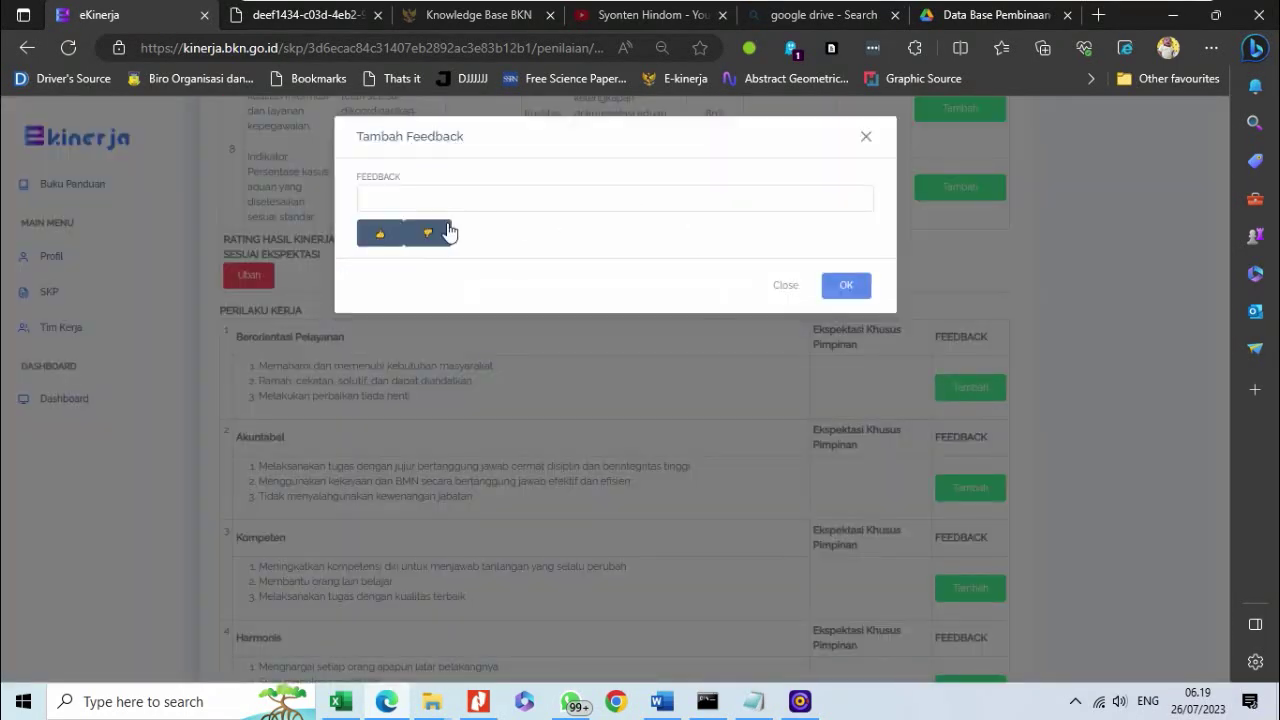
- Save thumbs-up feedback for Berorientasi Pelayanan
left_click(380, 236)
left_click(779, 295)
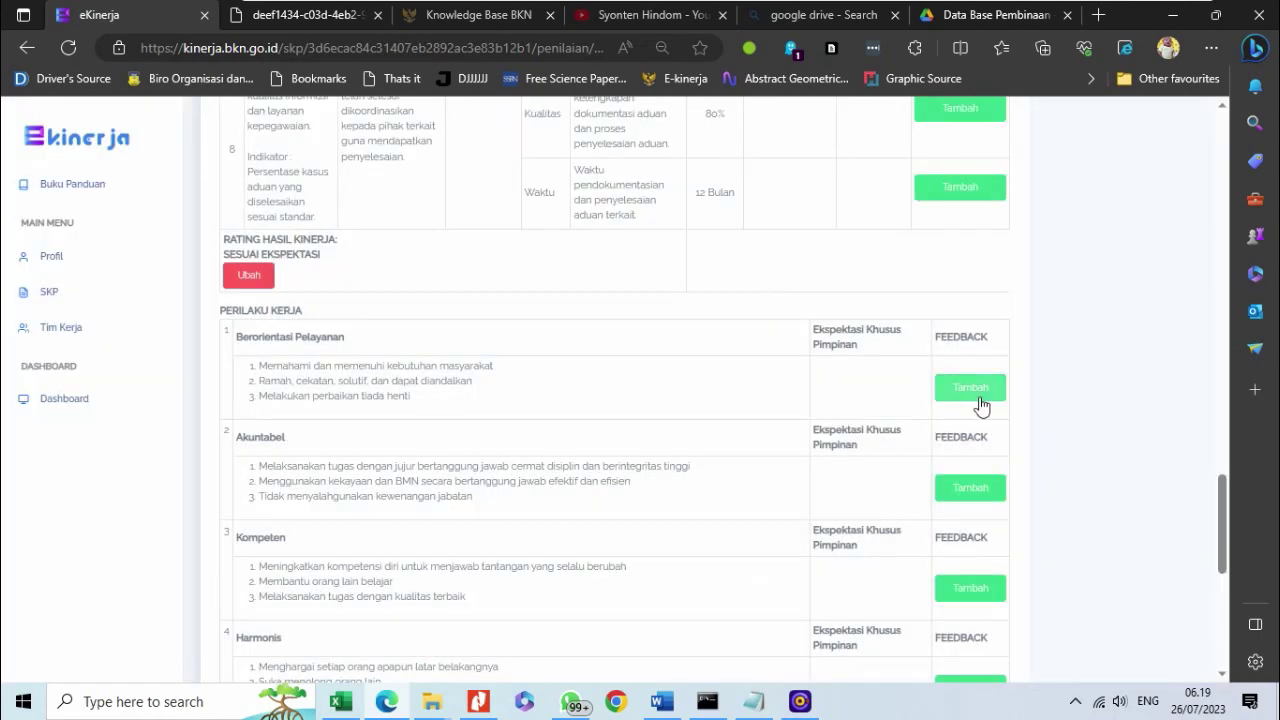
left_click(975, 394)
left_click(368, 242)
left_click(845, 288)
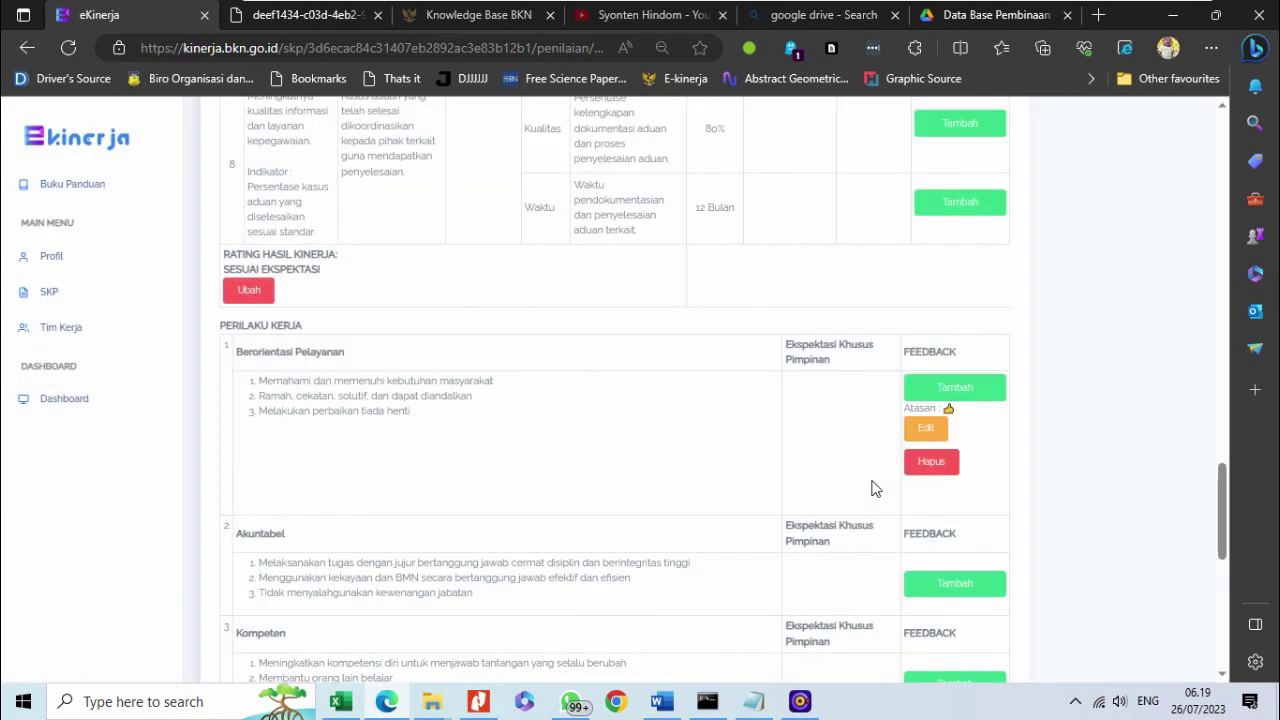
- Save Akuntabel thumbs-up feedback 'Perilaku kerja telah mencerminkan Core Values ASN Ber-Akhlak'
left_click(955, 583)
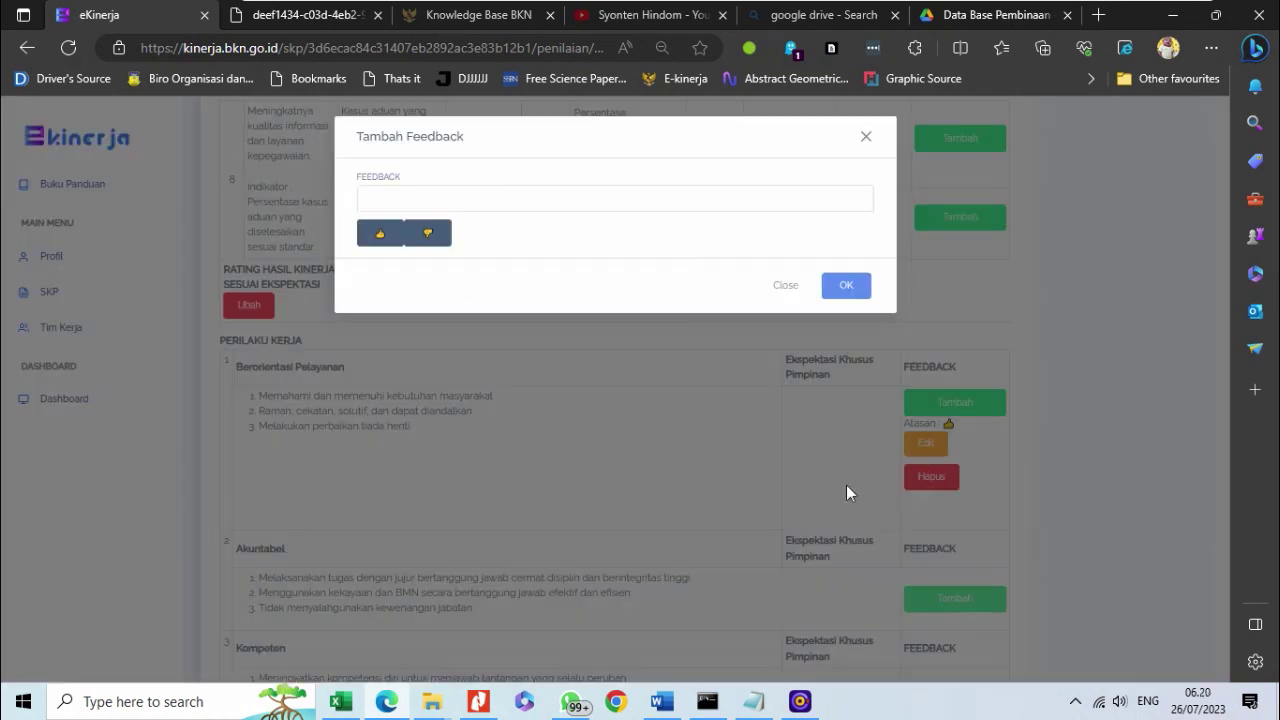
left_click(381, 232)
left_click(446, 195)
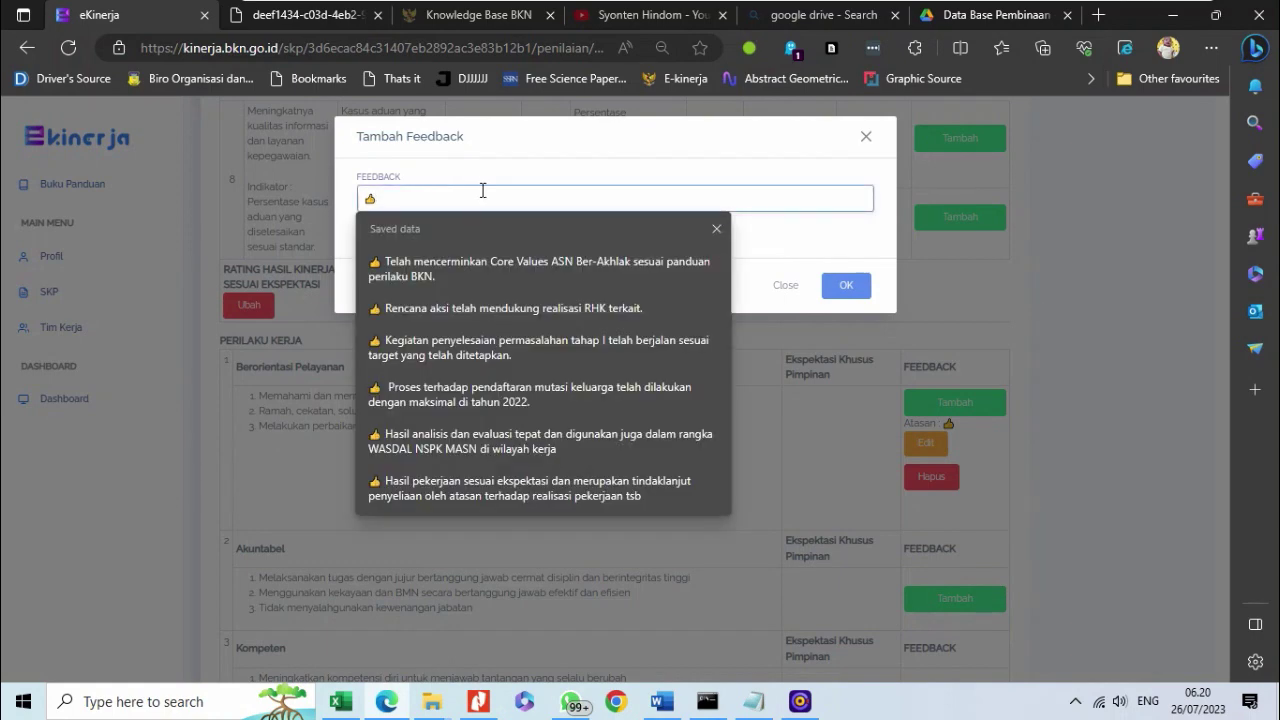
type("Perilaku kerja")
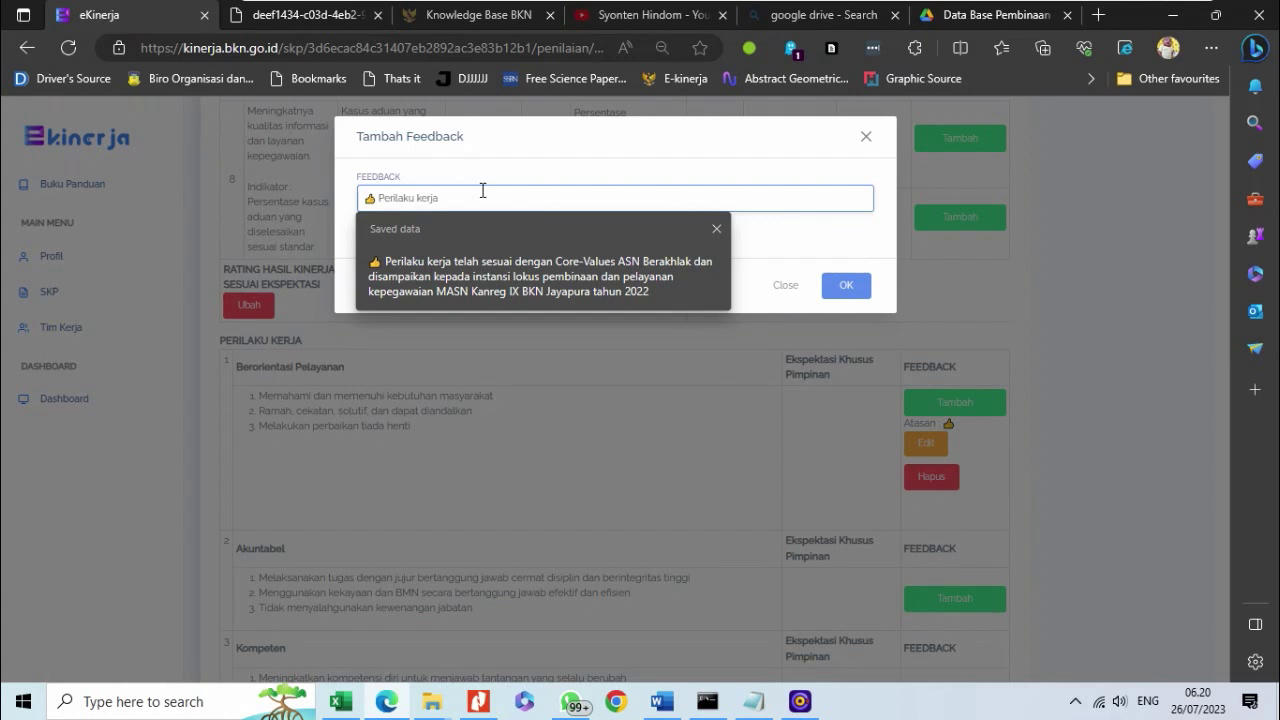
type(" telah sesuai dengan")
key("BackSpace")
key("BackSpace")
key("BackSpace")
key("BackSpace")
key("BackSpace")
key("BackSpace")
key("BackSpace")
key("BackSpace")
key("BackSpace")
key("BackSpace")
key("BackSpace")
key("BackSpace")
type("me")
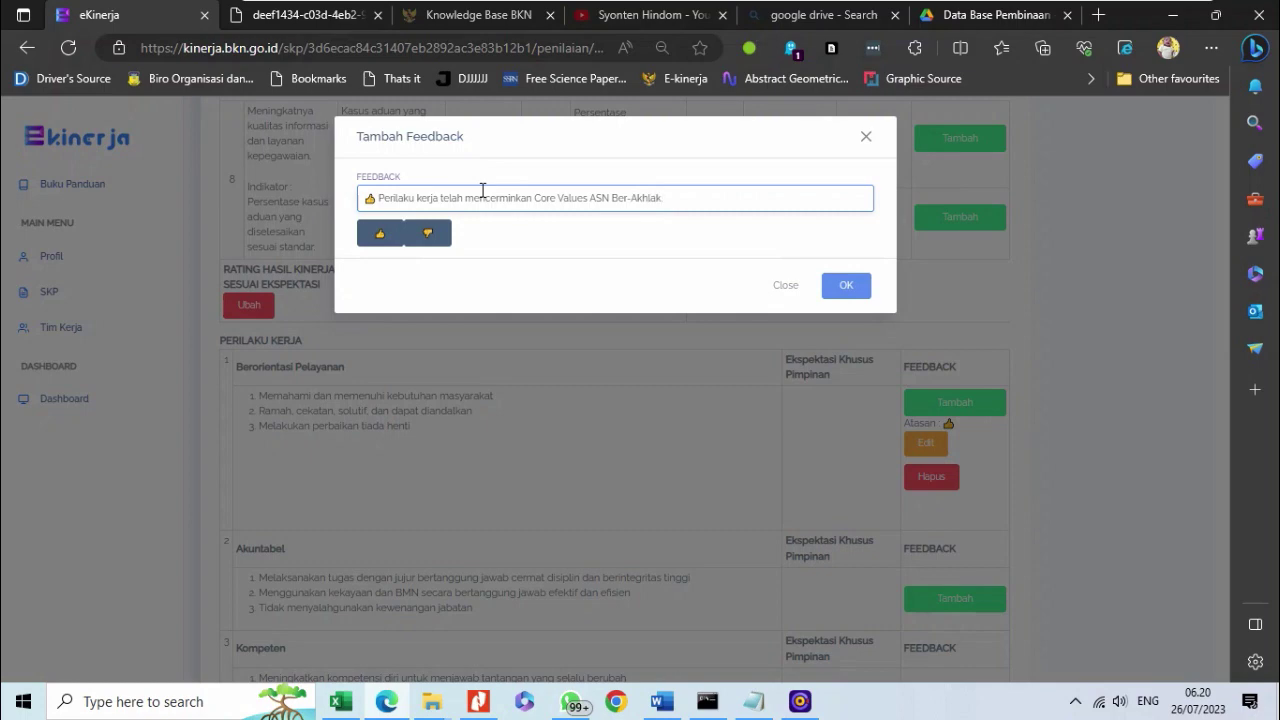
key("ctrl+a")
key("ctrl+c")
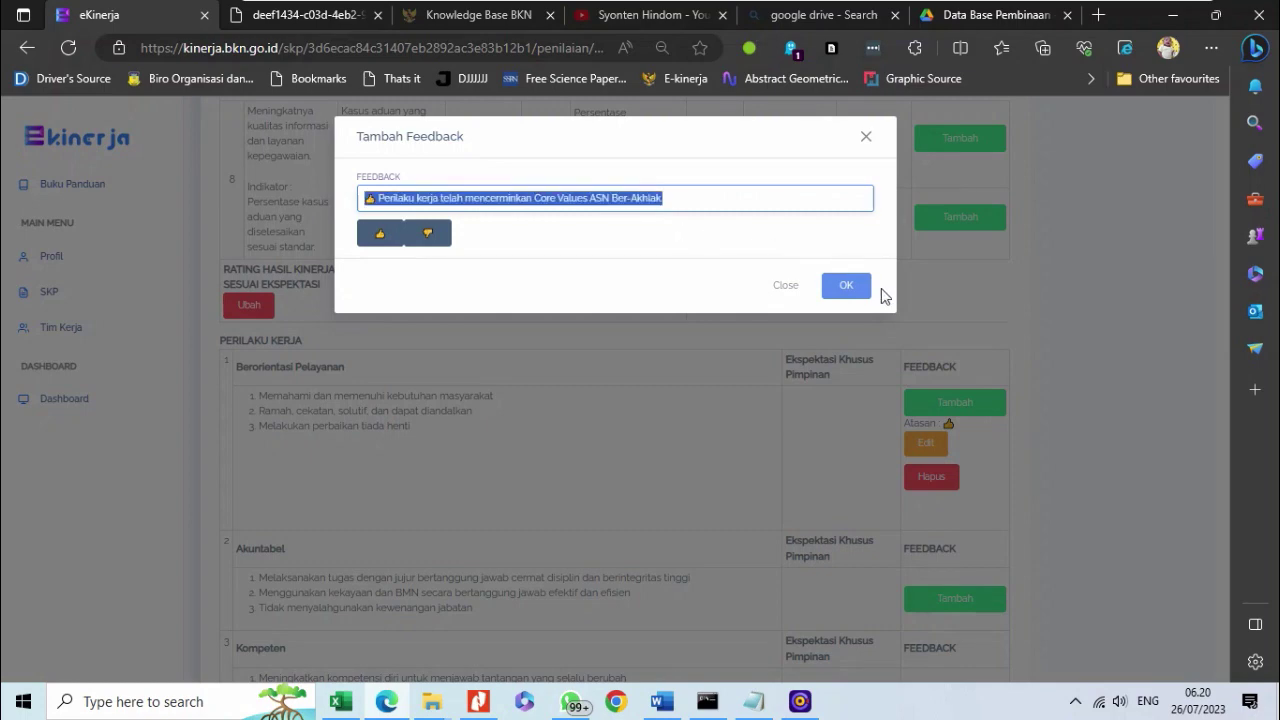
left_click(846, 285)
scroll(785, 530, "down", 3)
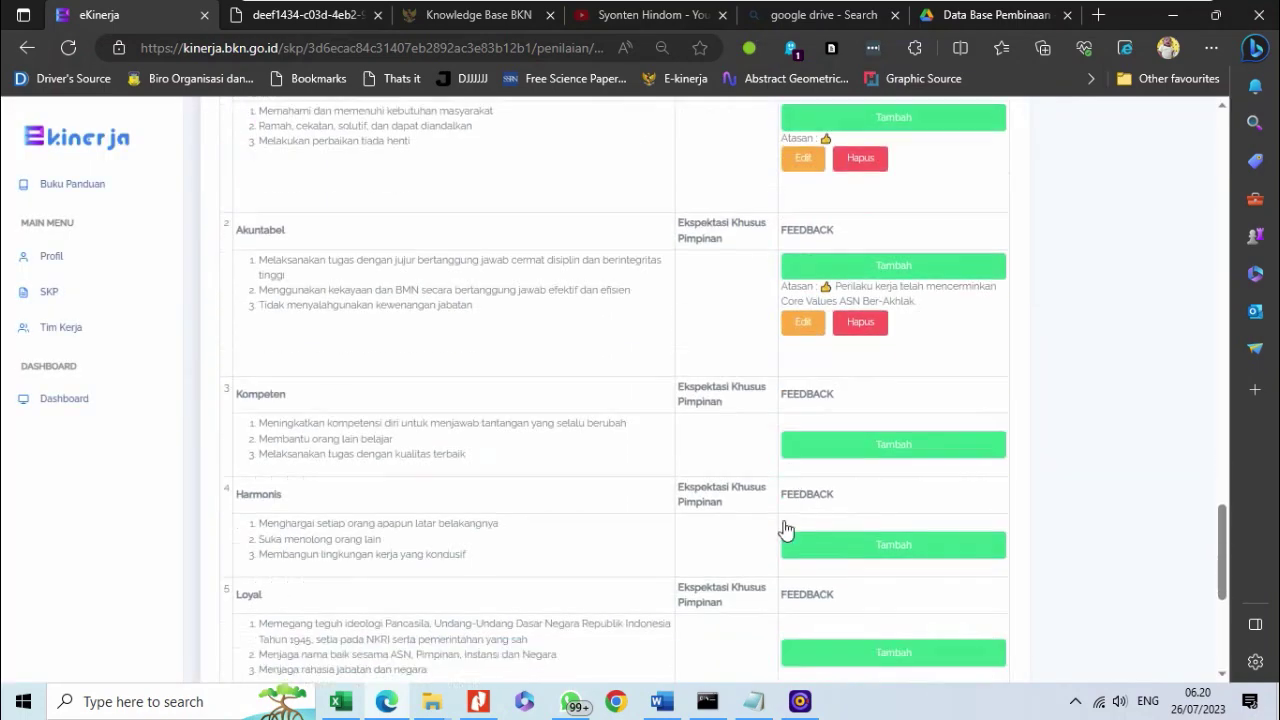
- Save thumbs-up feedback for Kompeten
left_click(831, 395)
left_click(385, 232)
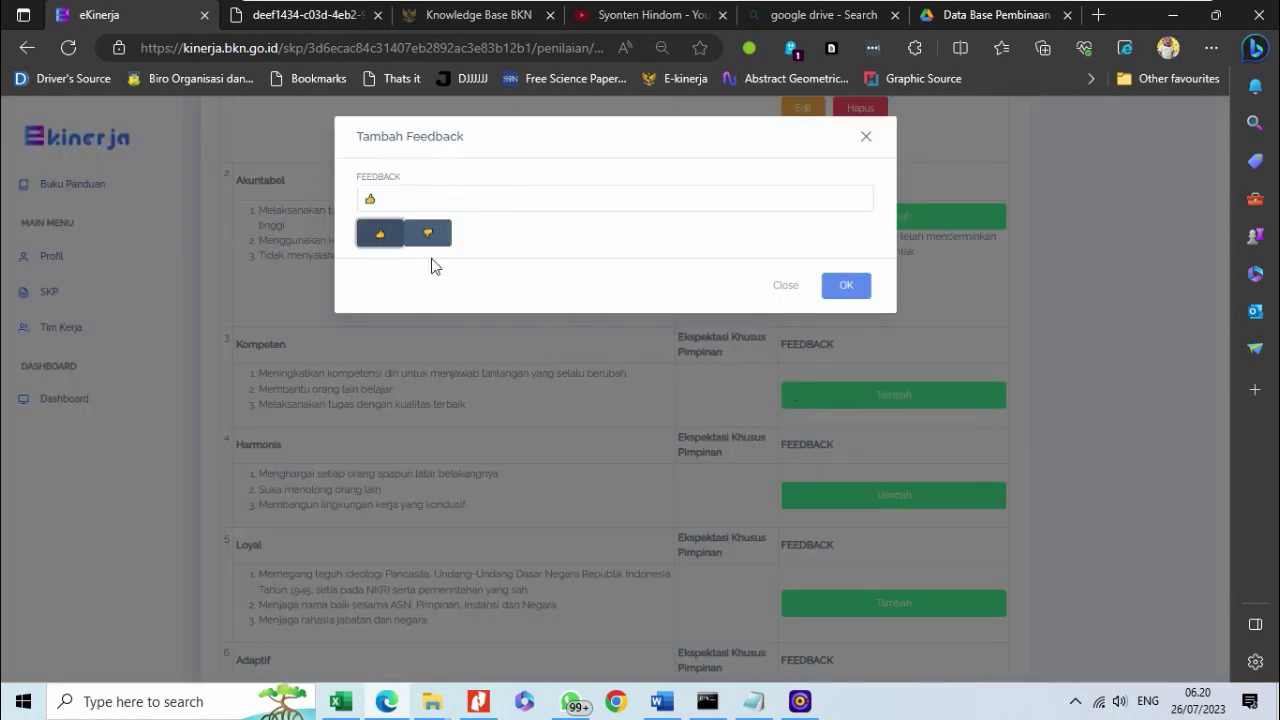
left_click(840, 287)
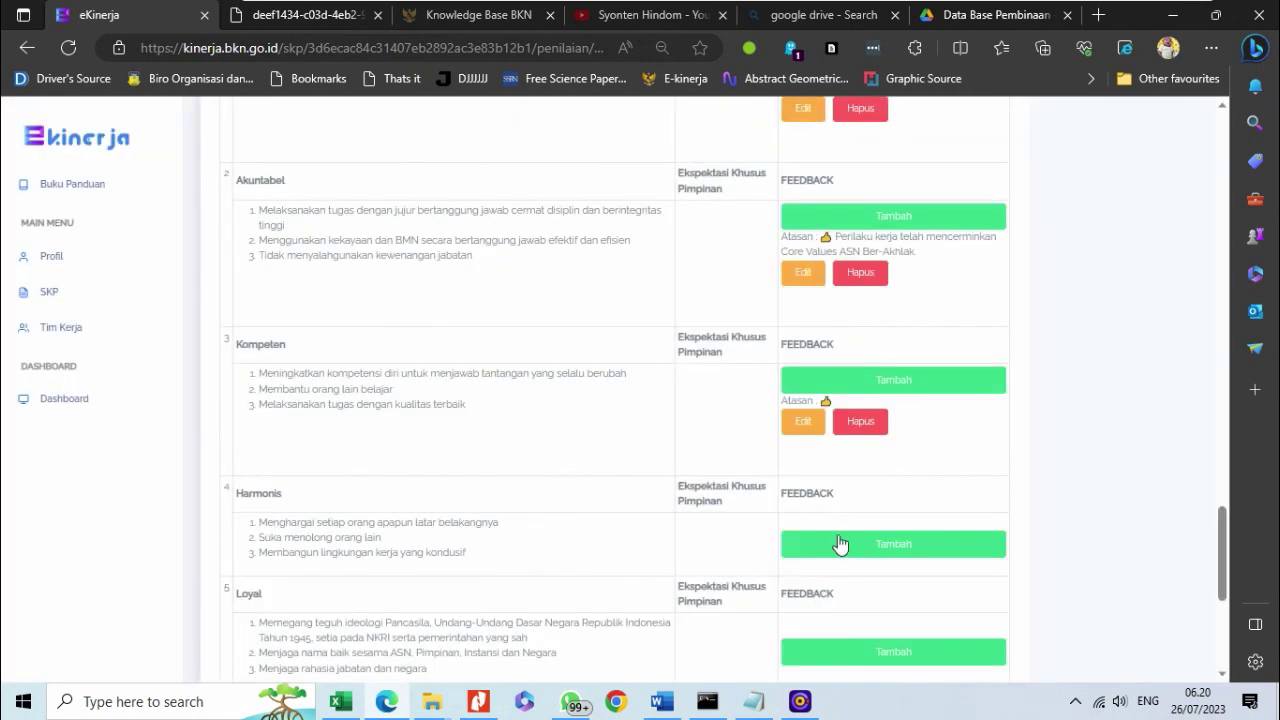
- Paste the Core Values ASN Ber-Akhlak feedback sentence for Harmonis and Loyal
left_click(840, 544)
left_click(446, 193)
key("ctrl+v")
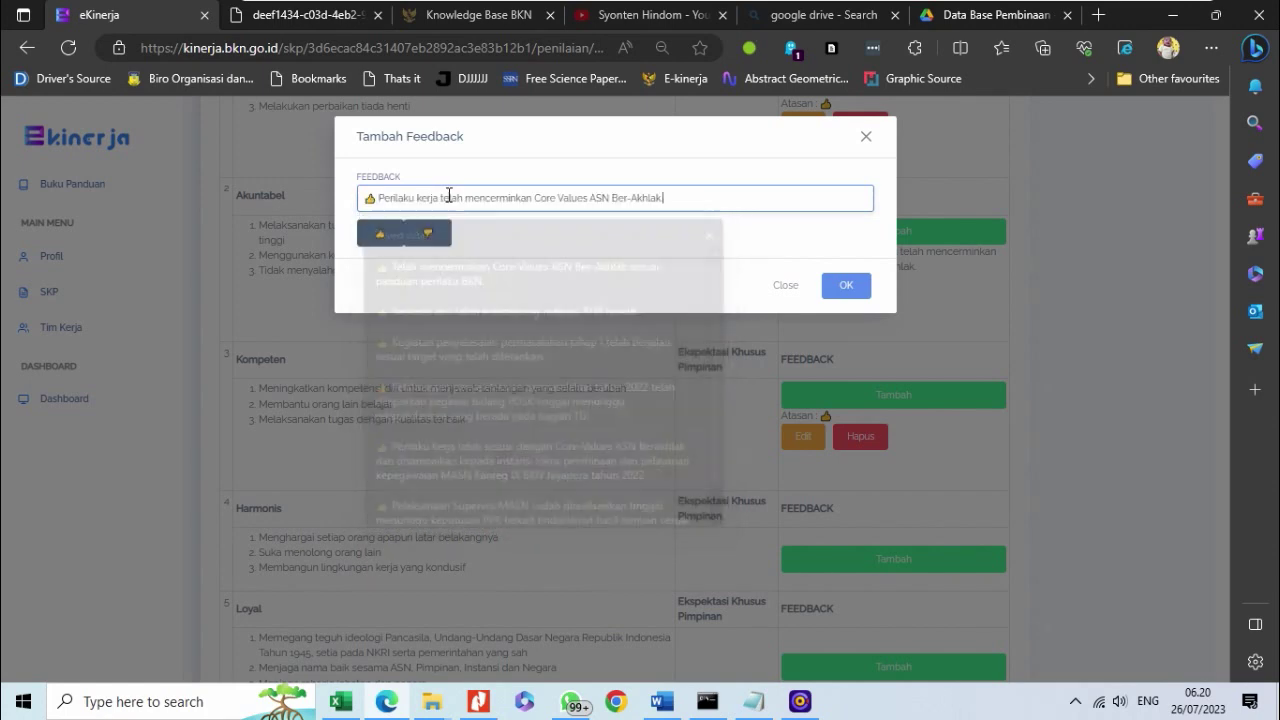
left_click(840, 286)
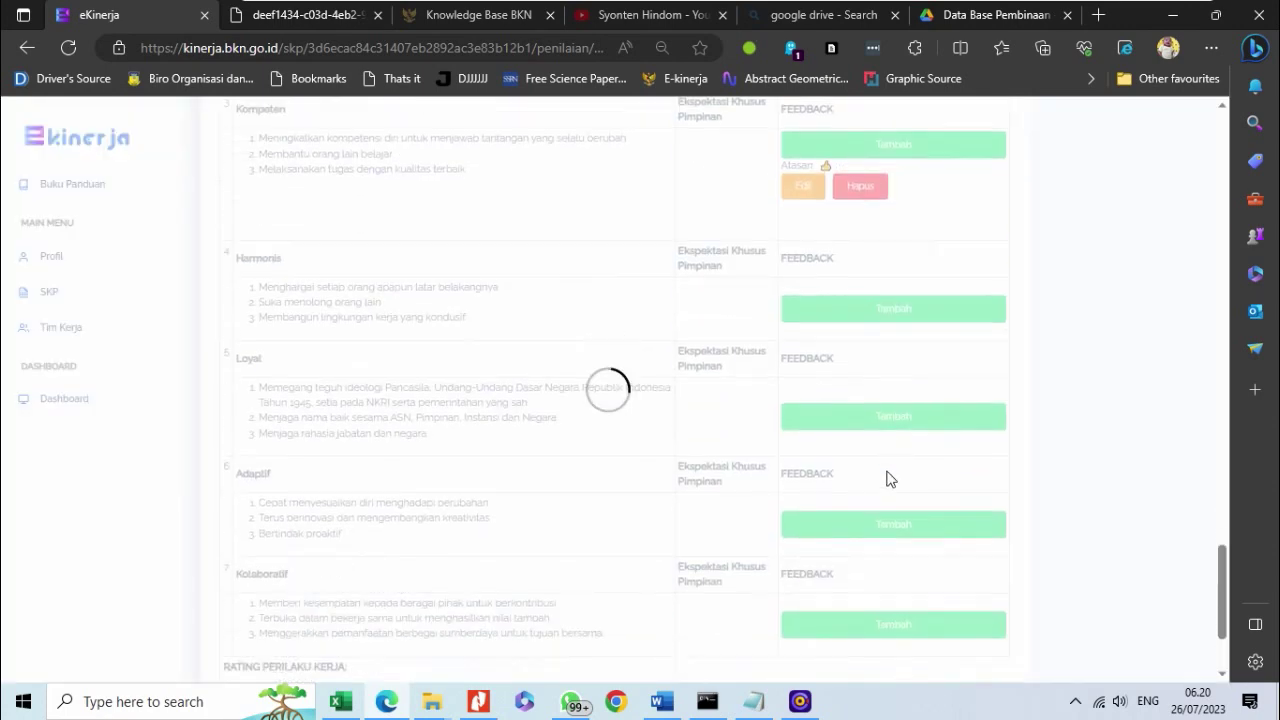
left_click(857, 412)
left_click(494, 196)
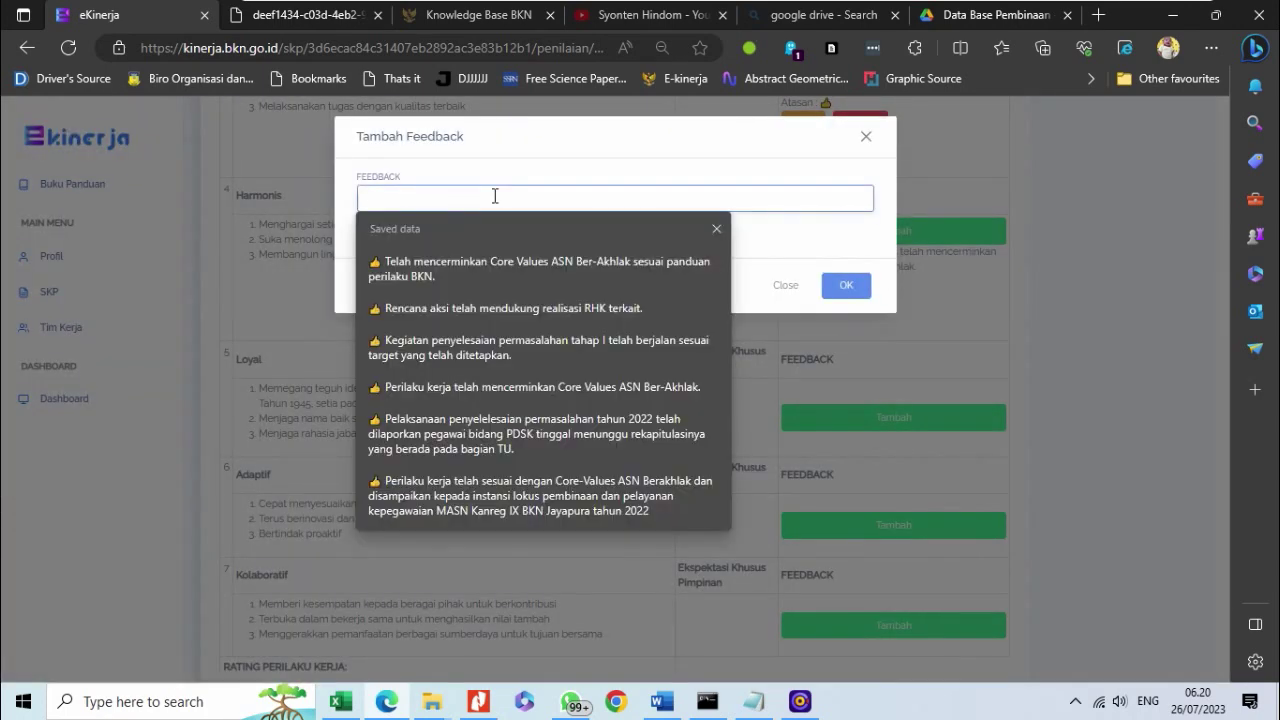
key("ctrl+v")
left_click(840, 286)
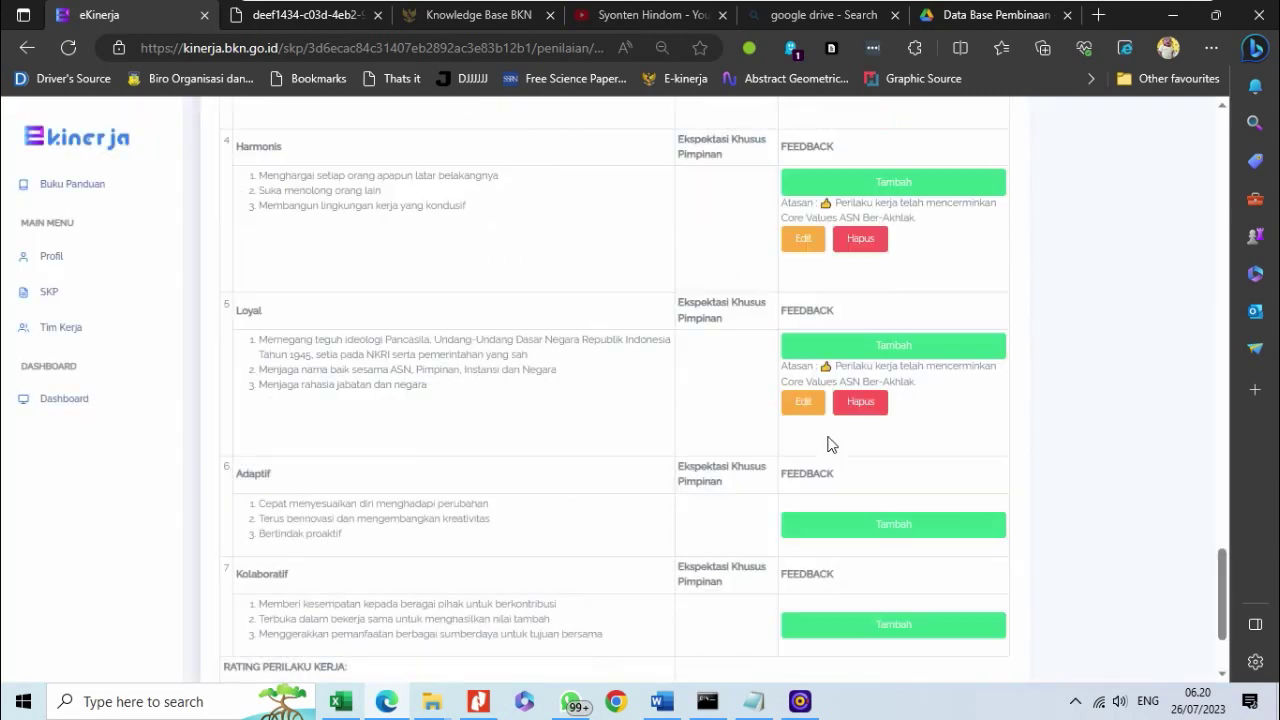
- Give Adaptif and Kolaboratif the saved Core Values ASN Ber-Akhlak feedback
scroll(828, 444, "down", 2)
left_click(806, 378)
left_click(450, 194)
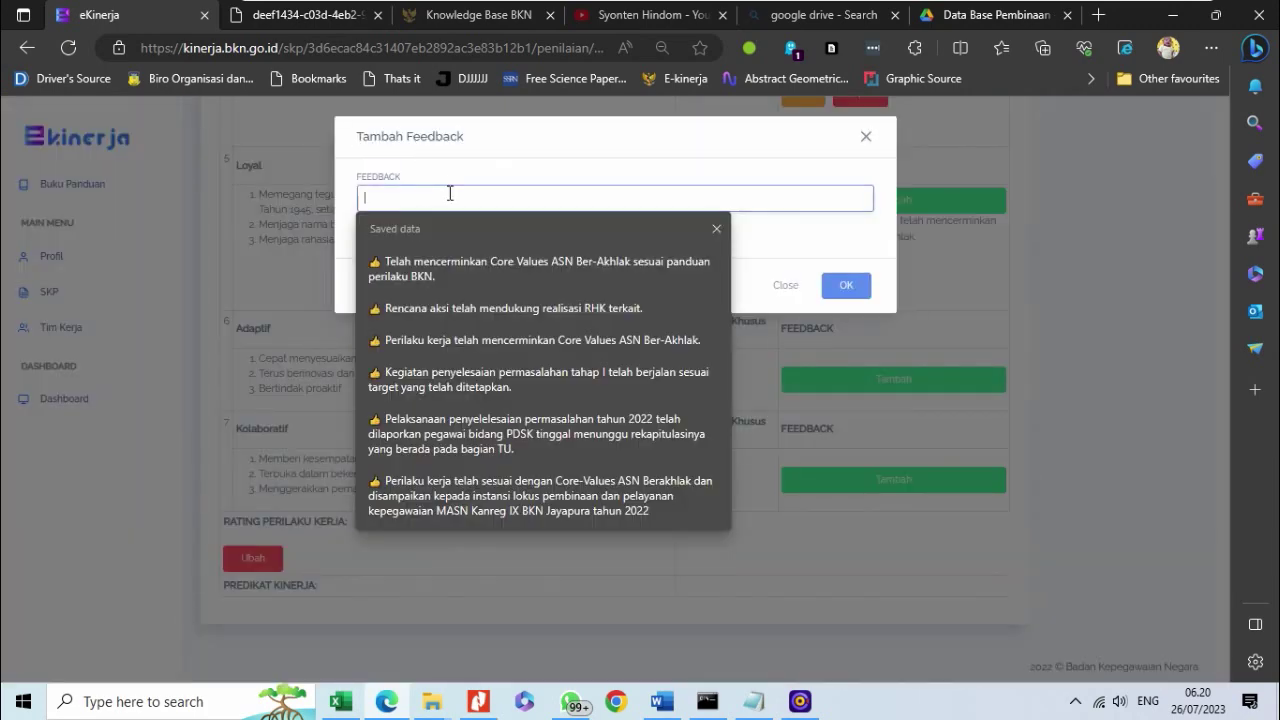
left_click(532, 340)
left_click(827, 297)
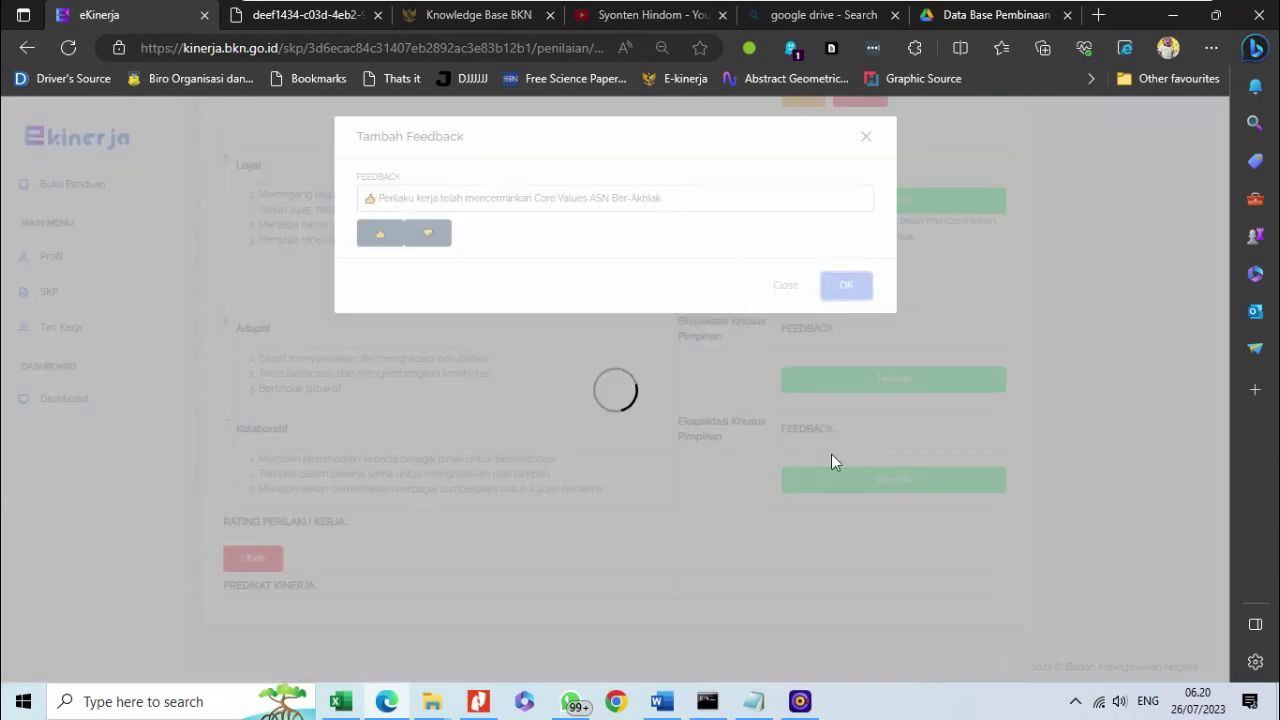
left_click(821, 487)
left_click(420, 194)
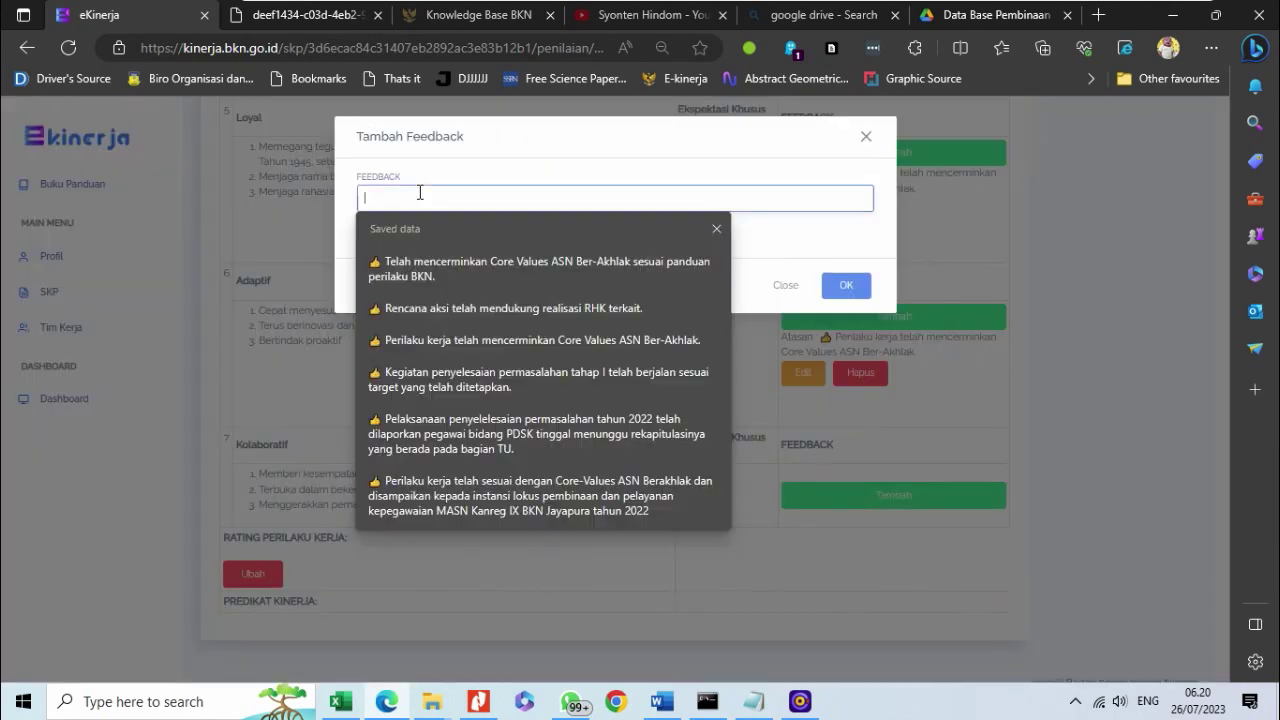
left_click(490, 339)
left_click(848, 285)
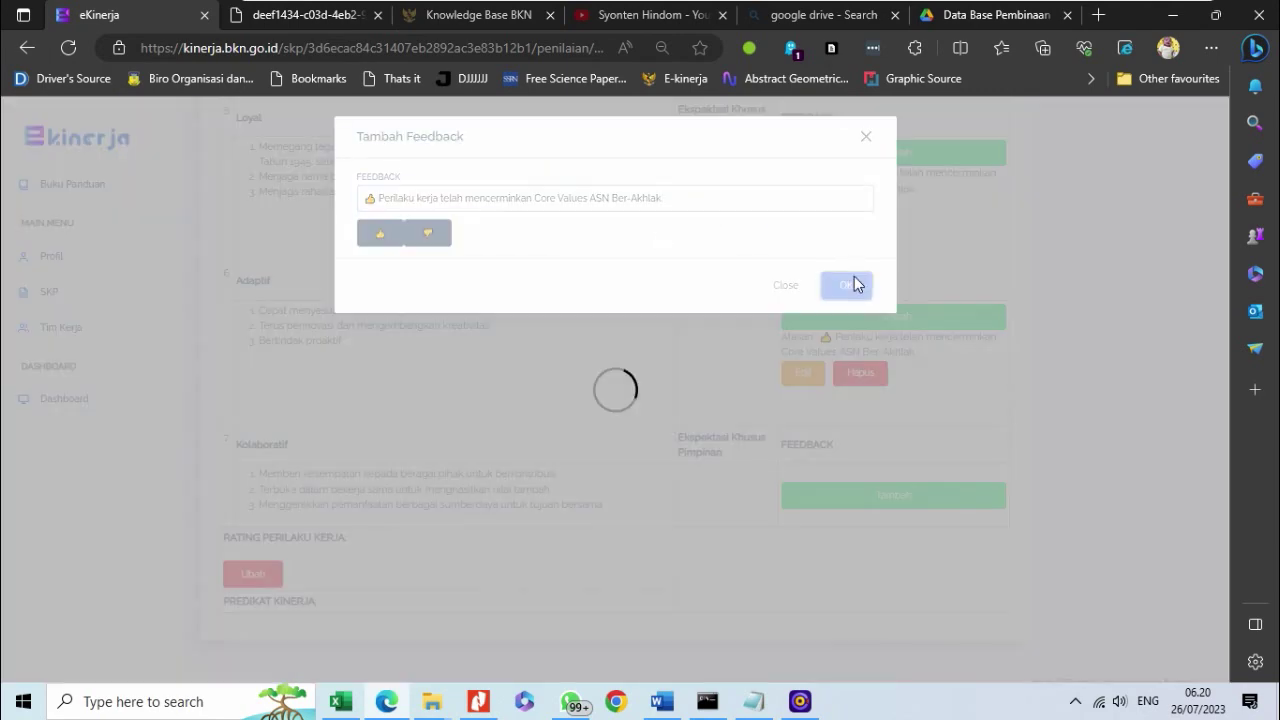
scroll(737, 345, "up", 20)
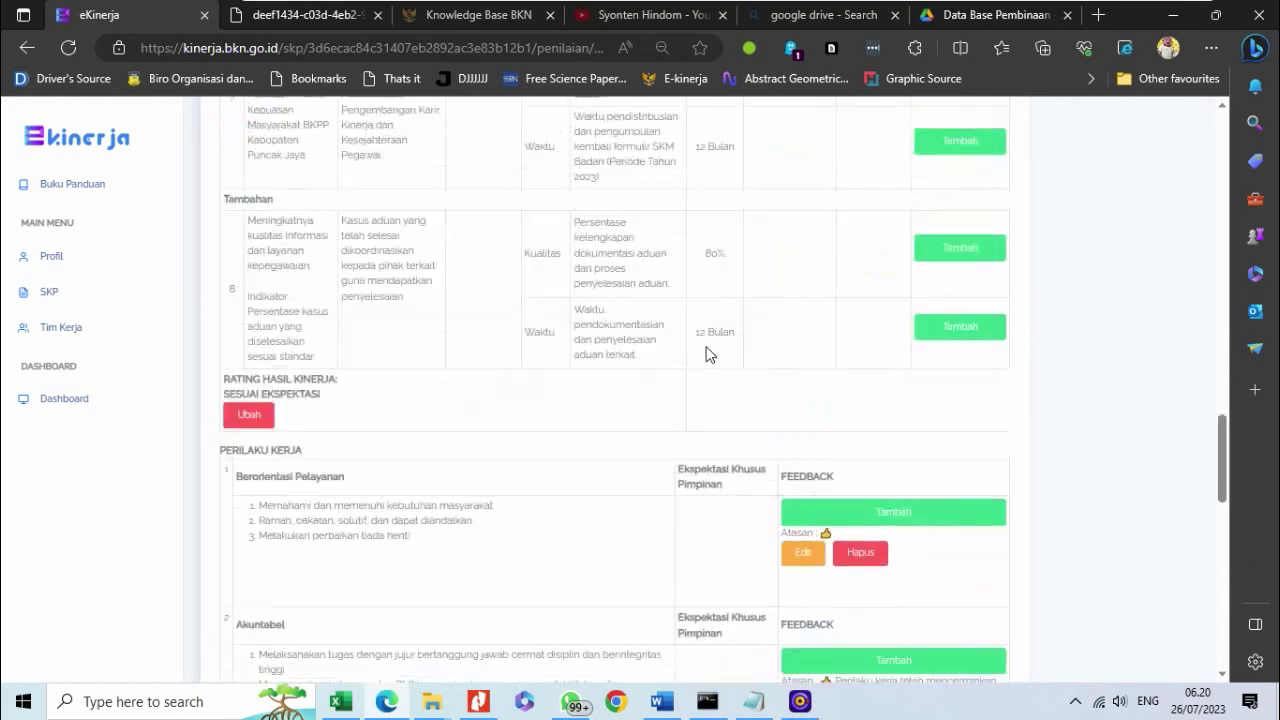
scroll(697, 365, "down", 3)
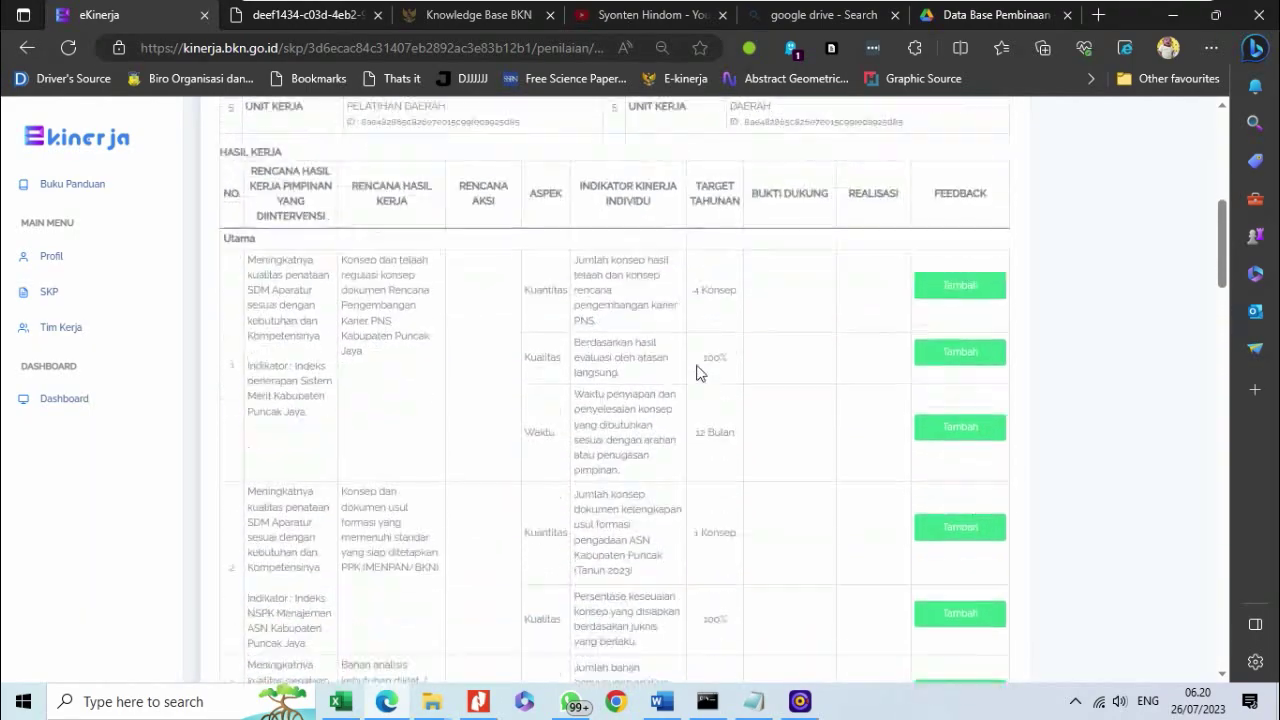
scroll(277, 224, "up", 4)
scroll(277, 222, "down", 4)
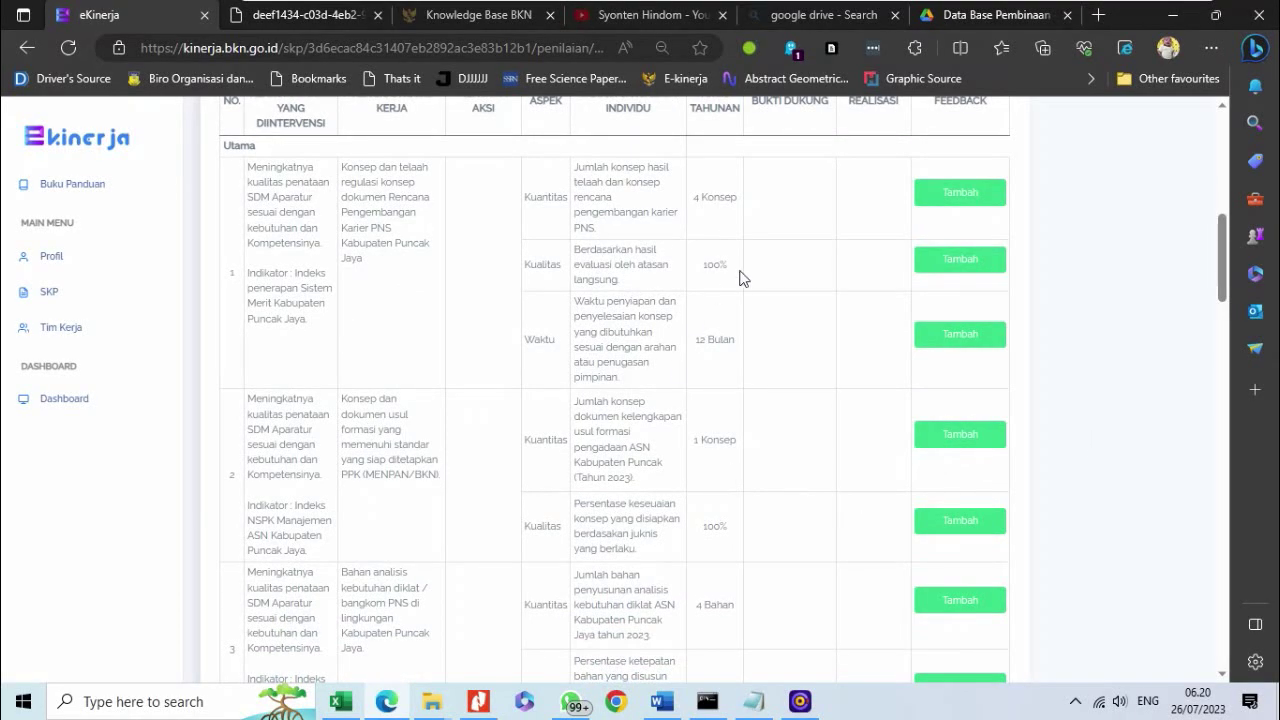
scroll(740, 277, "down", 8)
scroll(740, 277, "up", 8)
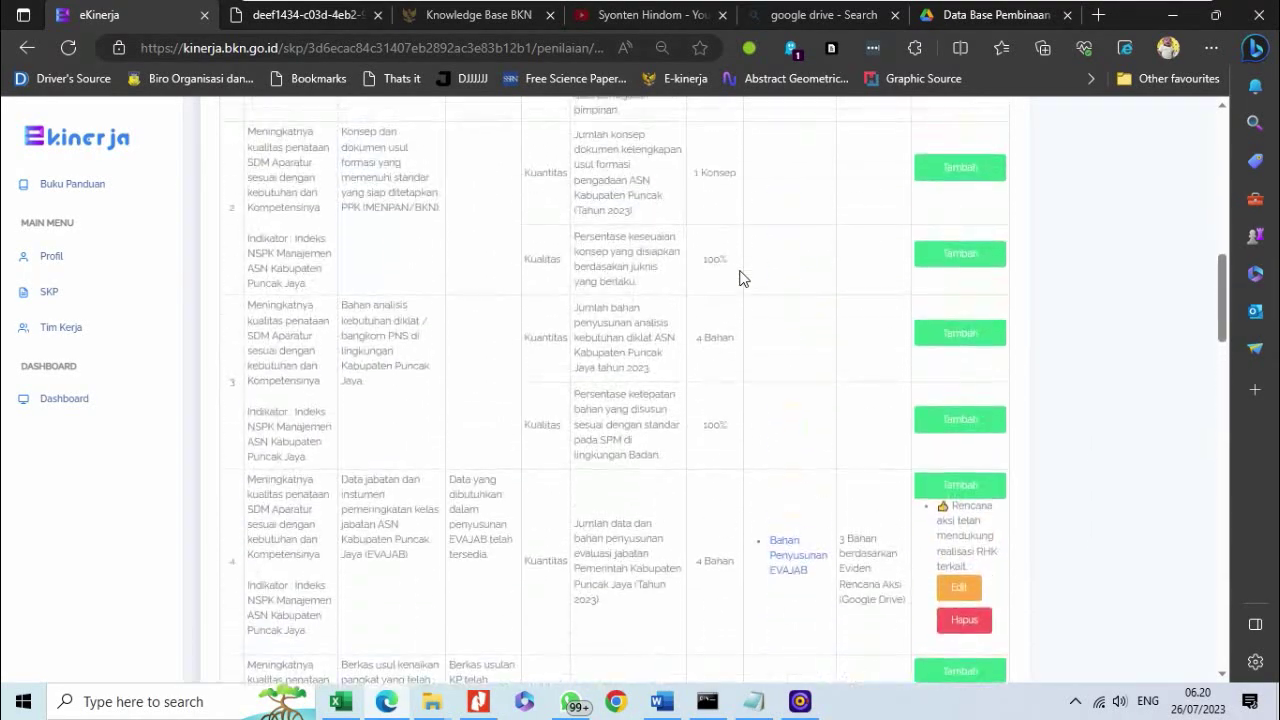
scroll(740, 277, "down", 4)
scroll(760, 229, "down", 10)
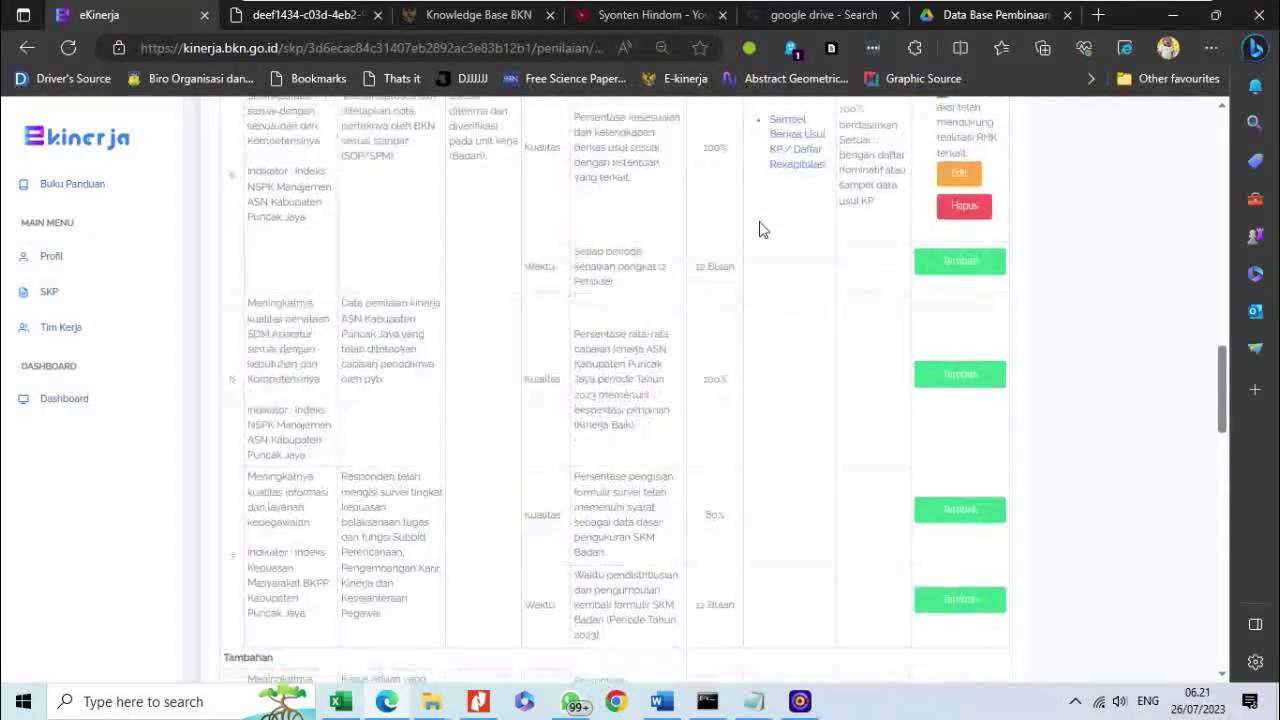
scroll(760, 229, "up", 4)
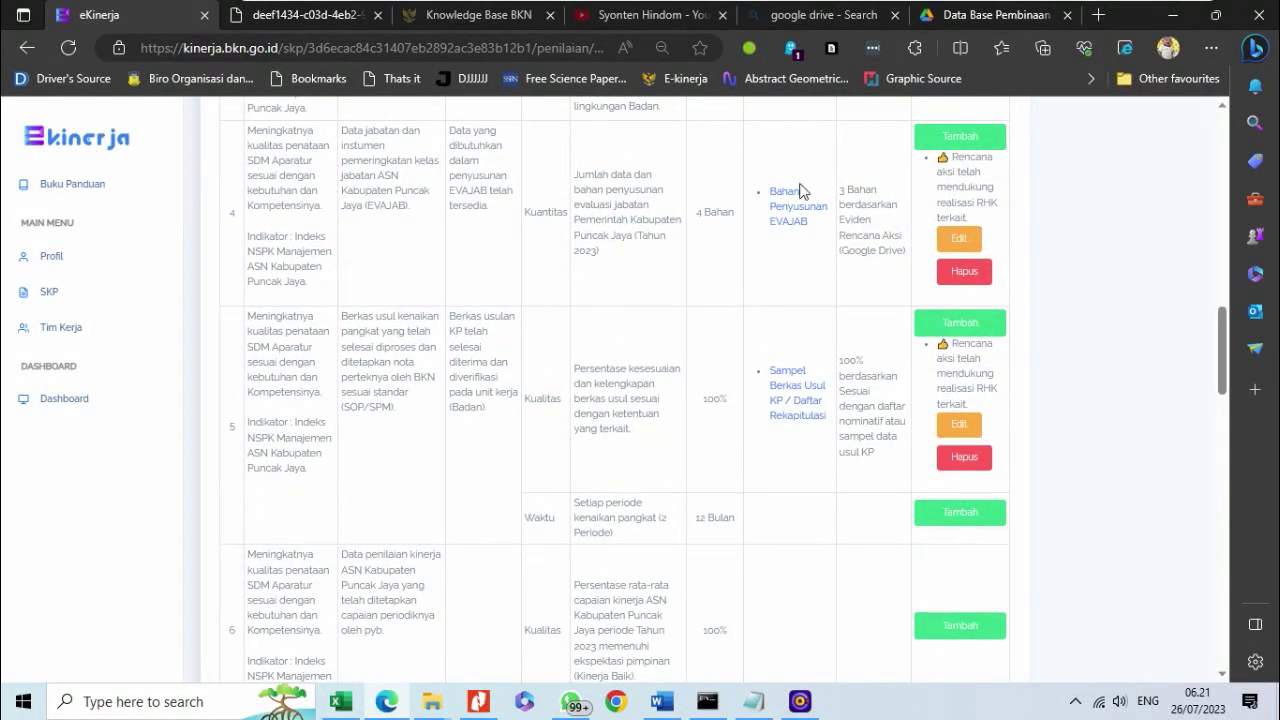
scroll(724, 222, "down", 10)
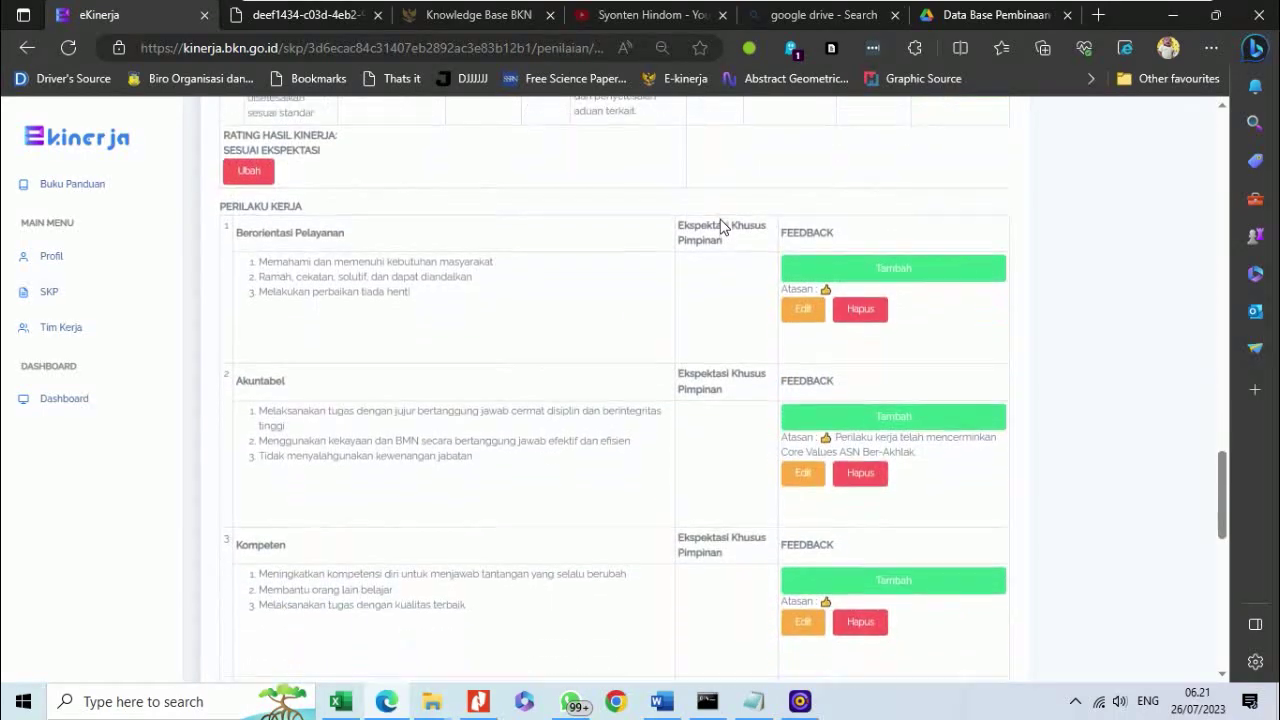
scroll(724, 222, "down", 7)
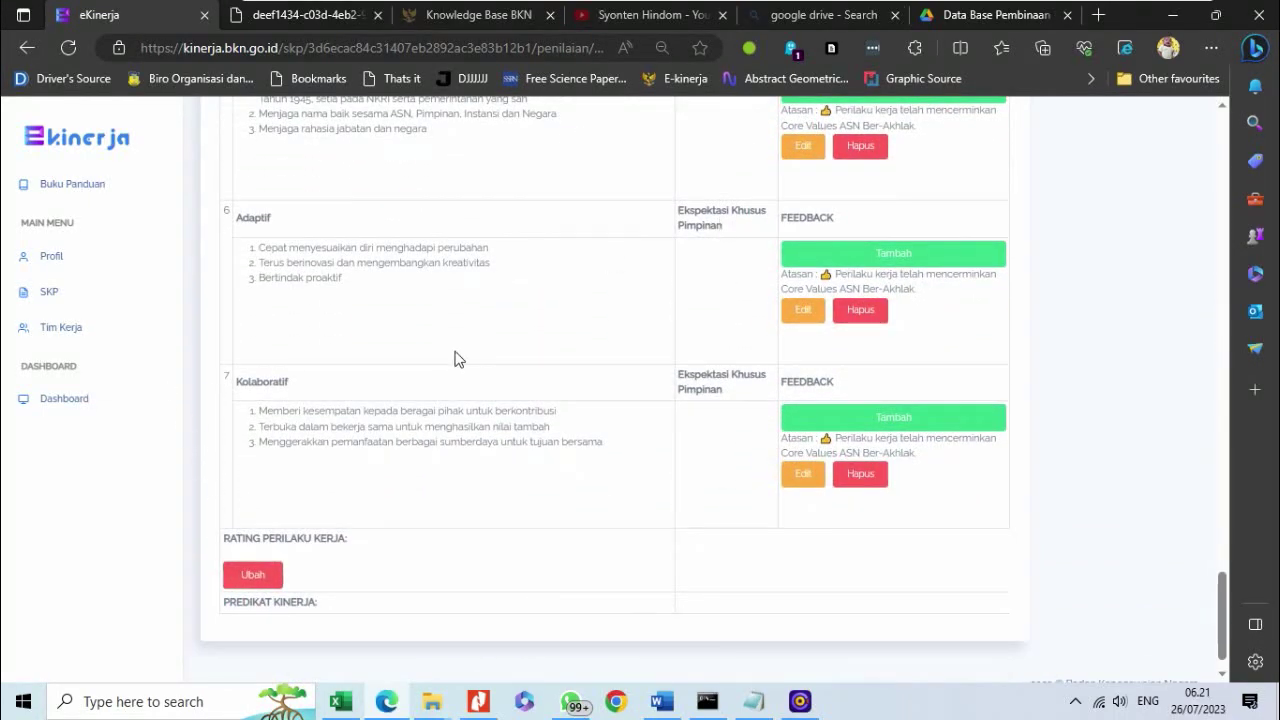
- Set Rating Perilaku Kerja to SESUAI EKSPEKTASI and confirm
left_click(252, 578)
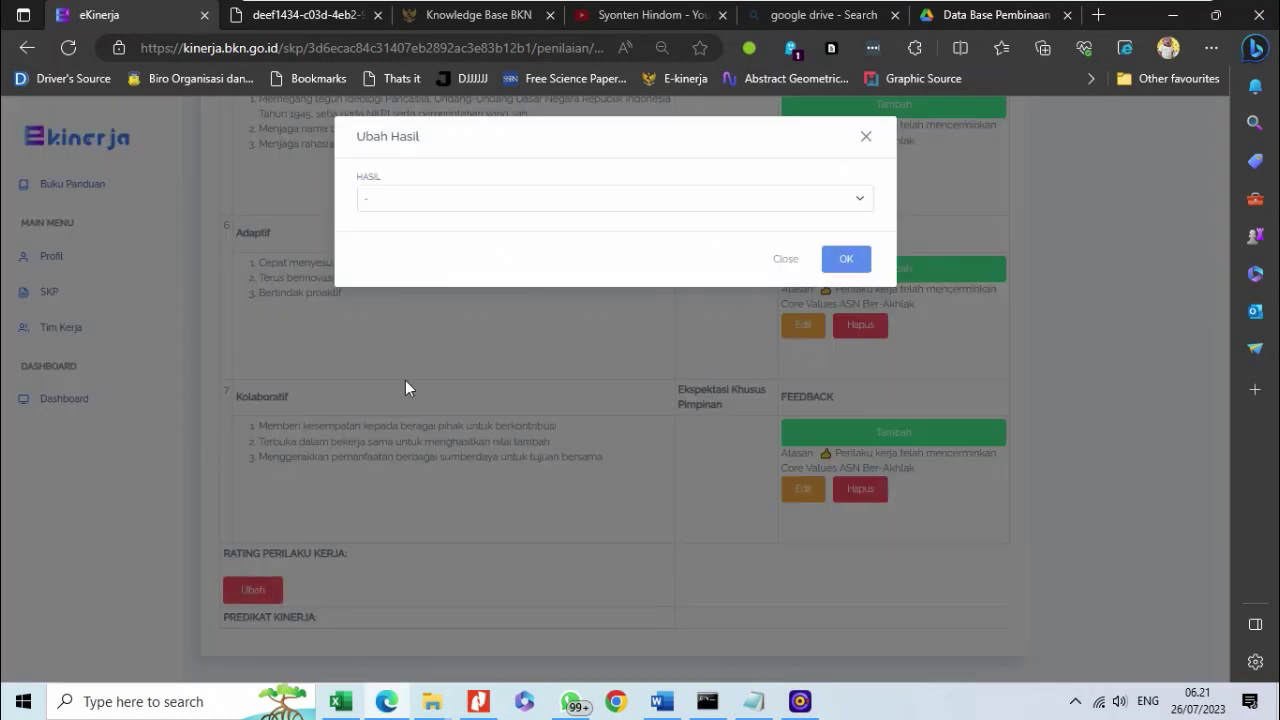
left_click(440, 199)
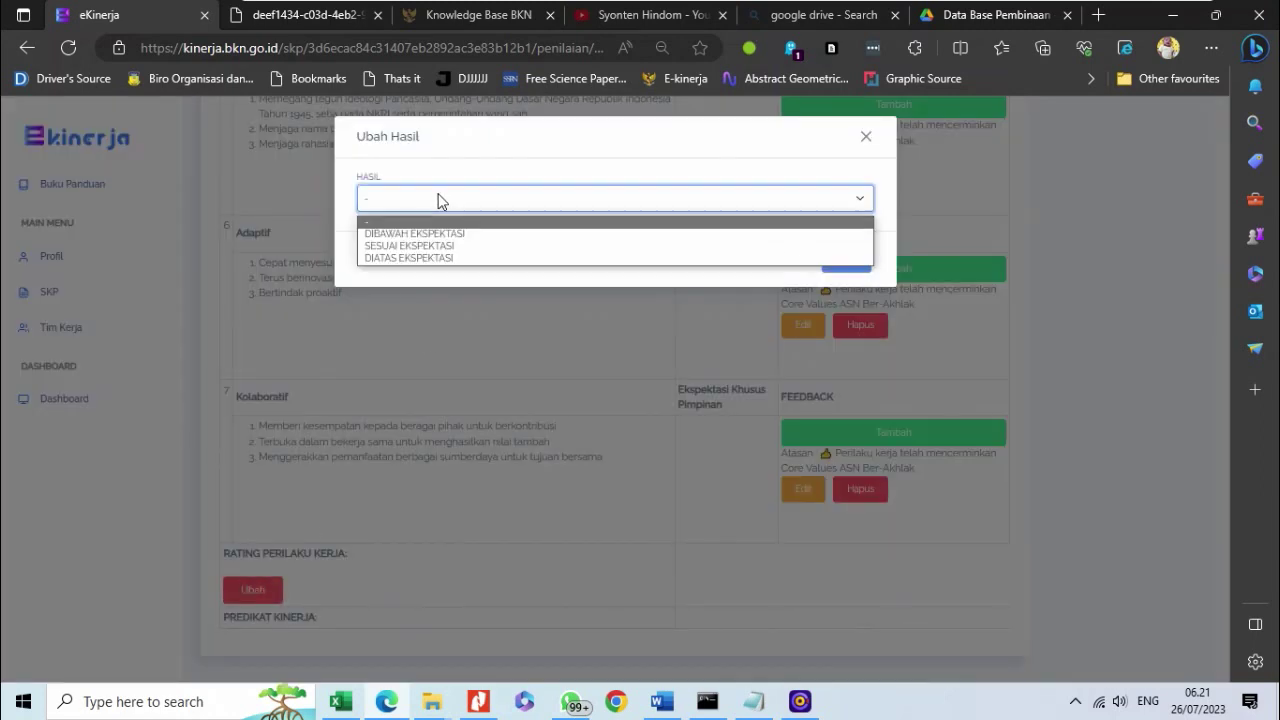
left_click(443, 246)
left_click(846, 258)
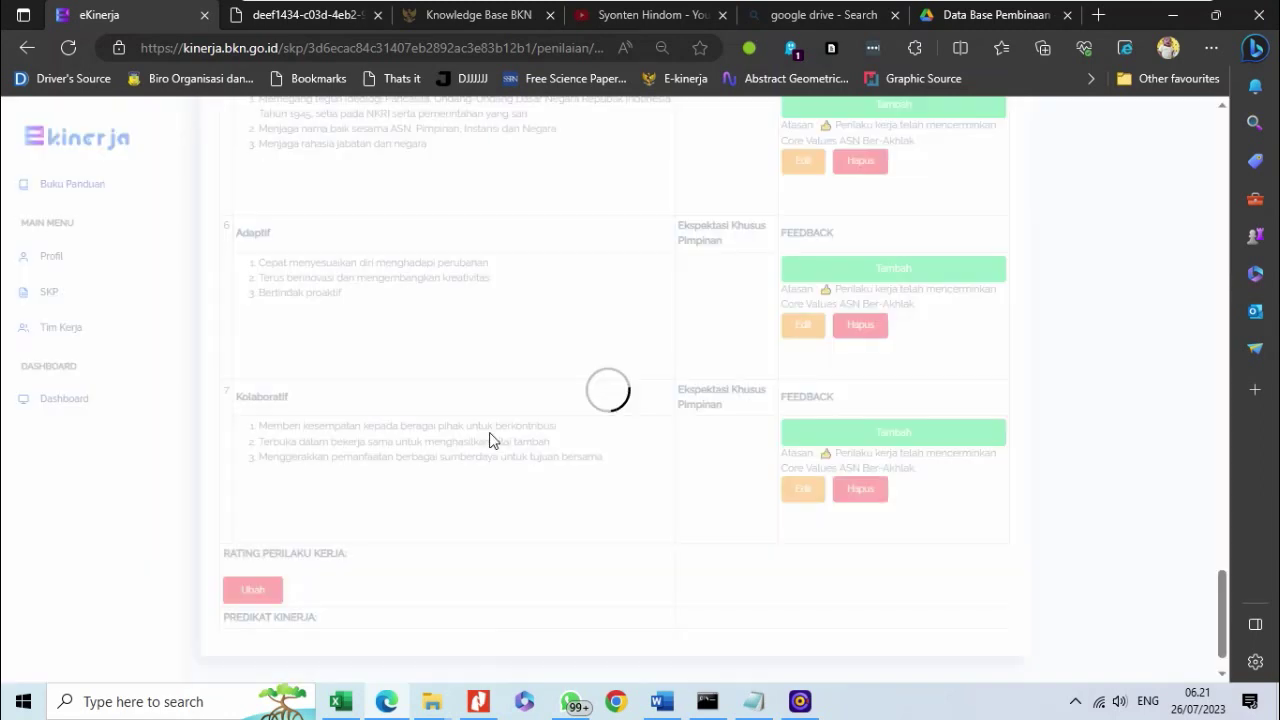
- Check the Predikat Kinerja BAIK result, then return to the Daftar SKP list
scroll(481, 441, "down", 1)
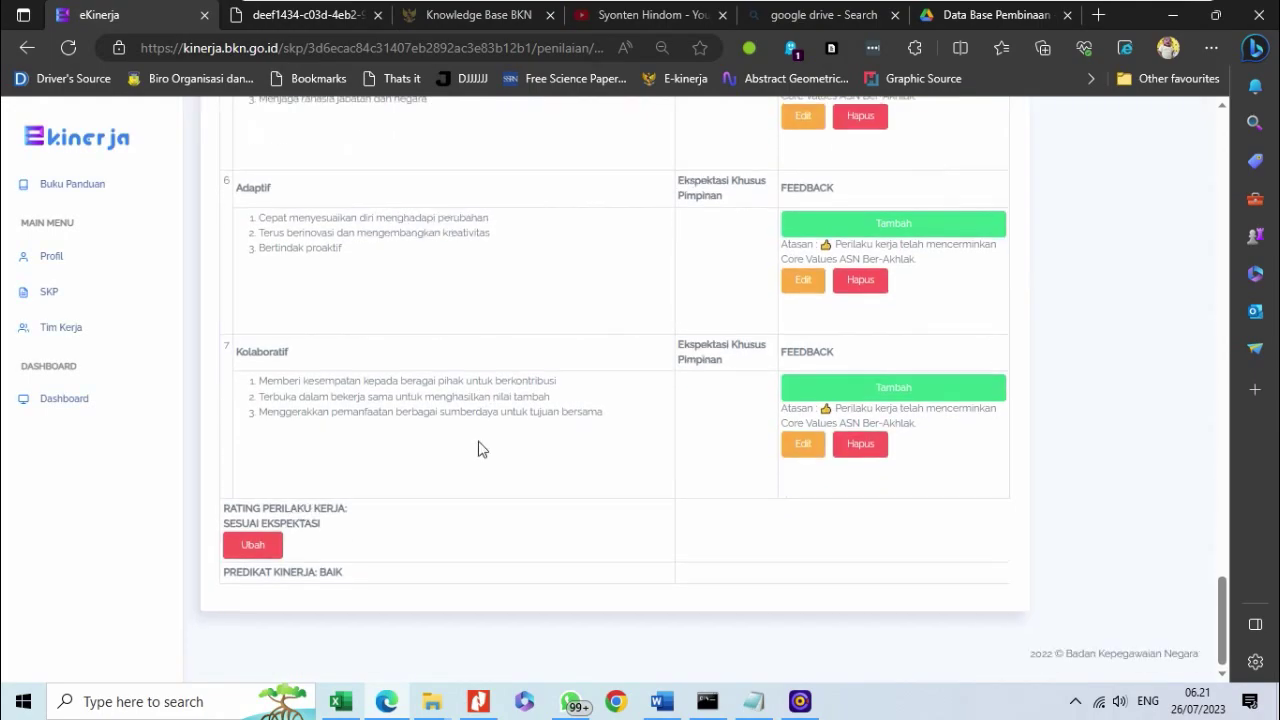
scroll(478, 448, "up", 20)
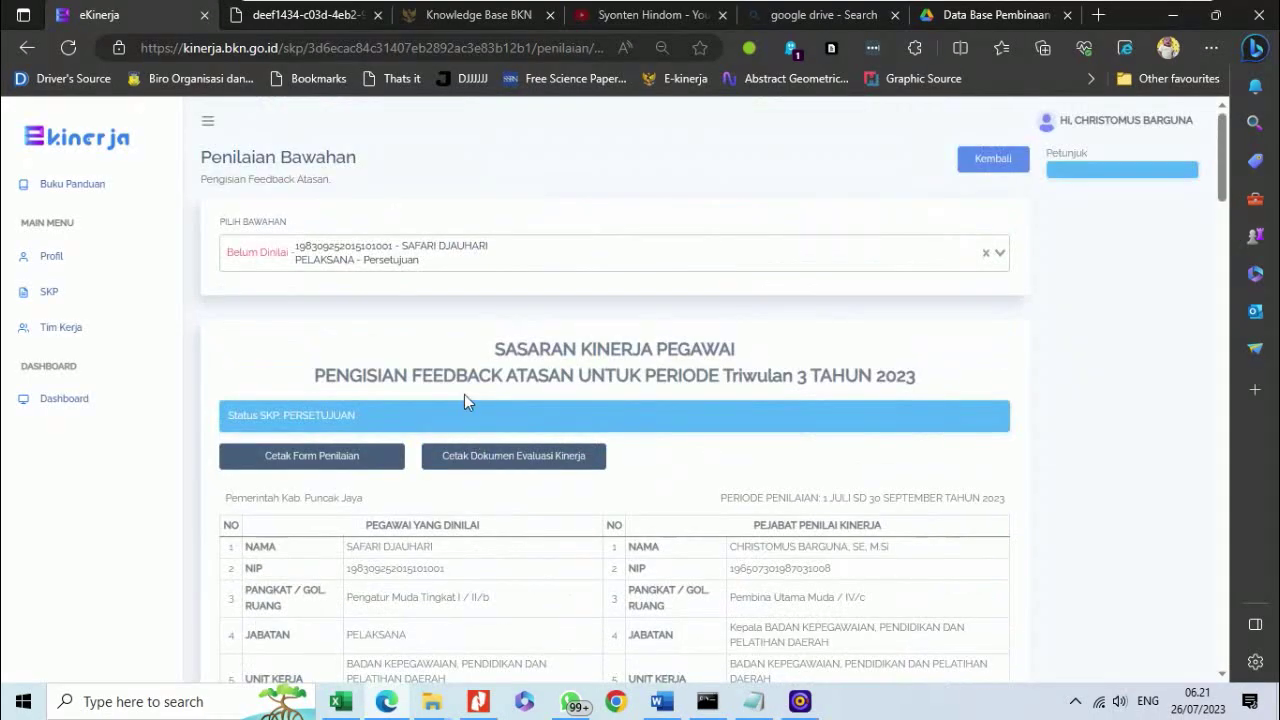
left_click(466, 244)
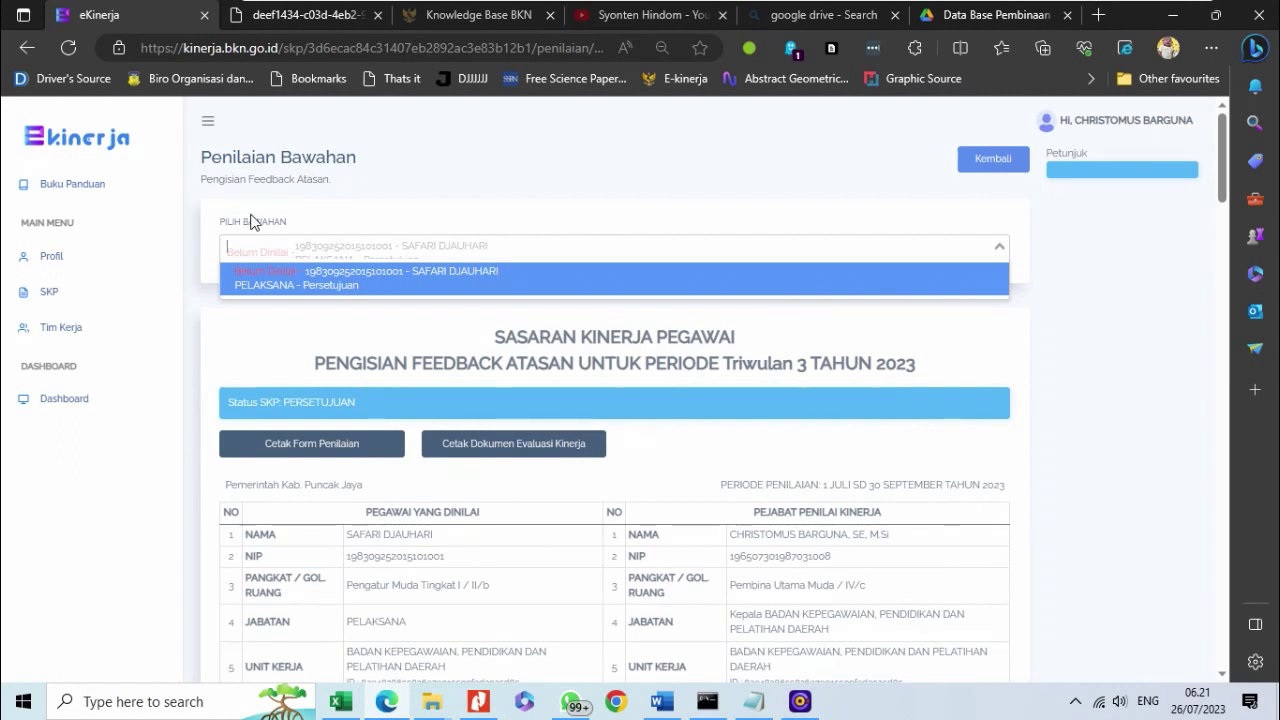
left_click(64, 293)
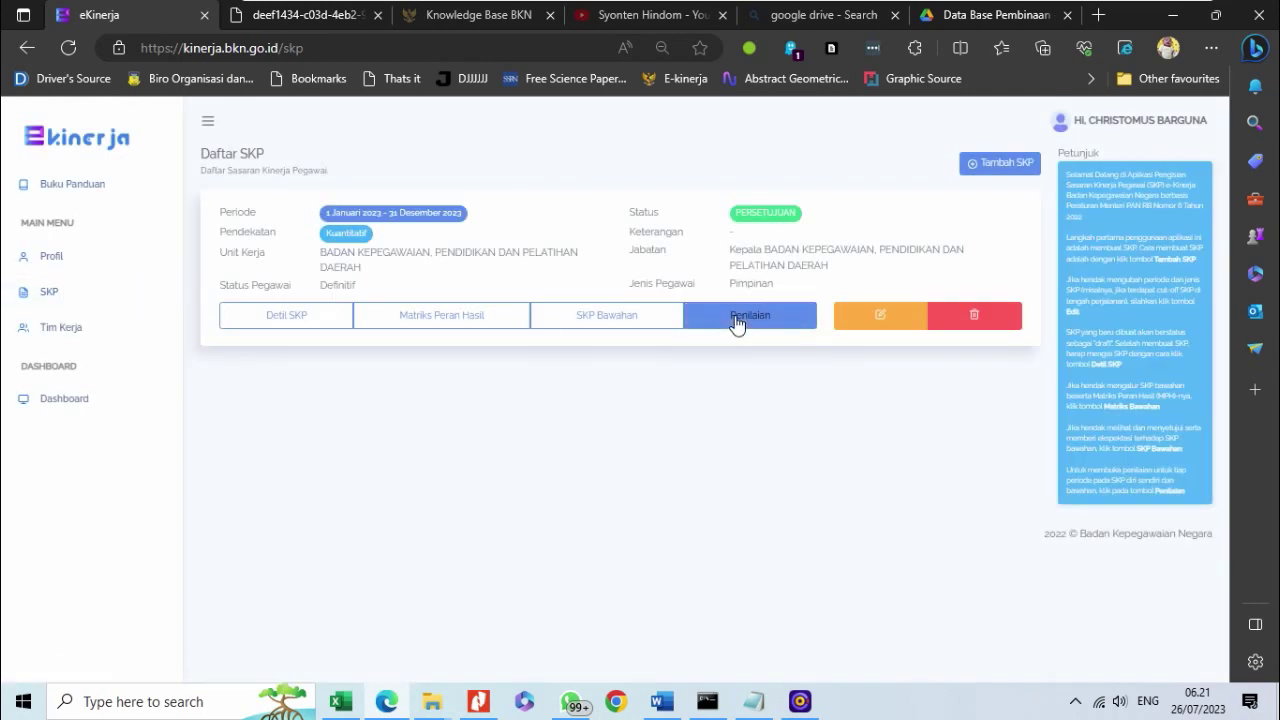
- Open Triwulan 3 Penilaian Bawahan and verify the subordinate shows Sudah Dinilai
left_click(738, 322)
left_click(402, 386)
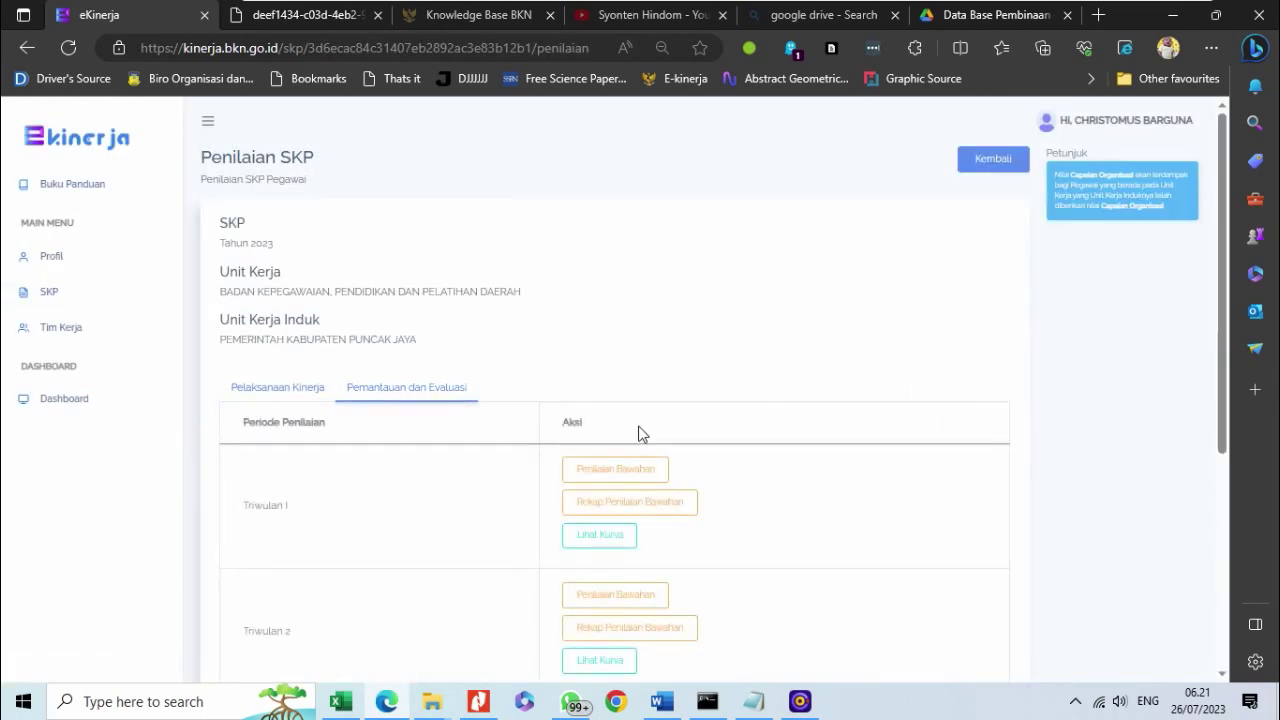
scroll(637, 434, "down", 5)
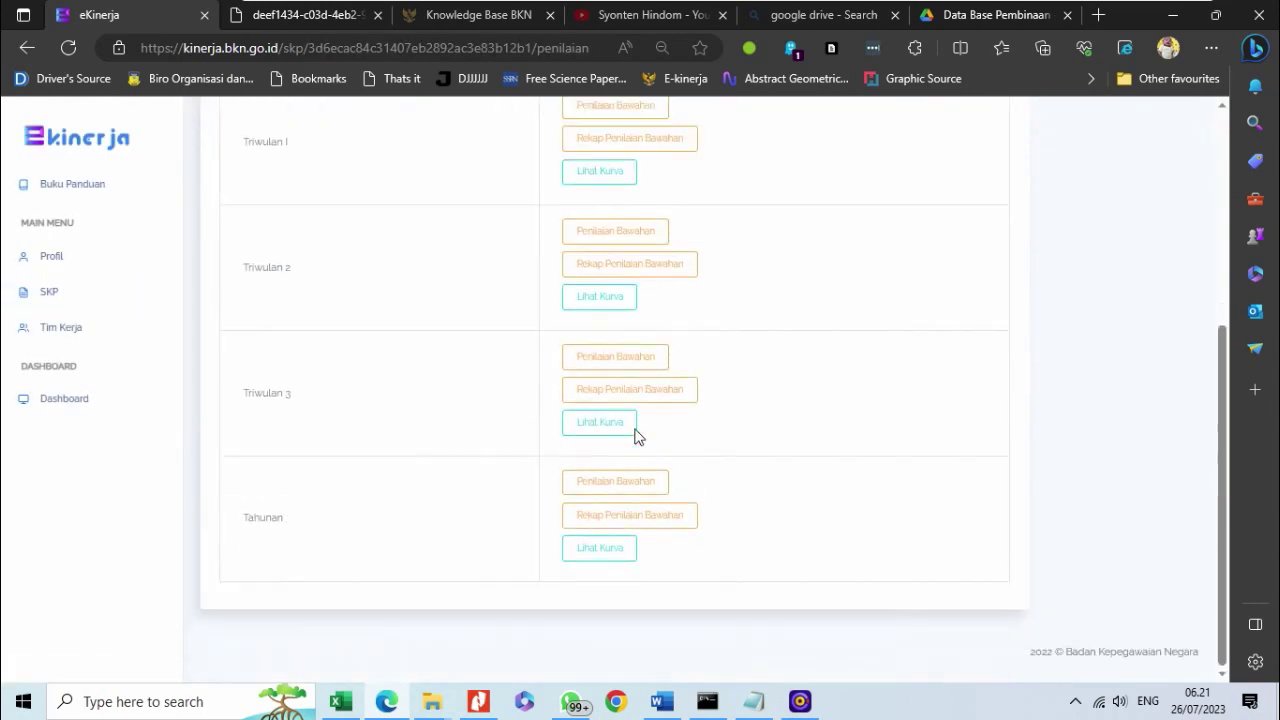
left_click(598, 359)
left_click(651, 244)
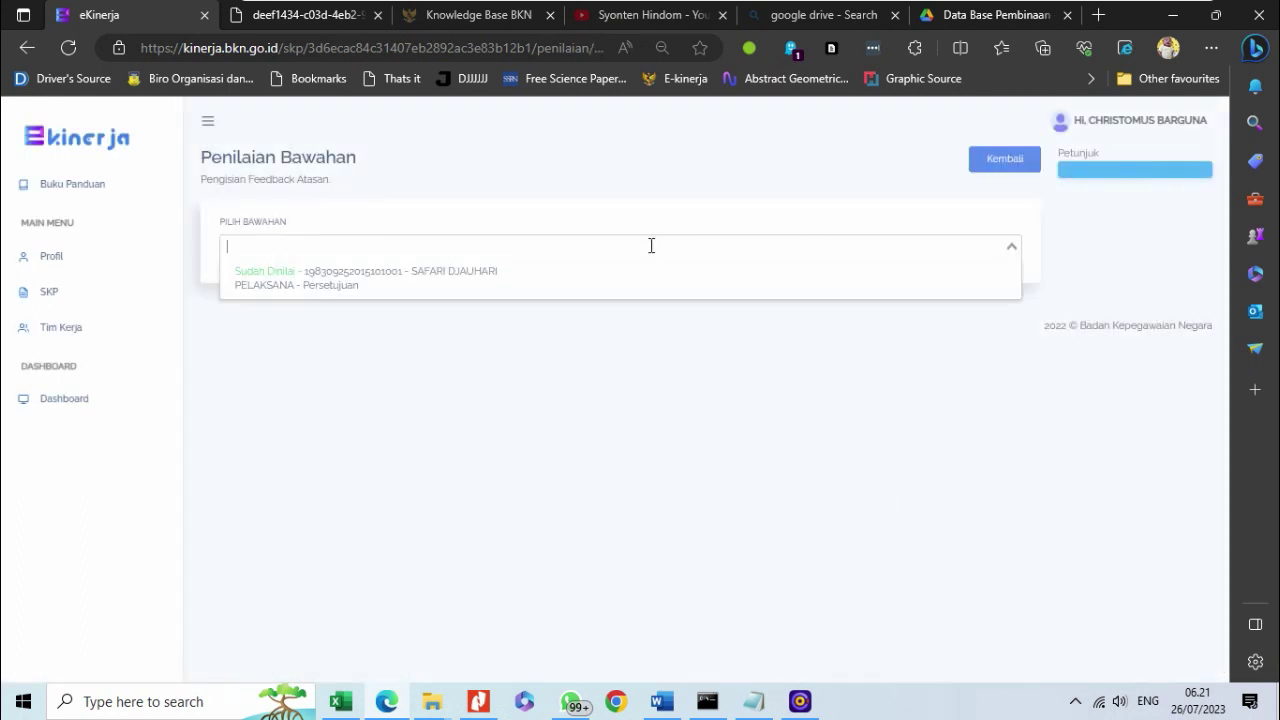
left_click(609, 288)
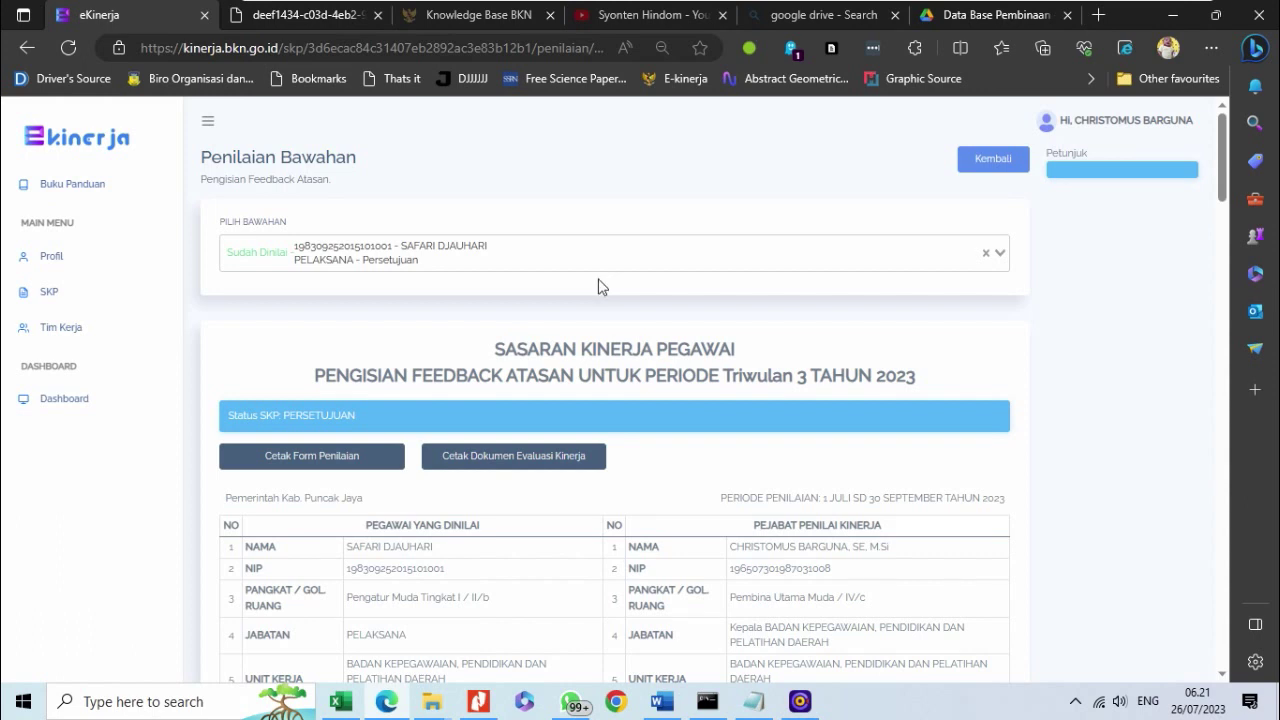
- Return via SKP to the Penilaian page's Pemantauan dan Evaluasi periods
left_click(91, 293)
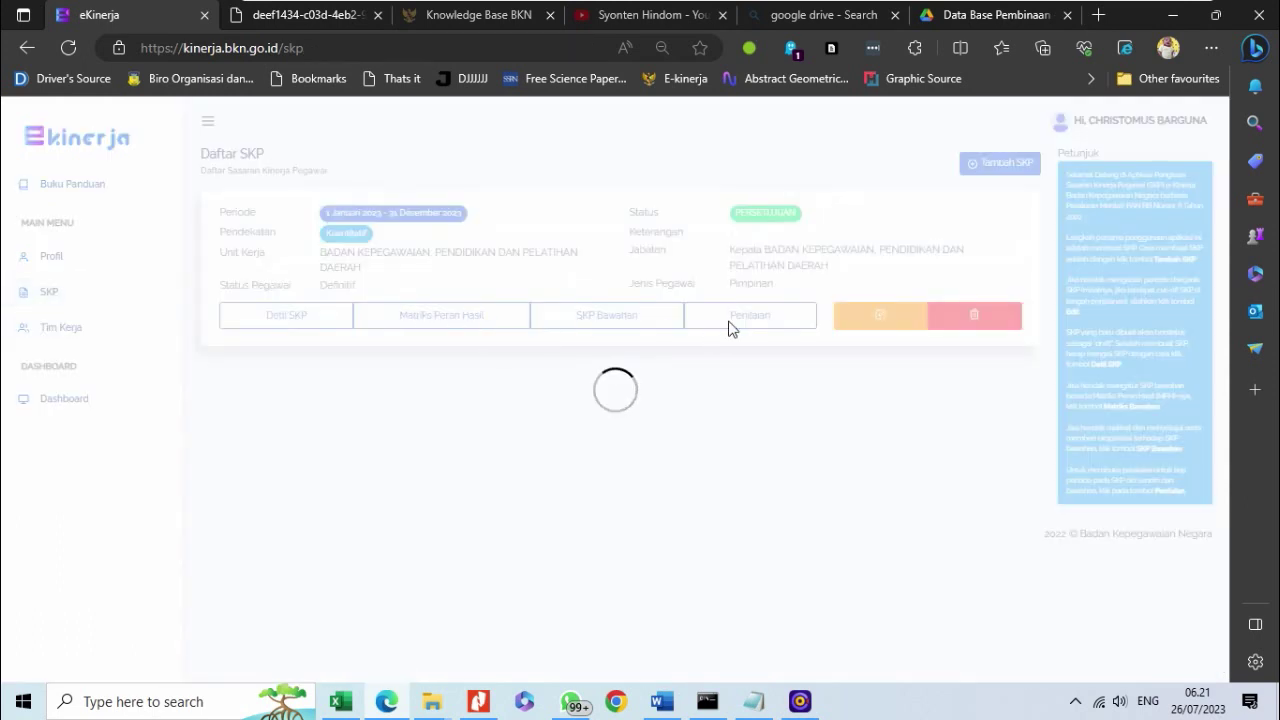
left_click(748, 316)
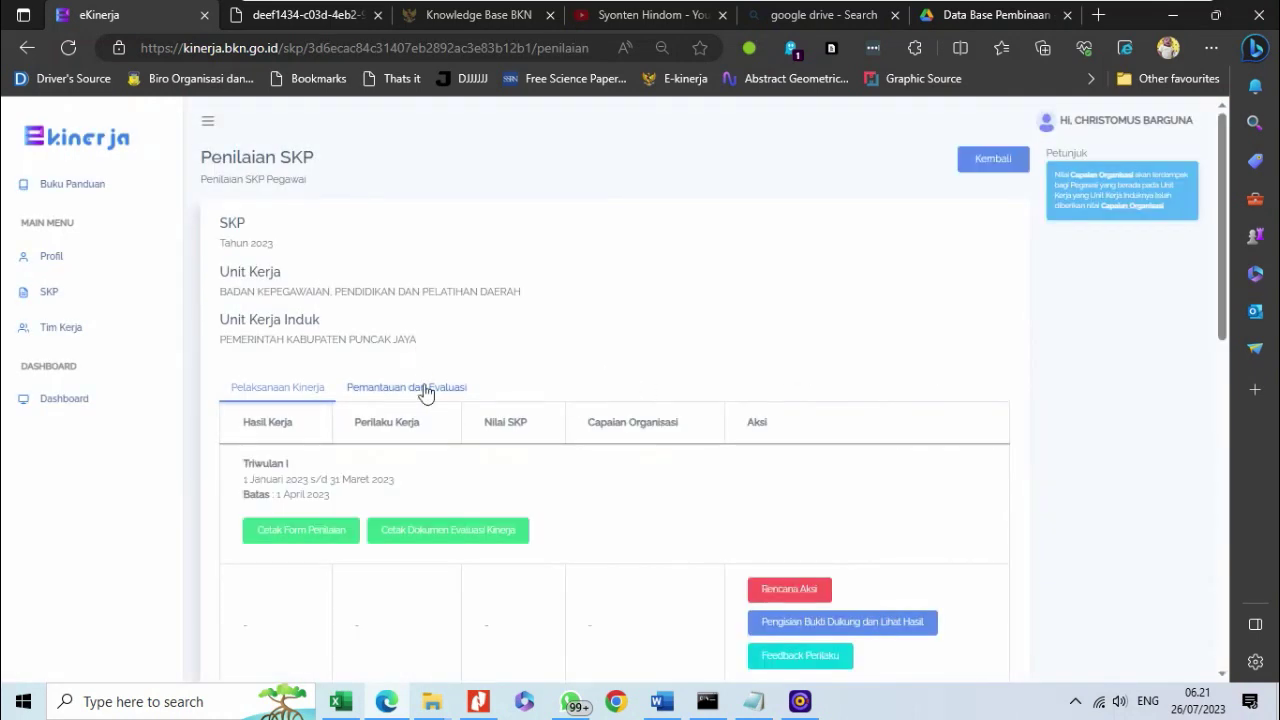
left_click(420, 384)
scroll(770, 517, "down", 3)
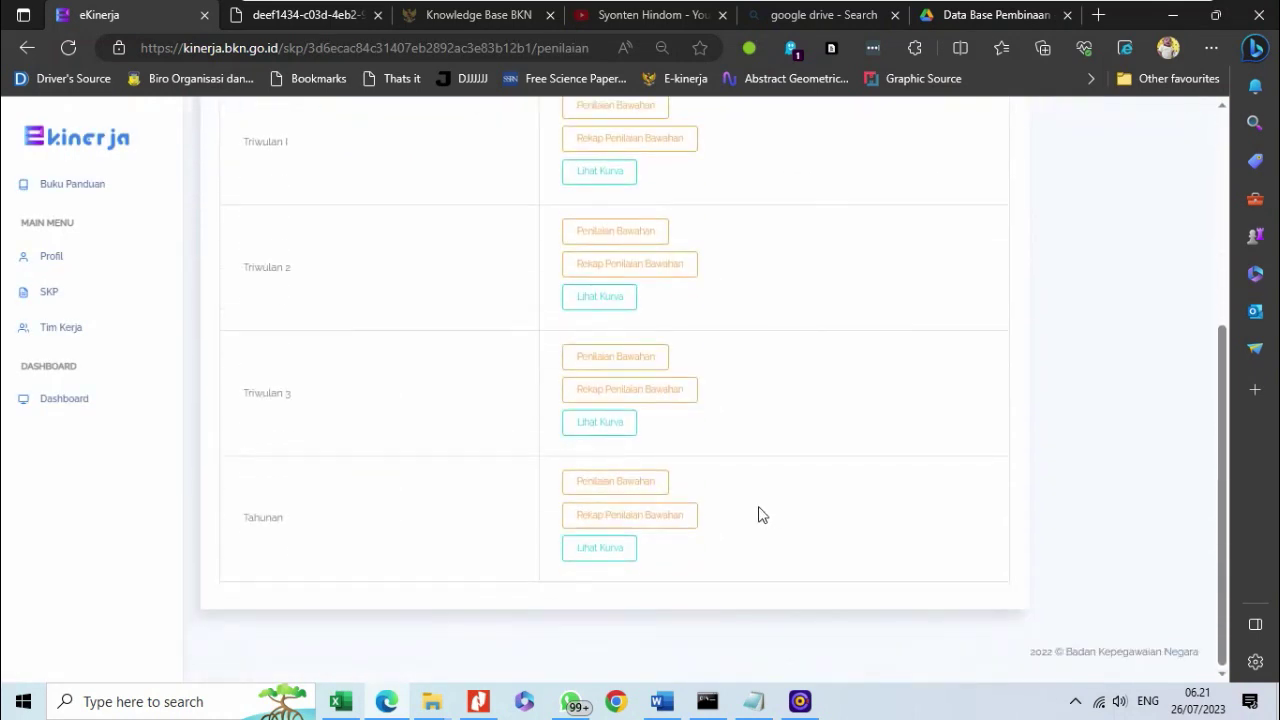
- Review the Triwulan 3 Rekap Penilaian Bawahan showing Sesuai Ekspektasi and Baik, then open Dashboard
left_click(629, 394)
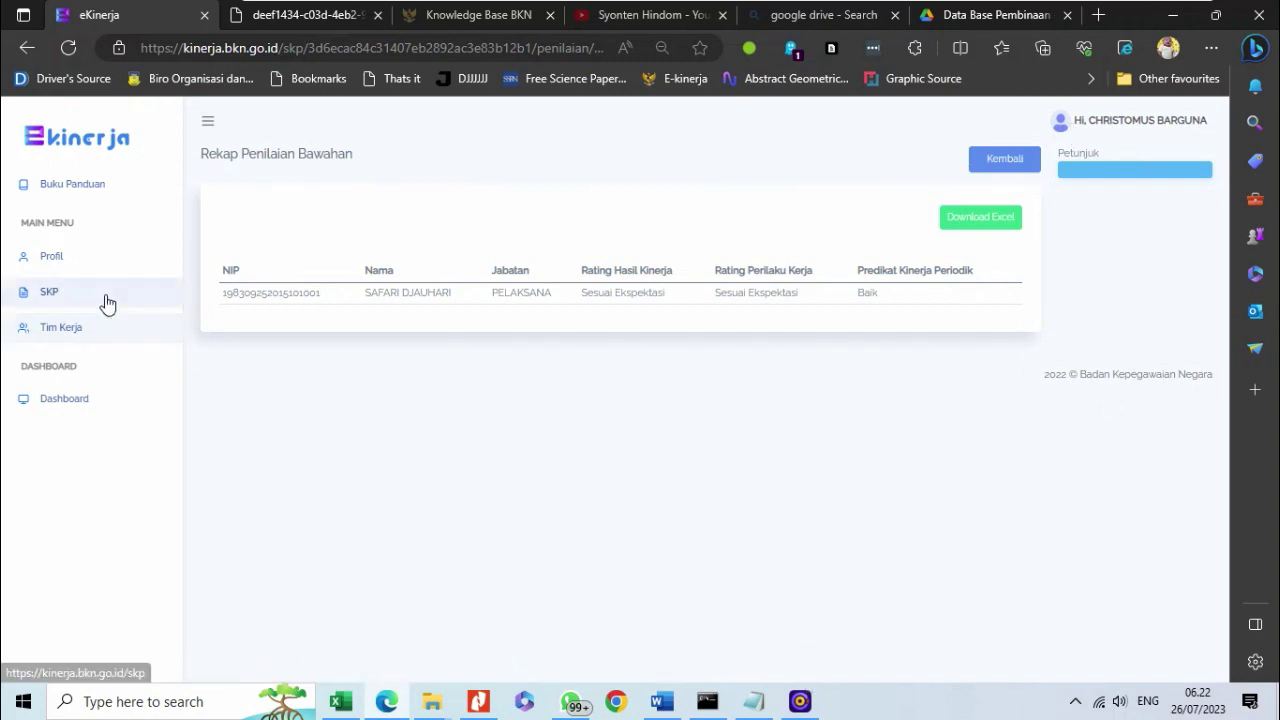
left_click(103, 402)
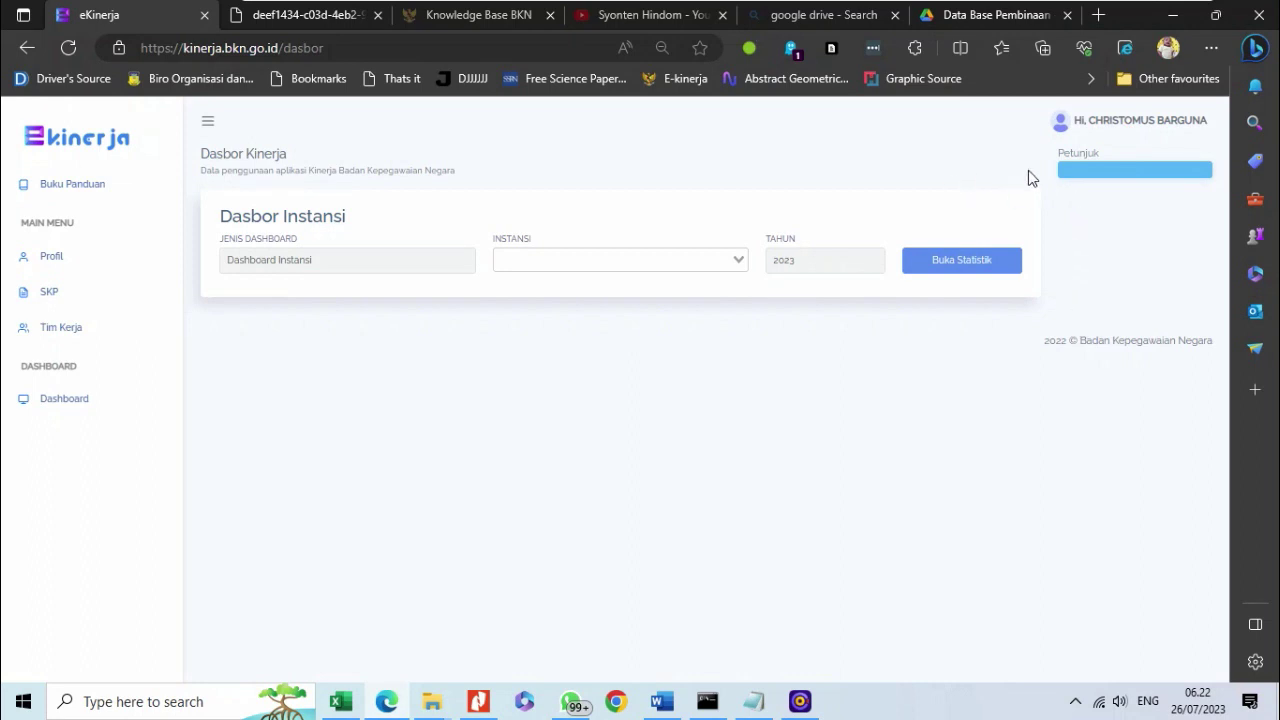
mouse_move(800, 701)
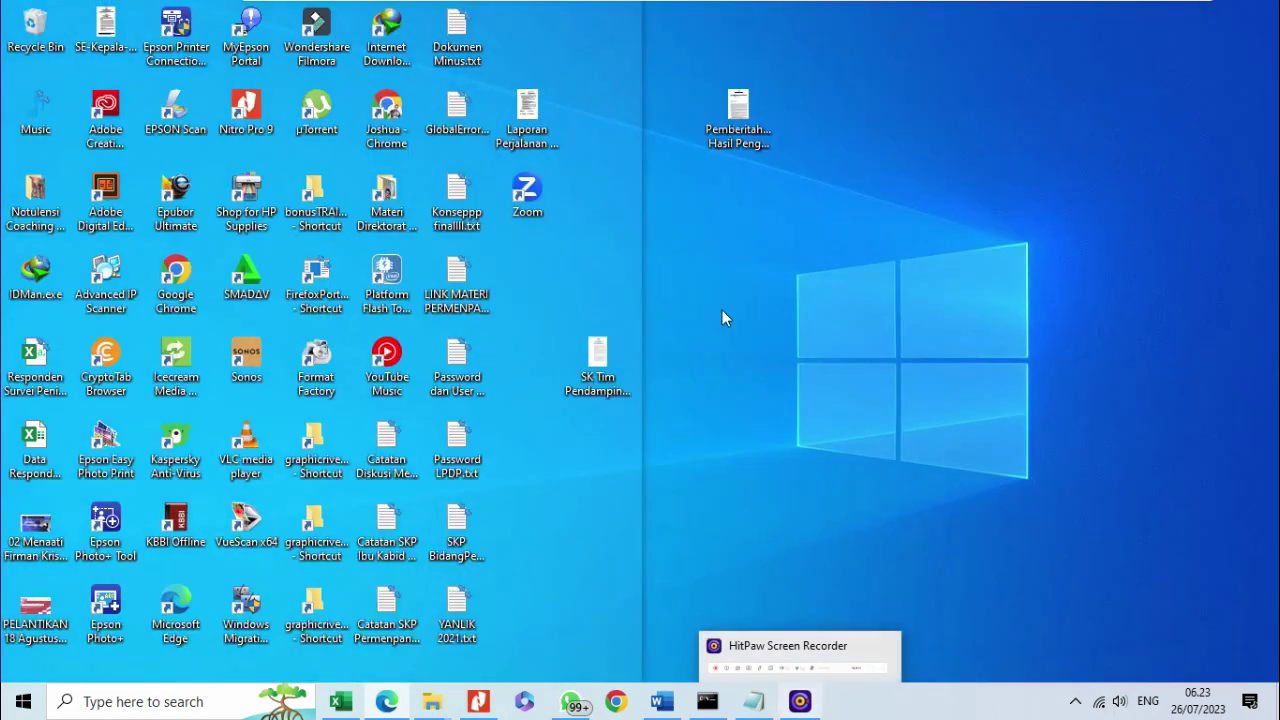
left_click(800, 688)
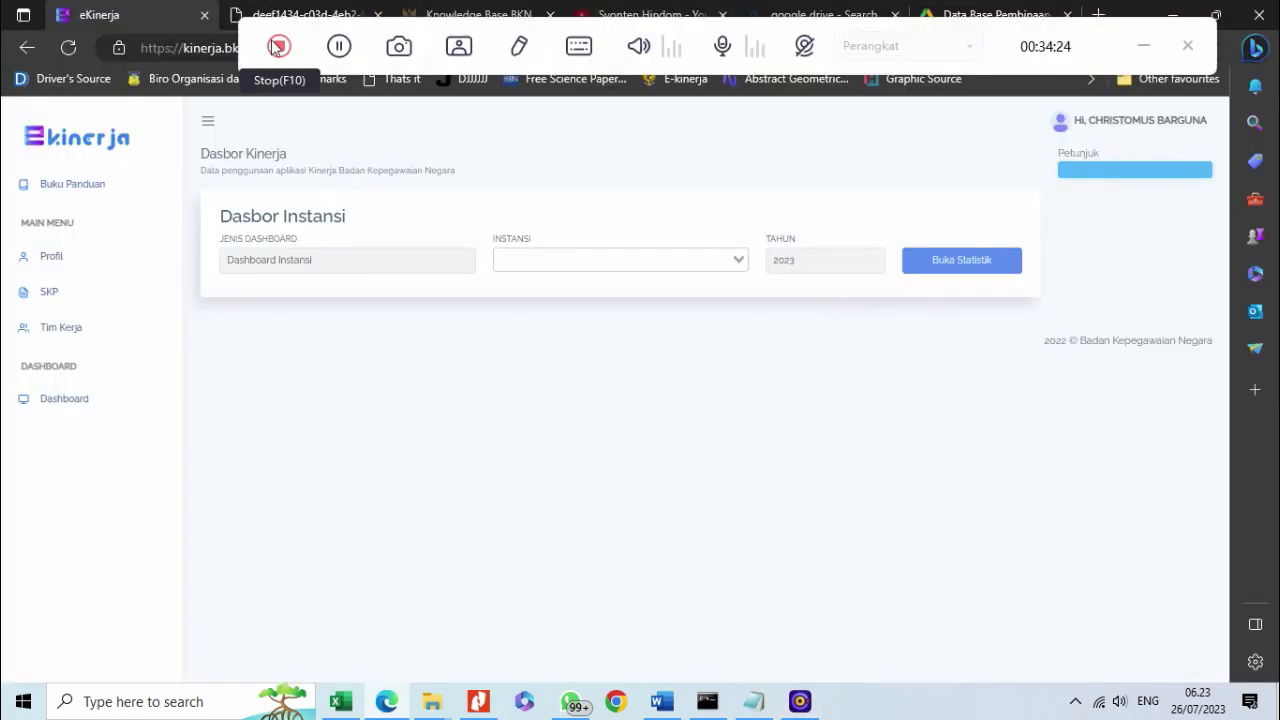